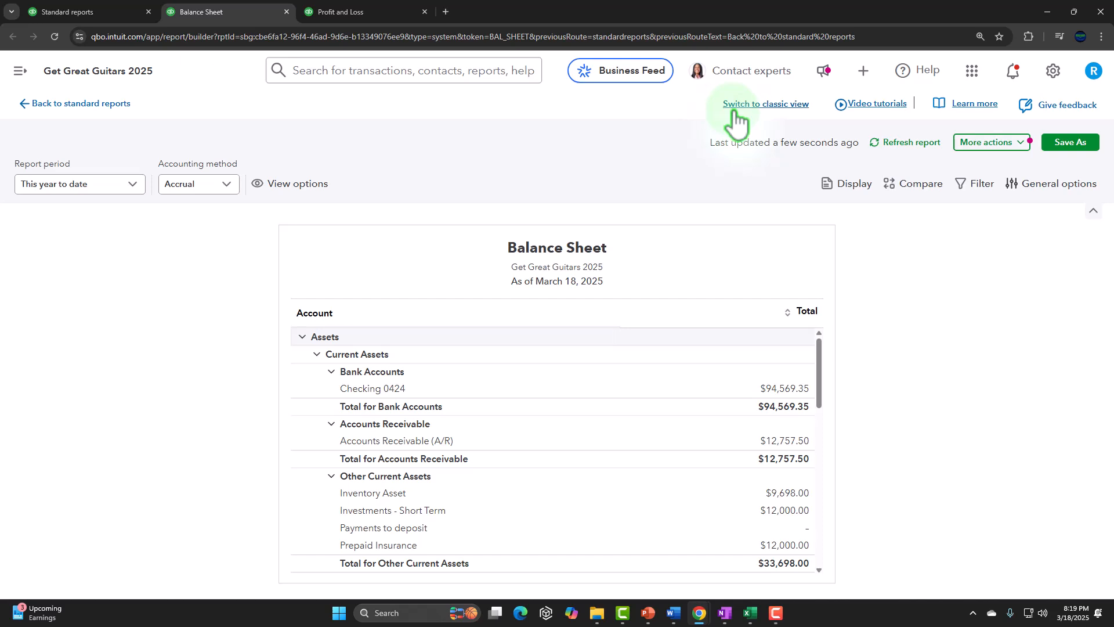
# Switch the Balance Sheet report to classic view and back to modern view.
pyautogui.click(734, 110)
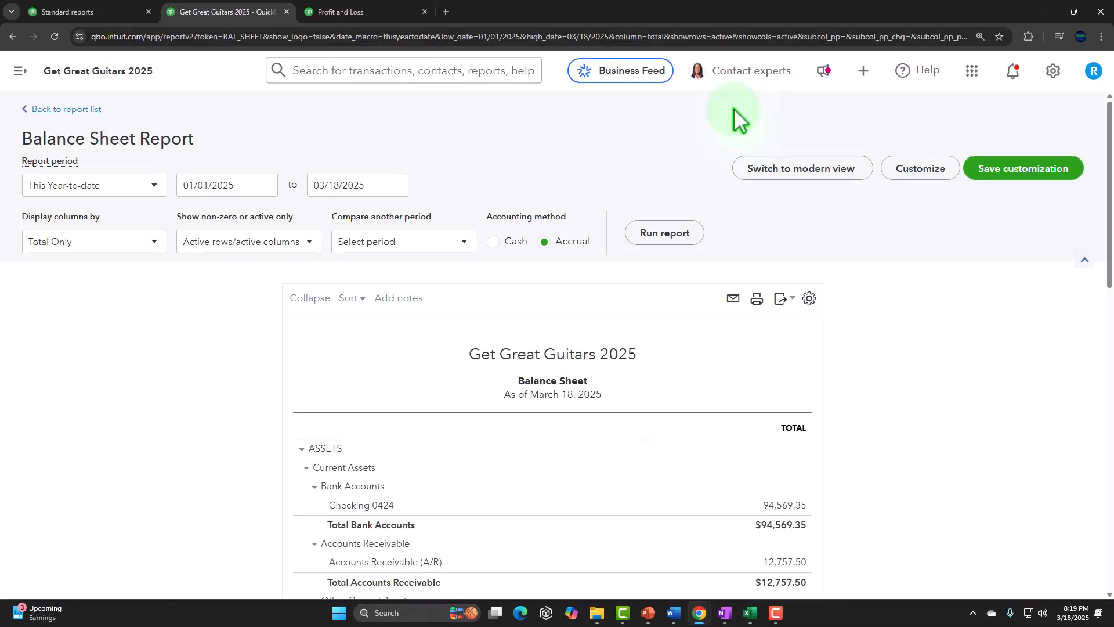
pyautogui.click(764, 169)
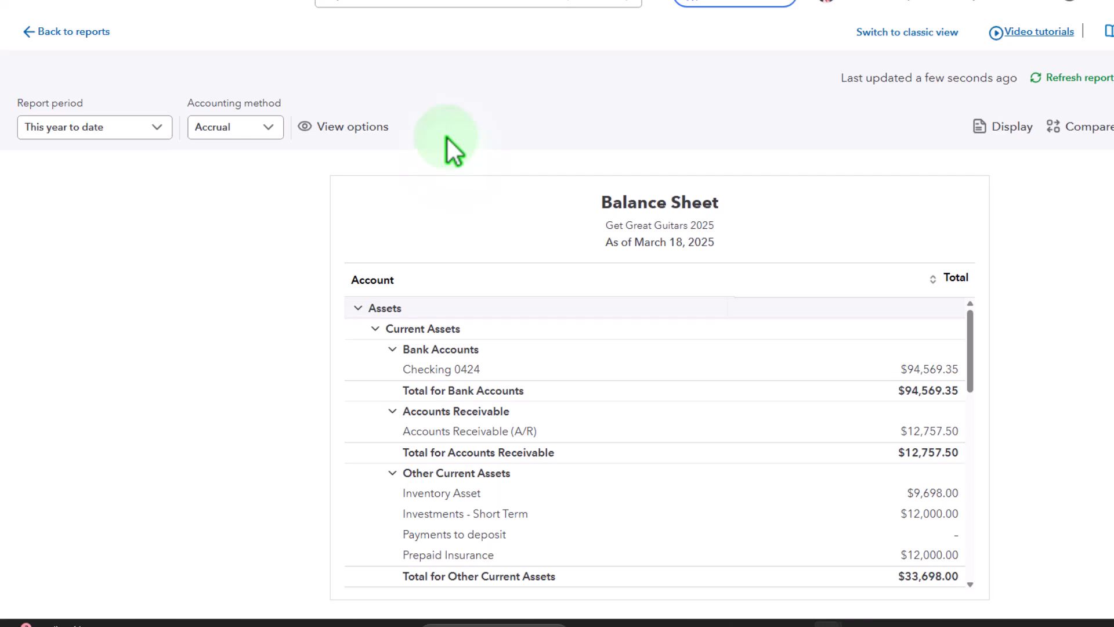
# Set the Balance Sheet report period to custom dates from 01/01/2025 to 01/31/2025 and refresh the report.
pyautogui.click(157, 126)
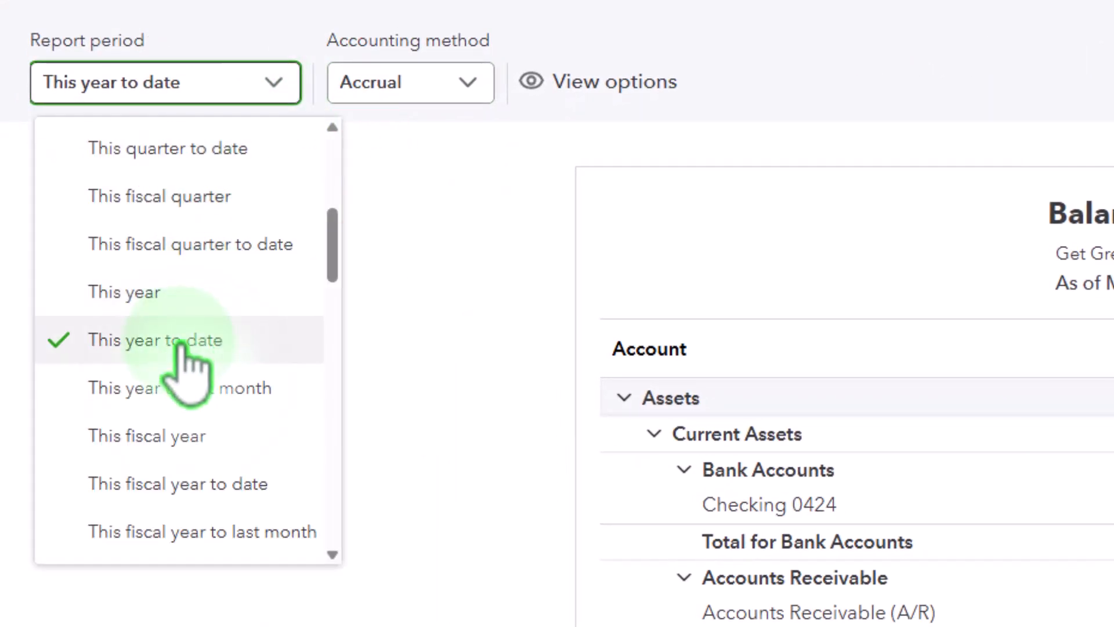
pyautogui.scroll(5, 183, 354)
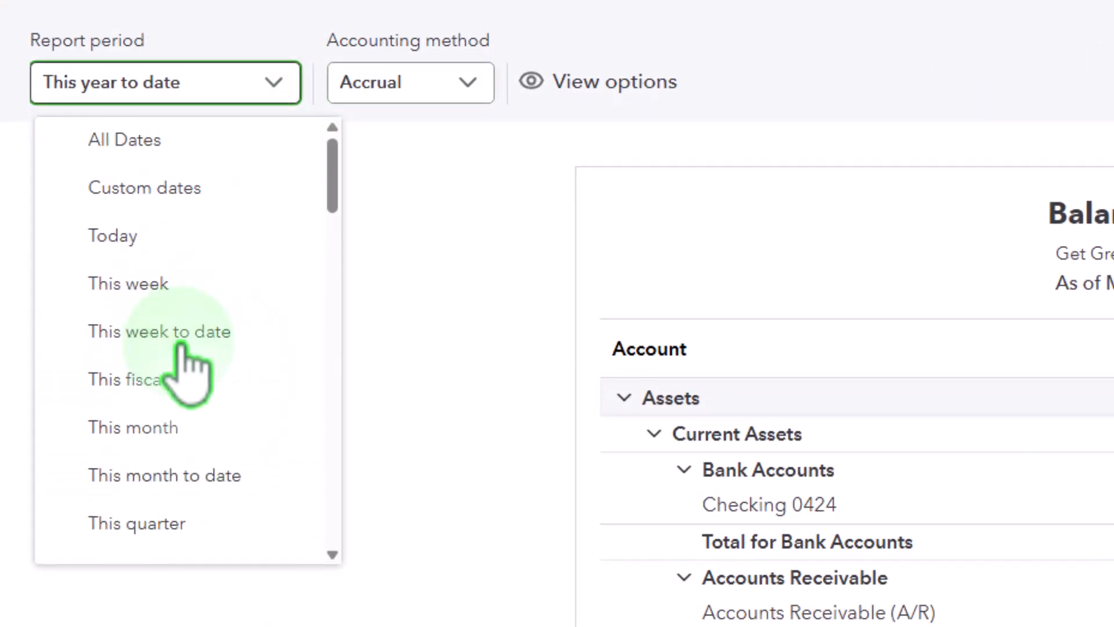
pyautogui.click(149, 197)
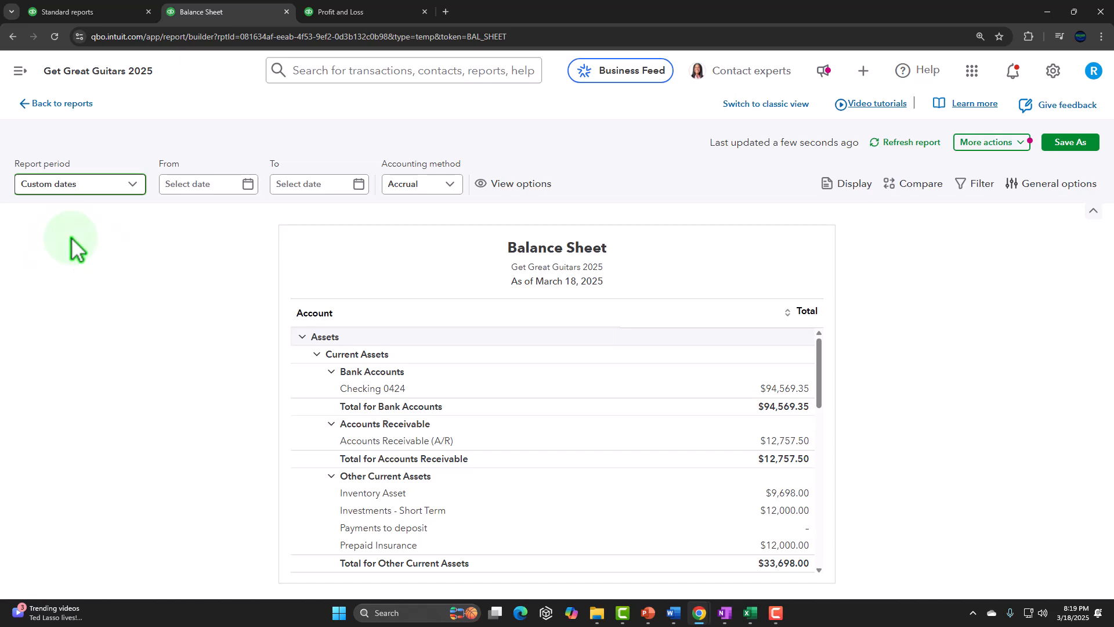
pyautogui.press('Tab')
pyautogui.write('0')
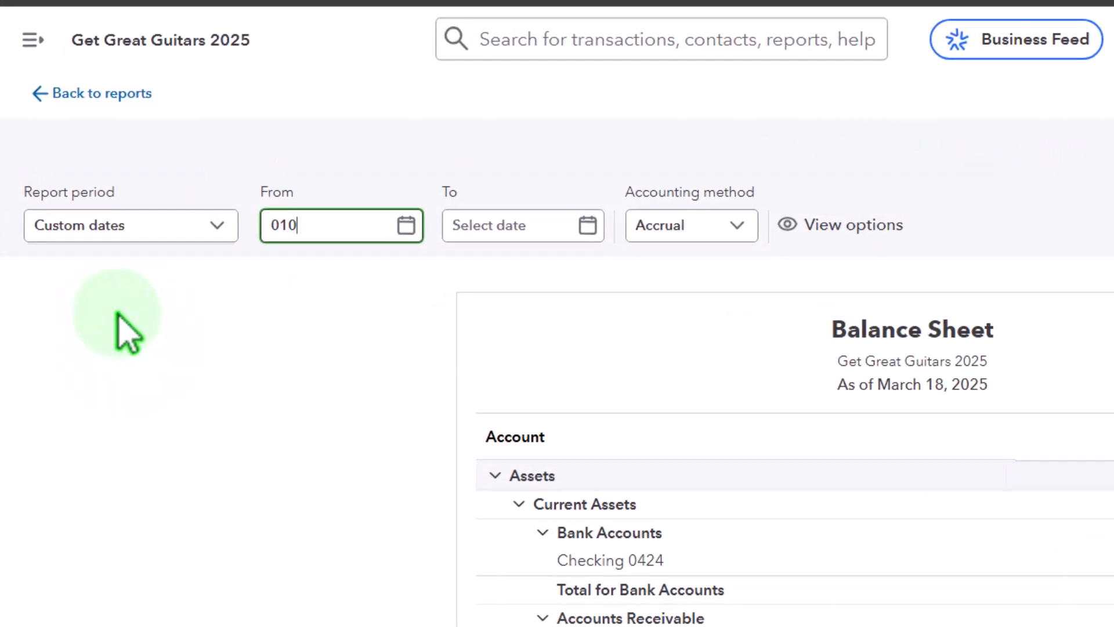
pyautogui.write('1/01/2025')
pyautogui.press('Tab')
pyautogui.write('01/31/')
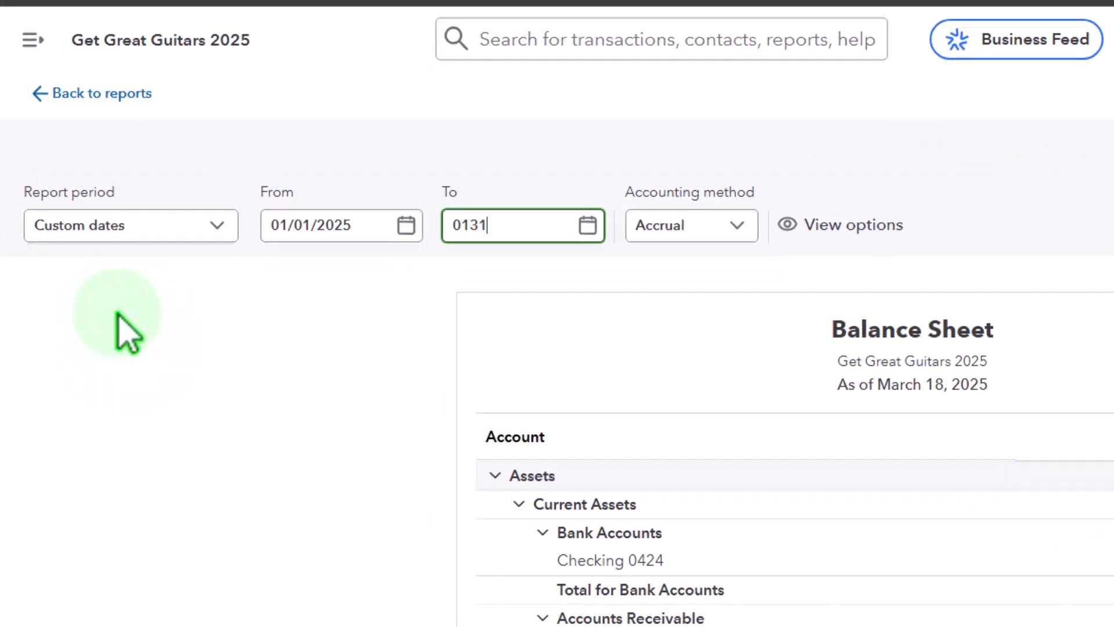
pyautogui.write('2025')
pyautogui.press('Tab')
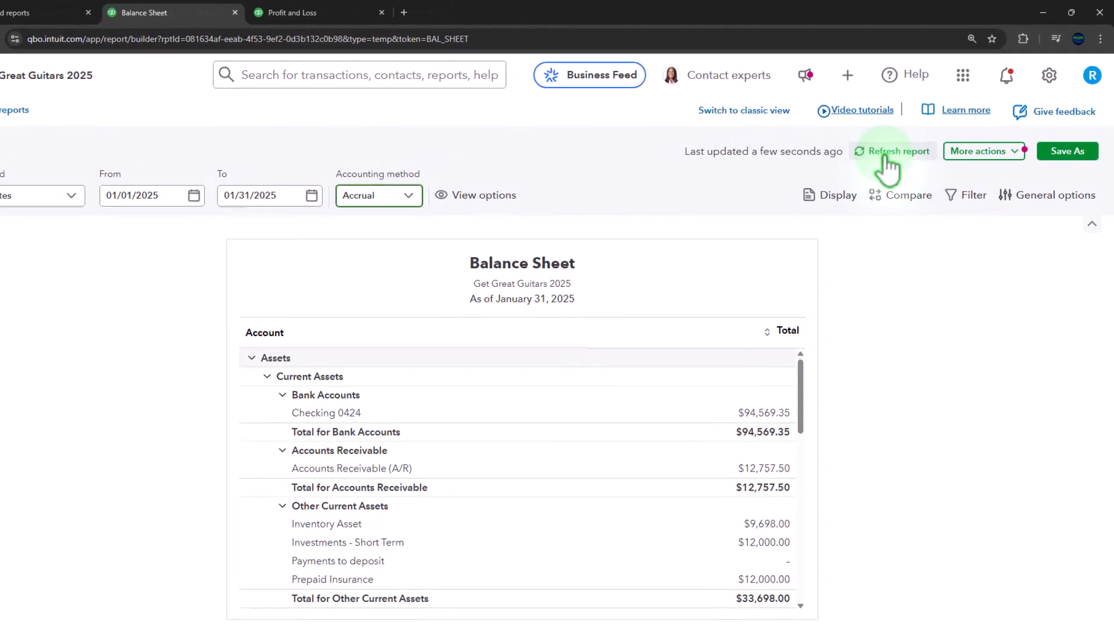
pyautogui.click(886, 153)
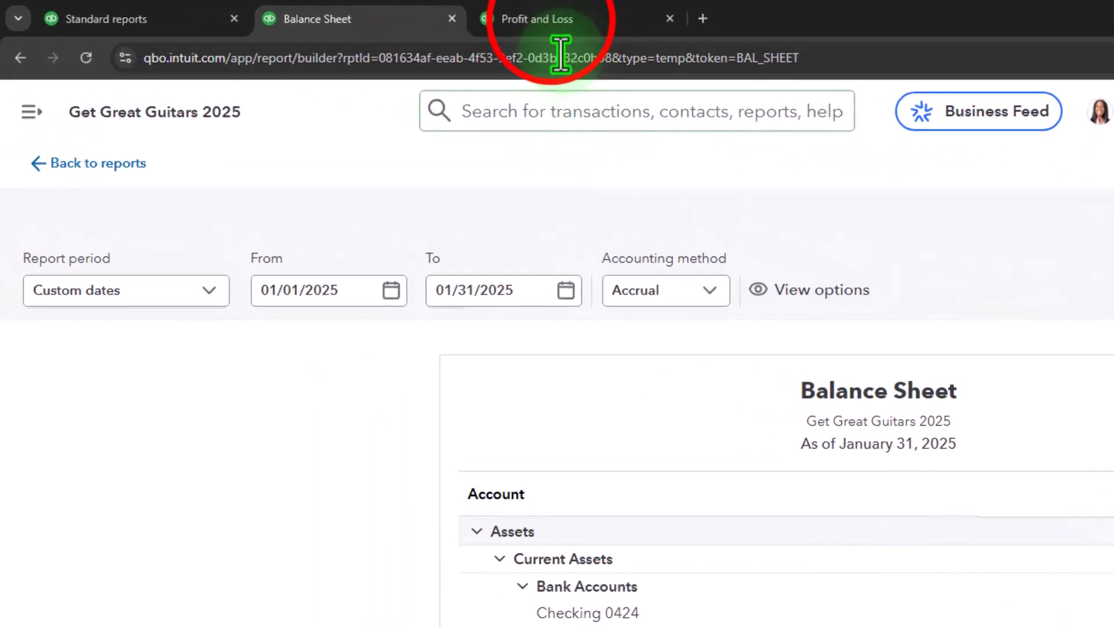
# In the Profit and Loss report, set the period to custom dates from 01/01/2025 to 01/31/2025.
pyautogui.click(363, 12)
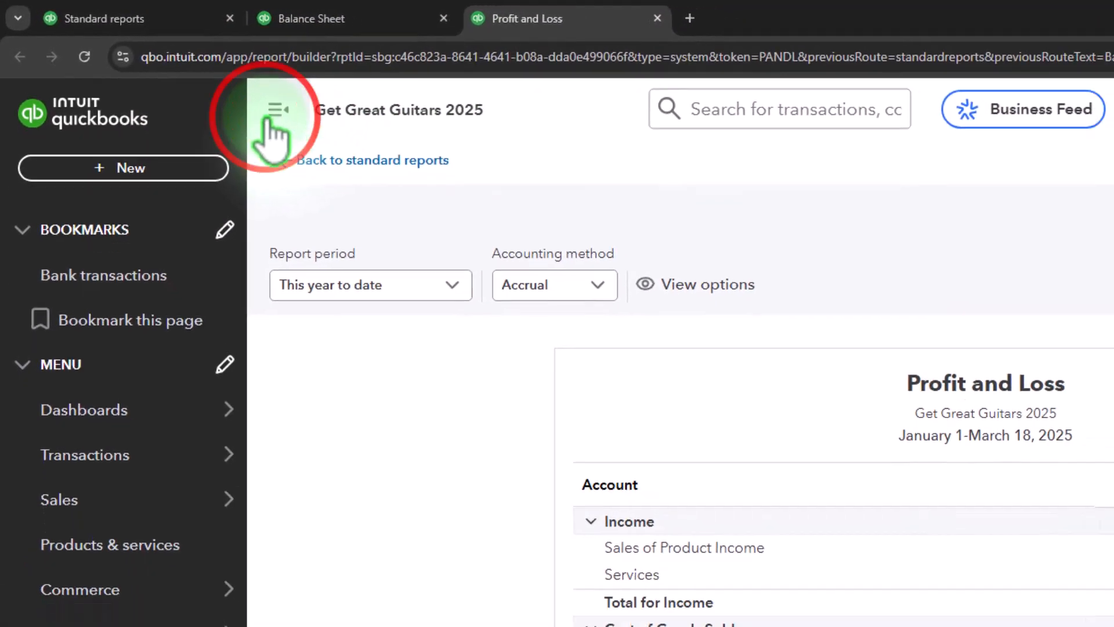
pyautogui.click(276, 110)
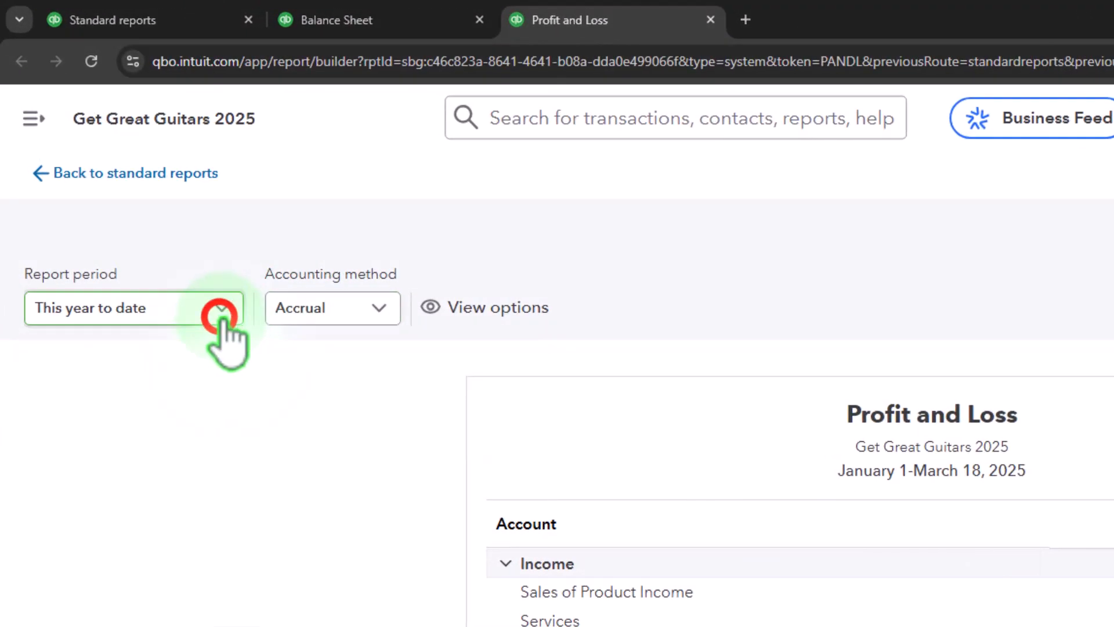
pyautogui.click(221, 312)
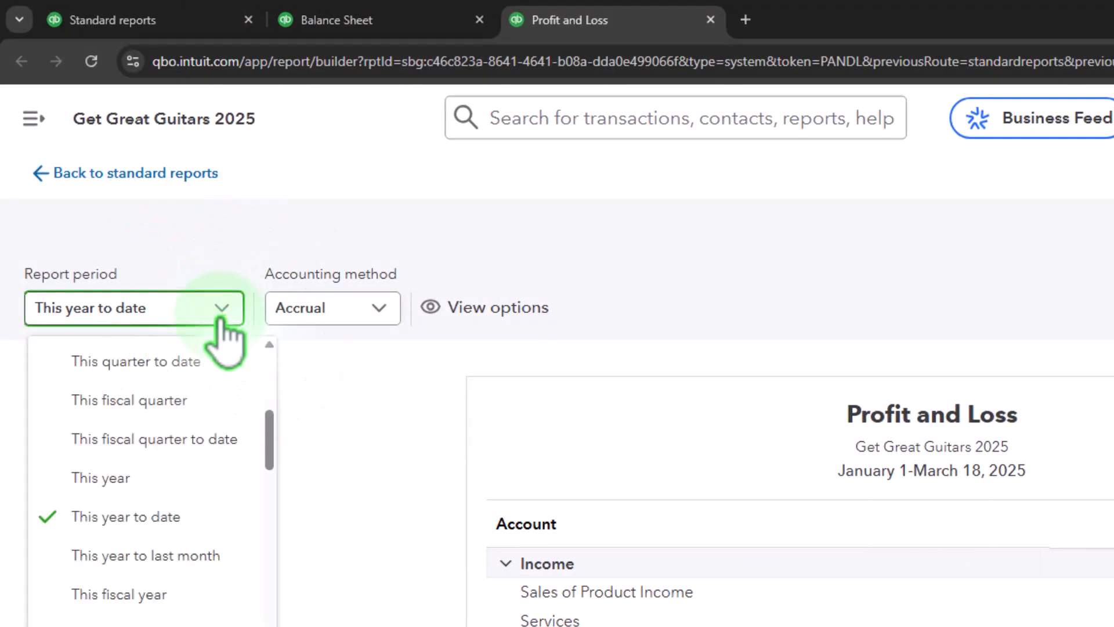
pyautogui.scroll(6, 139, 493)
pyautogui.click(131, 395)
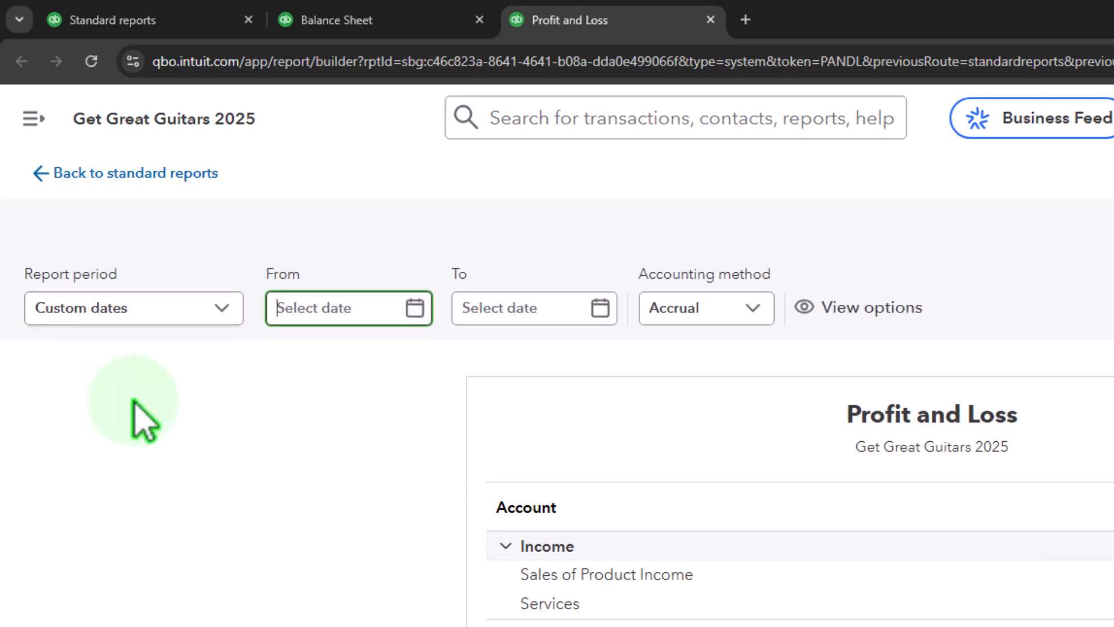
pyautogui.write('01/01/2025')
pyautogui.press('Tab')
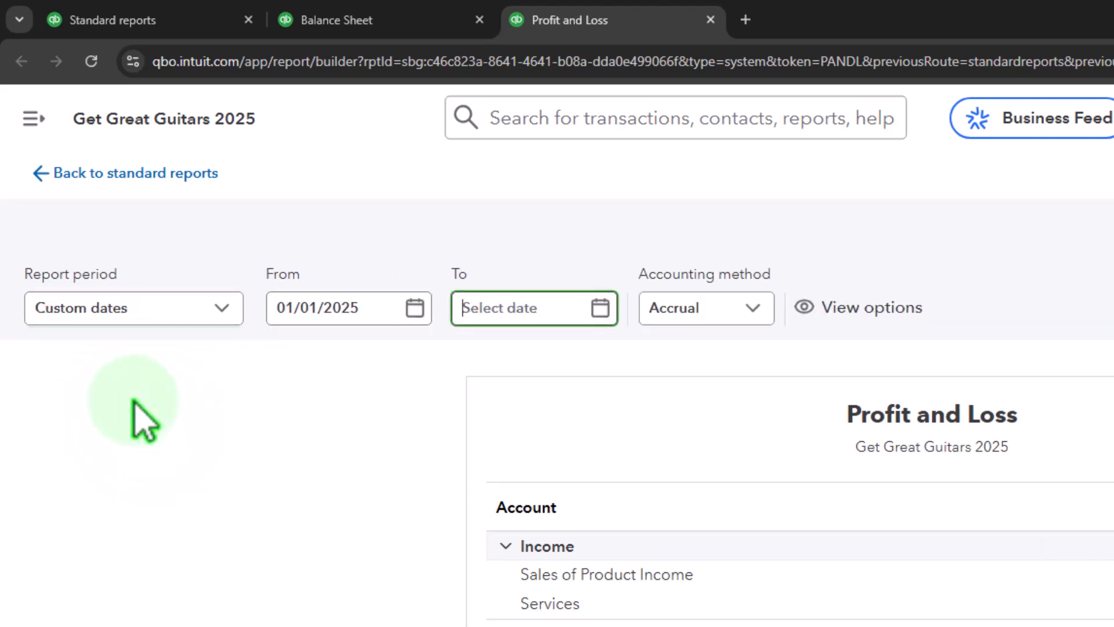
pyautogui.write('013125')
pyautogui.press('Tab')
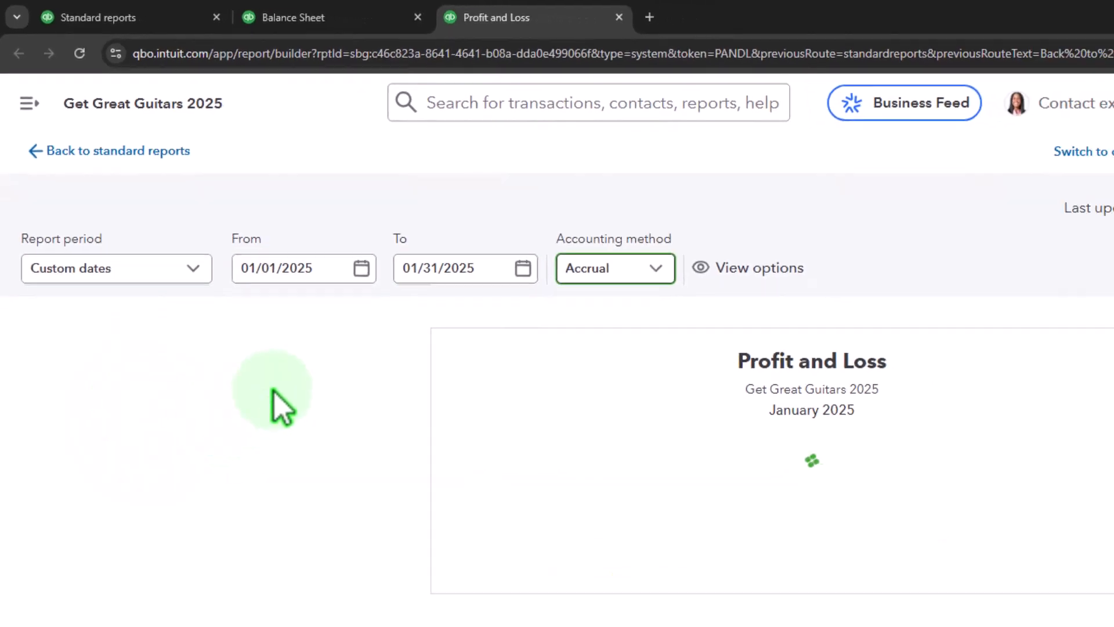
pyautogui.click(842, 142)
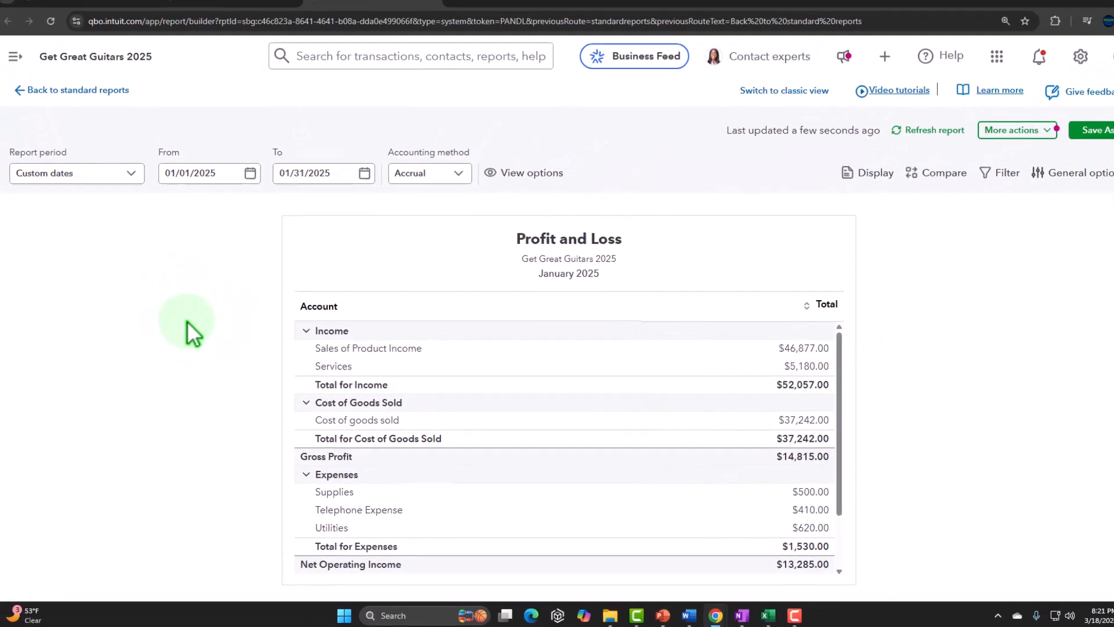
# Open the Payroll page from the standard reports and browse the payroll plan options.
pyautogui.click(89, 14)
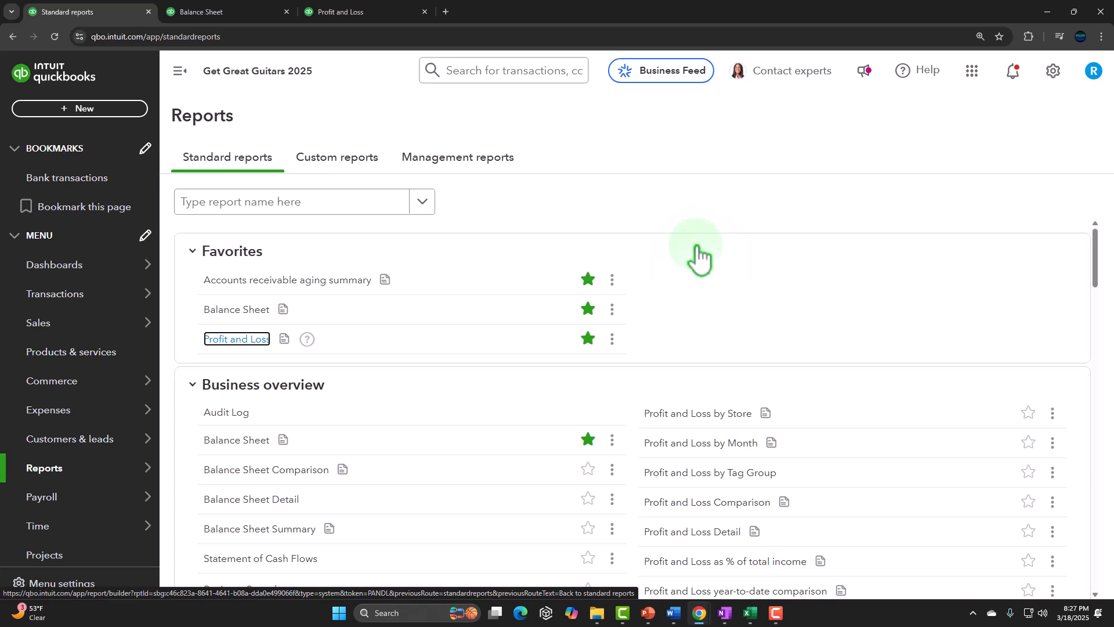
pyautogui.click(45, 497)
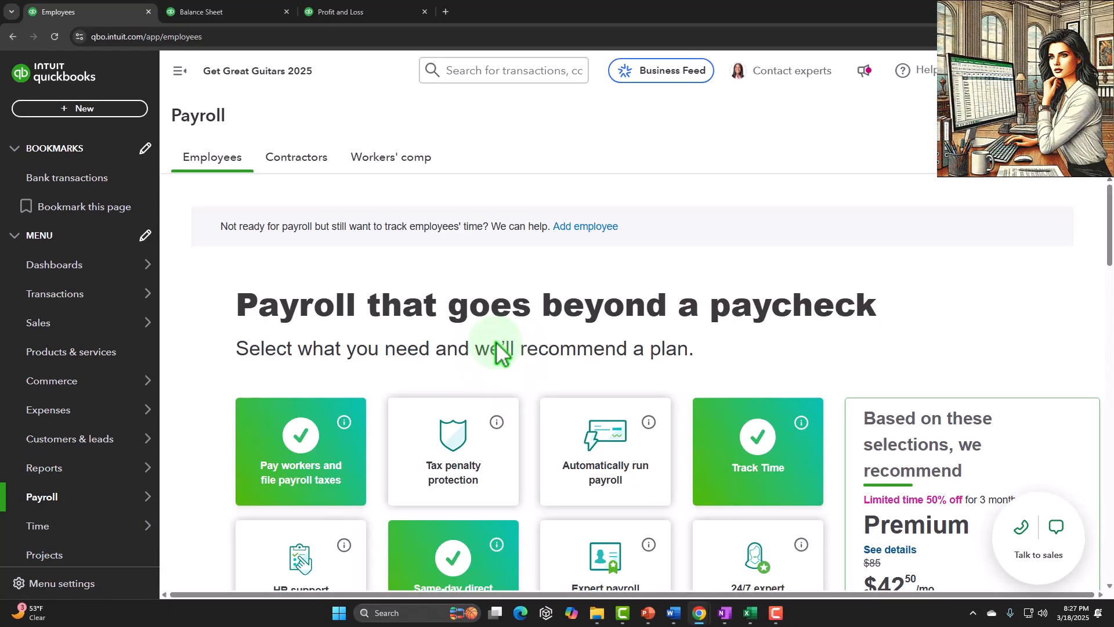
pyautogui.scroll(-1, 496, 343)
pyautogui.scroll(-2, 496, 342)
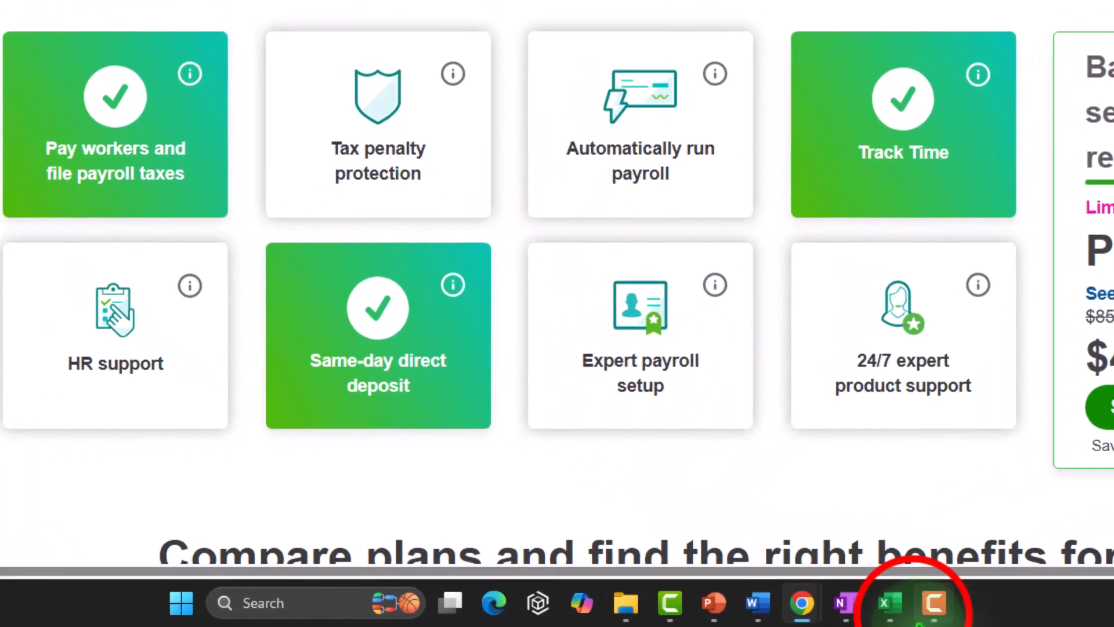
# Switch to Excel and enter the heading Name in cell A1.
pyautogui.click(889, 604)
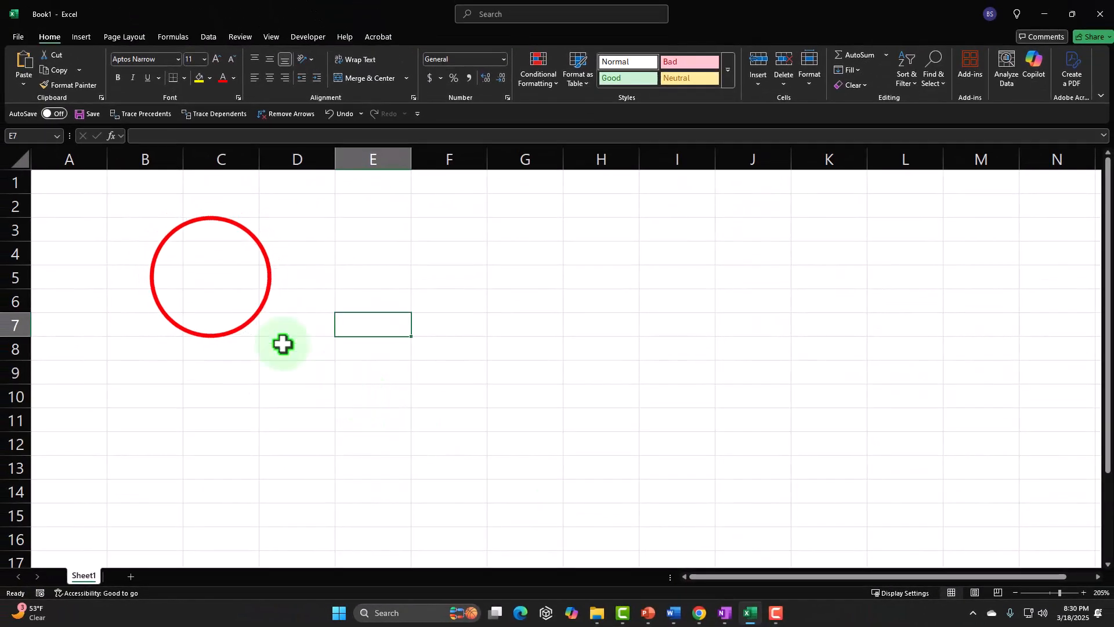
pyautogui.click(211, 277)
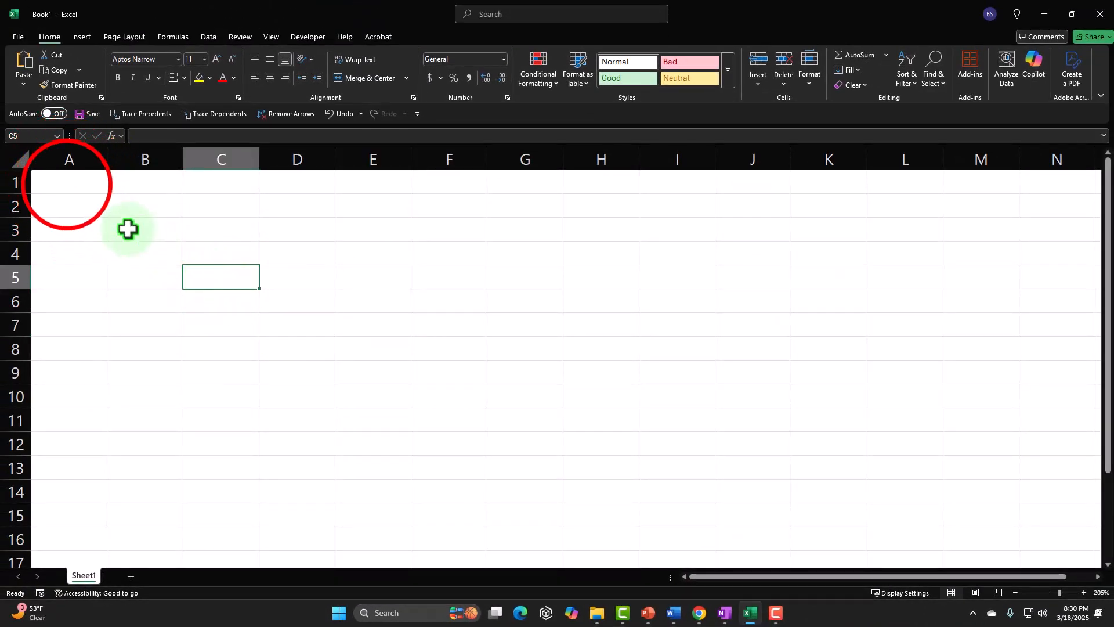
pyautogui.click(67, 183)
pyautogui.write('Name')
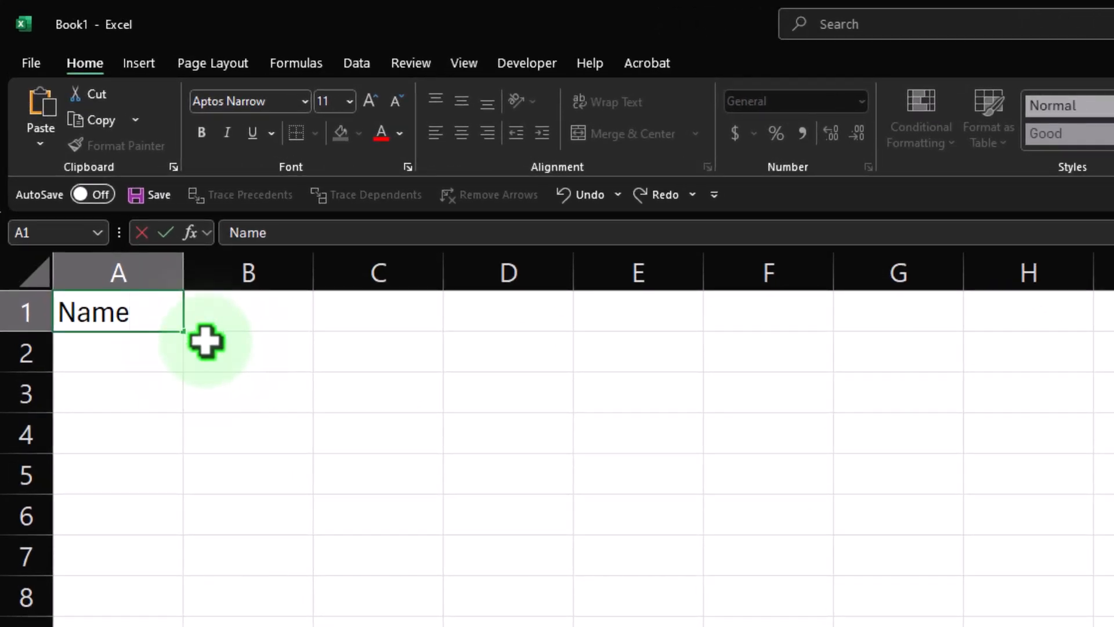
pyautogui.click(194, 397)
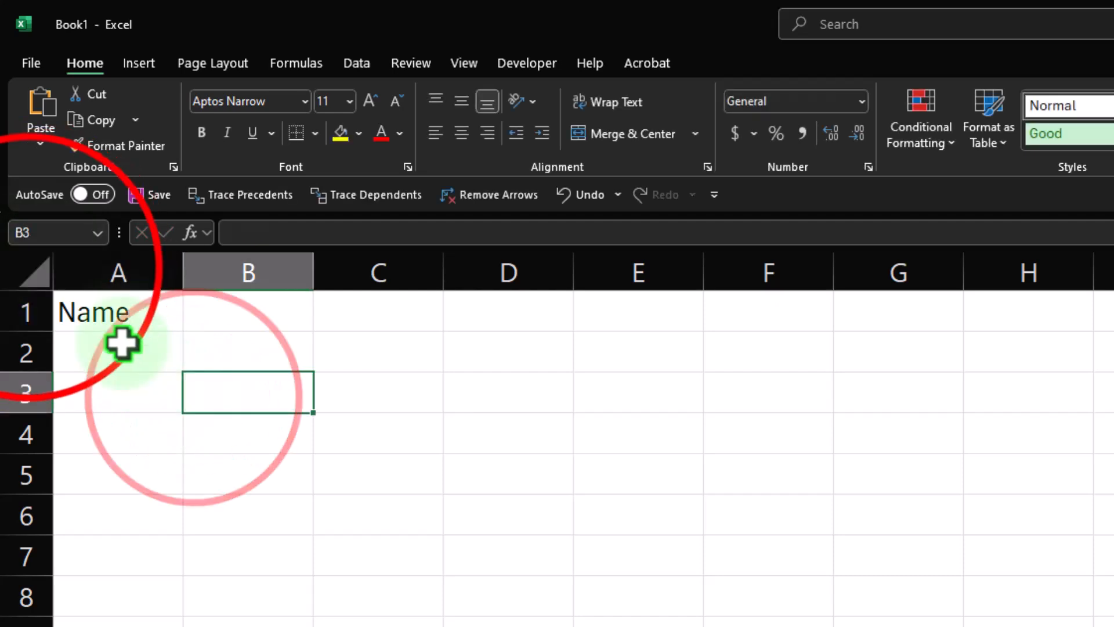
# Format the entire sheet as Currency with no symbol, 2 decimal places and red parenthesized negative numbers.
pyautogui.click(42, 279)
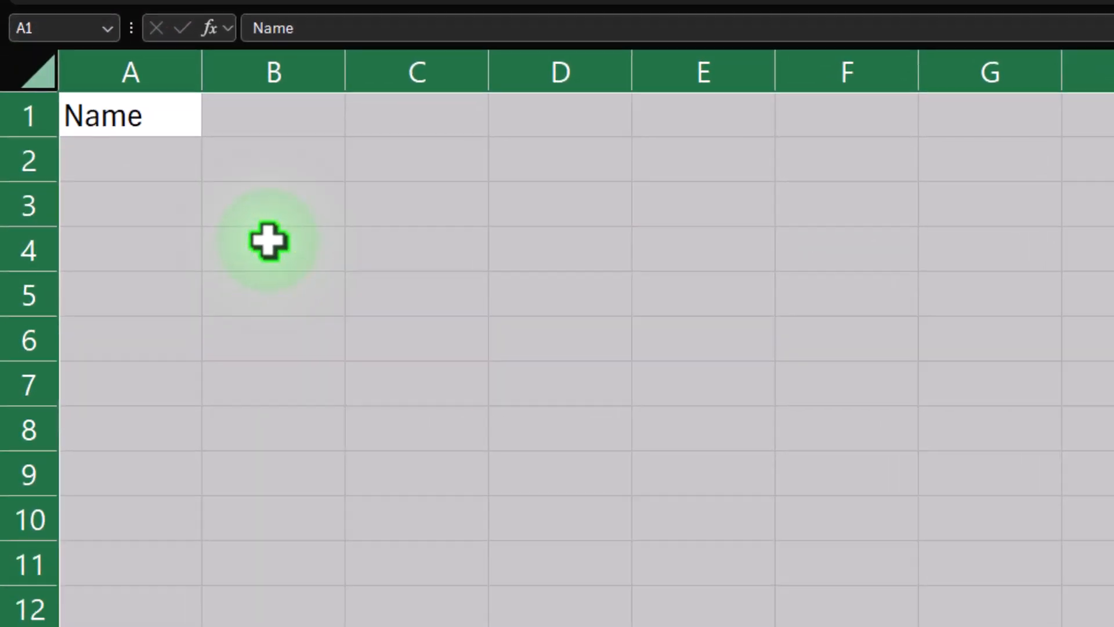
pyautogui.rightClick(246, 429)
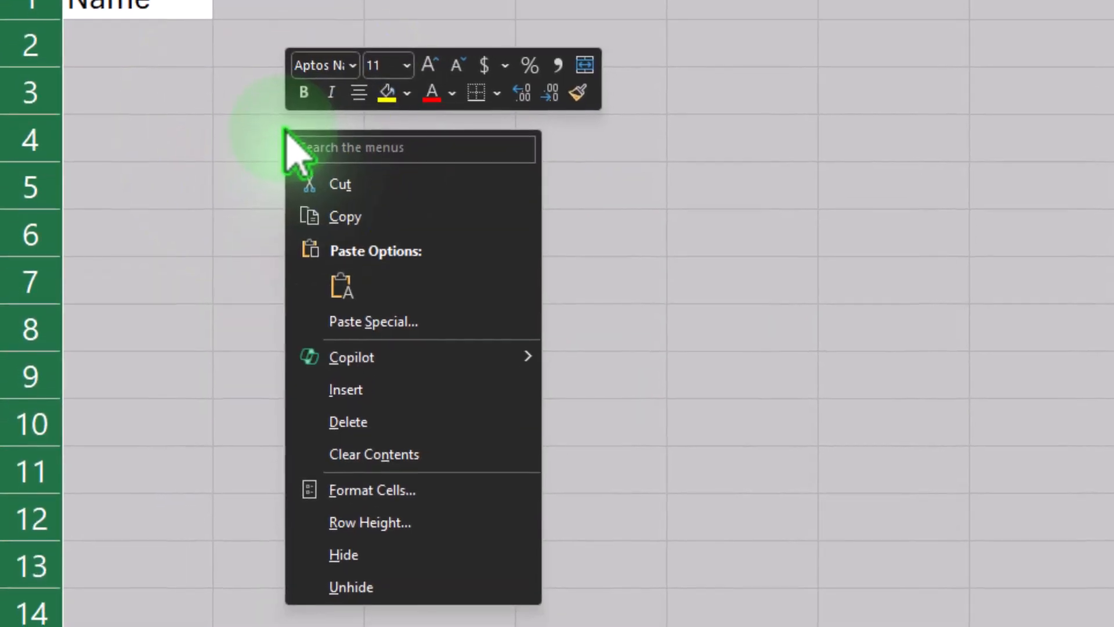
pyautogui.click(406, 490)
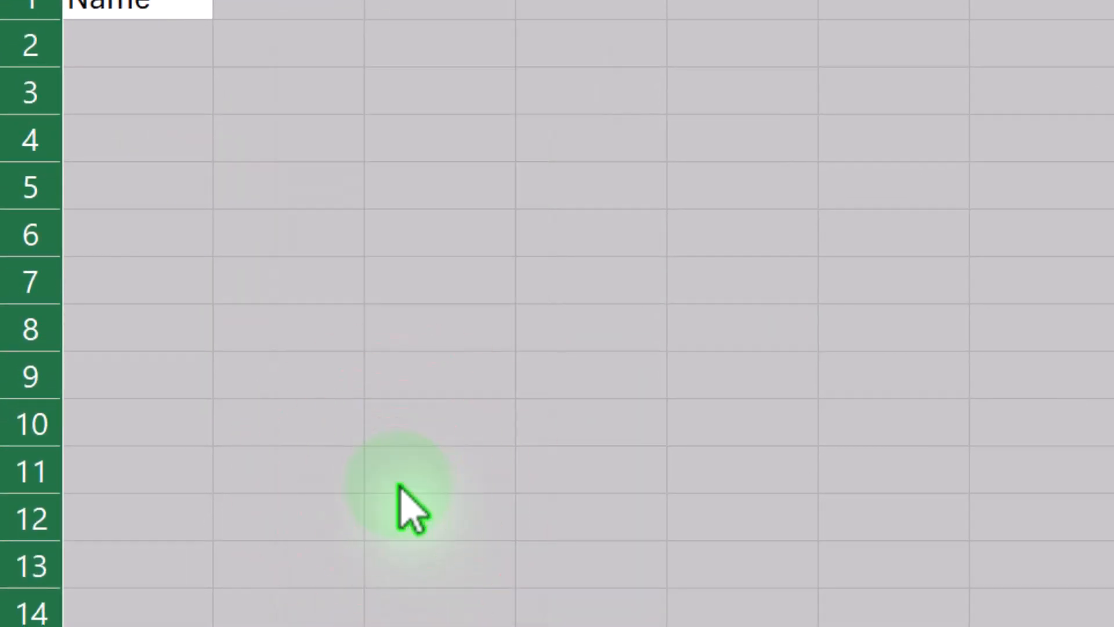
pyautogui.click(157, 326)
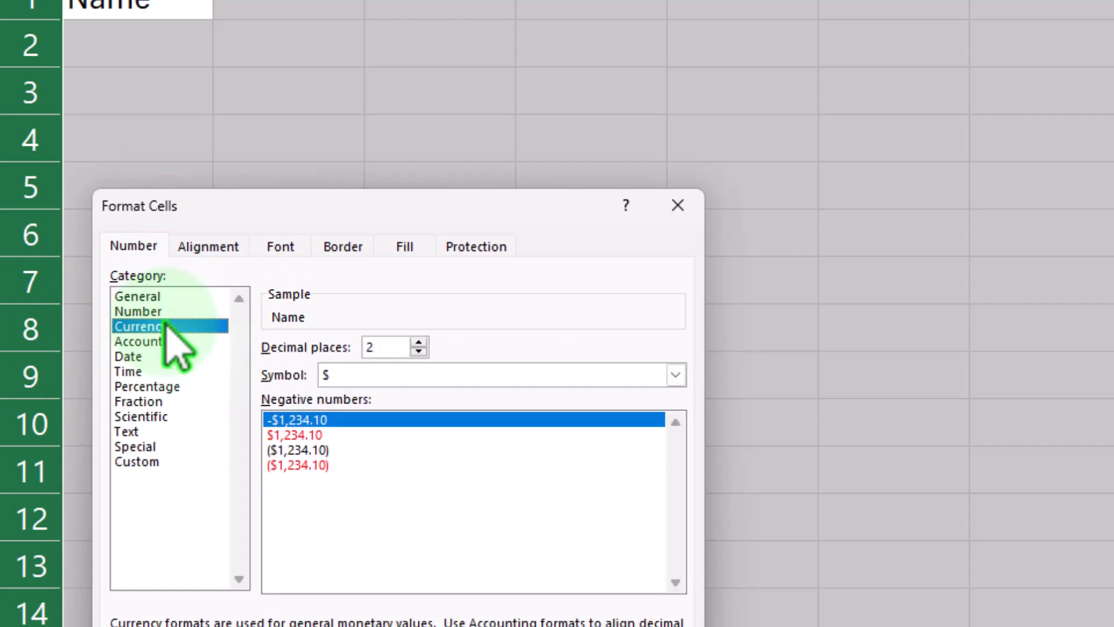
pyautogui.click(302, 465)
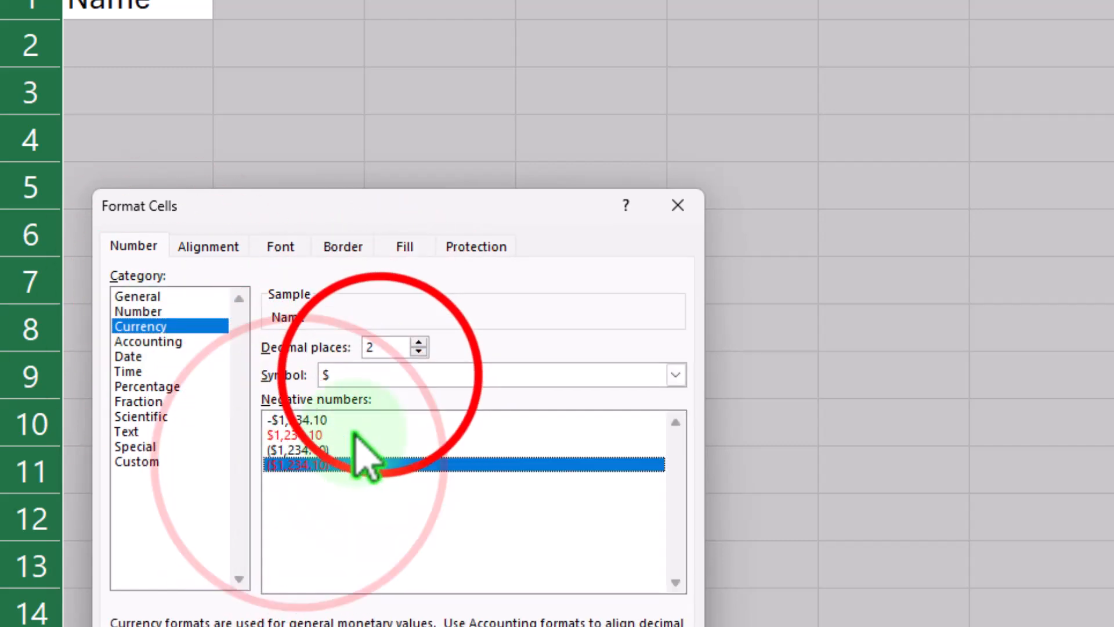
pyautogui.click(381, 376)
pyautogui.click(383, 396)
pyautogui.click(419, 353)
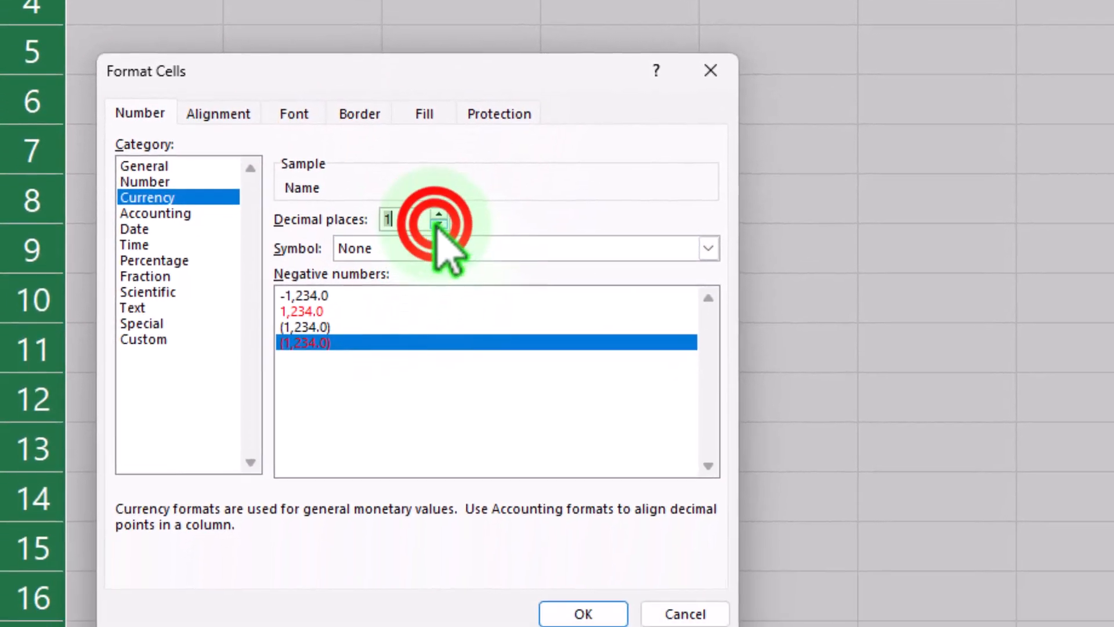
pyautogui.click(439, 225)
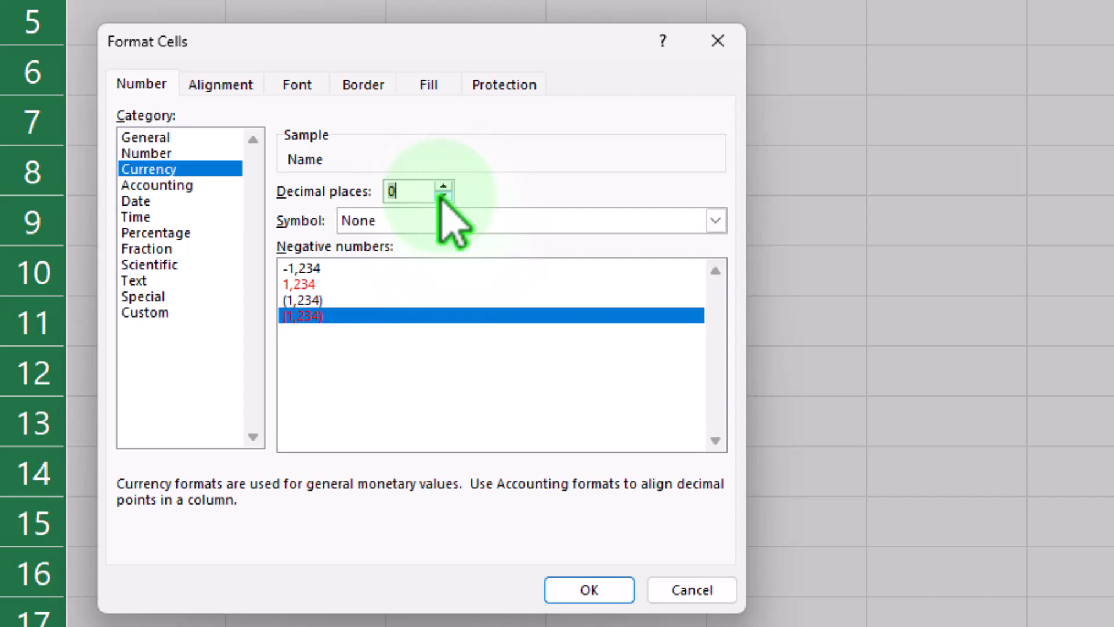
pyautogui.click(442, 187)
pyautogui.click(443, 187)
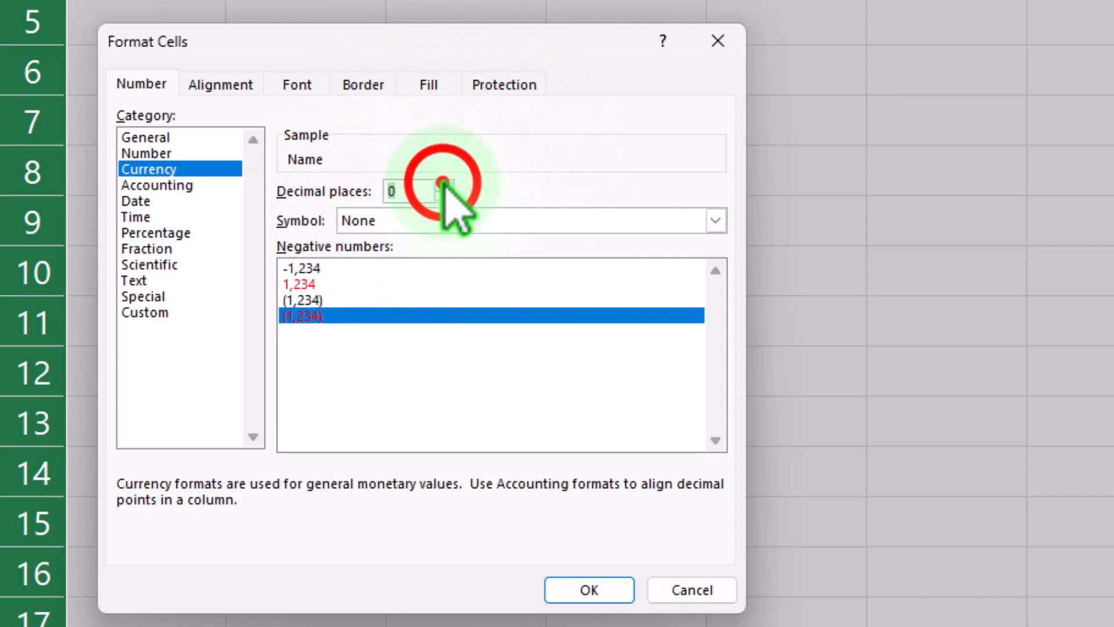
pyautogui.click(590, 589)
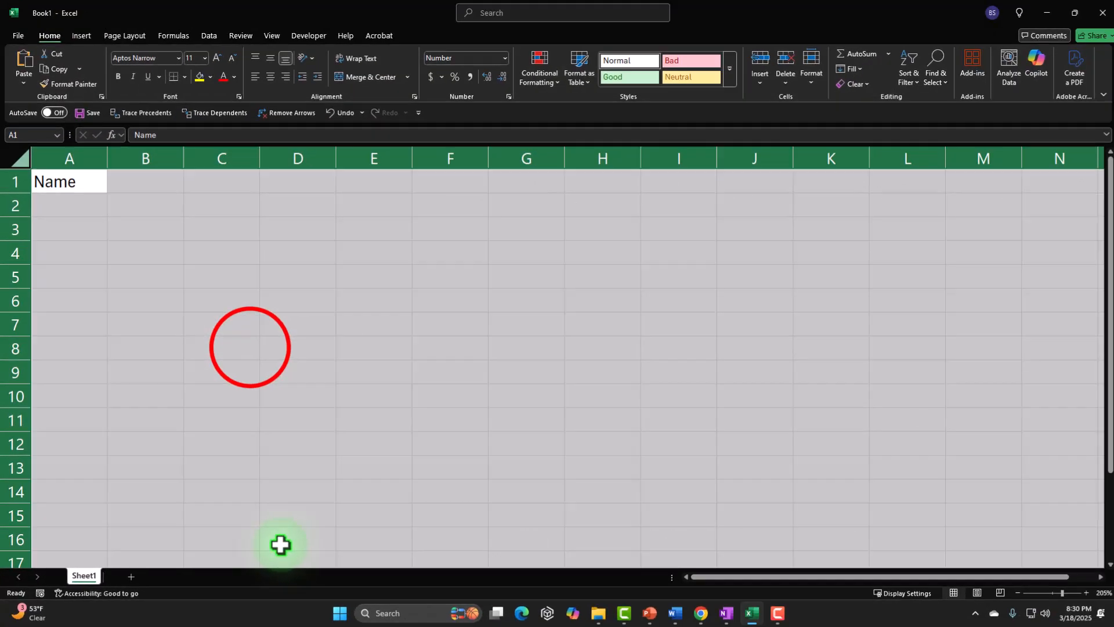
# Apply bold formatting to the entire sheet.
pyautogui.click(250, 349)
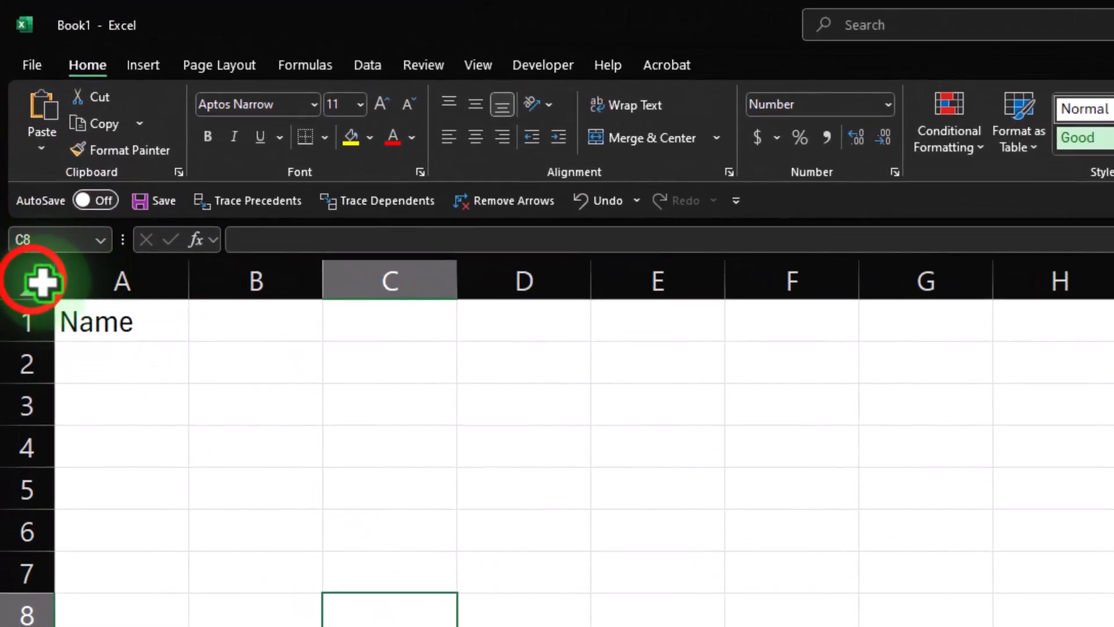
pyautogui.click(15, 159)
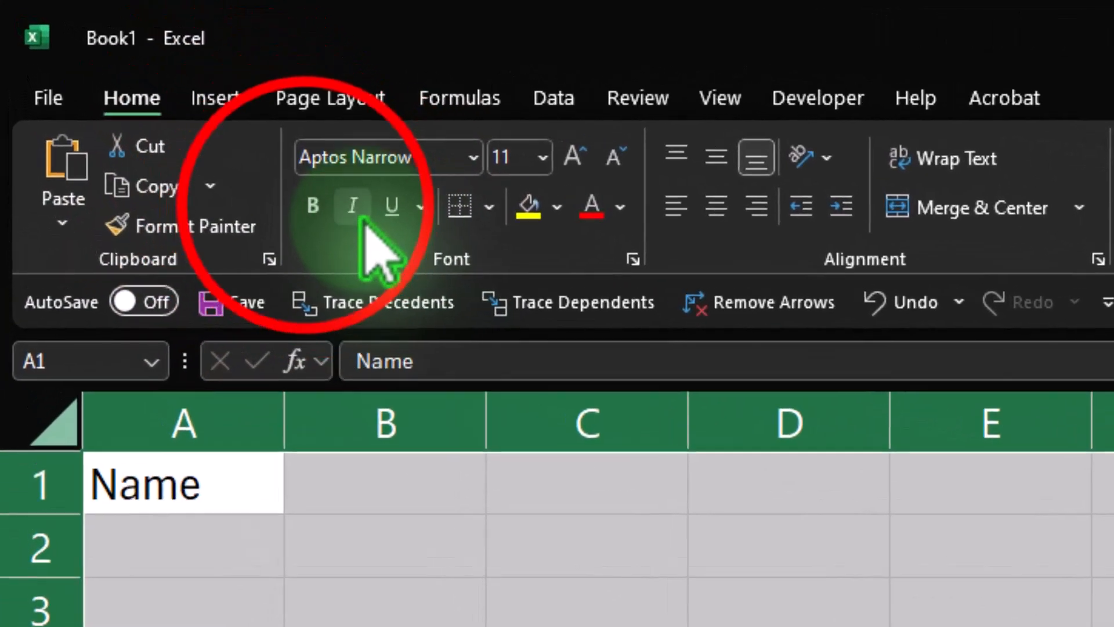
pyautogui.click(313, 205)
pyautogui.click(173, 293)
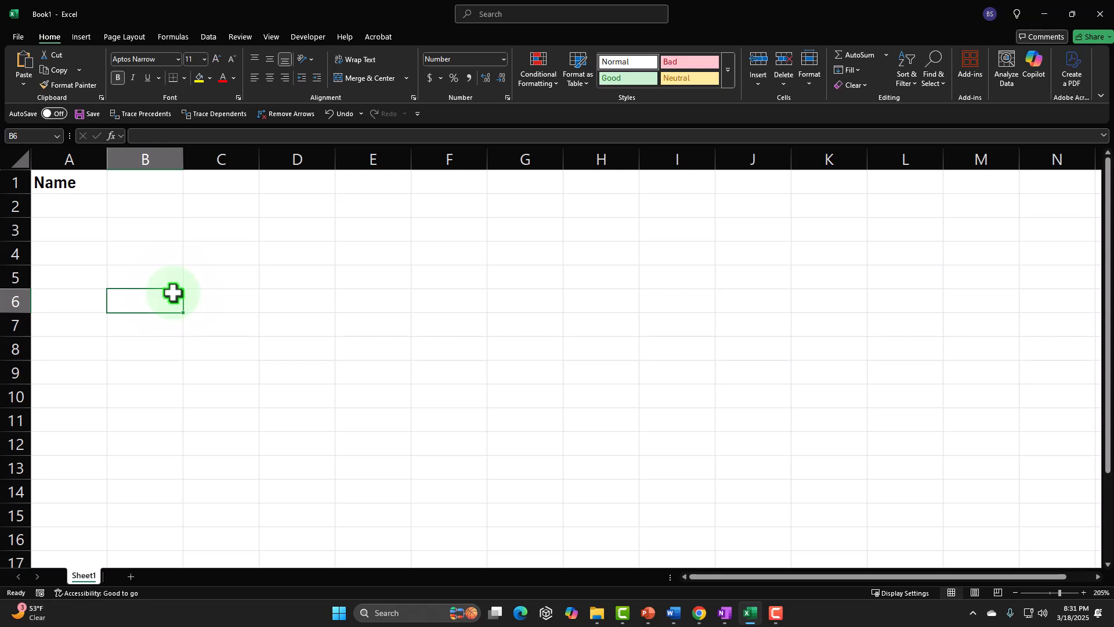
# Enter the column heading Total in B1 and Earnings in B2.
pyautogui.press('Up')
pyautogui.press('Up')
pyautogui.press('Up')
pyautogui.press('Up')
pyautogui.press('Up')
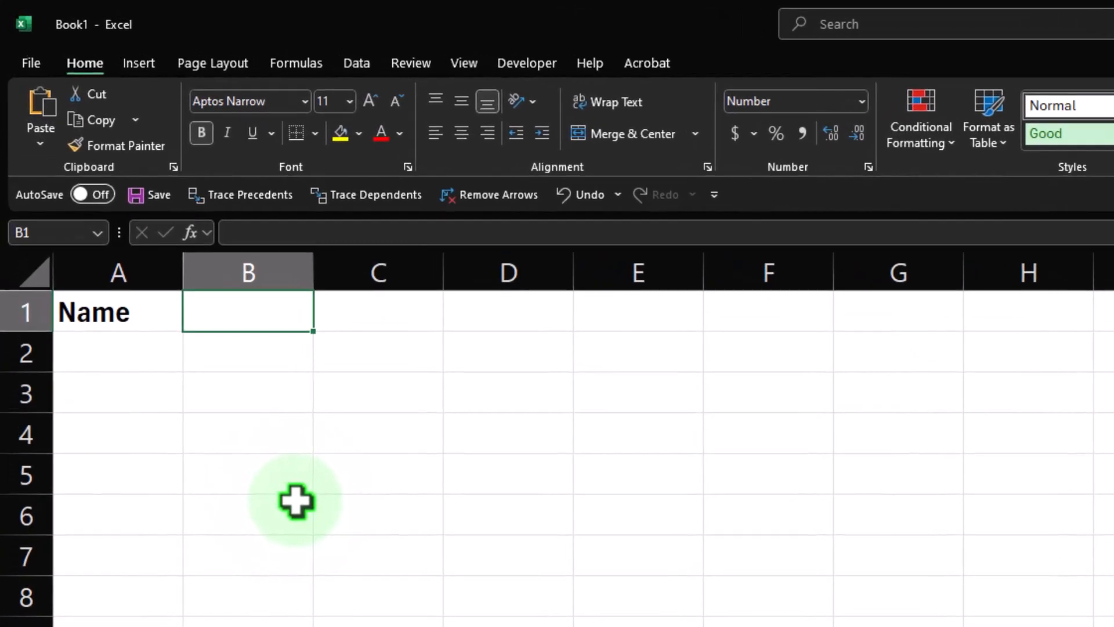
pyautogui.write('Total')
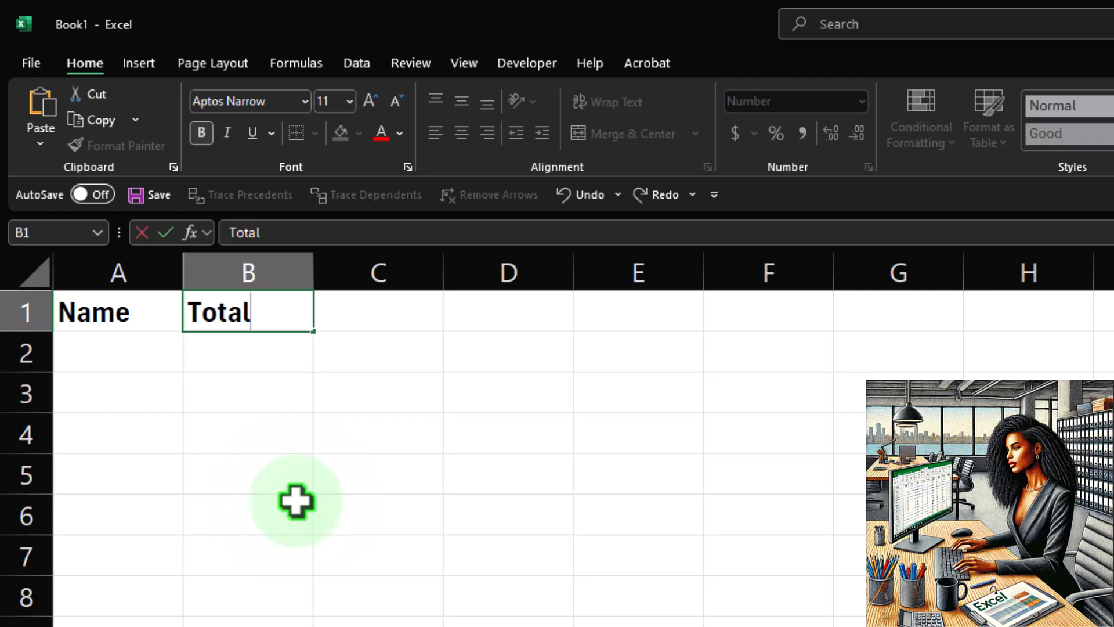
pyautogui.press('Return')
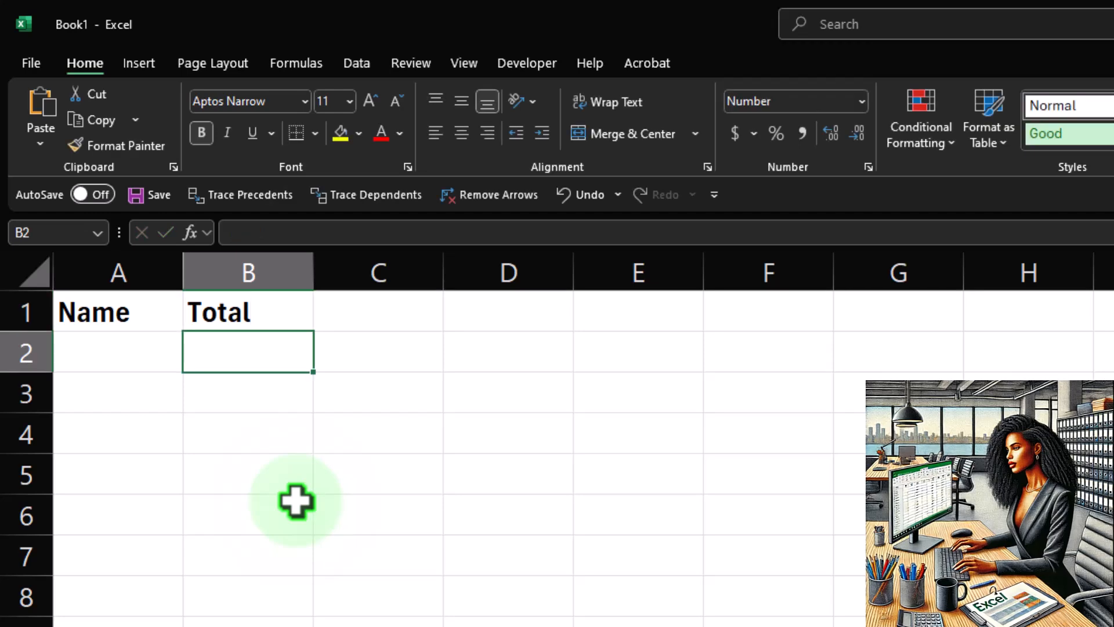
pyautogui.write('Earnings')
pyautogui.press('Tab')
pyautogui.press('Up')
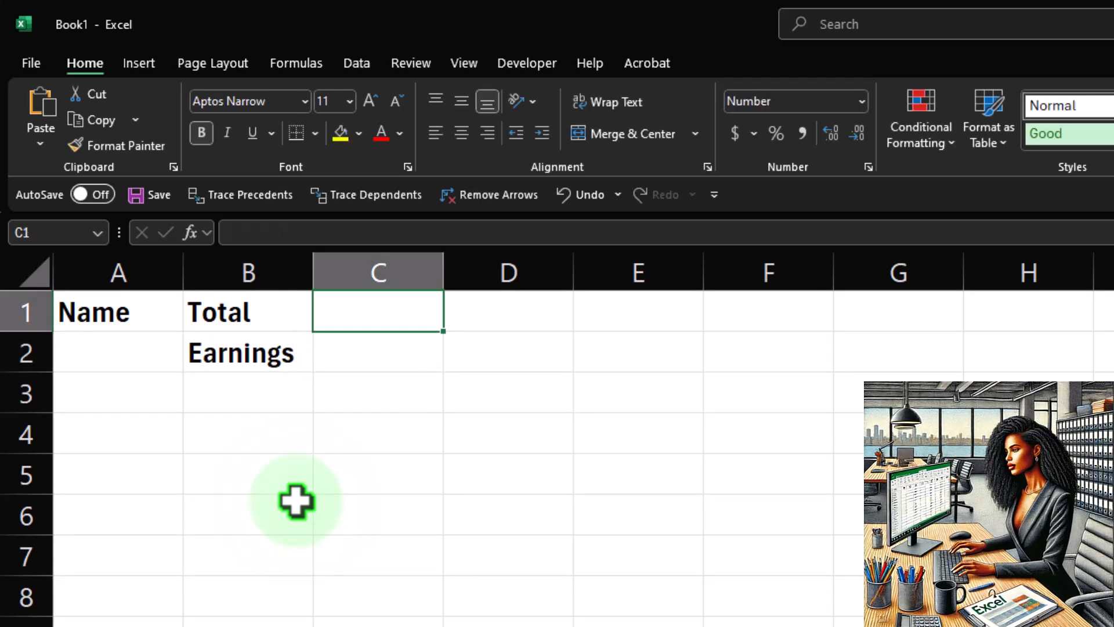
# Enter the column heading Social in C1 and Security in C2.
pyautogui.write('Social')
pyautogui.press('Return')
pyautogui.write('Security')
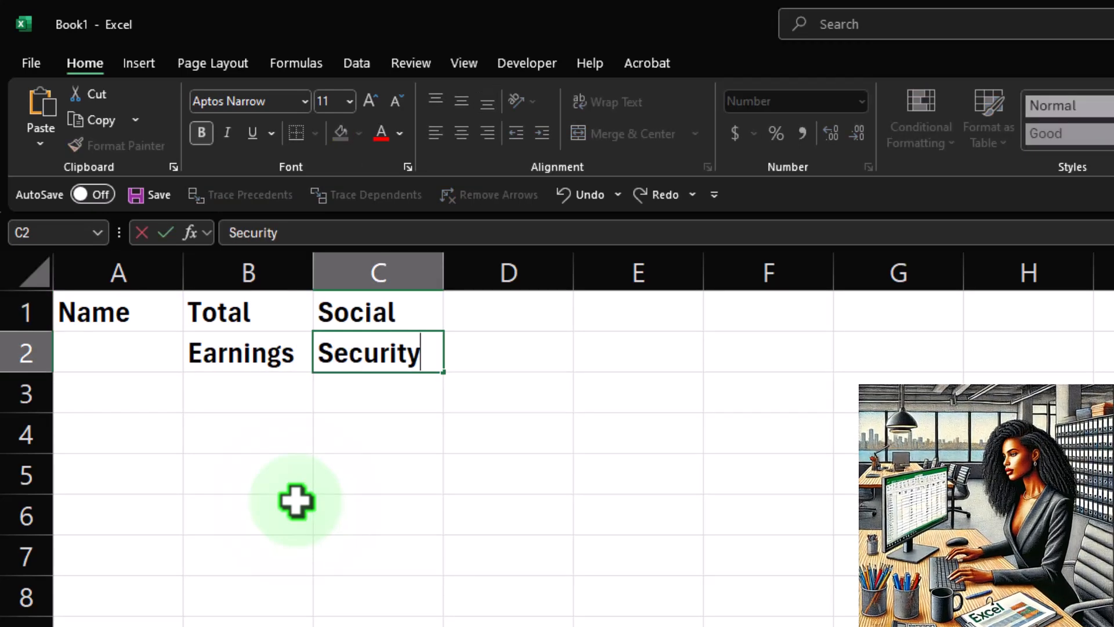
pyautogui.press('Tab')
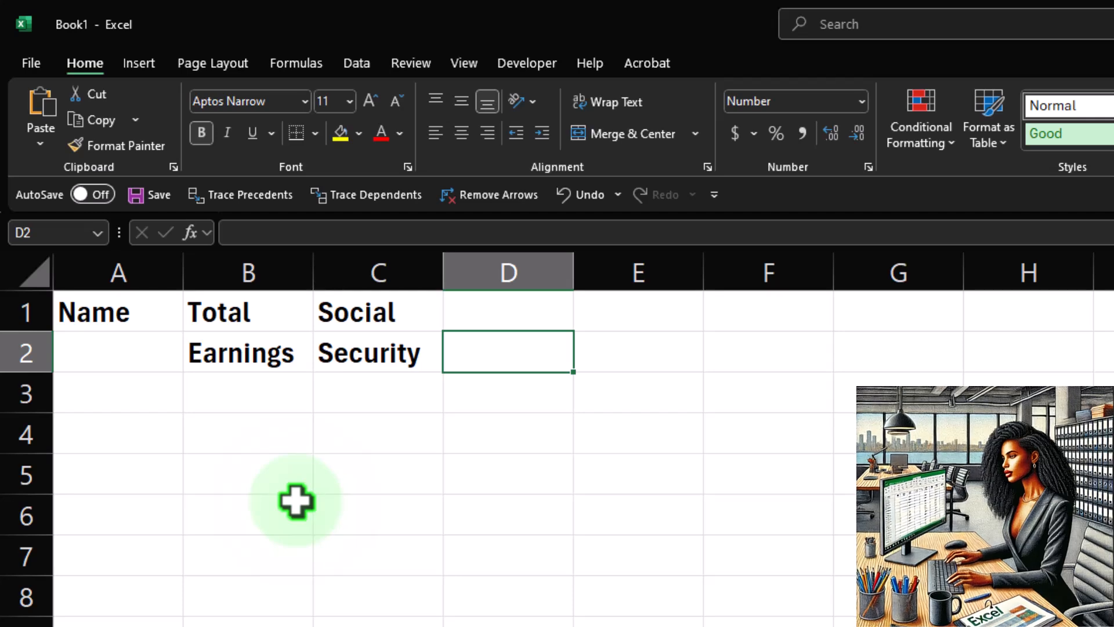
# Enter Medicare in D2, then the heading Income in E1 and Tax in E2.
pyautogui.write('Medicare')
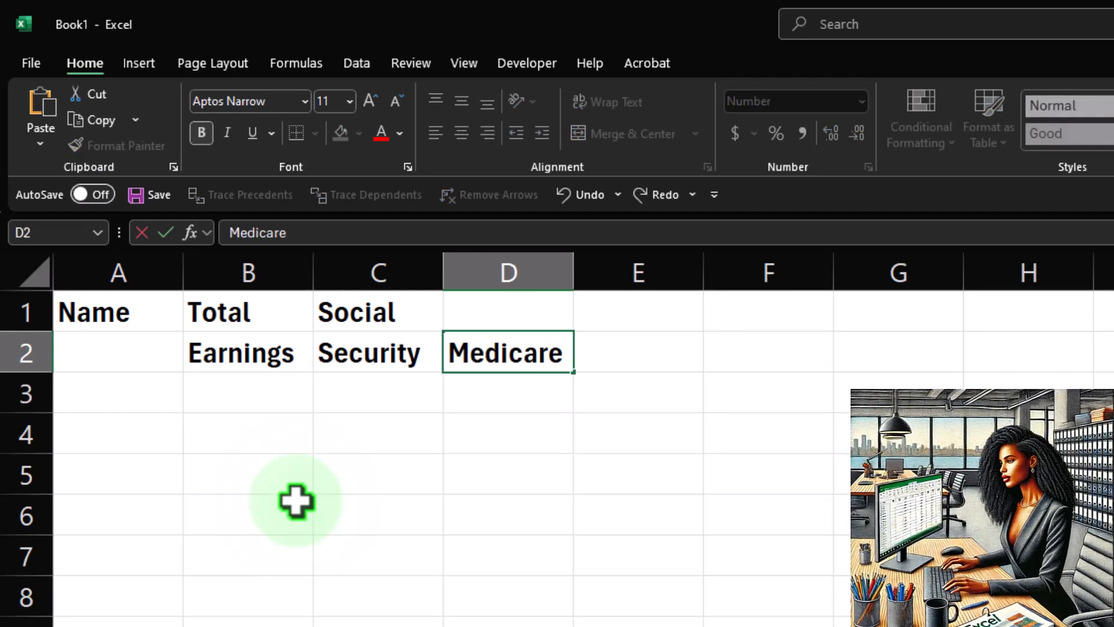
pyautogui.press('Tab')
pyautogui.press('Up')
pyautogui.write('Inoc')
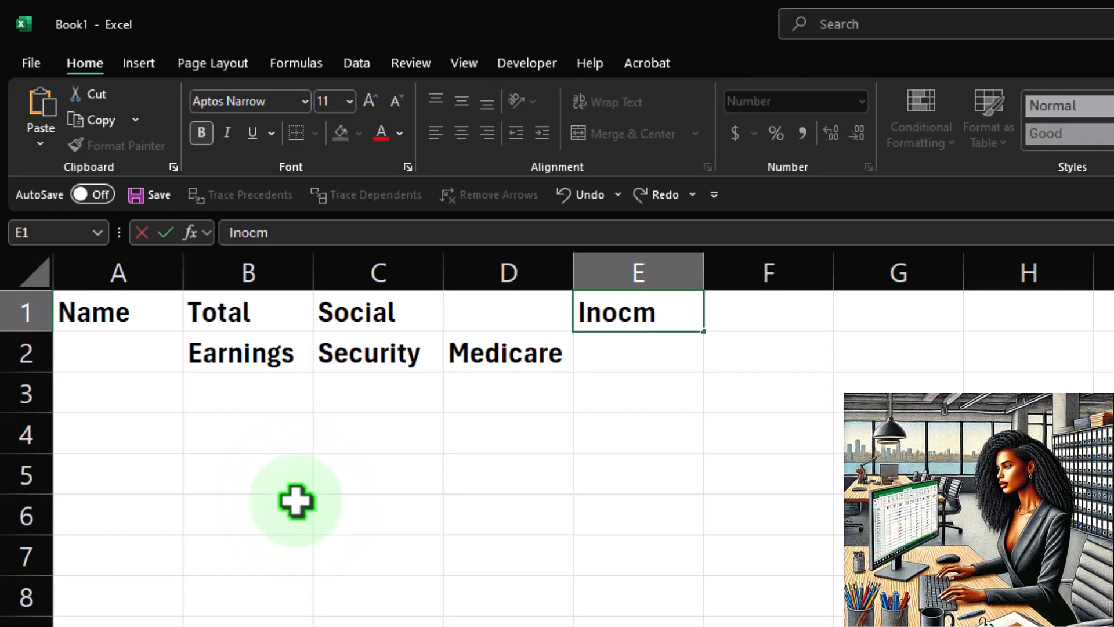
pyautogui.write('ome')
pyautogui.press('Return')
pyautogui.write('Tax')
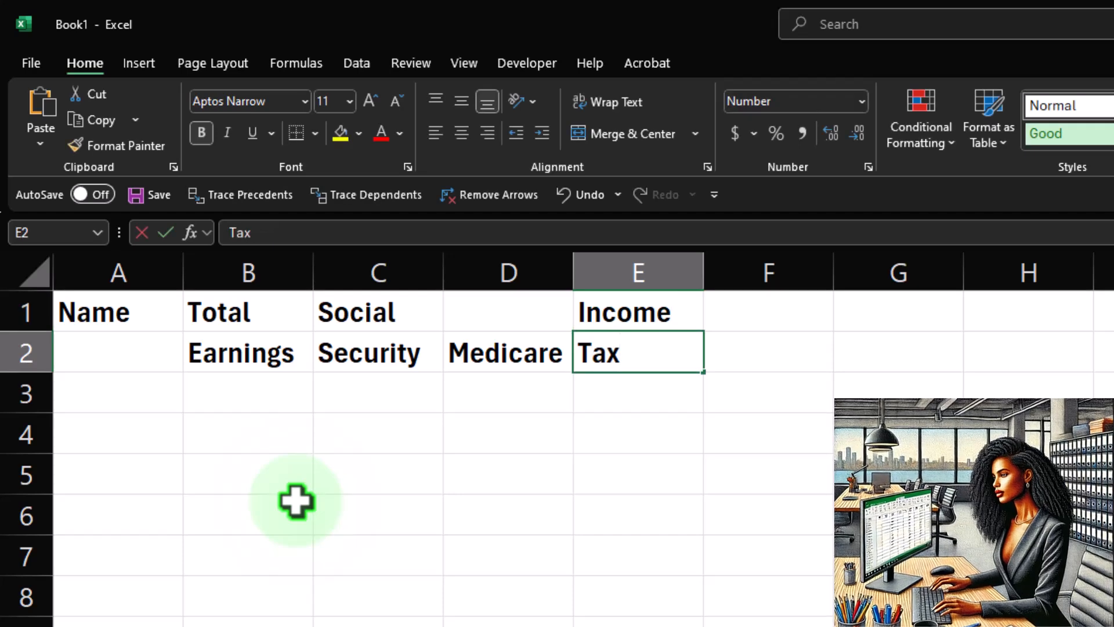
pyautogui.press('Return')
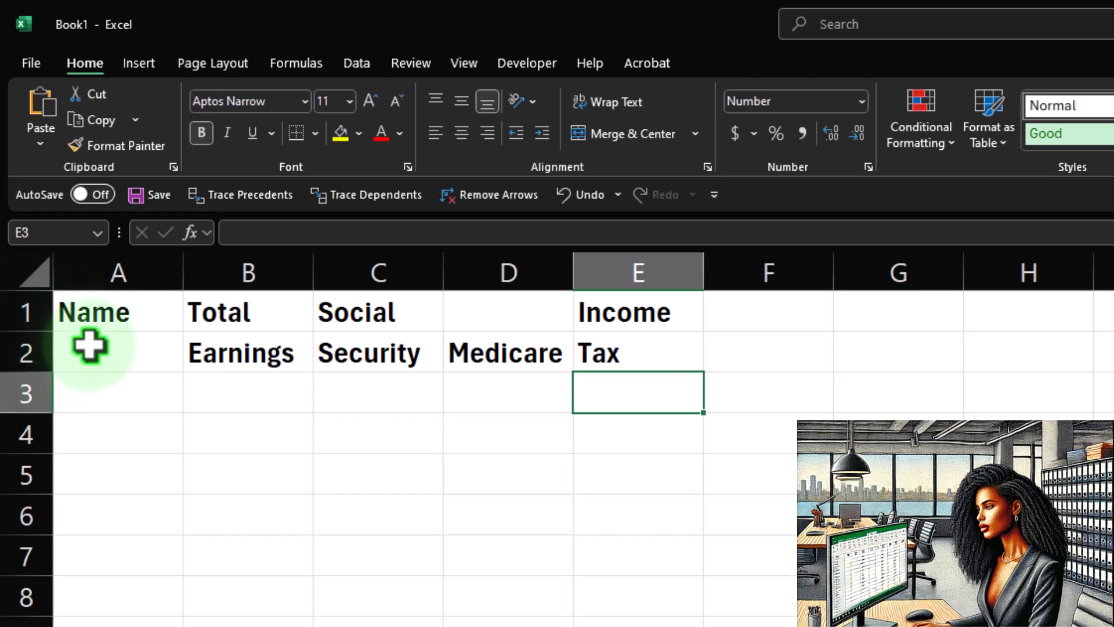
# Enter the column heading Net in F1 and Pay in F2.
pyautogui.click(734, 311)
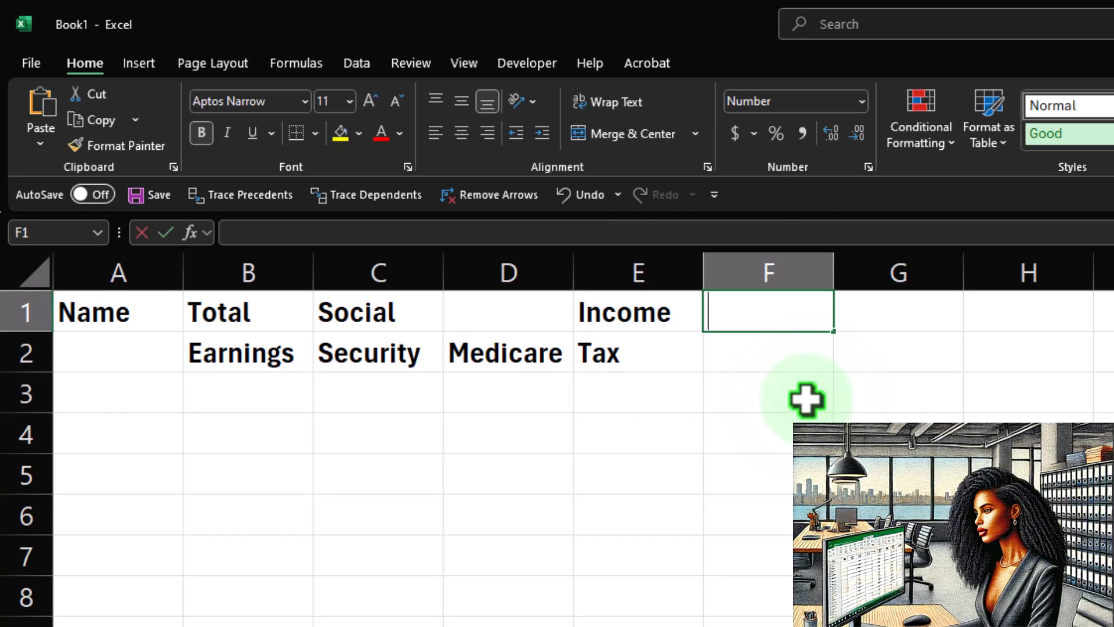
pyautogui.write('Net')
pyautogui.press('Return')
pyautogui.write('Pa')
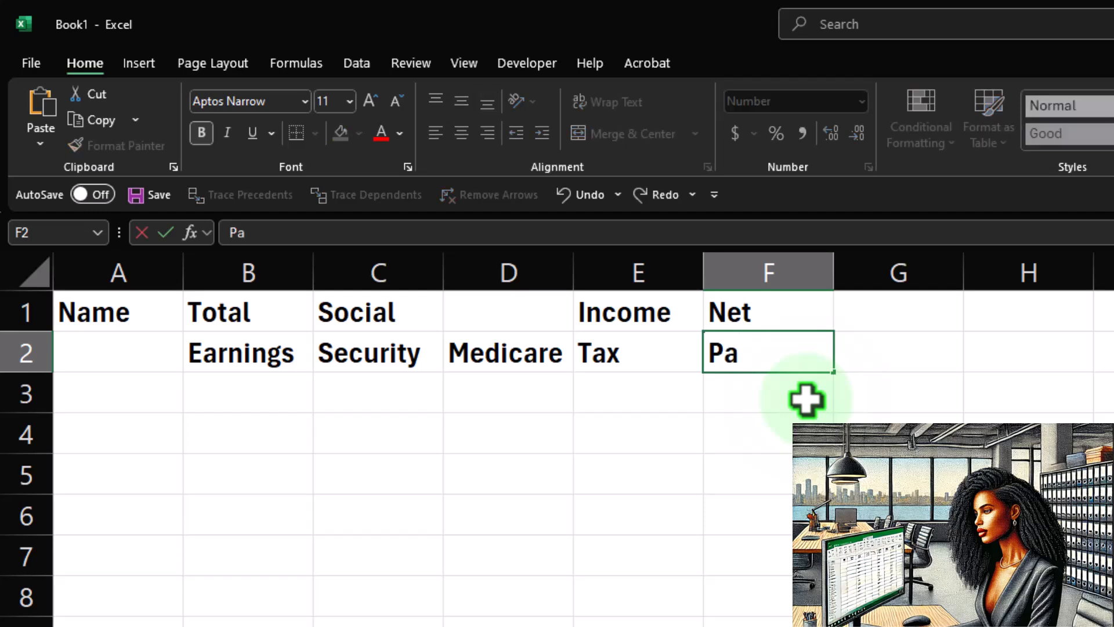
pyautogui.write('y')
pyautogui.press('Tab')
pyautogui.press('Up')
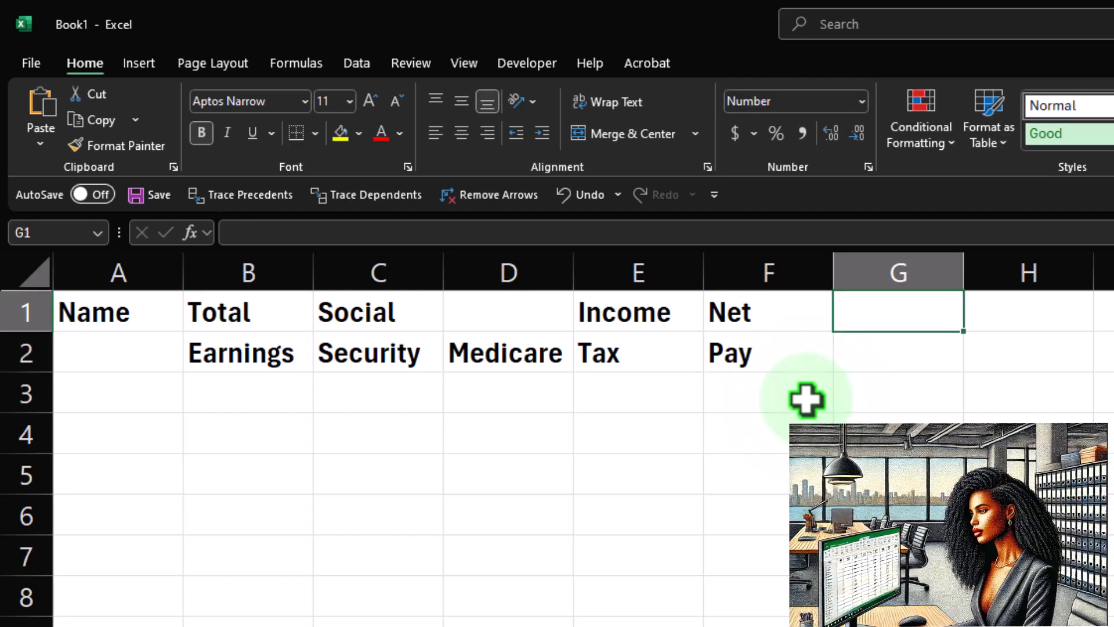
# Enter Social in G1 and Security in G2, then Medicare in H2.
pyautogui.write('Socia')
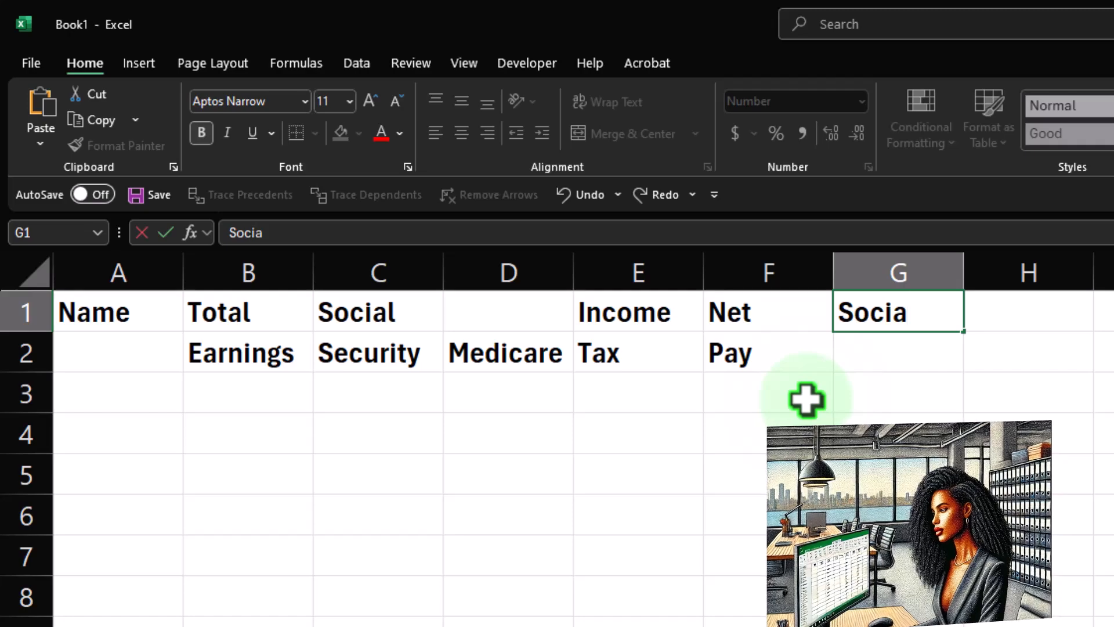
pyautogui.write('l')
pyautogui.press('Return')
pyautogui.write('Se')
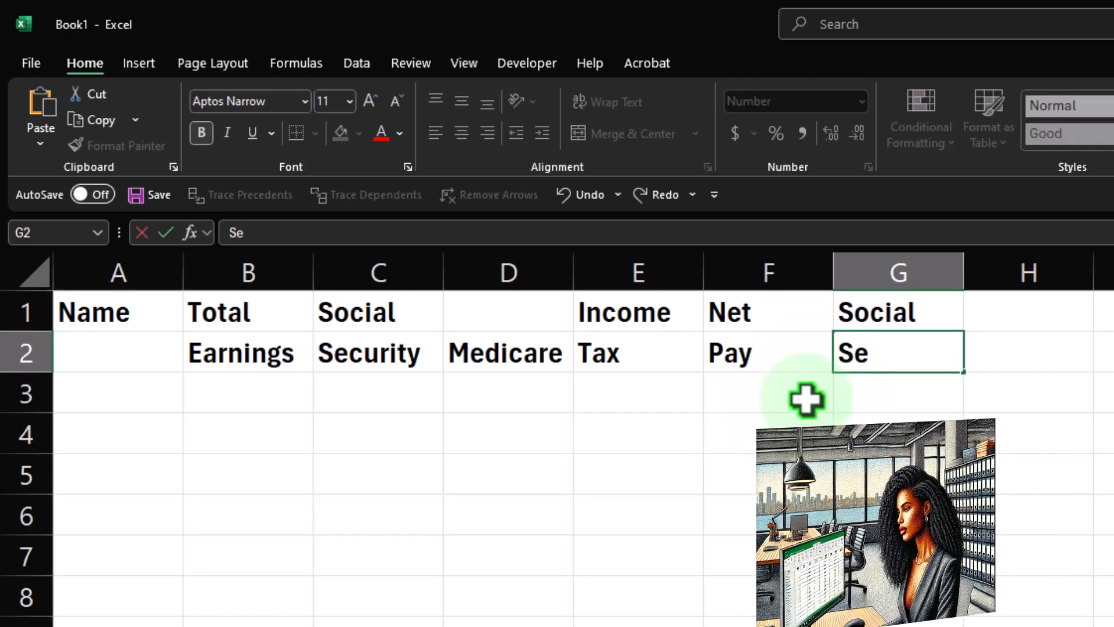
pyautogui.write('curity')
pyautogui.press('Tab')
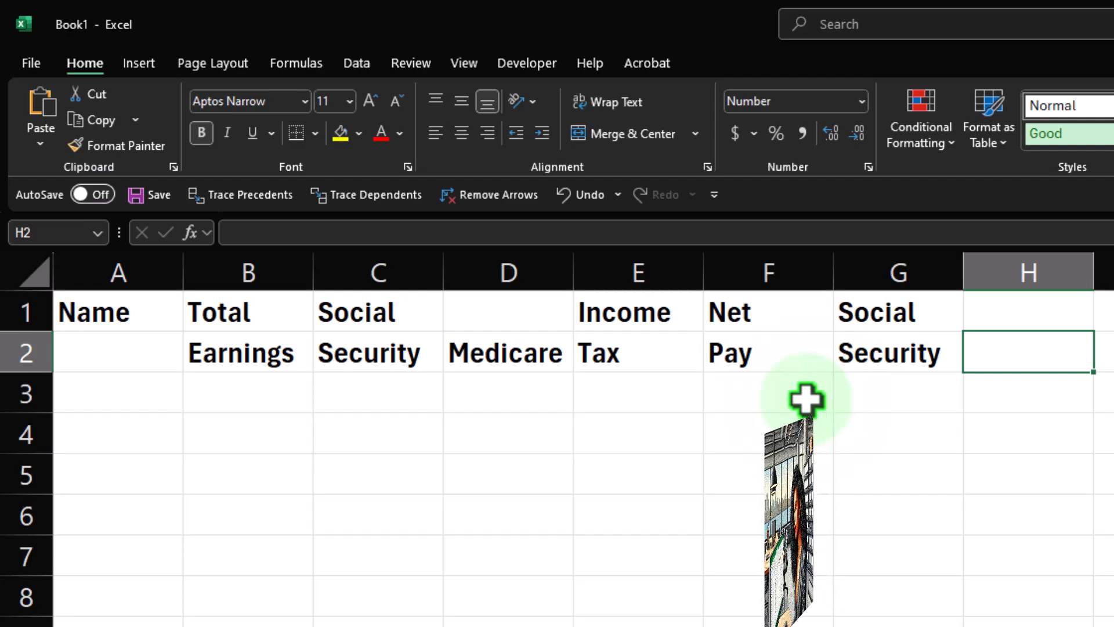
pyautogui.write('Medicare')
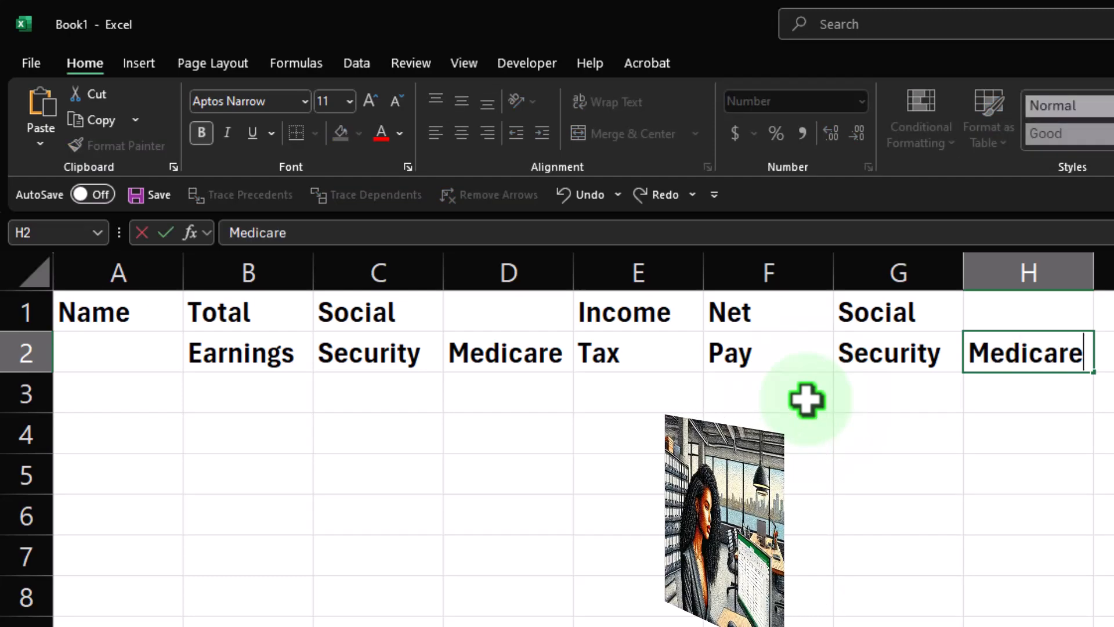
pyautogui.press('Return')
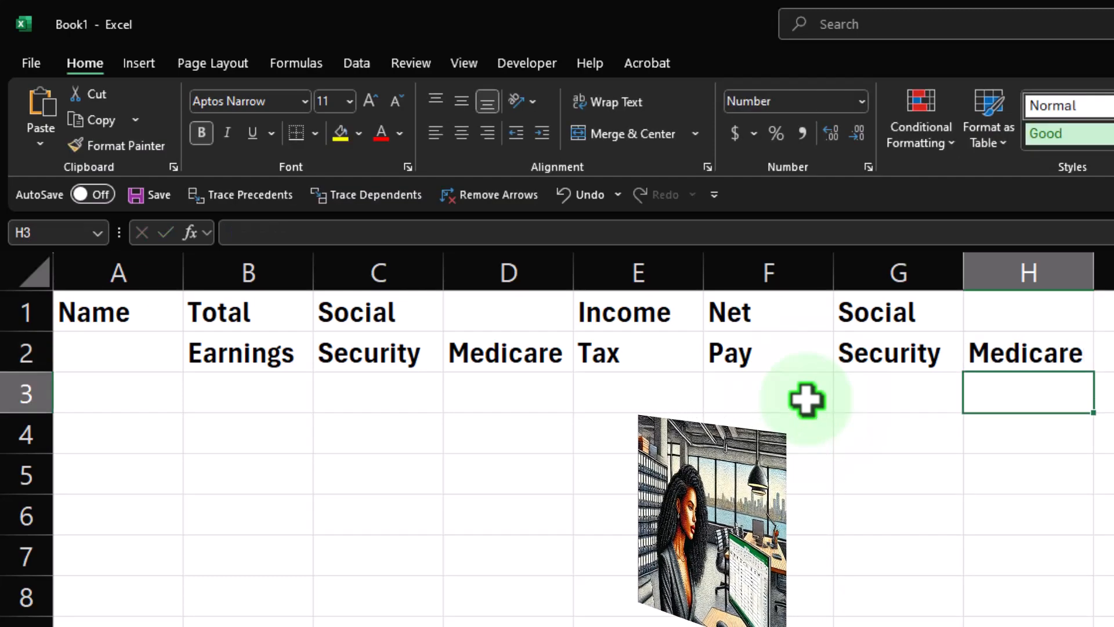
# Move the Name heading down from A1 to A2.
pyautogui.click(150, 323)
pyautogui.moveTo(149, 331); pyautogui.dragTo(152, 366)
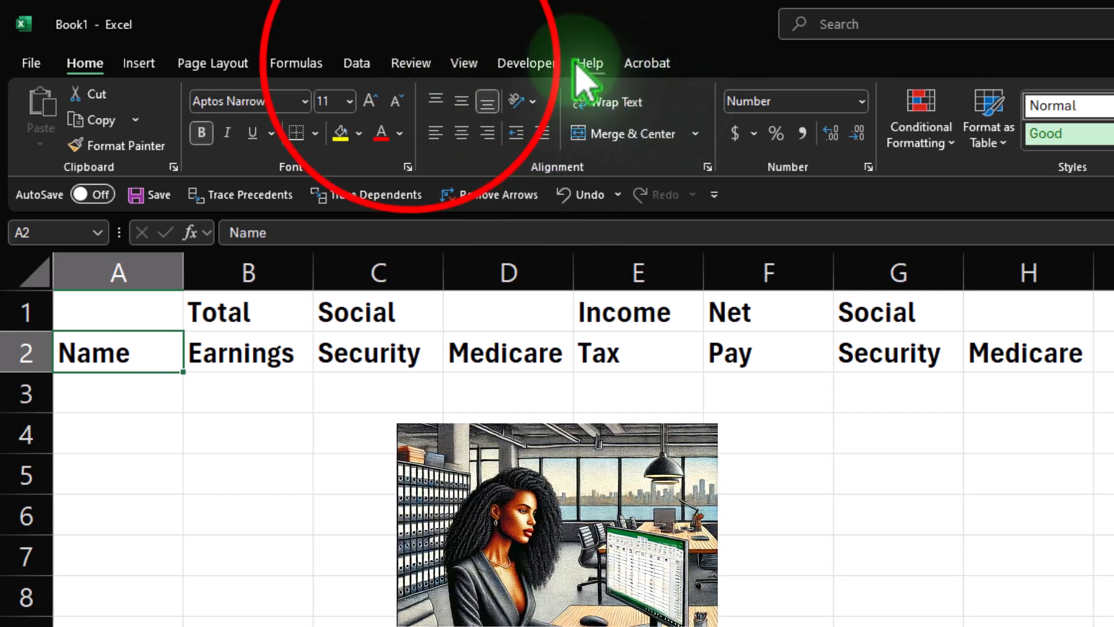
# Run a spelling check on the worksheet and dismiss the result.
pyautogui.click(411, 64)
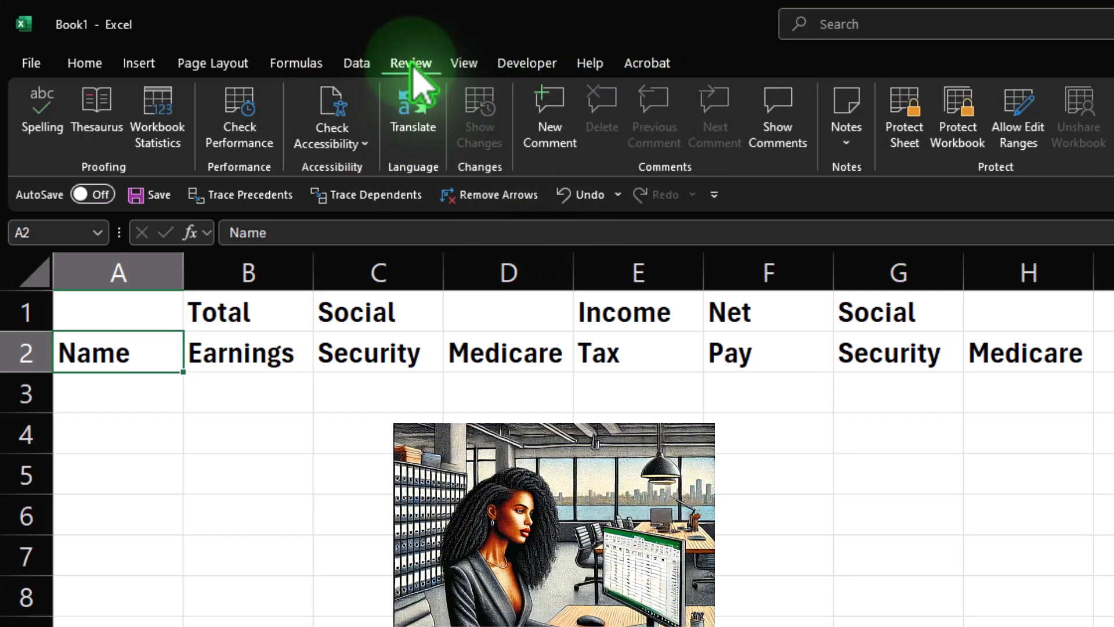
pyautogui.click(41, 113)
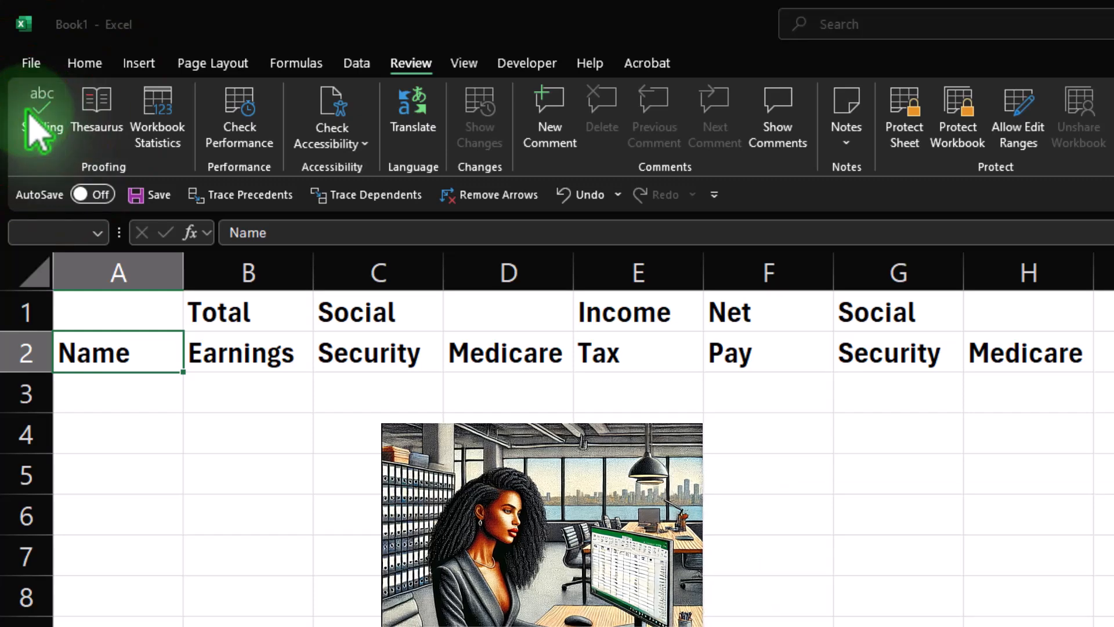
pyautogui.click(923, 578)
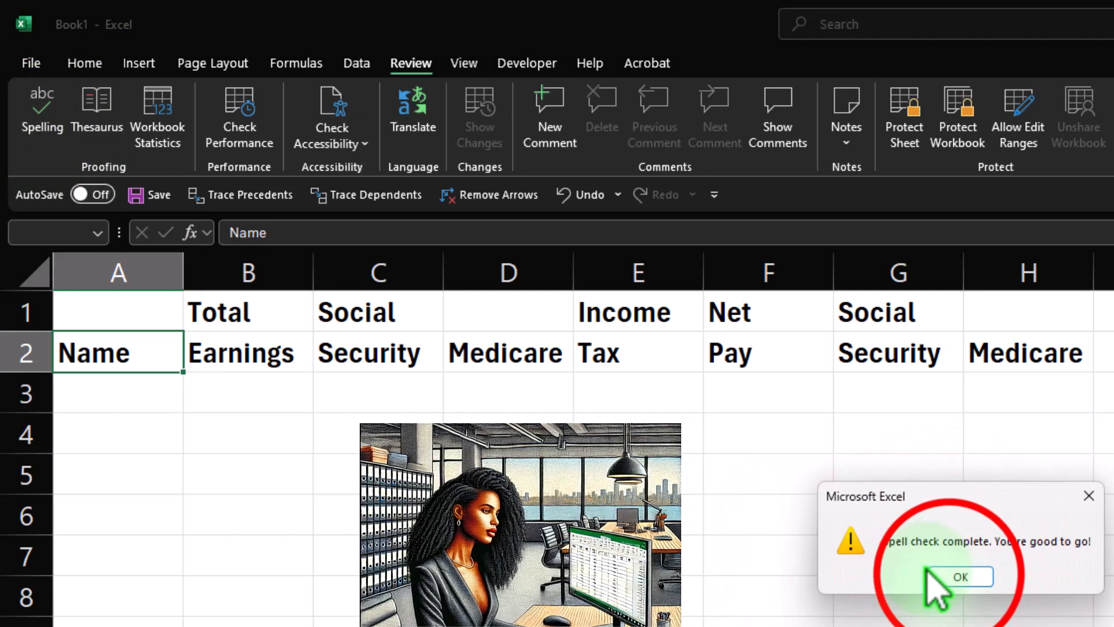
pyautogui.click(950, 574)
pyautogui.click(627, 555)
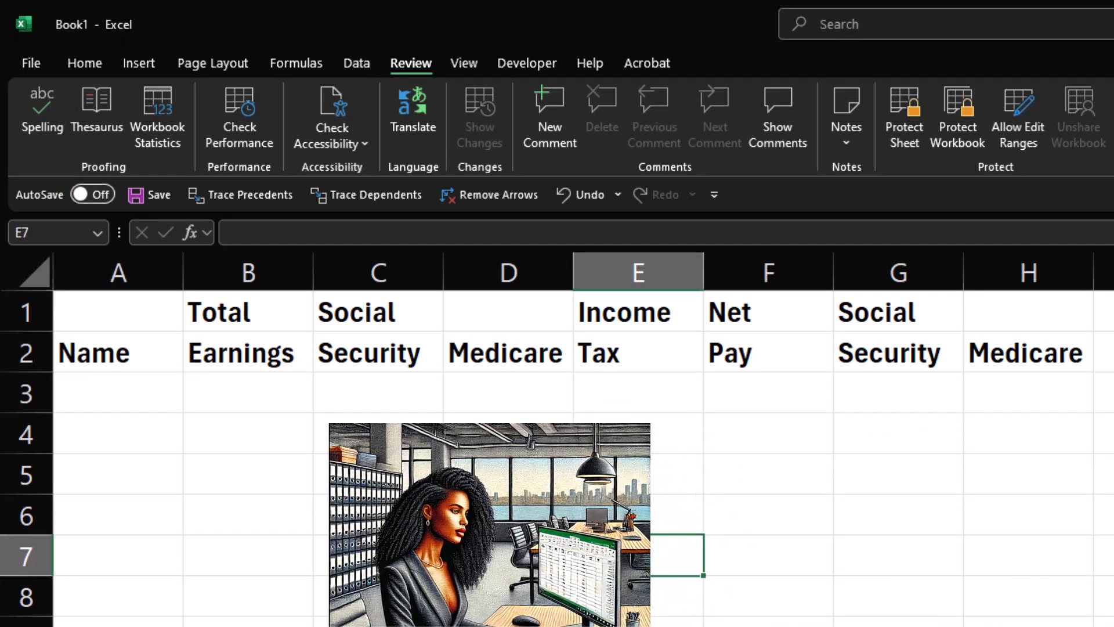
# Select the heading rows 1–2 across columns A to H and fill them black.
pyautogui.click(84, 63)
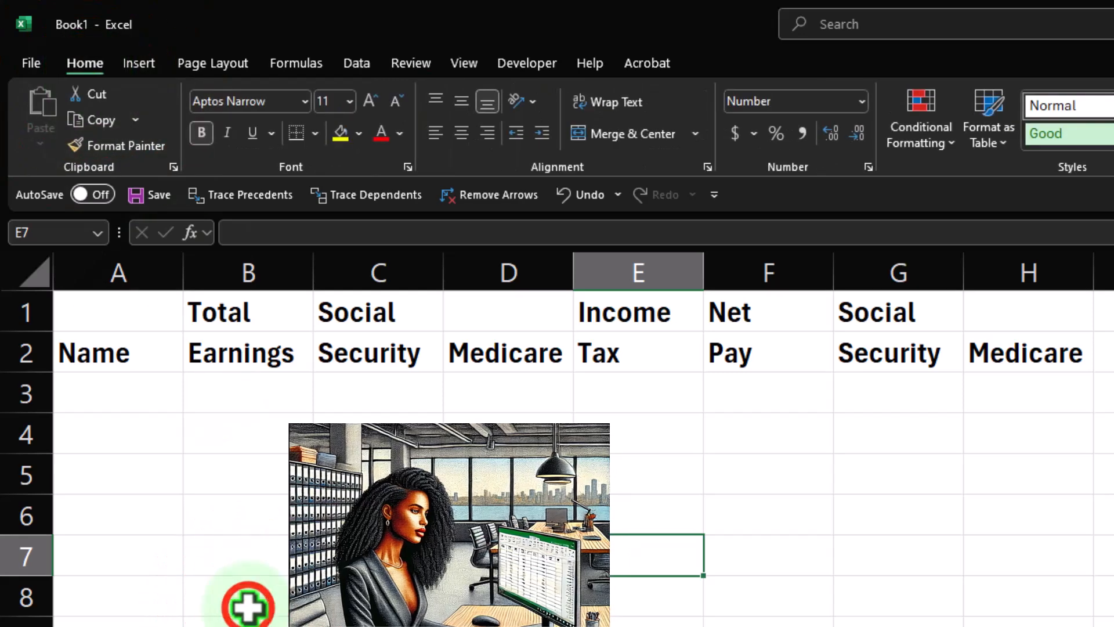
pyautogui.click(248, 607)
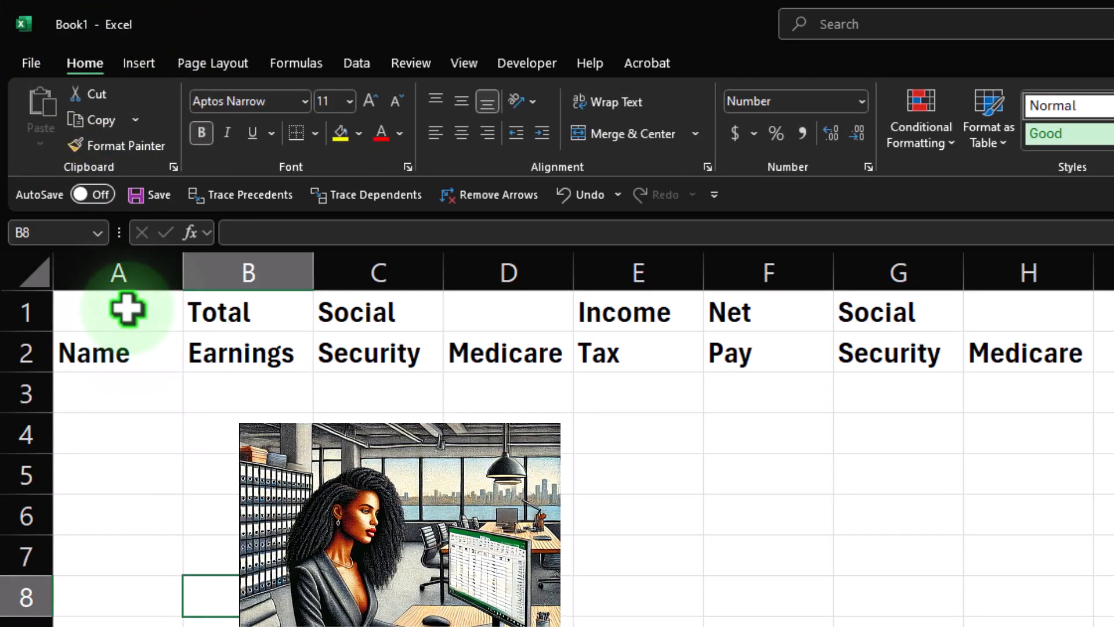
pyautogui.moveTo(127, 309); pyautogui.dragTo(1012, 359)
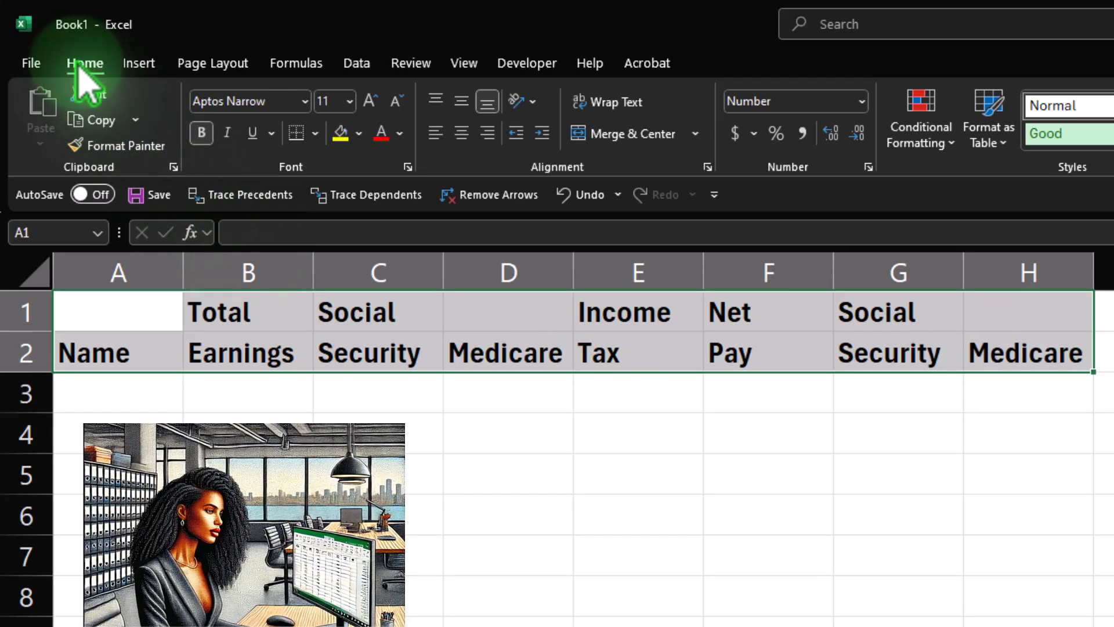
pyautogui.click(359, 133)
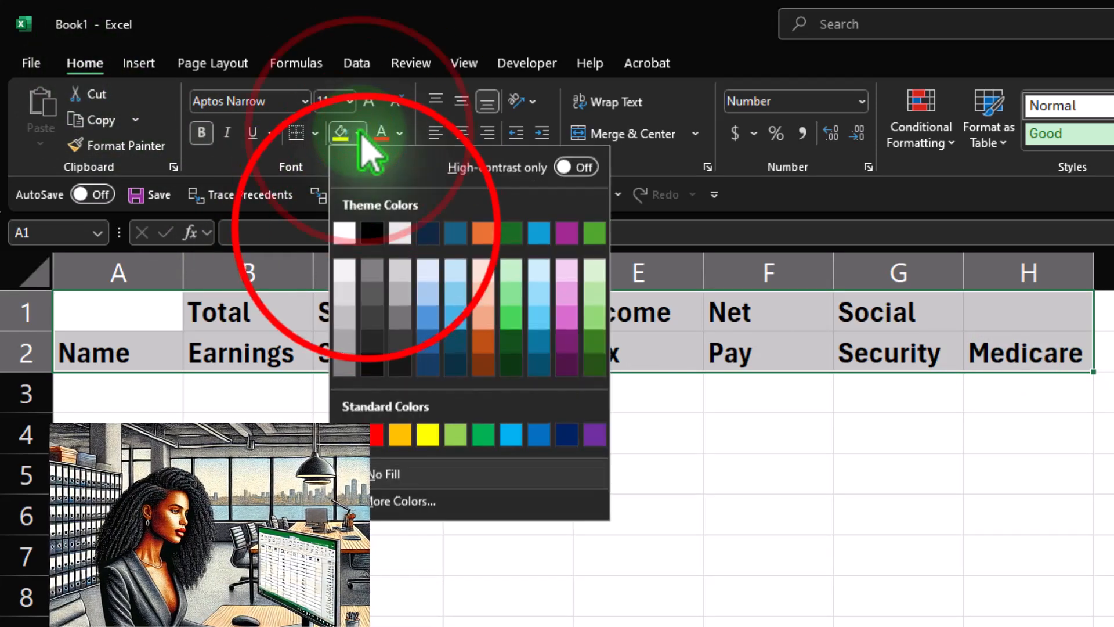
pyautogui.click(375, 224)
# Set the heading text color to white and center-align the headings.
pyautogui.click(400, 133)
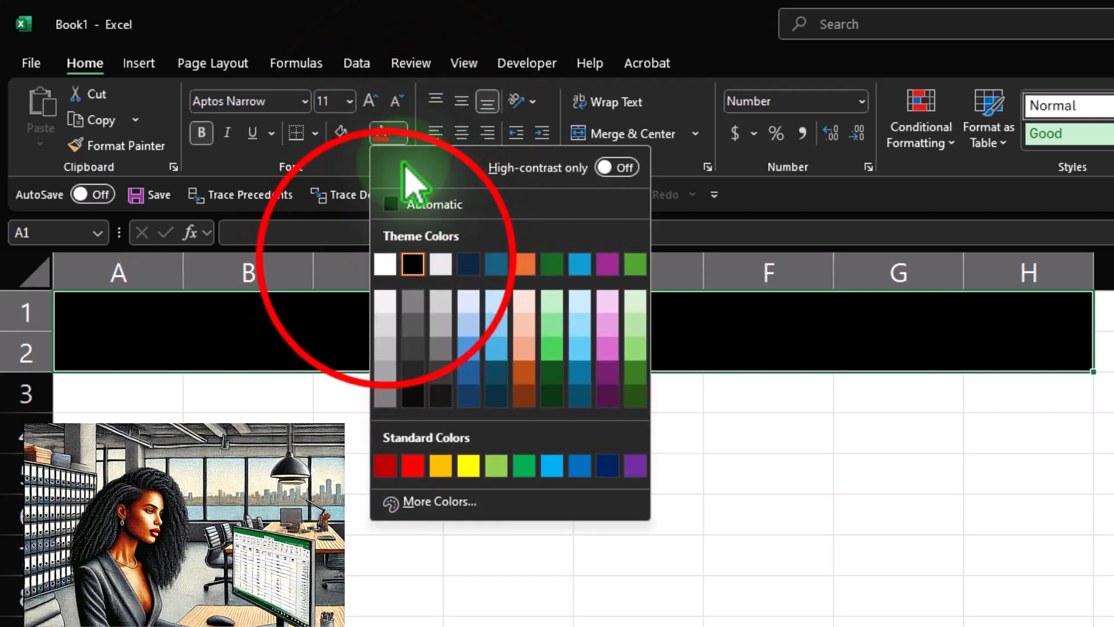
pyautogui.click(387, 260)
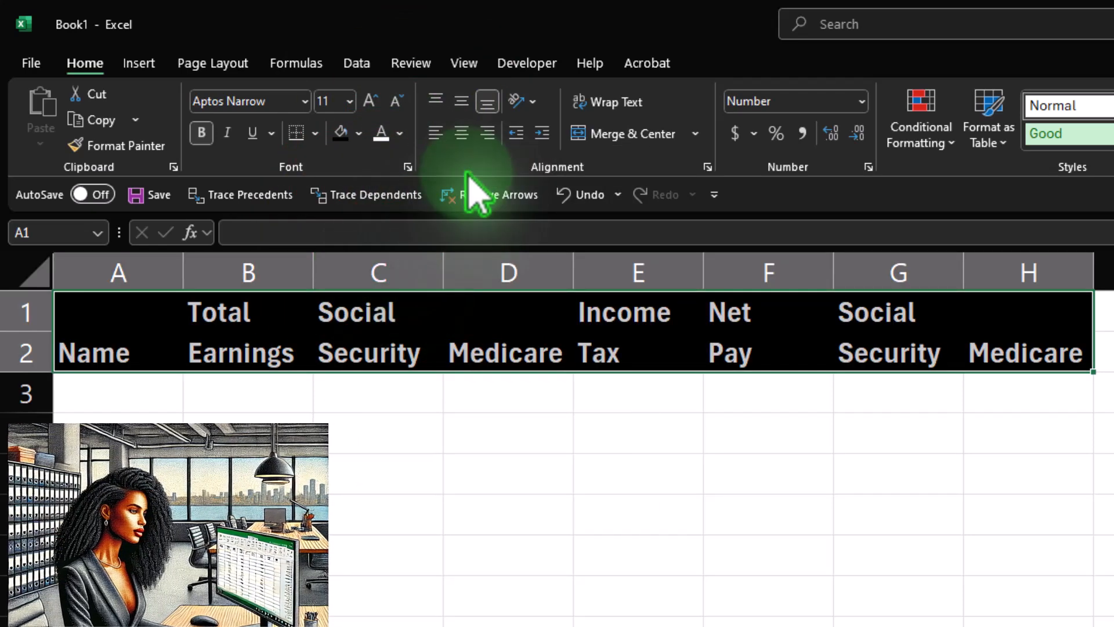
pyautogui.click(461, 133)
pyautogui.click(342, 438)
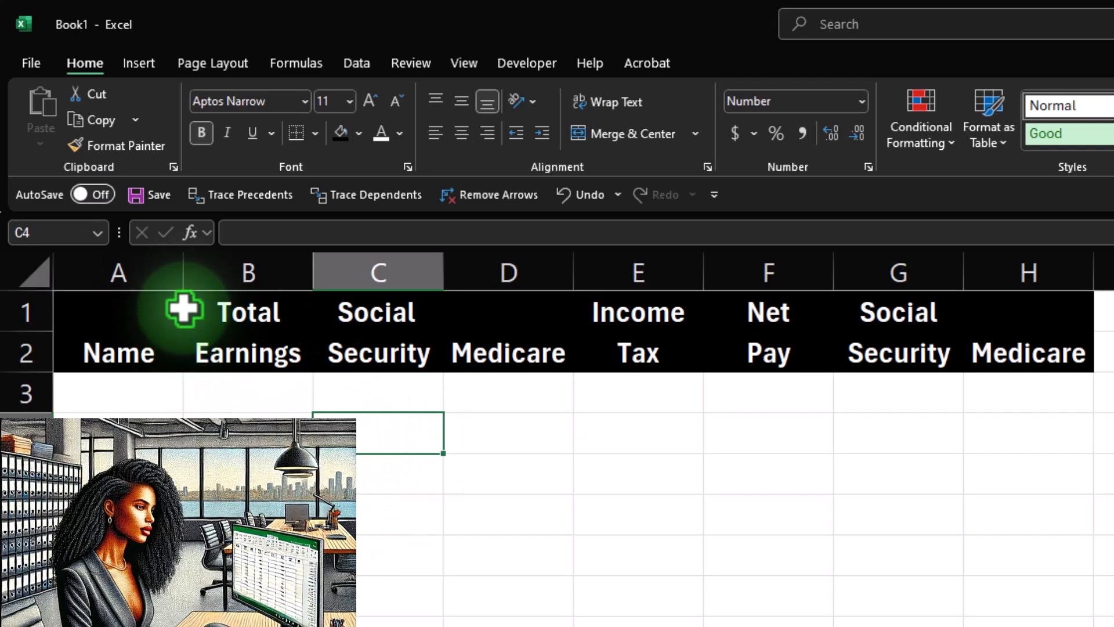
# Widen column A and enter the first employee's full name in A3.
pyautogui.moveTo(184, 281); pyautogui.dragTo(343, 272)
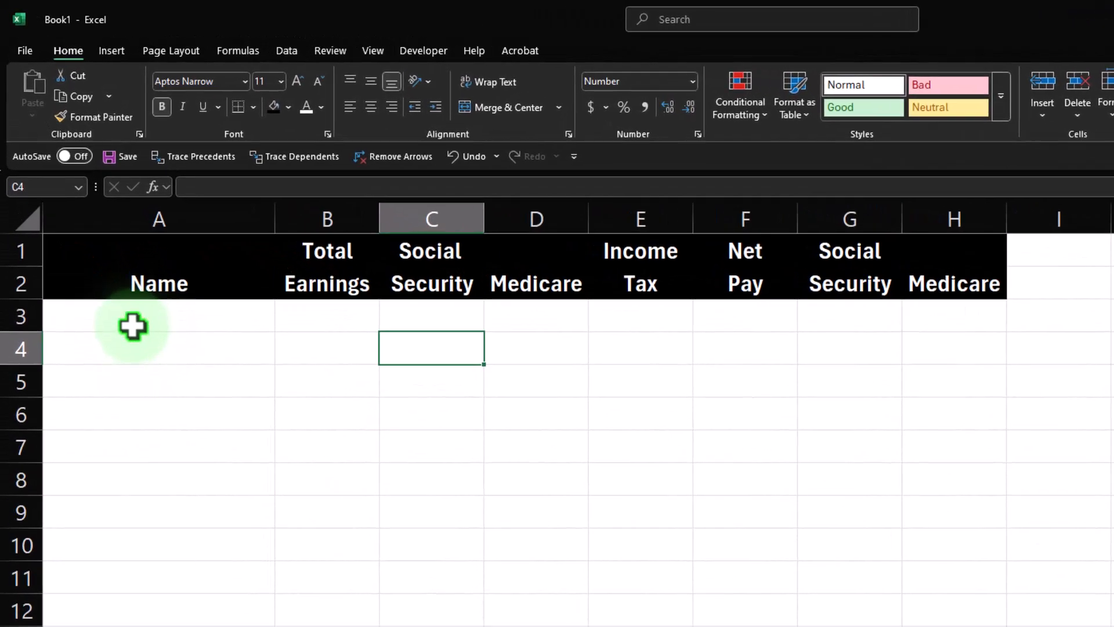
pyautogui.click(158, 382)
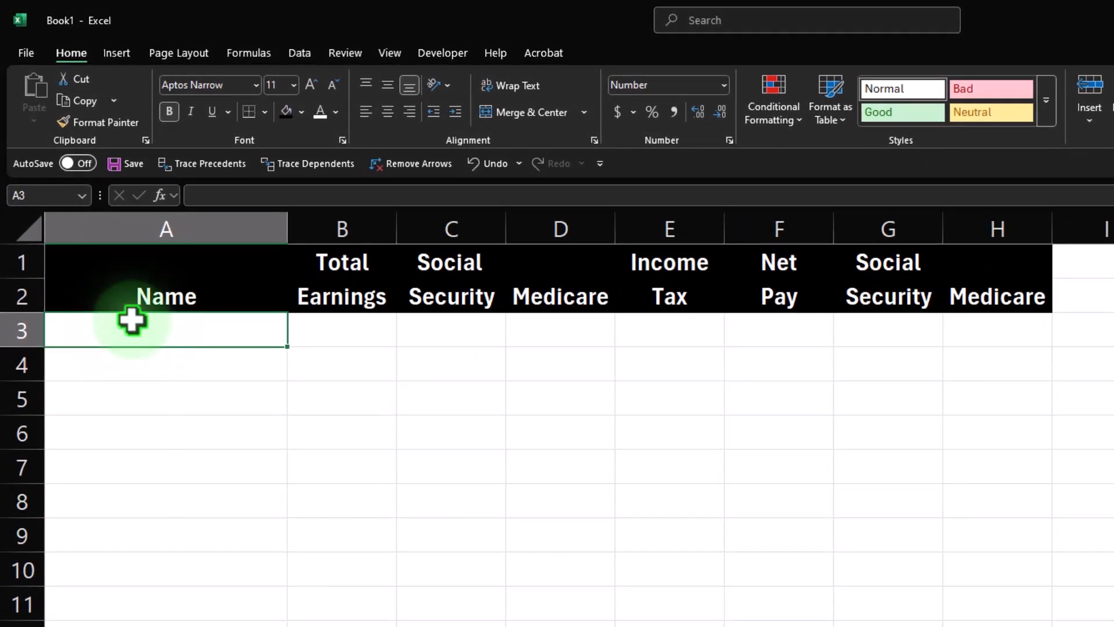
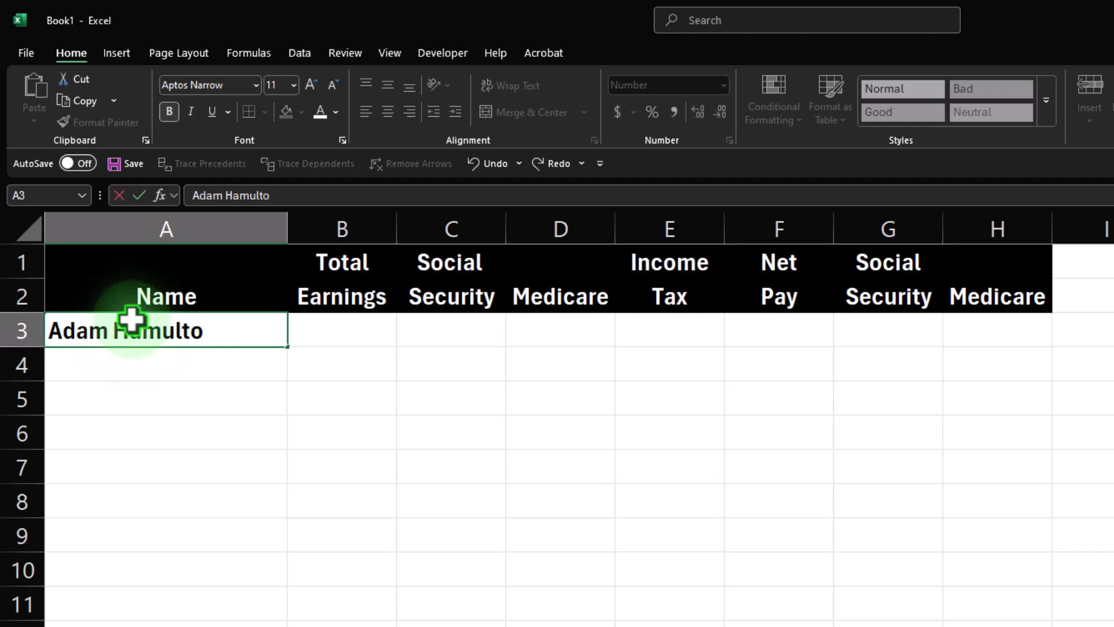
pyautogui.press('Return')
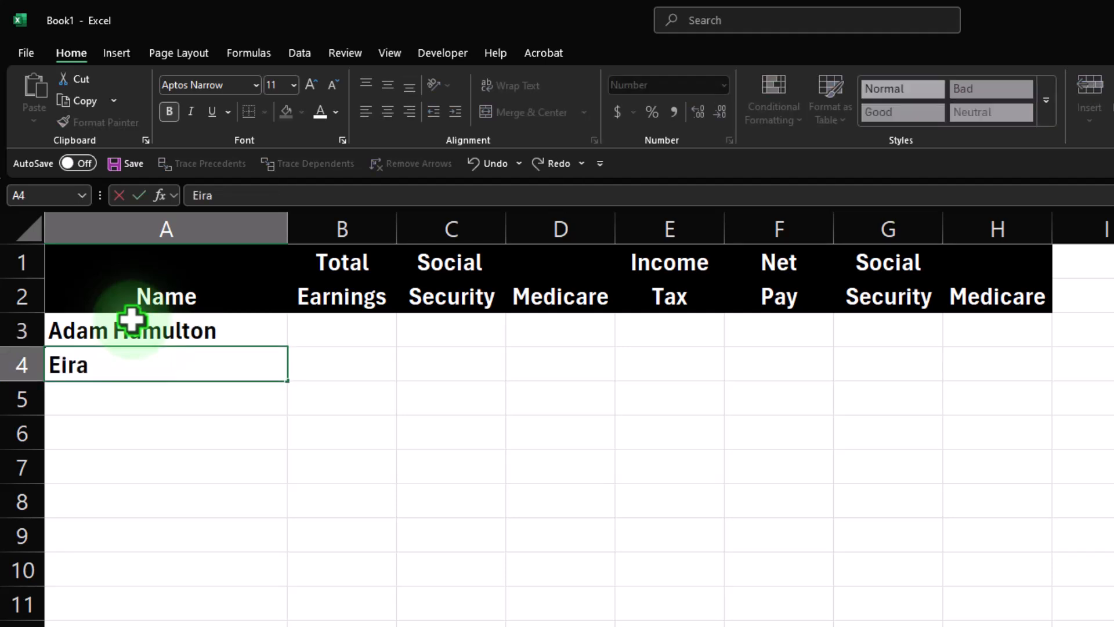
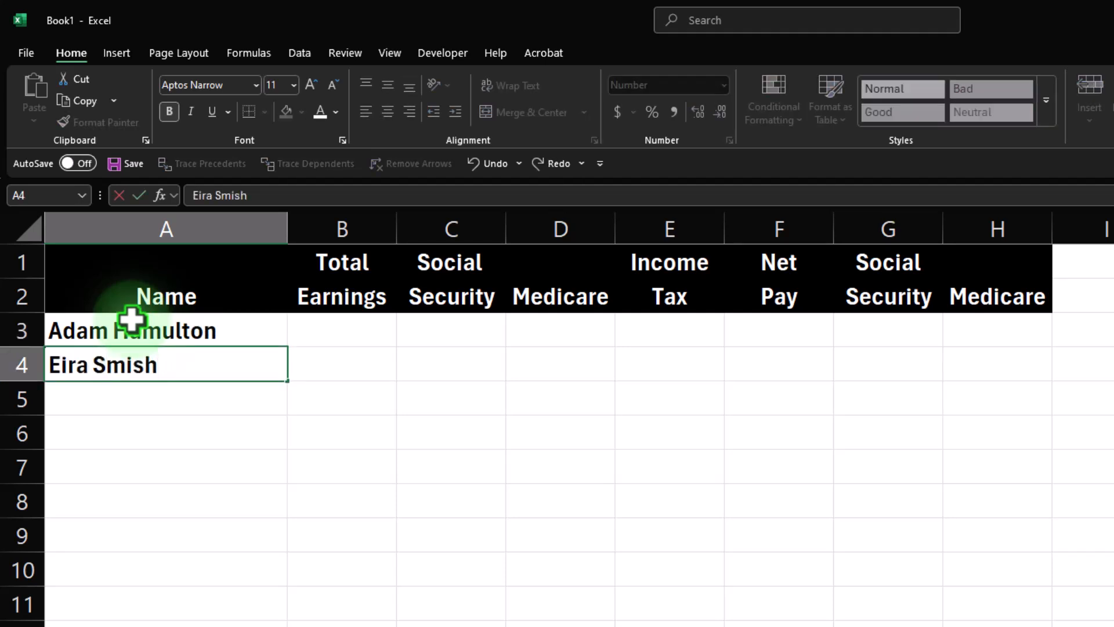
# Enter the second employee's full name in A4.
pyautogui.press('Tab')
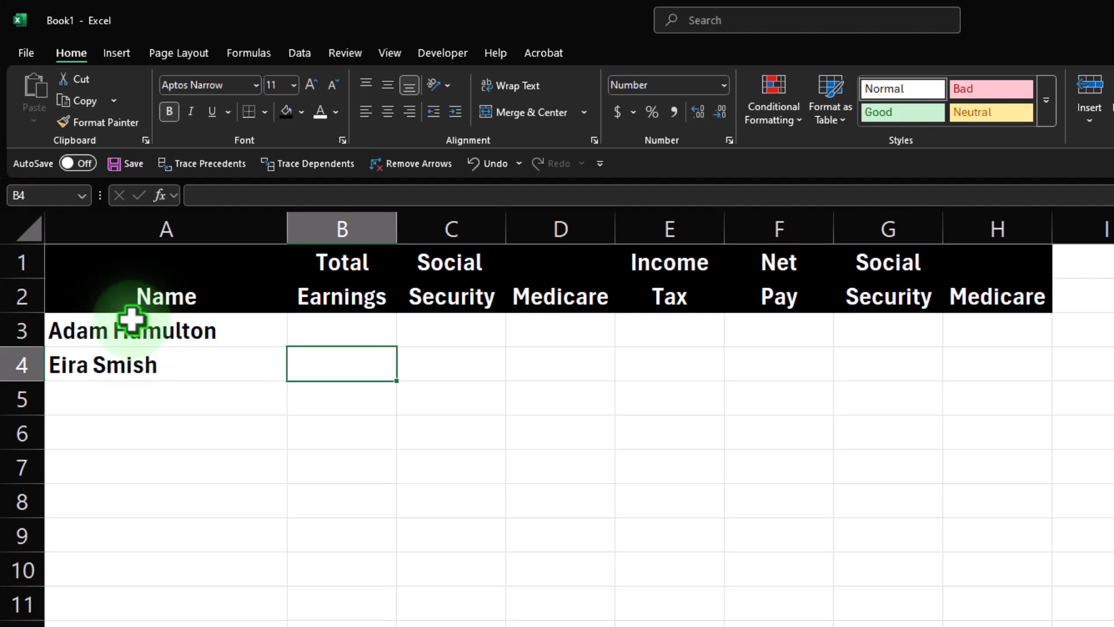
pyautogui.press('Up')
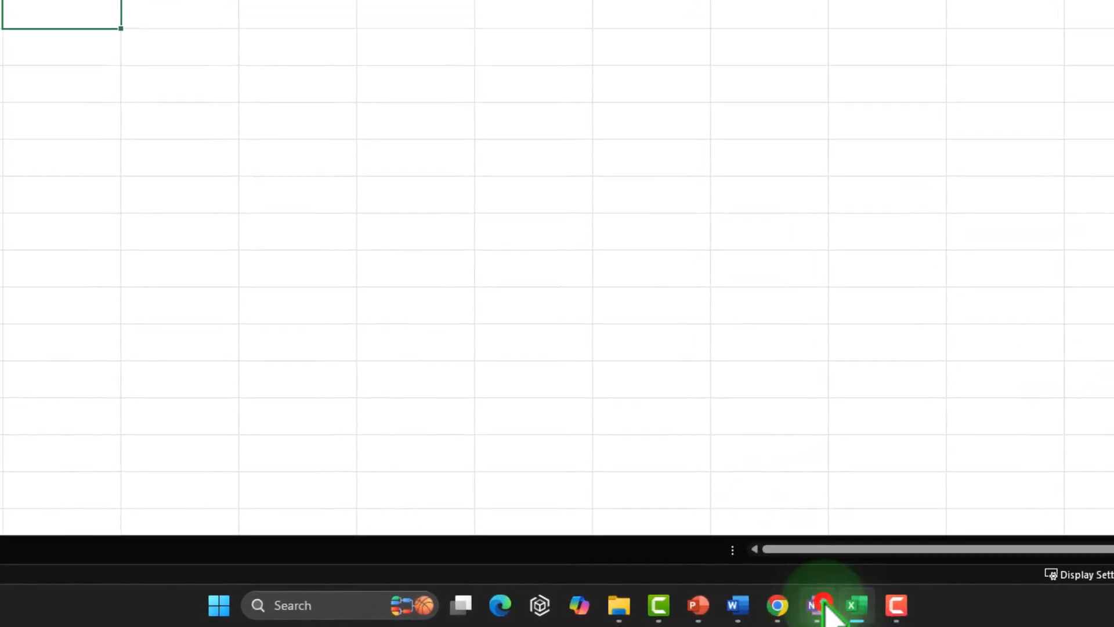
# Switch back to QuickBooks.
pyautogui.click(726, 614)
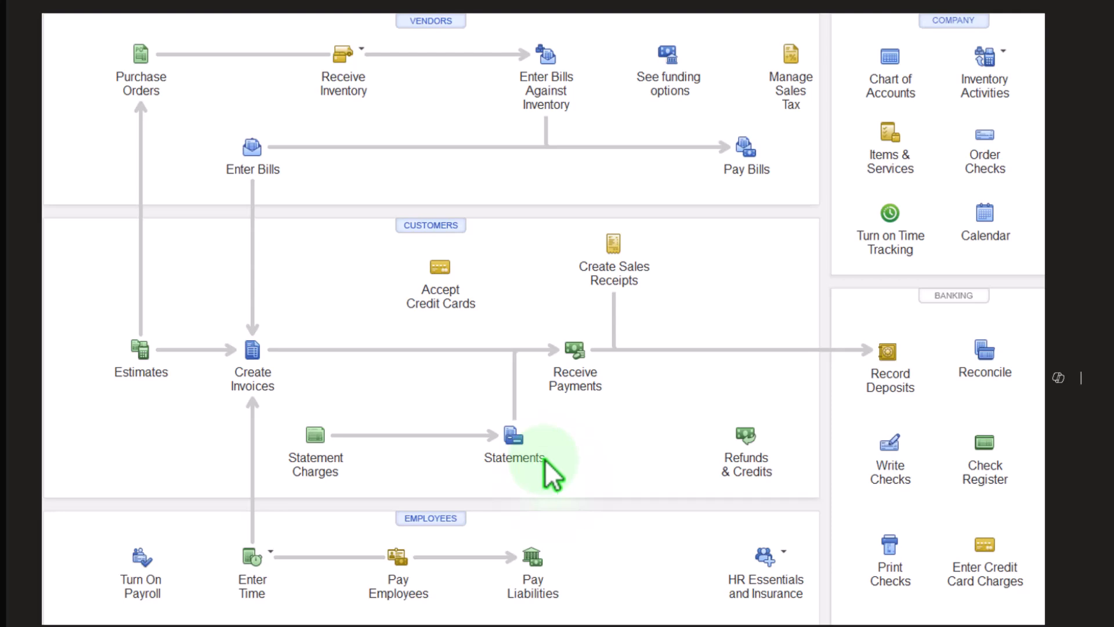
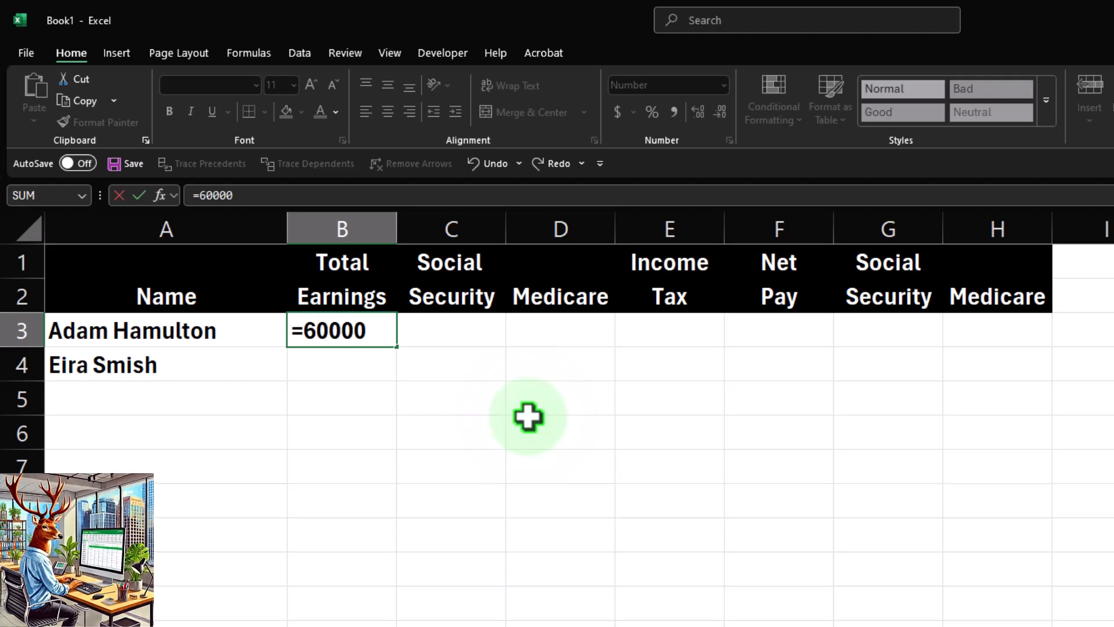
# Enter the first employee's monthly total earnings in B3 as the formula =55000/12.
pyautogui.write('/12')
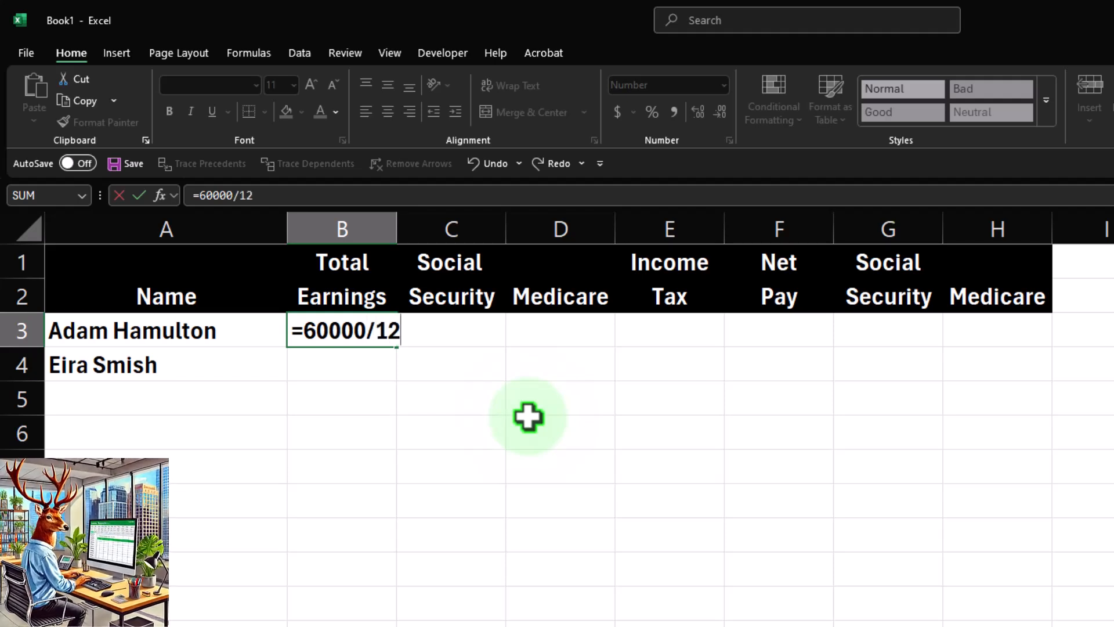
pyautogui.press('Return')
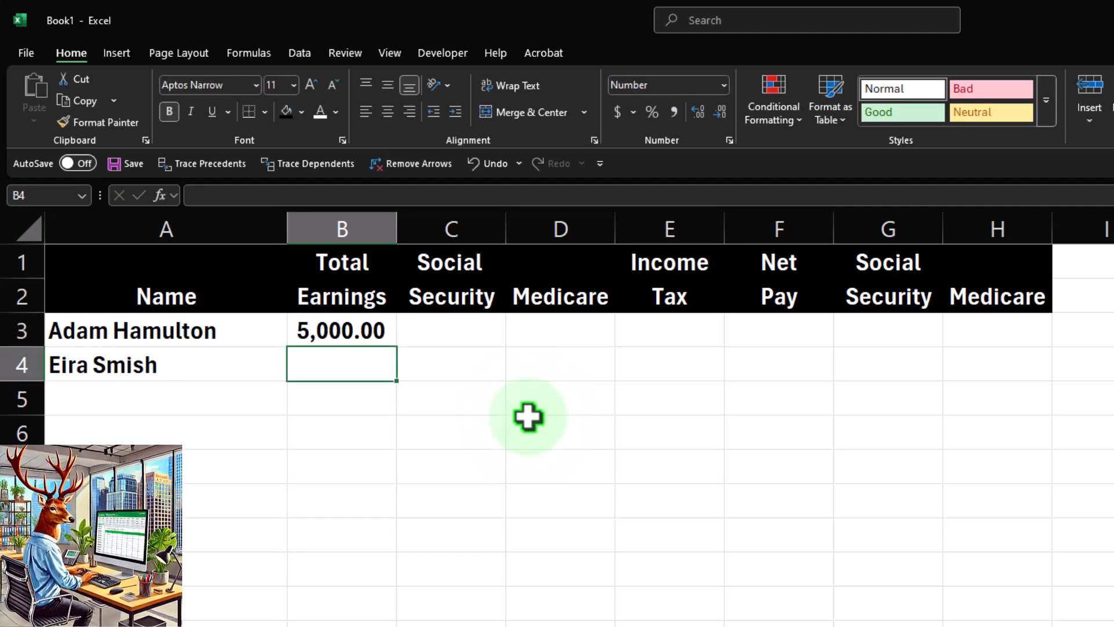
pyautogui.press('Up')
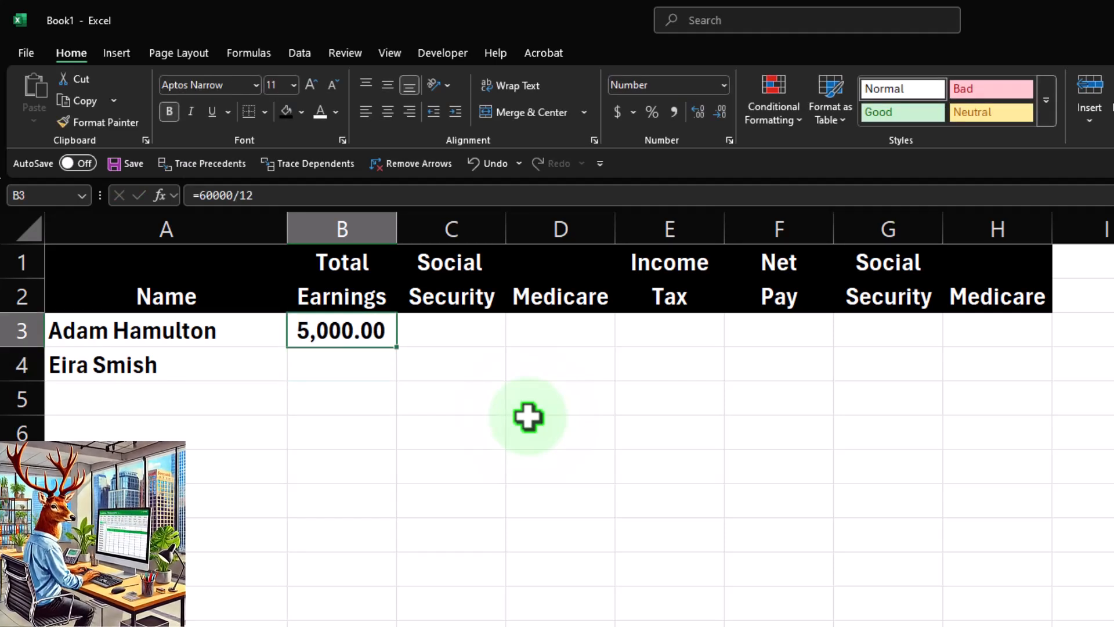
pyautogui.click(199, 195)
pyautogui.press('BackSpace')
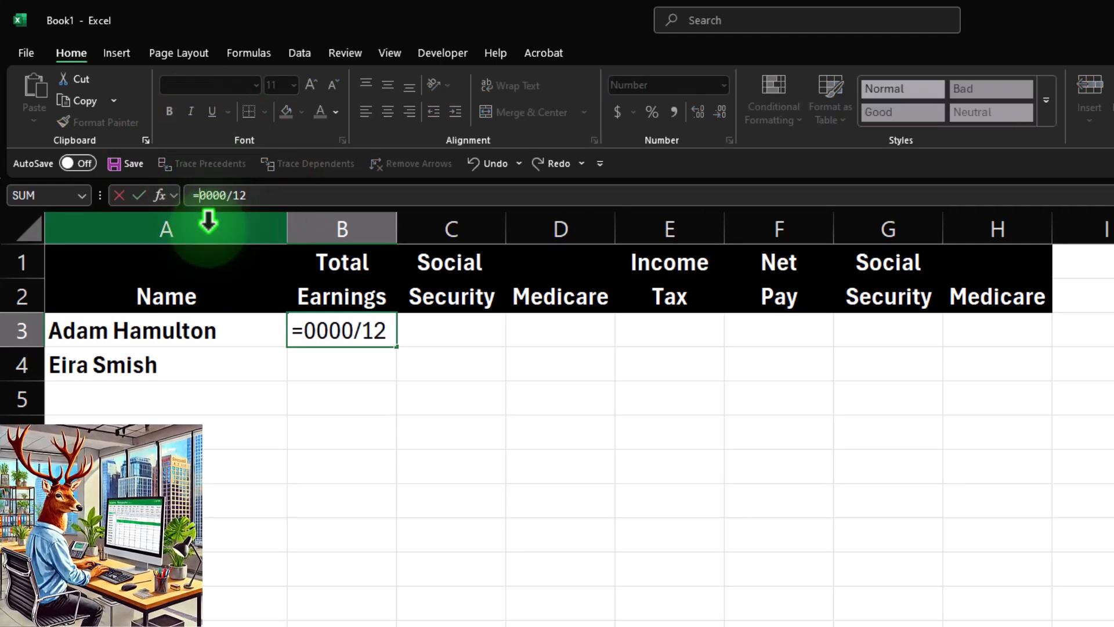
pyautogui.write('5')
pyautogui.press('Return')
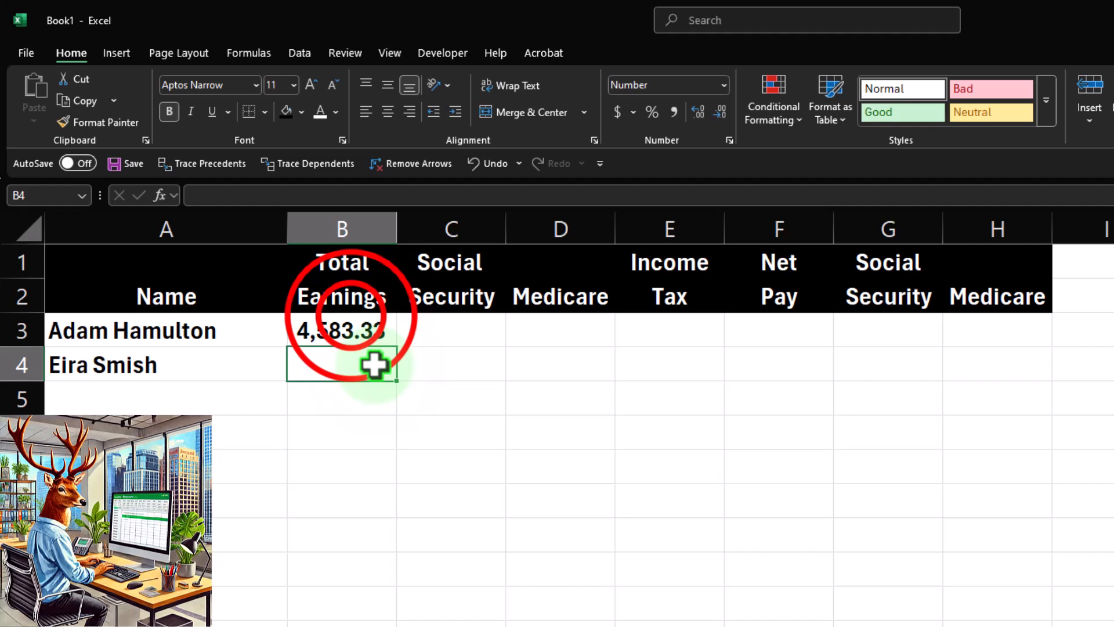
pyautogui.doubleClick(351, 325)
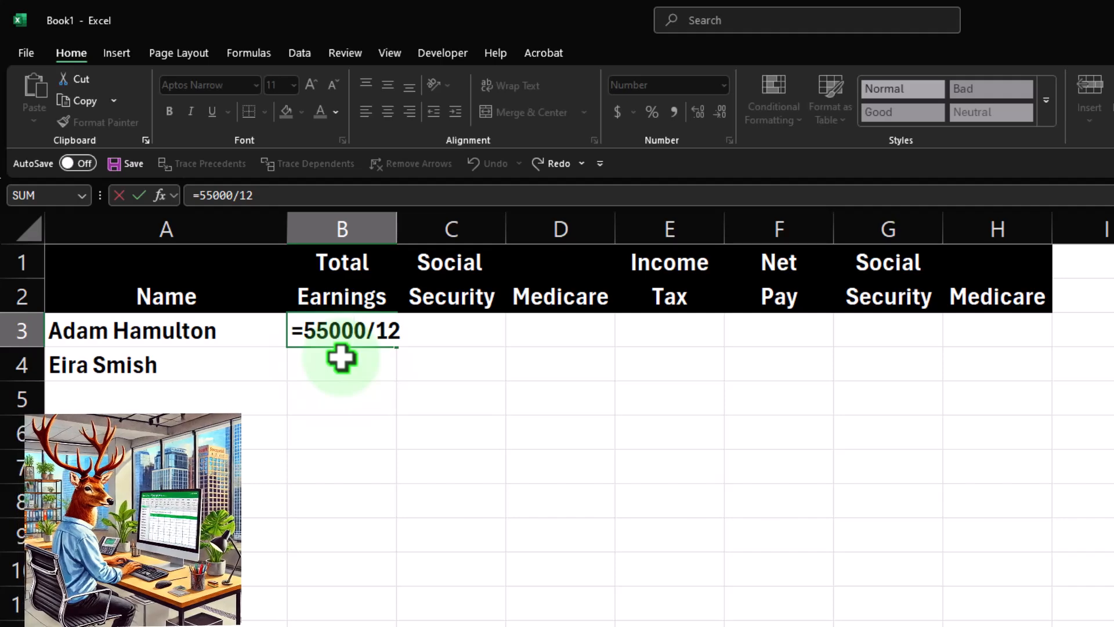
pyautogui.press('Return')
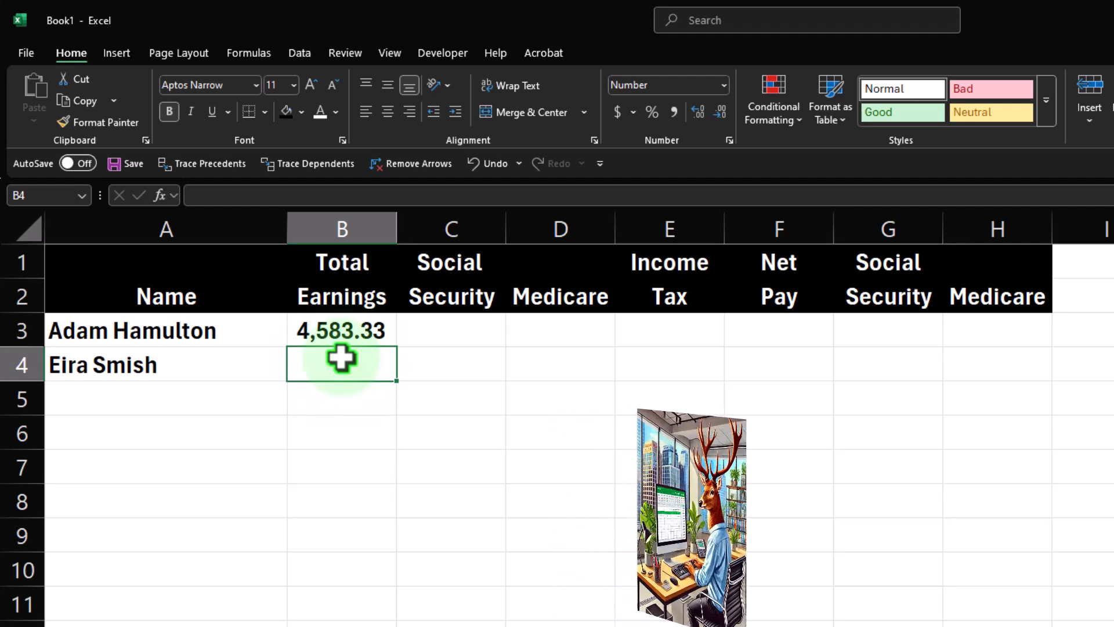
# Calculate the first employee's Social Security in C3 as total earnings multiplied by 0.062.
pyautogui.click(369, 595)
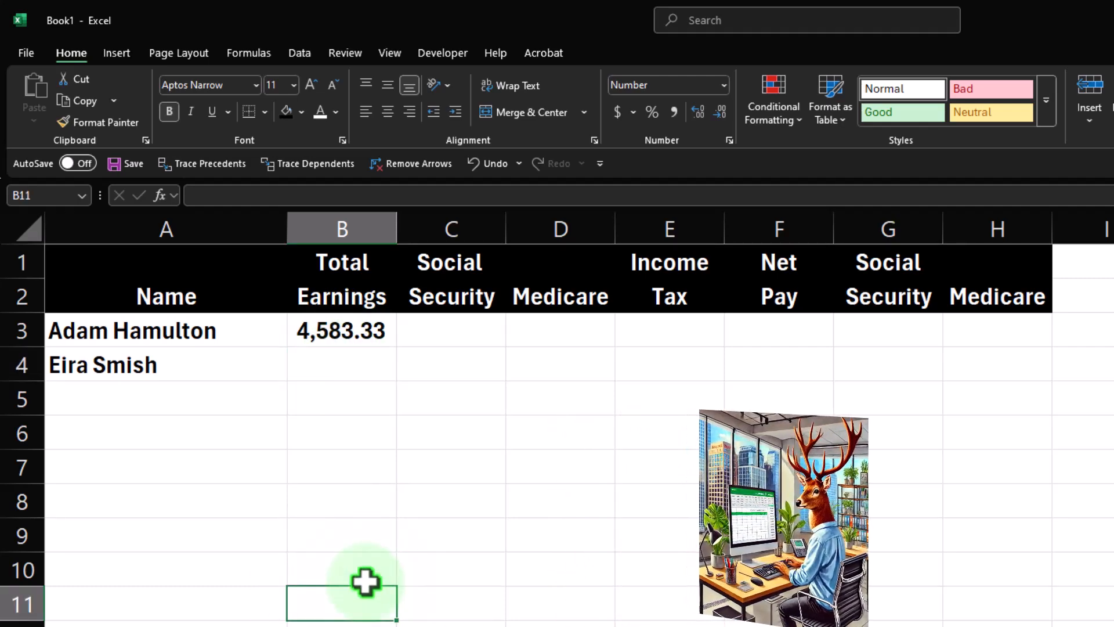
pyautogui.scroll(1, 365, 582)
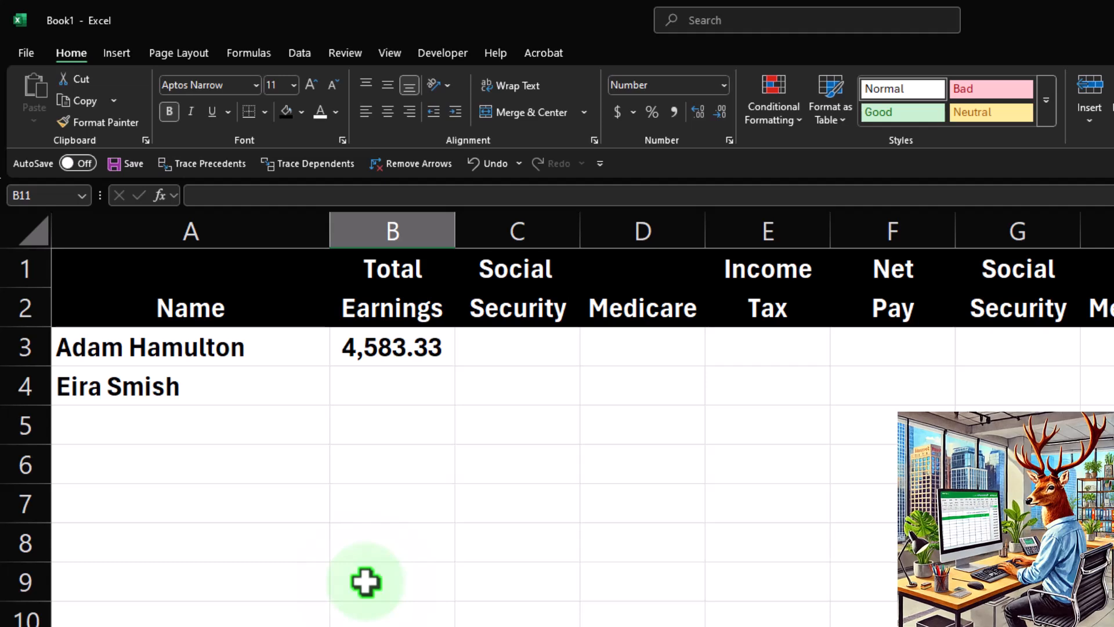
pyautogui.press('Up')
pyautogui.press('Up')
pyautogui.press('Up')
pyautogui.press('Up')
pyautogui.press('Up')
pyautogui.press('Up')
pyautogui.press('Up')
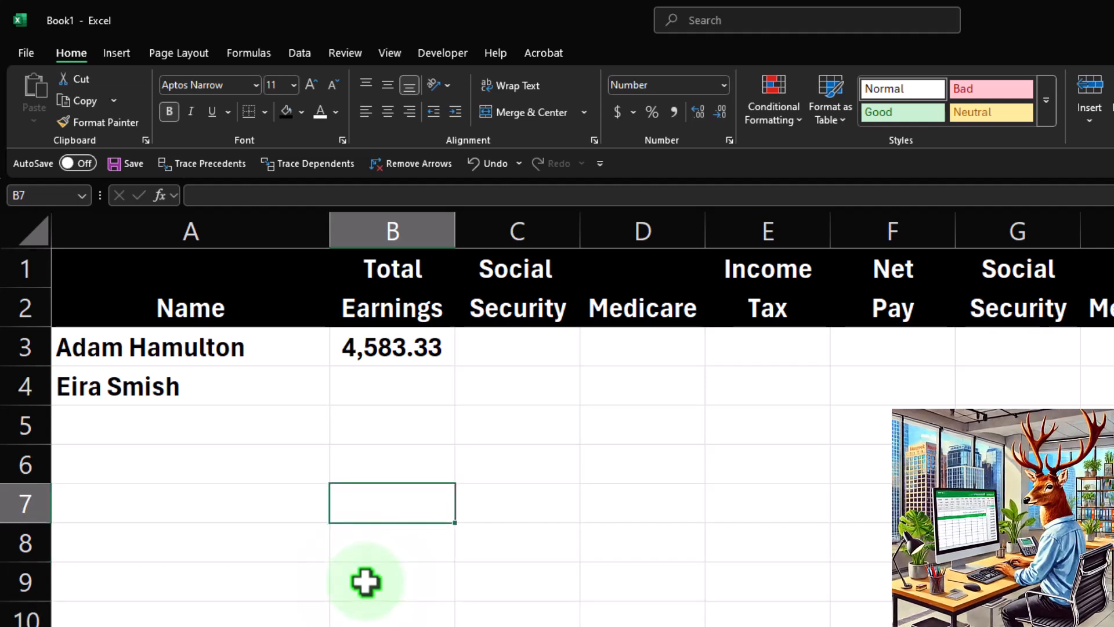
pyautogui.press('Right')
pyautogui.press('Up')
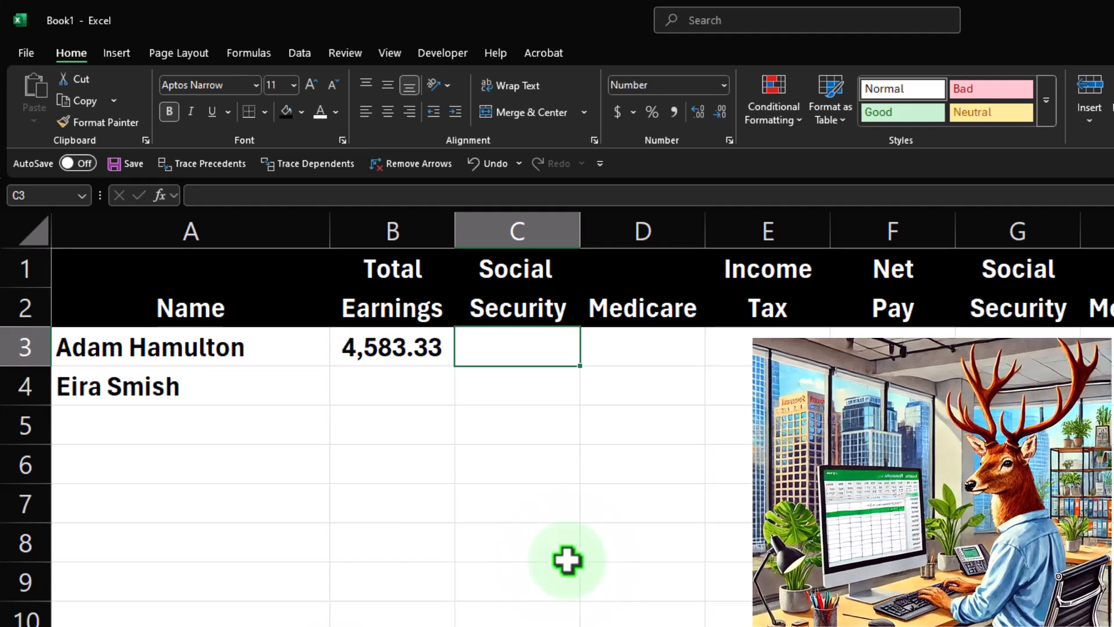
pyautogui.write('=')
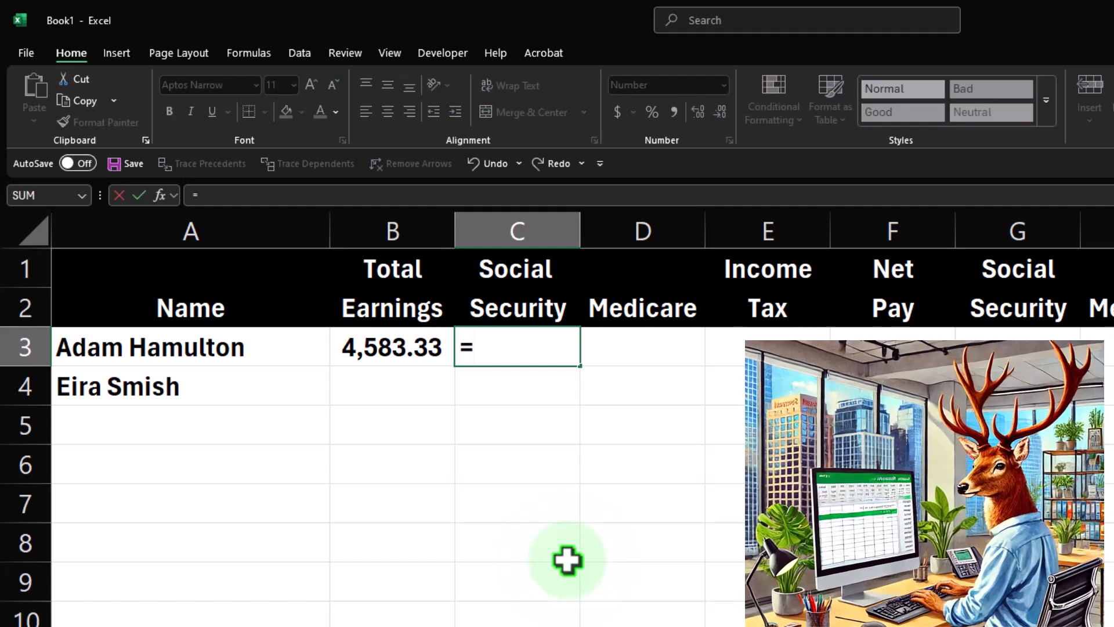
pyautogui.press('Left')
pyautogui.write('*.062')
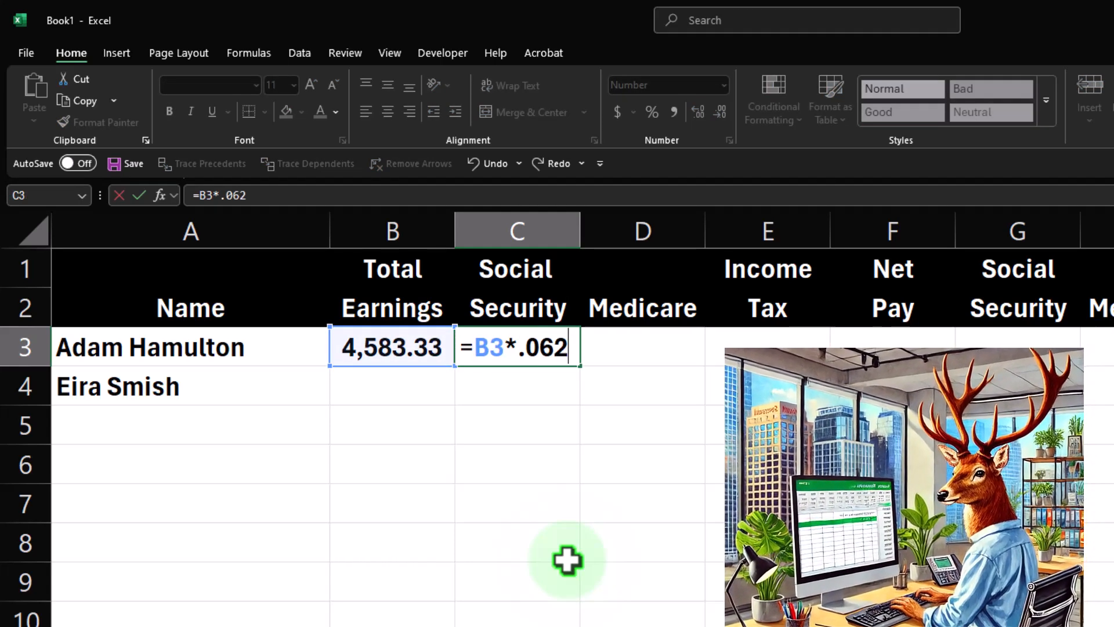
pyautogui.press('Return')
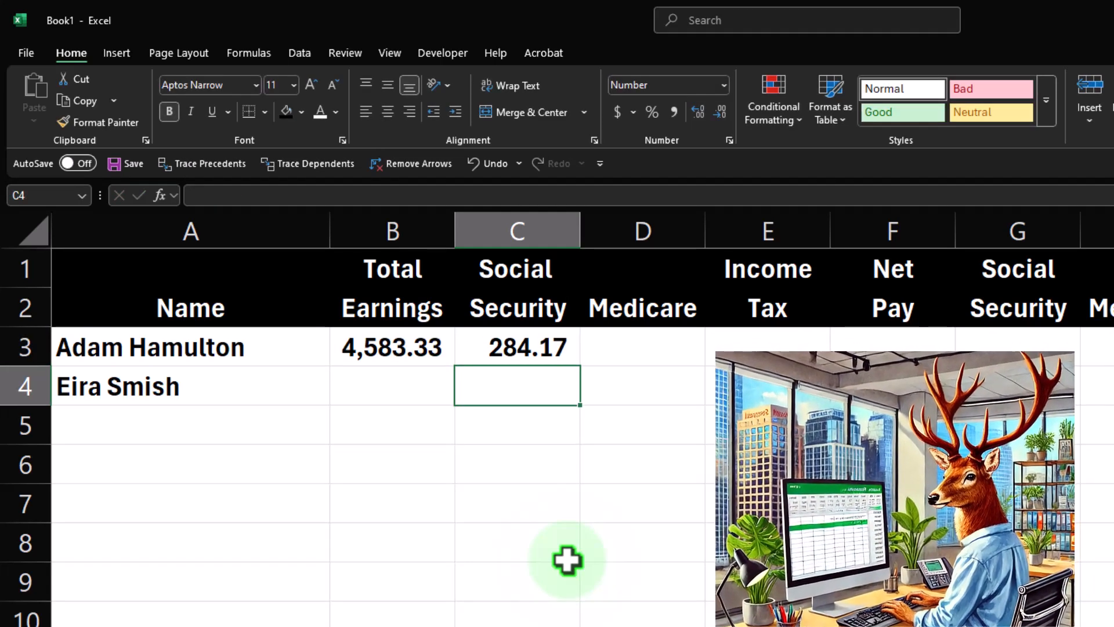
# Calculate the first employee's Medicare in D3 as total earnings multiplied by 0.0145.
pyautogui.press('Up')
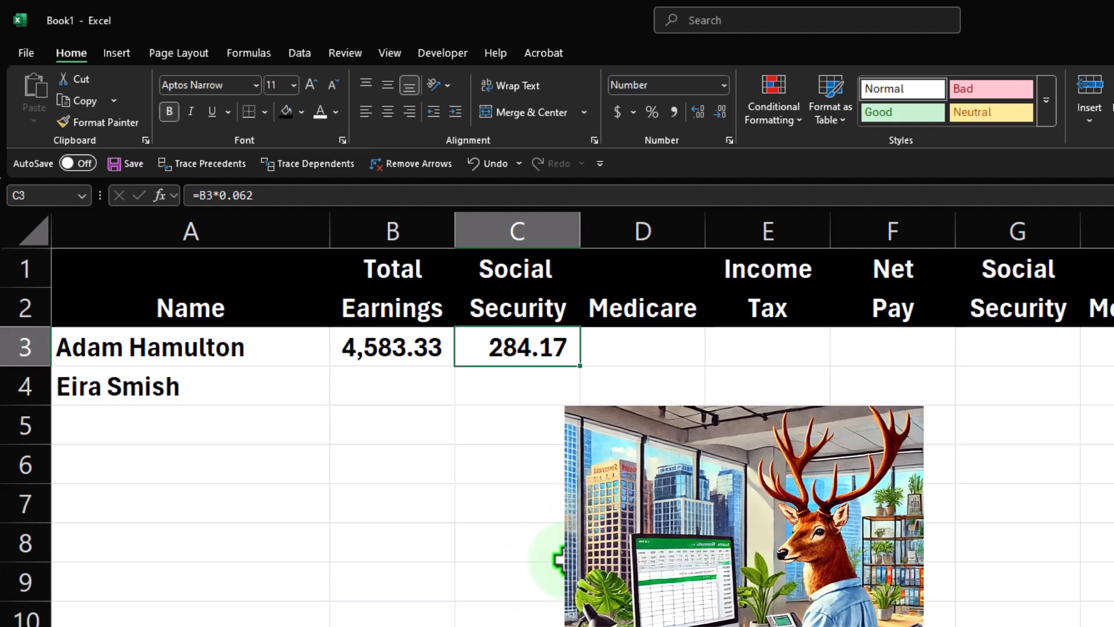
pyautogui.press('Right')
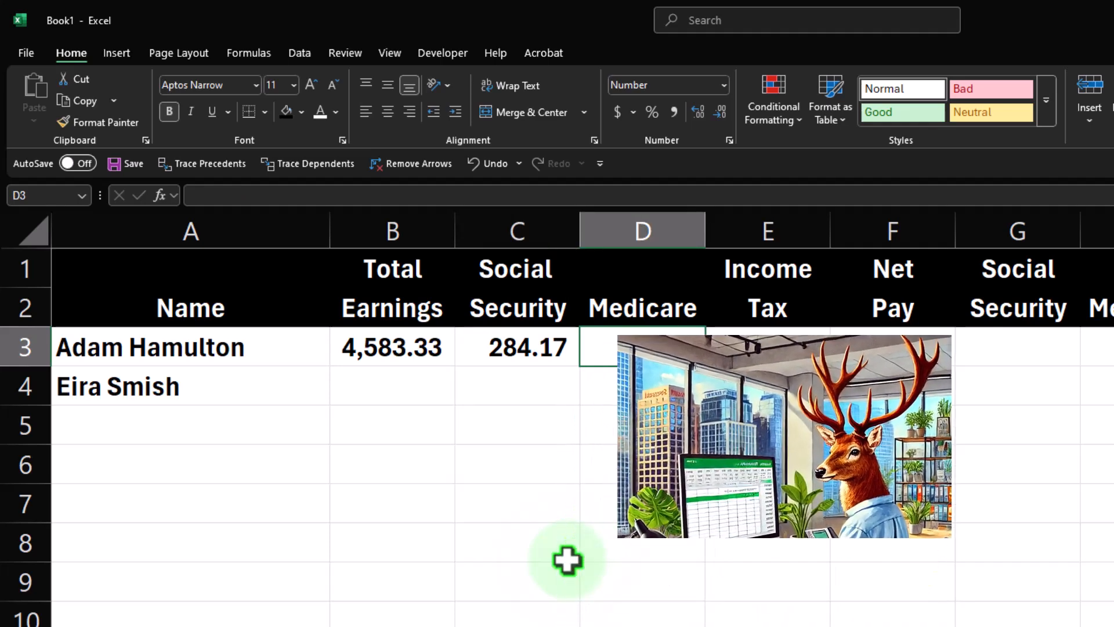
pyautogui.write('=')
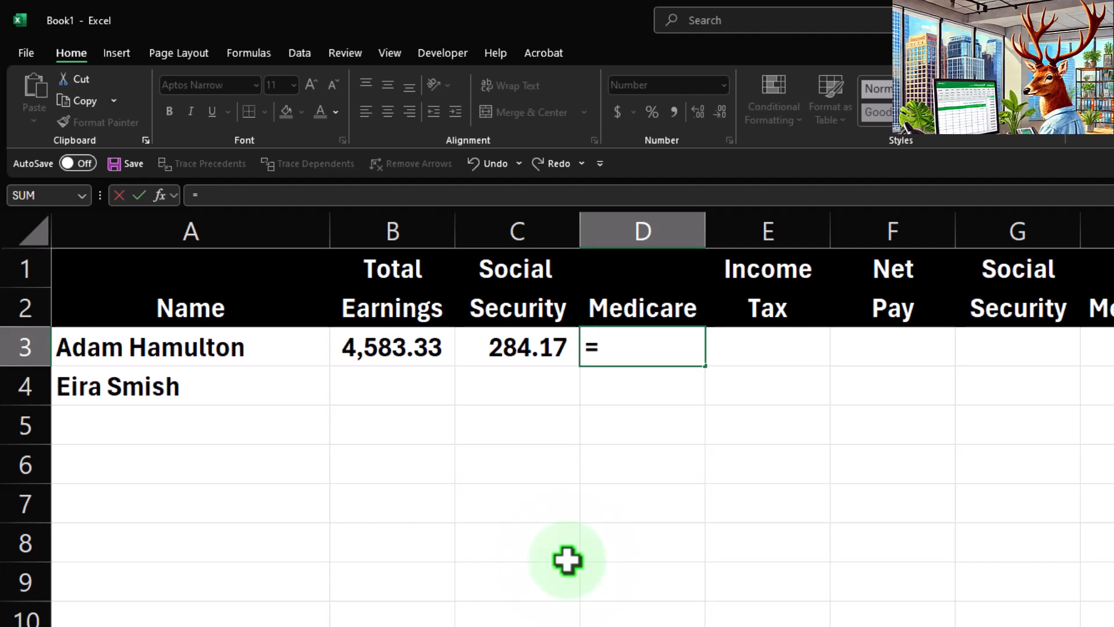
pyautogui.press('Left')
pyautogui.press('Left')
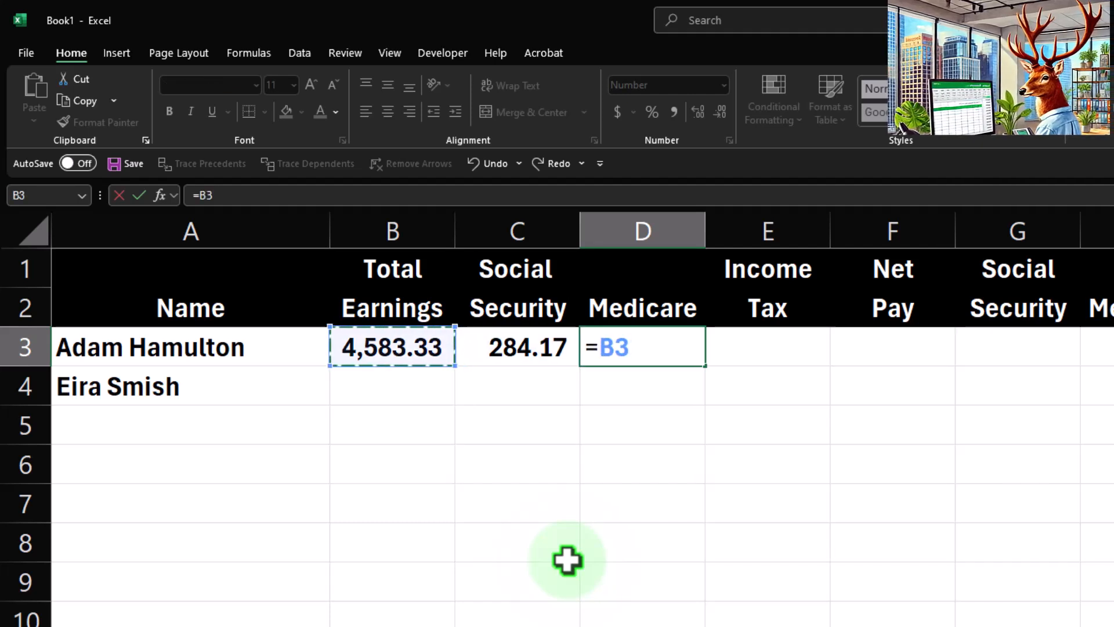
pyautogui.write('*.0145')
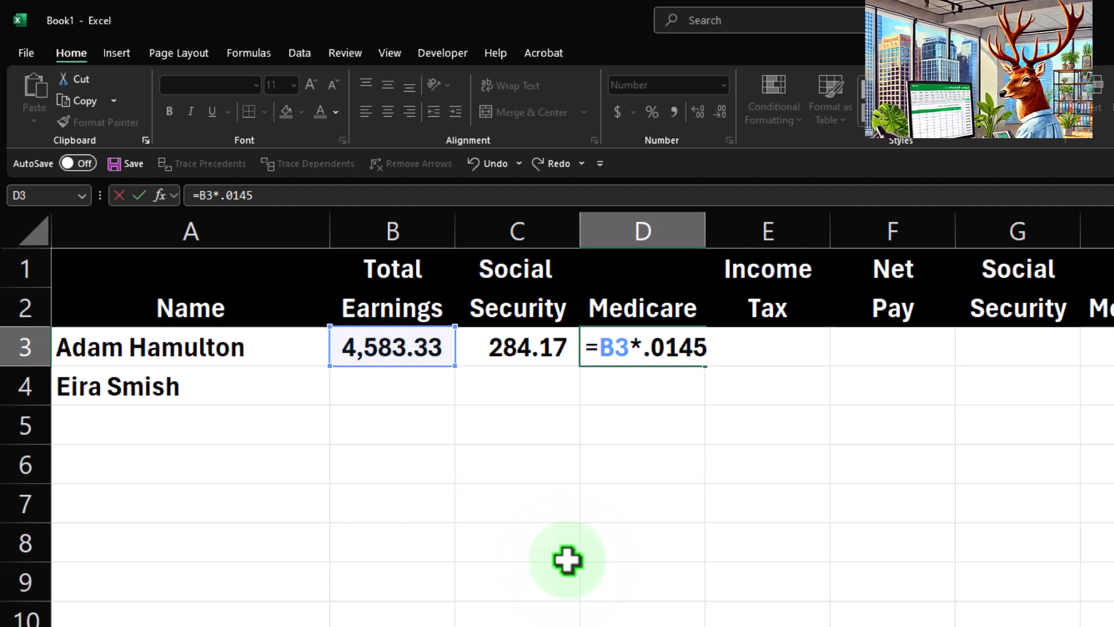
pyautogui.press('Return')
pyautogui.press('Up')
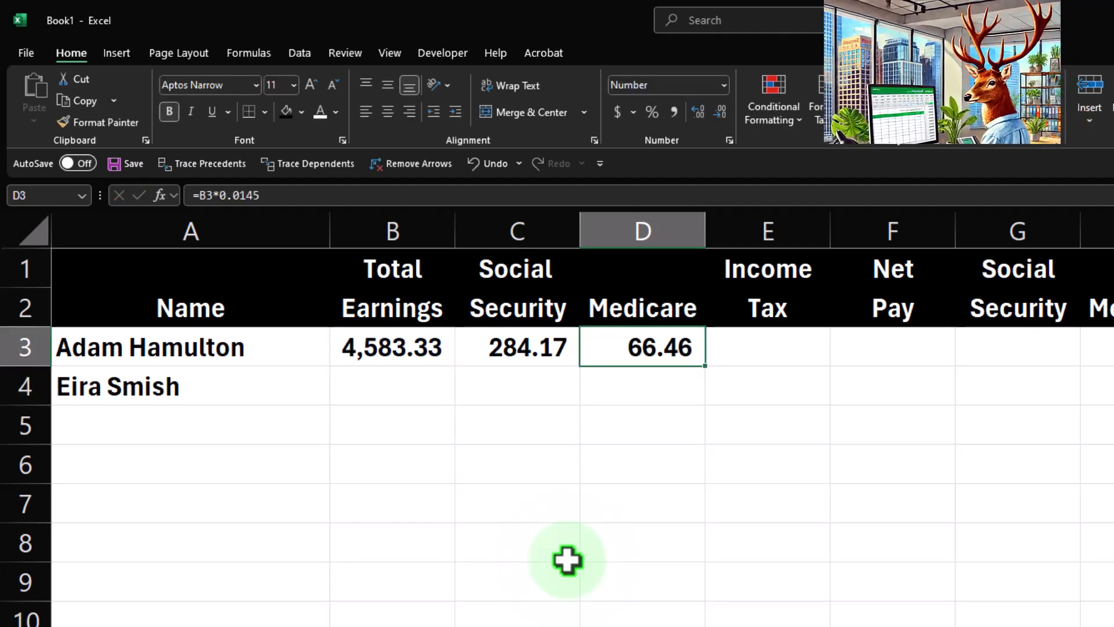
pyautogui.press('Right')
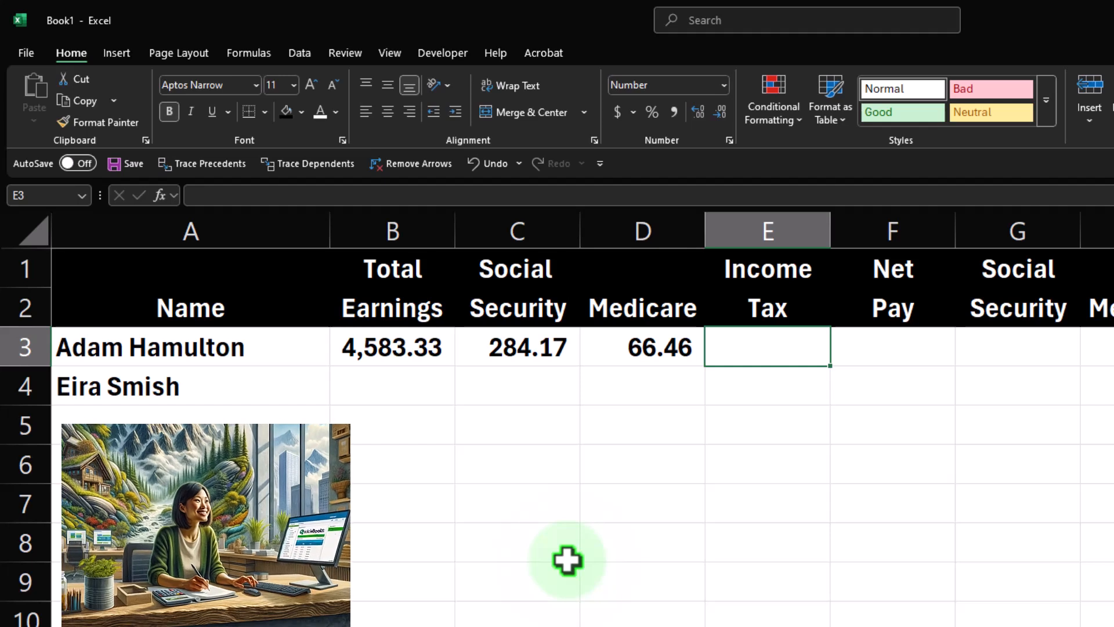
pyautogui.write('=')
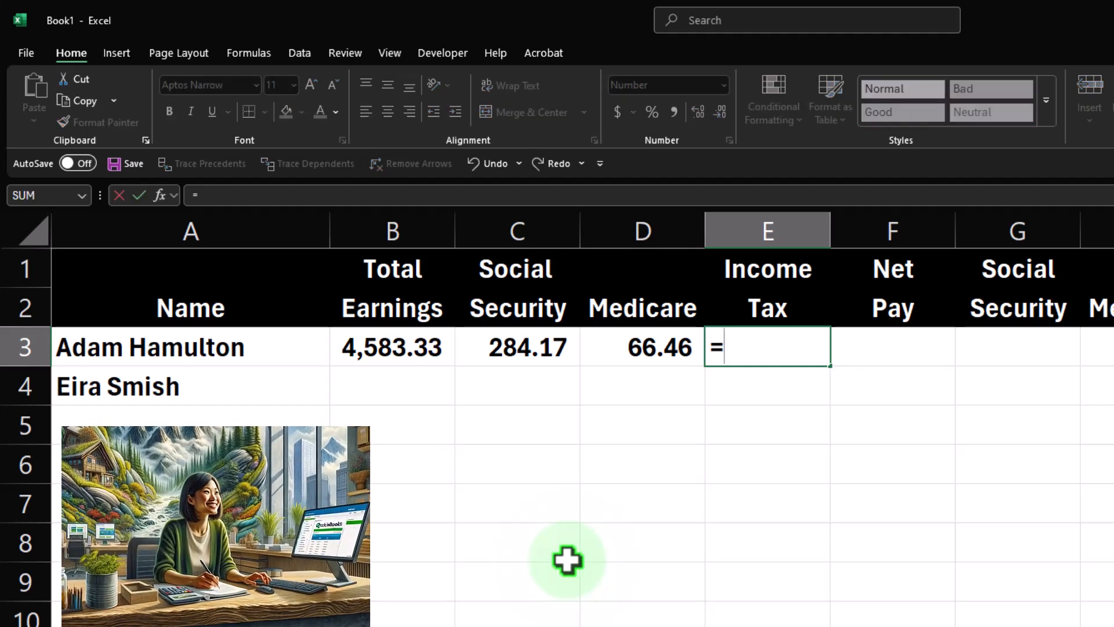
pyautogui.press('Left')
pyautogui.press('Left')
pyautogui.press('Left')
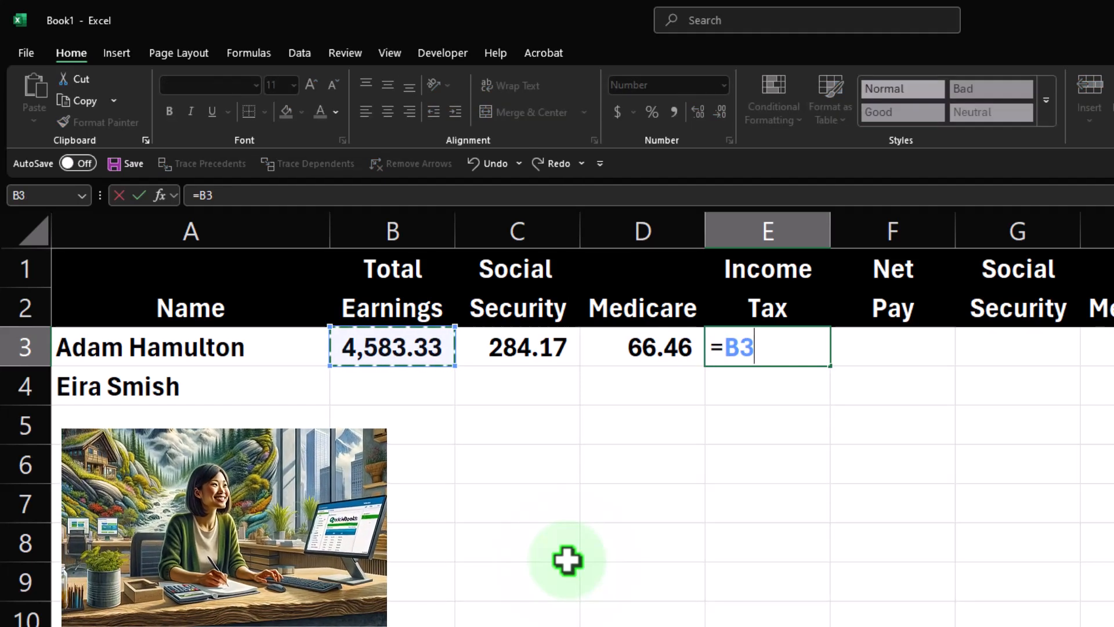
pyautogui.press('BackSpace')
pyautogui.press('BackSpace')
pyautogui.press('BackSpace')
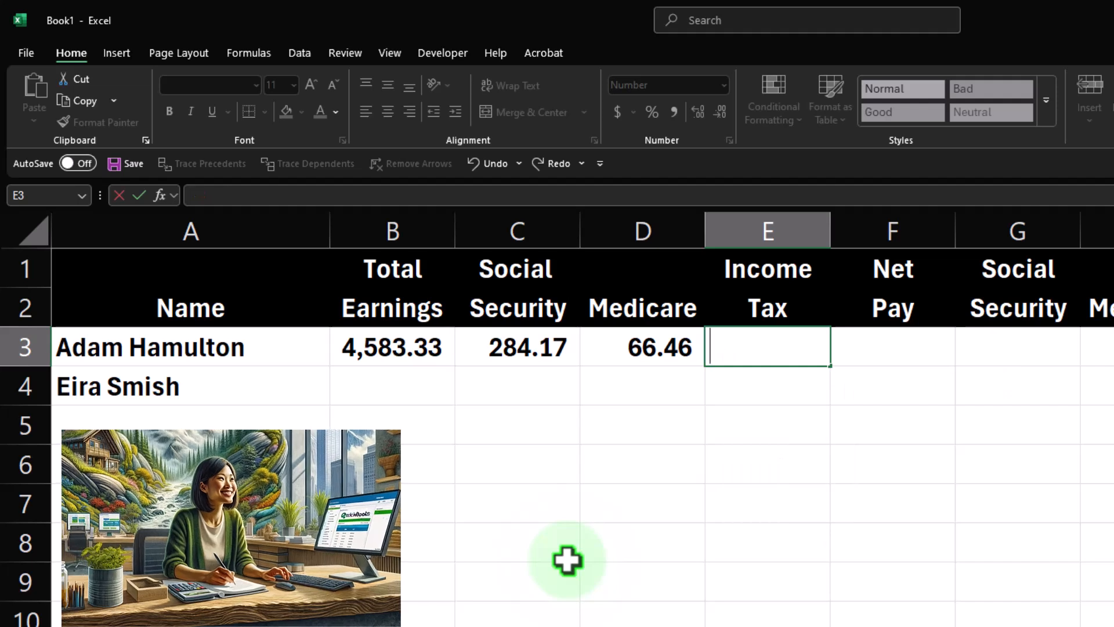
pyautogui.press('Return')
pyautogui.press('Up')
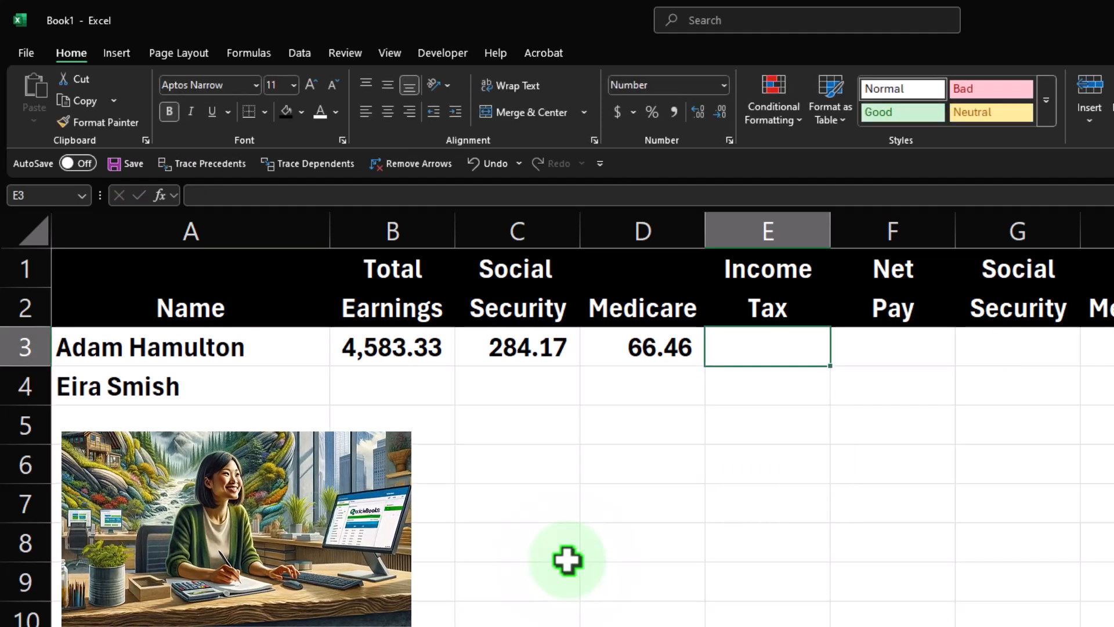
# Enter 660.01 as the first employee's income tax in E3.
pyautogui.write('660')
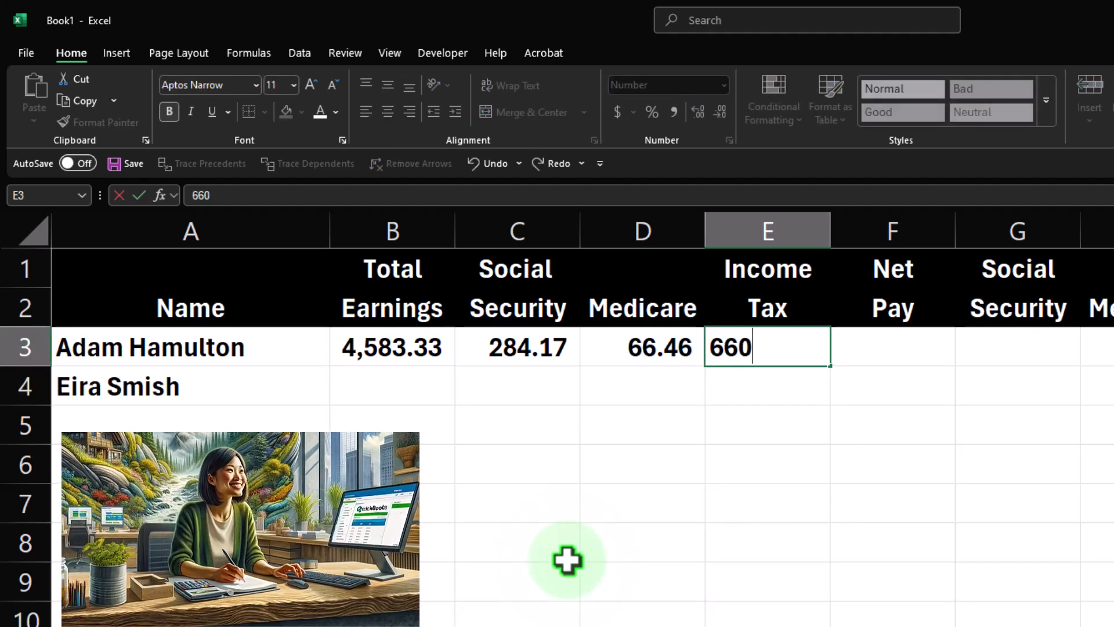
pyautogui.write('.01')
pyautogui.press('Return')
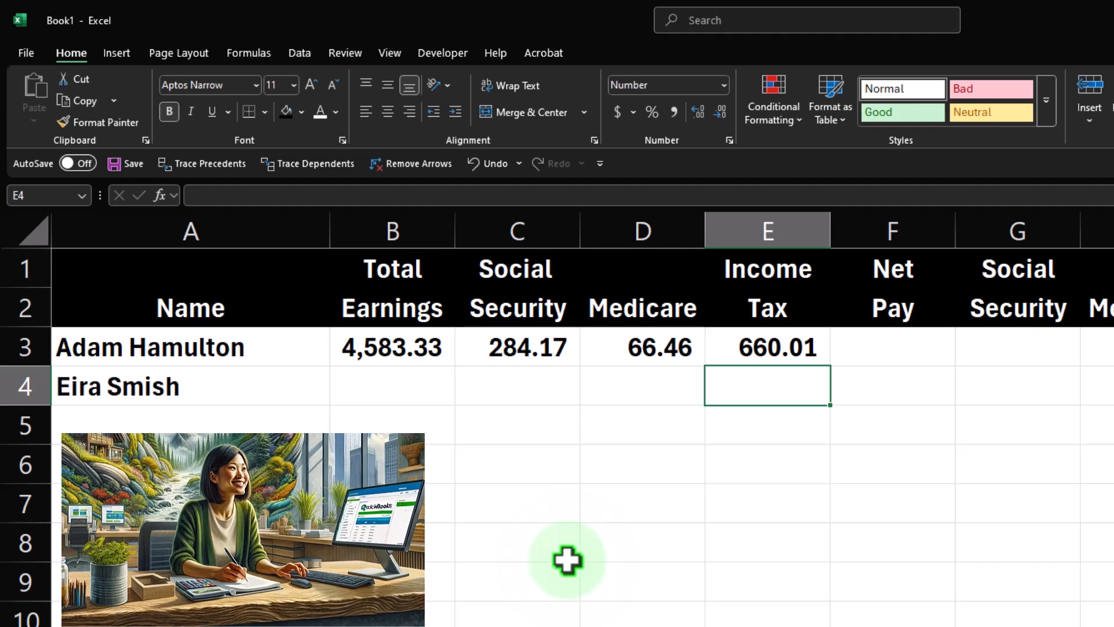
pyautogui.press('Up')
pyautogui.press('Right')
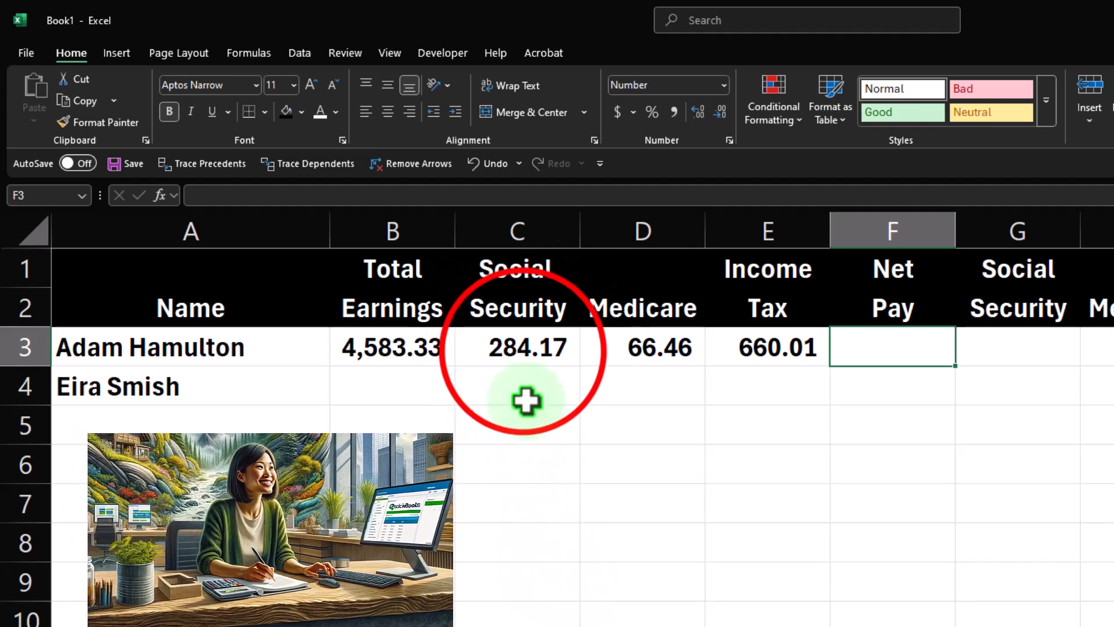
# Select the Social Security, Medicare and income tax amounts for the first employee to review their total.
pyautogui.moveTo(517, 348)
pyautogui.mouseDown()
pyautogui.moveTo(731, 371)
pyautogui.moveTo(734, 361)
pyautogui.mouseUp()
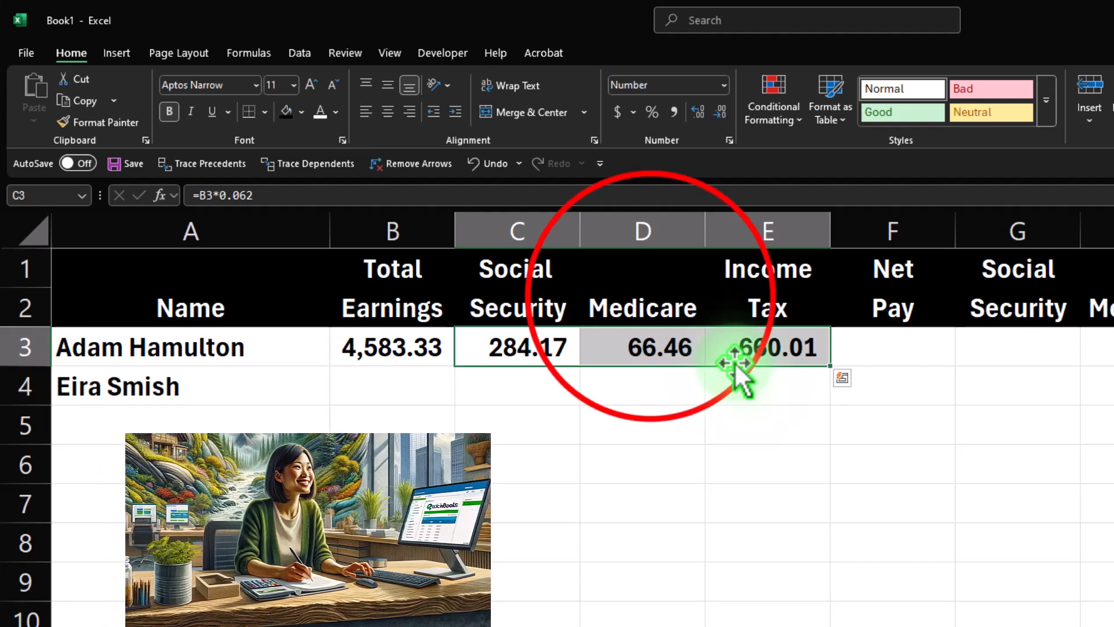
pyautogui.click(652, 300)
pyautogui.click(737, 306)
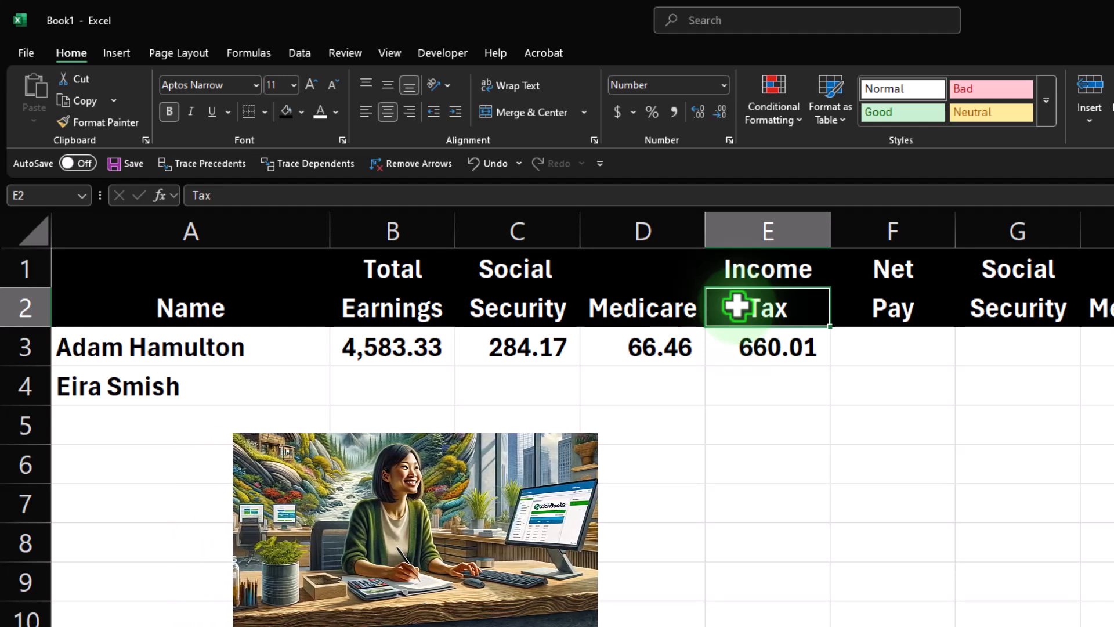
pyautogui.click(746, 350)
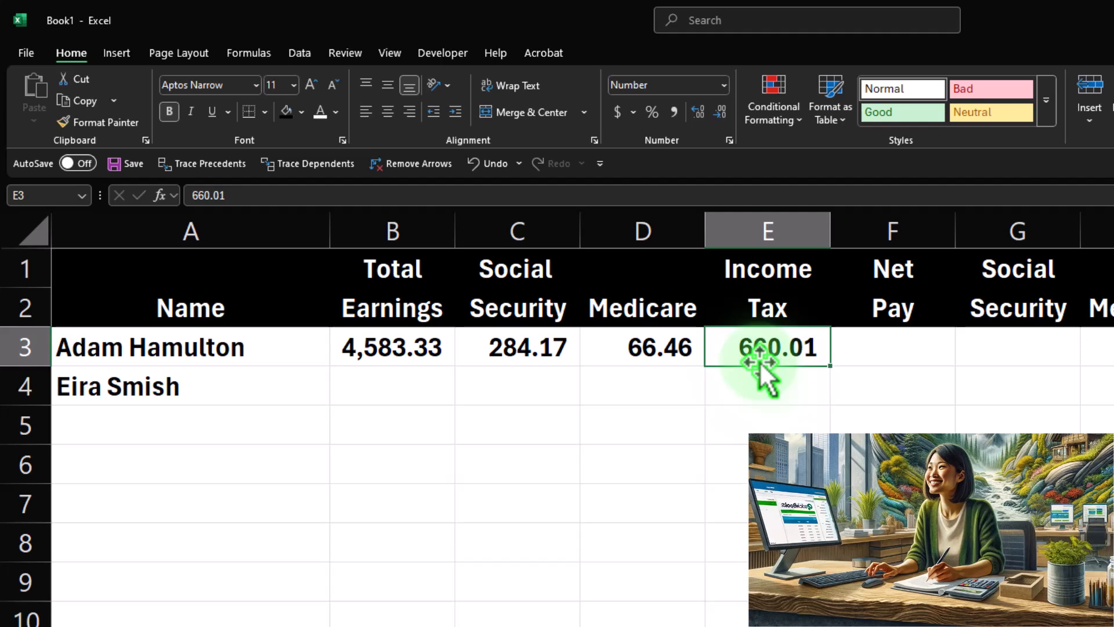
pyautogui.click(853, 346)
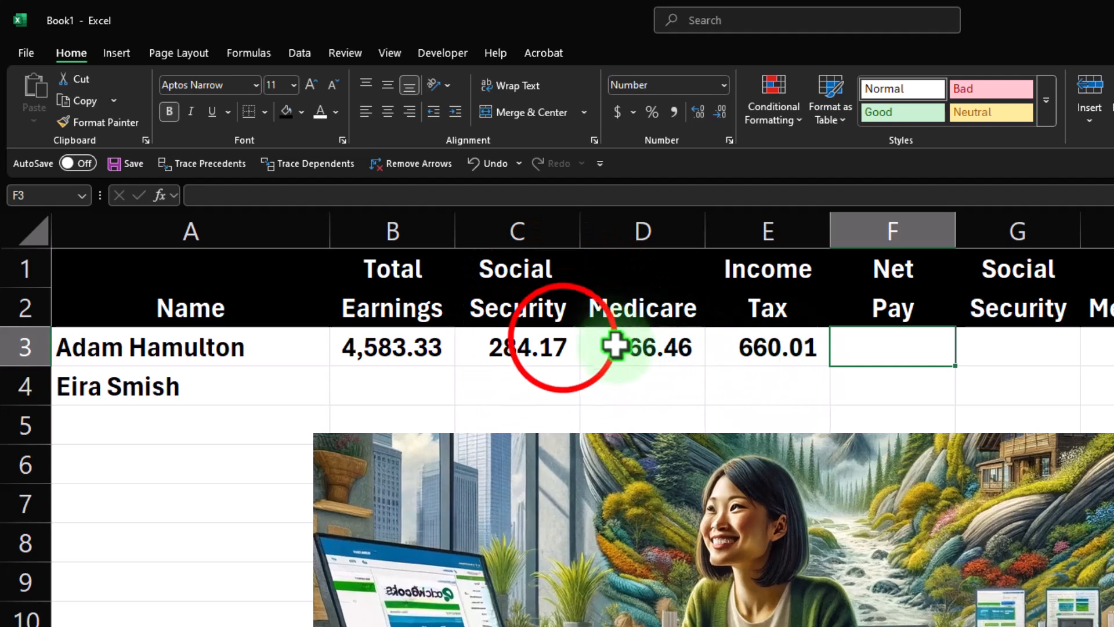
pyautogui.moveTo(566, 344); pyautogui.dragTo(734, 354)
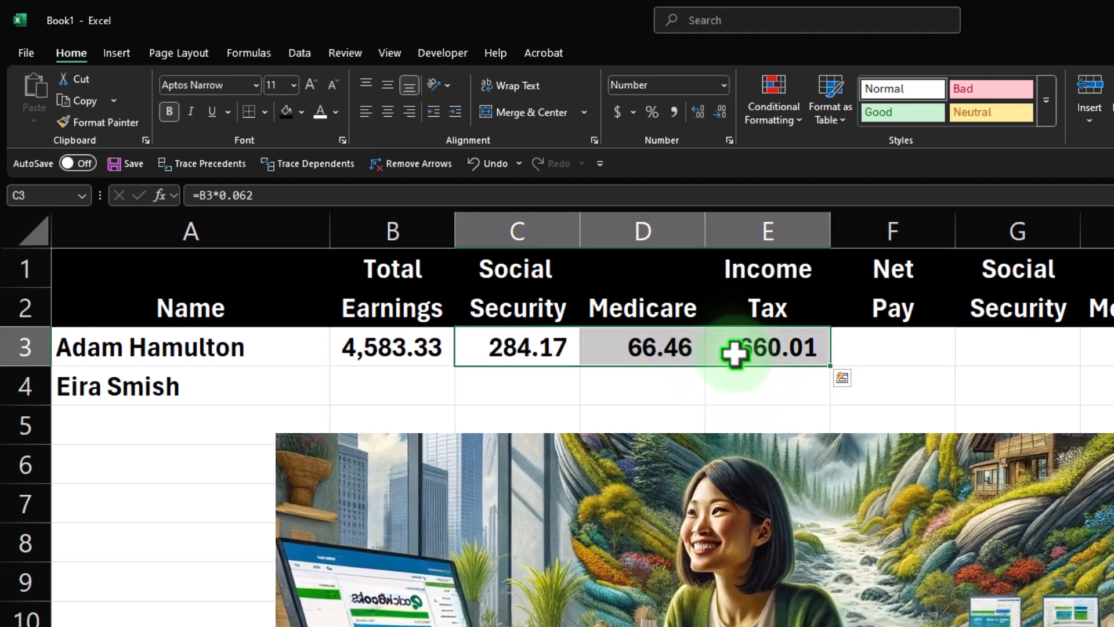
# Calculate the first employee's net pay in F3 as total earnings minus Social Security, Medicare and income tax.
pyautogui.click(914, 352)
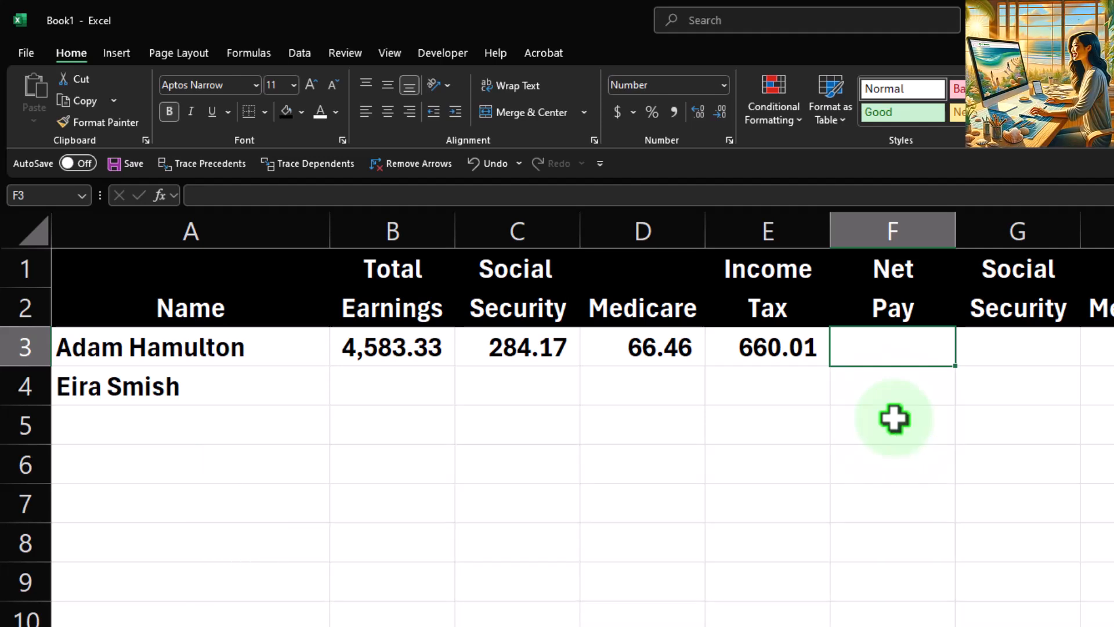
pyautogui.write('=')
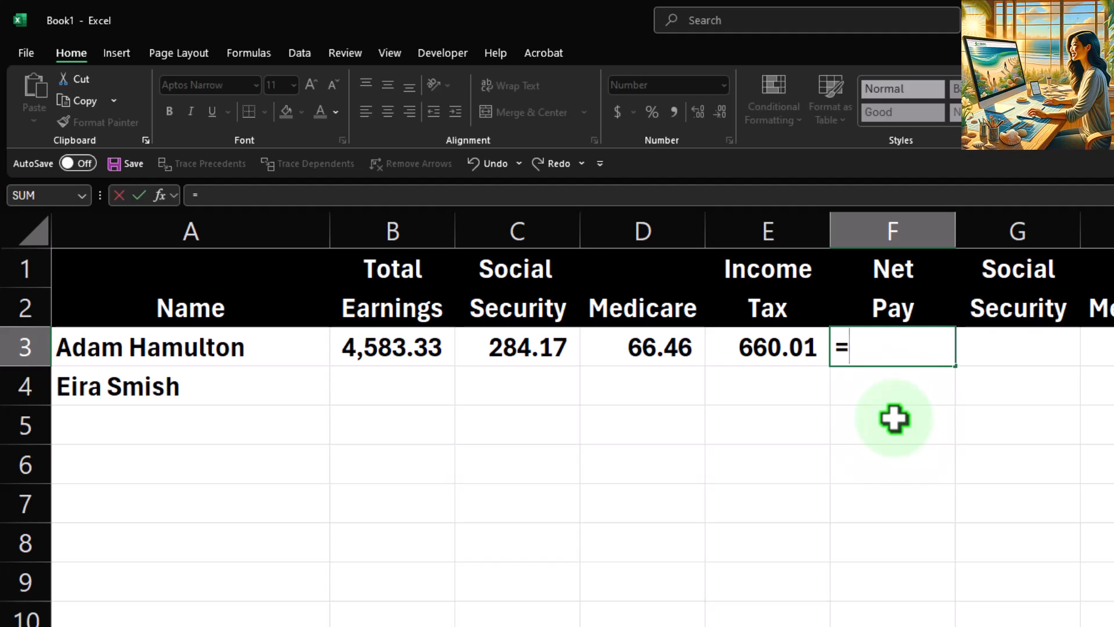
pyautogui.press('Left')
pyautogui.press('Left')
pyautogui.press('Left')
pyautogui.press('Left')
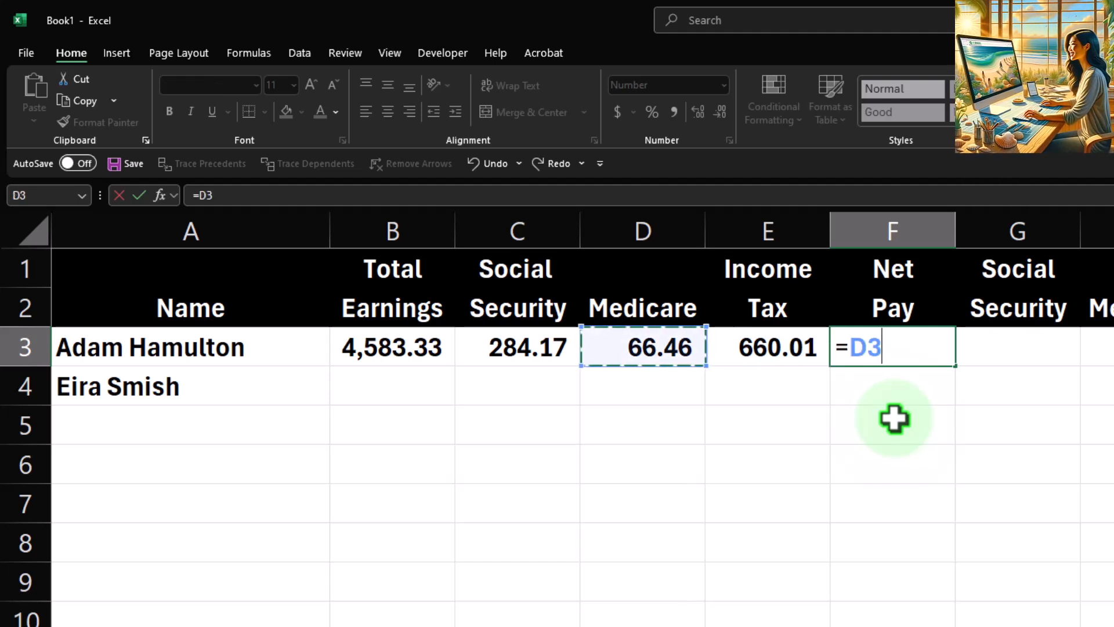
pyautogui.write('-')
pyautogui.press('Left')
pyautogui.press('Left')
pyautogui.press('Left')
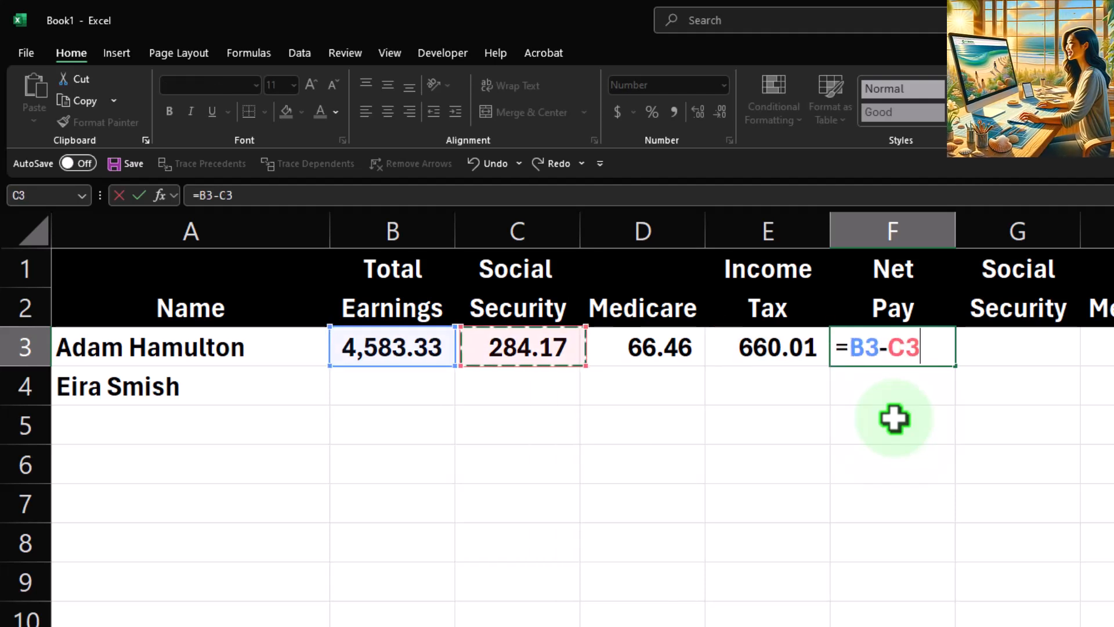
pyautogui.write('-')
pyautogui.press('Left')
pyautogui.press('Left')
pyautogui.write('-')
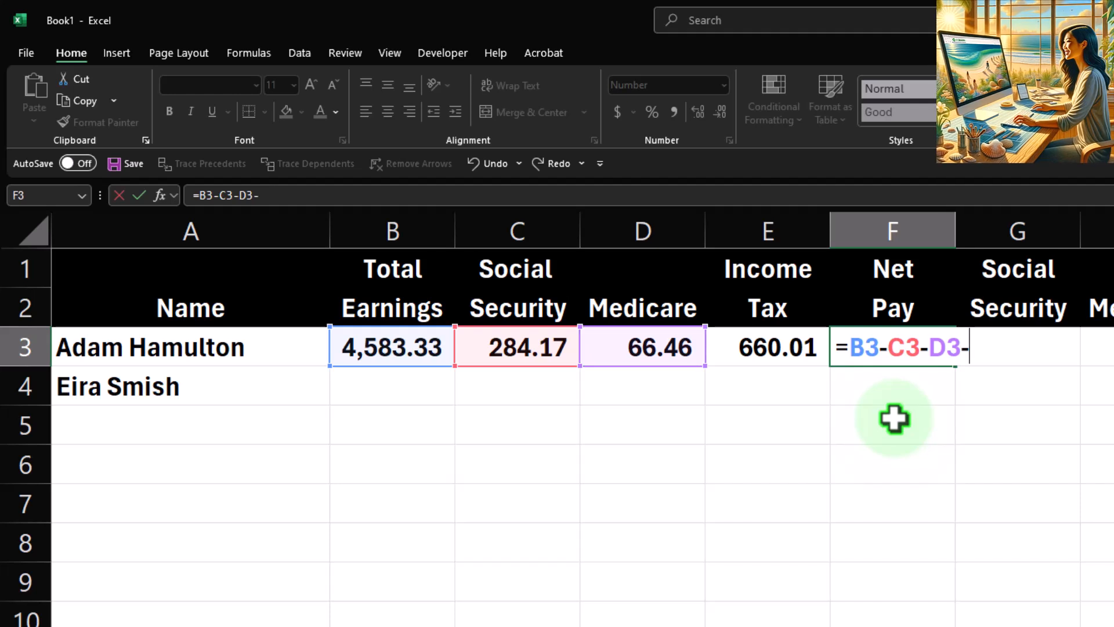
pyautogui.press('Right')
pyautogui.press('Return')
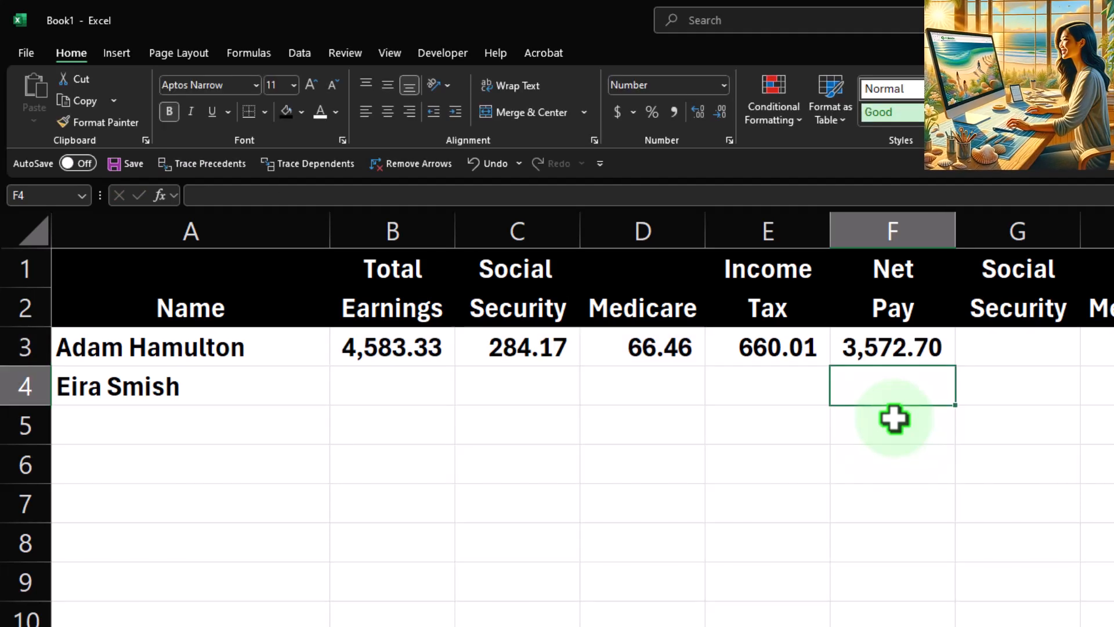
# Review the first employee's total earnings and net pay formulas and amounts.
pyautogui.press('Up')
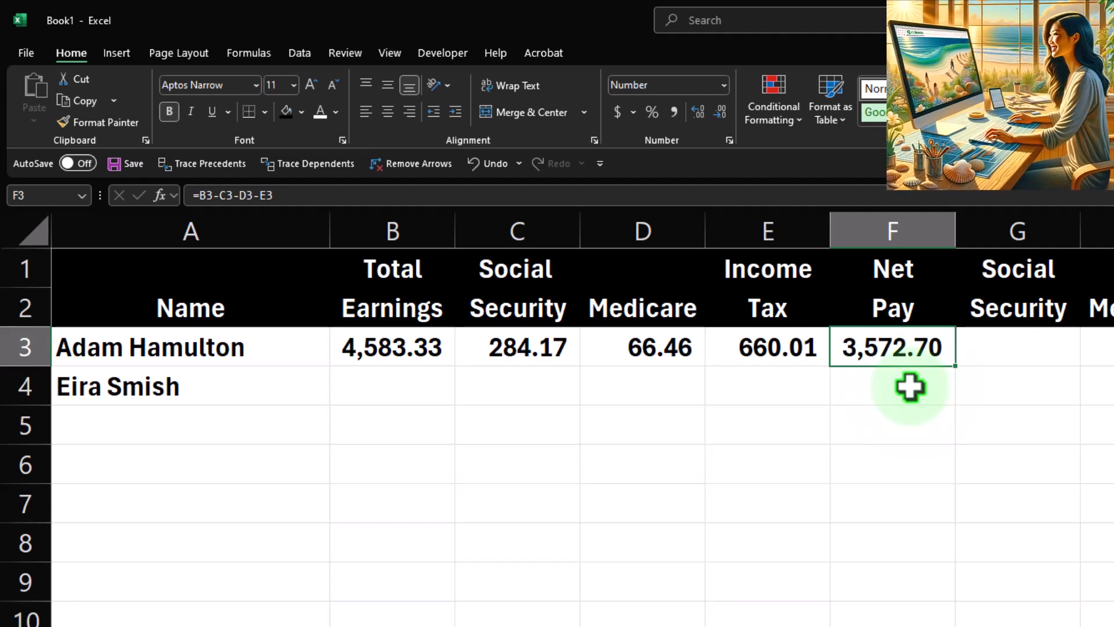
pyautogui.click(425, 332)
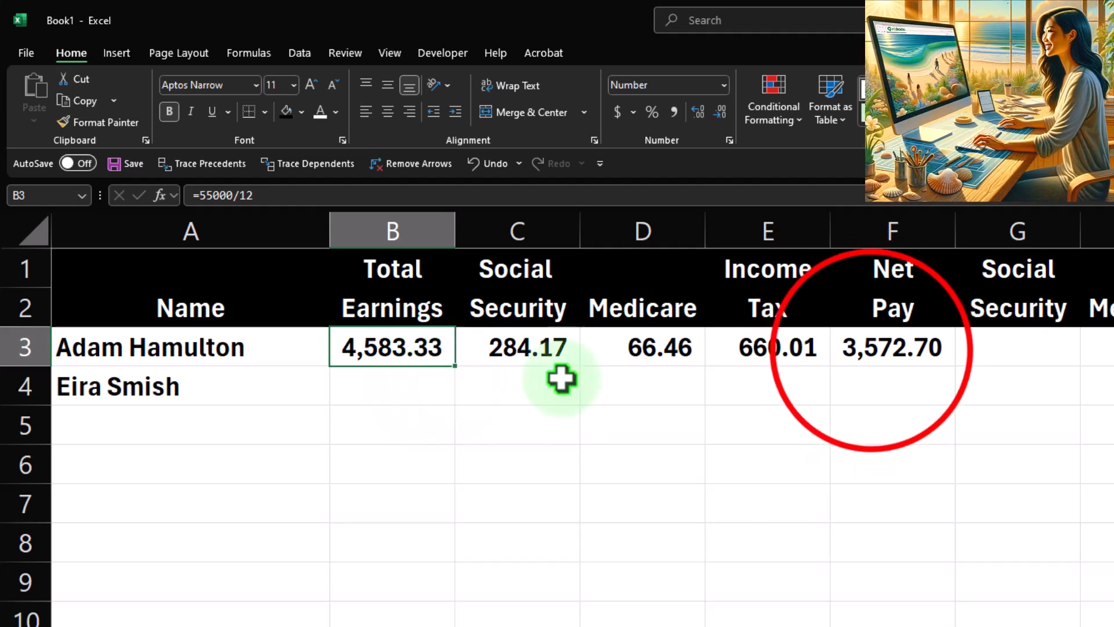
pyautogui.click(871, 349)
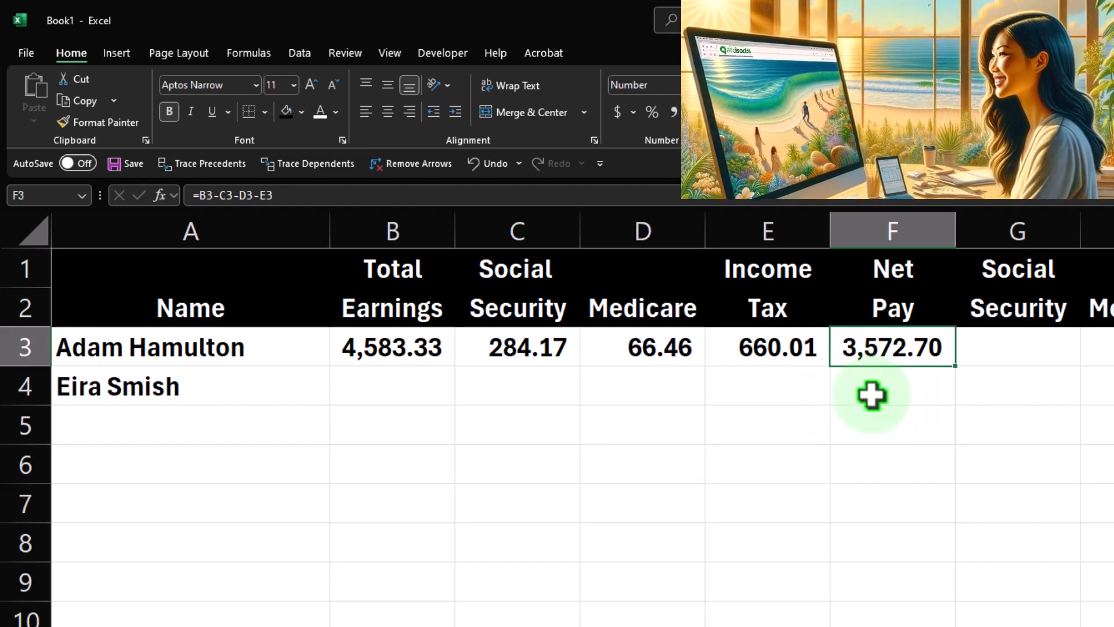
pyautogui.press('Left')
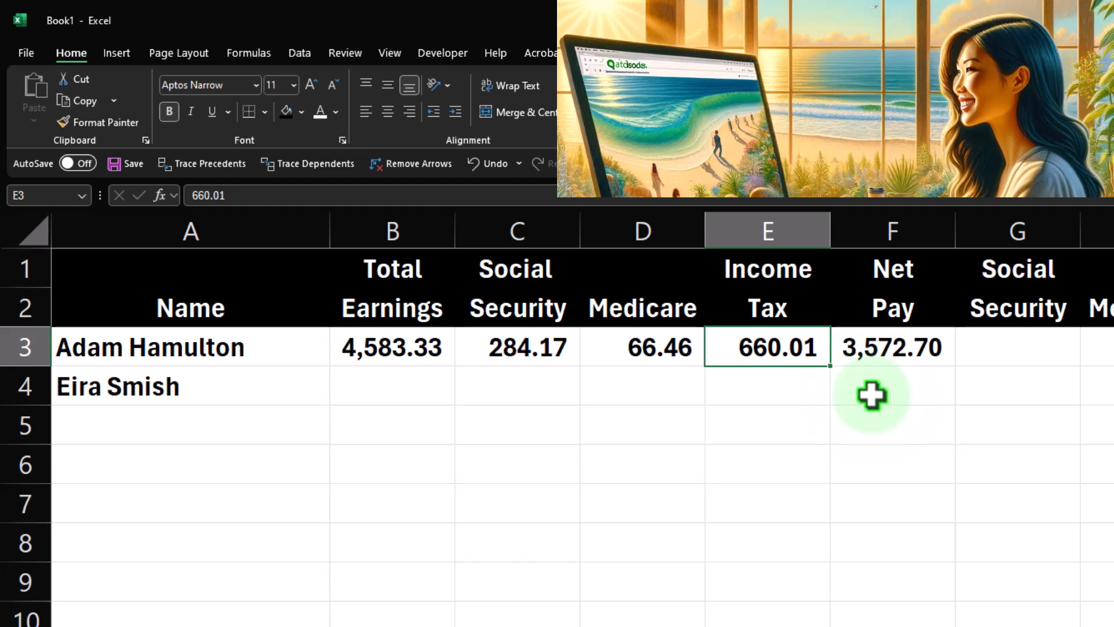
pyautogui.press('Right')
pyautogui.press('Right')
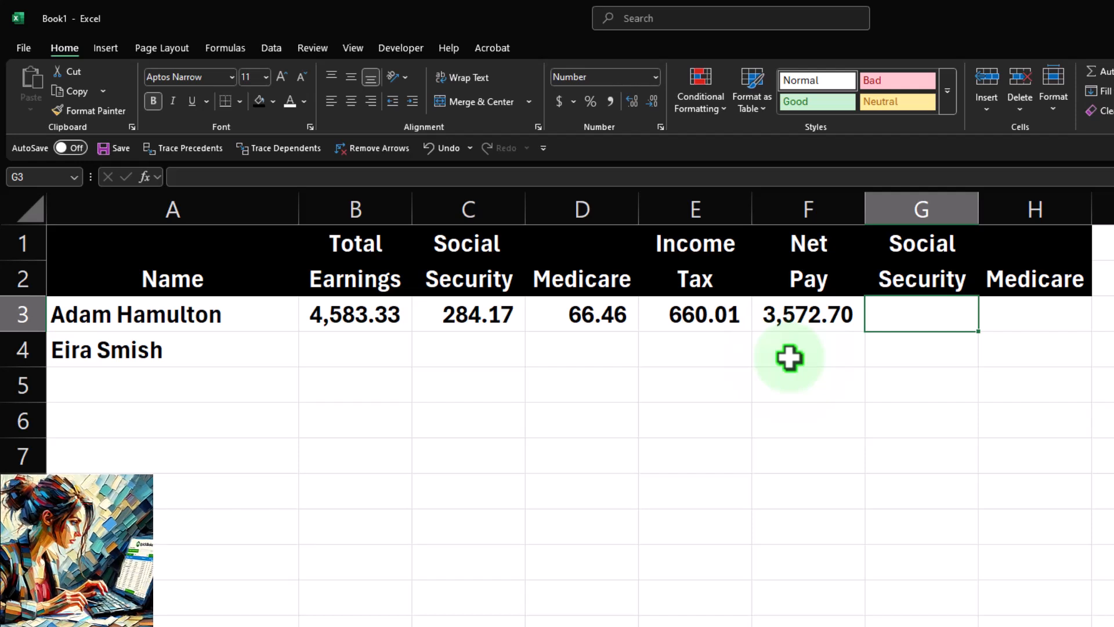
pyautogui.moveTo(511, 313); pyautogui.dragTo(539, 314)
# Link the first employee's second Social Security and Medicare columns in G3 and H3 to C3 and D3.
pyautogui.click(909, 314)
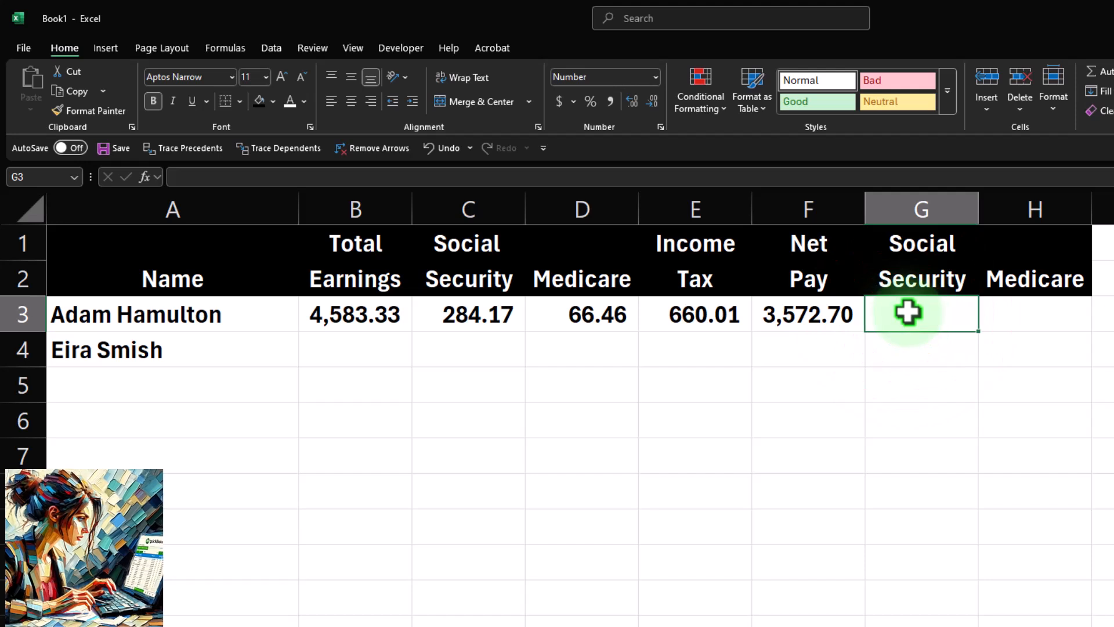
pyautogui.write('=')
pyautogui.press('Left')
pyautogui.press('Left')
pyautogui.press('Left')
pyautogui.press('Left')
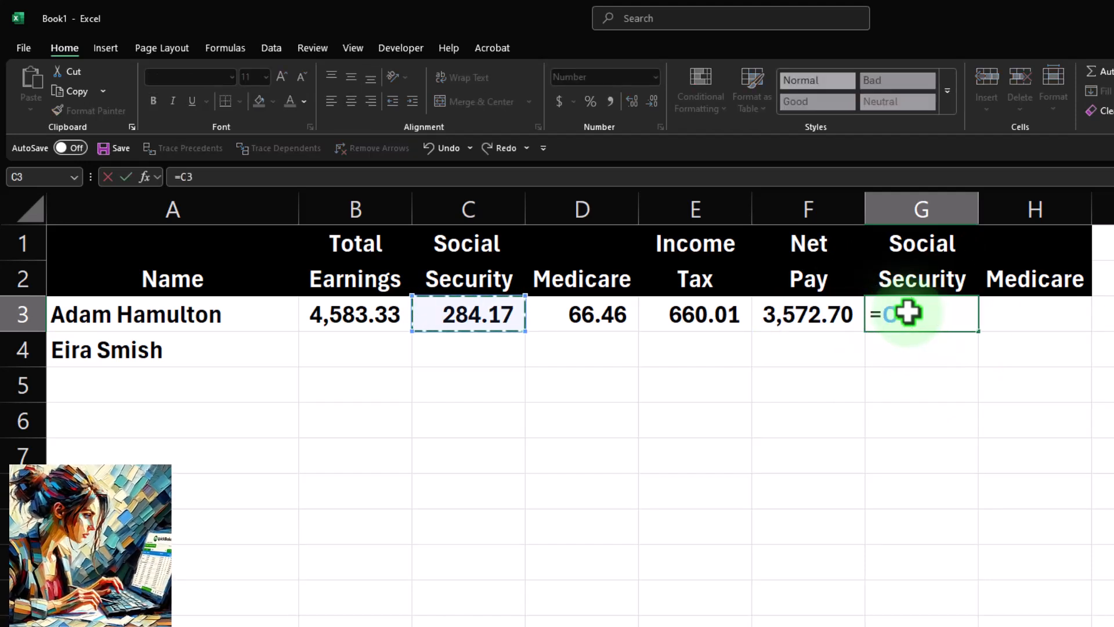
pyautogui.press('Tab')
pyautogui.write('=')
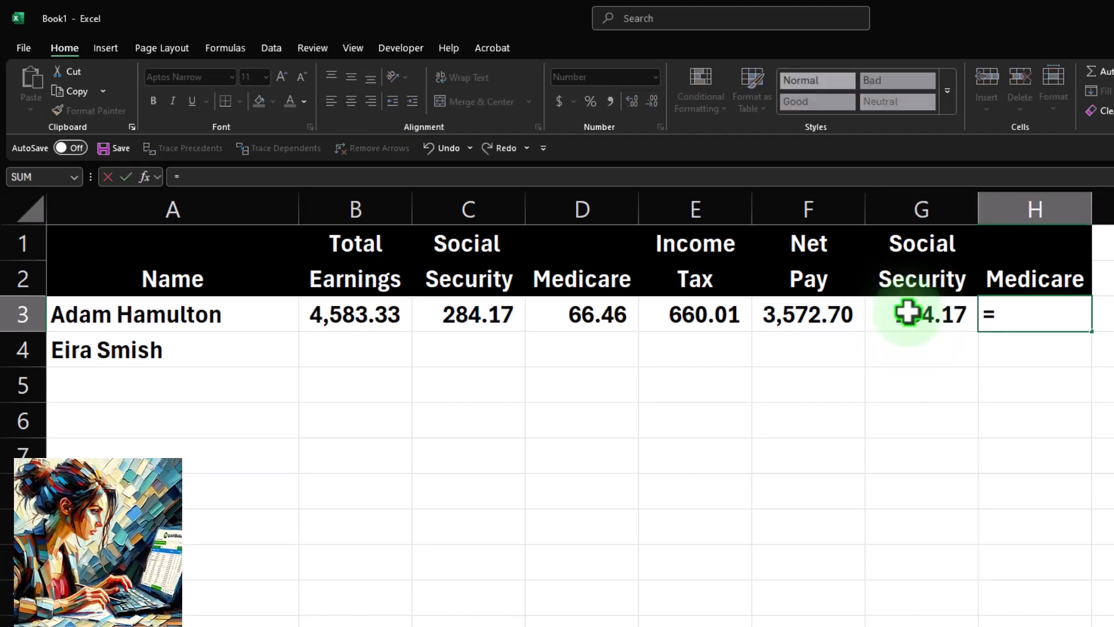
pyautogui.press('Left')
pyautogui.press('Left')
pyautogui.press('Left')
pyautogui.press('Left')
pyautogui.press('Return')
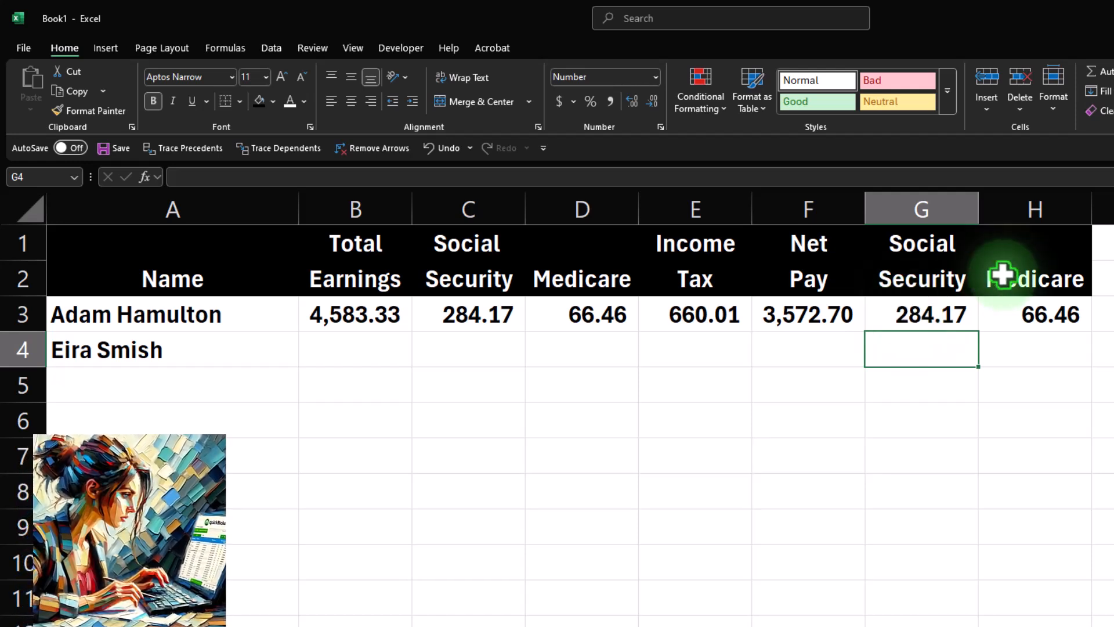
# Enter 2,400 as the second employee's total earnings in B4.
pyautogui.click(346, 348)
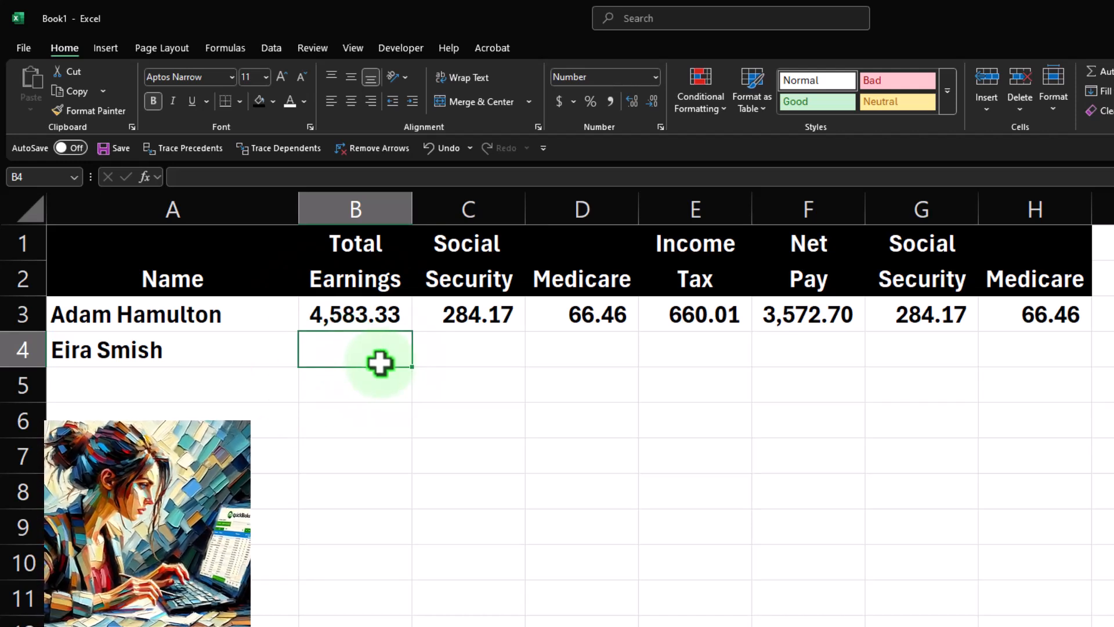
pyautogui.write('2,40')
pyautogui.write('0')
pyautogui.press('Tab')
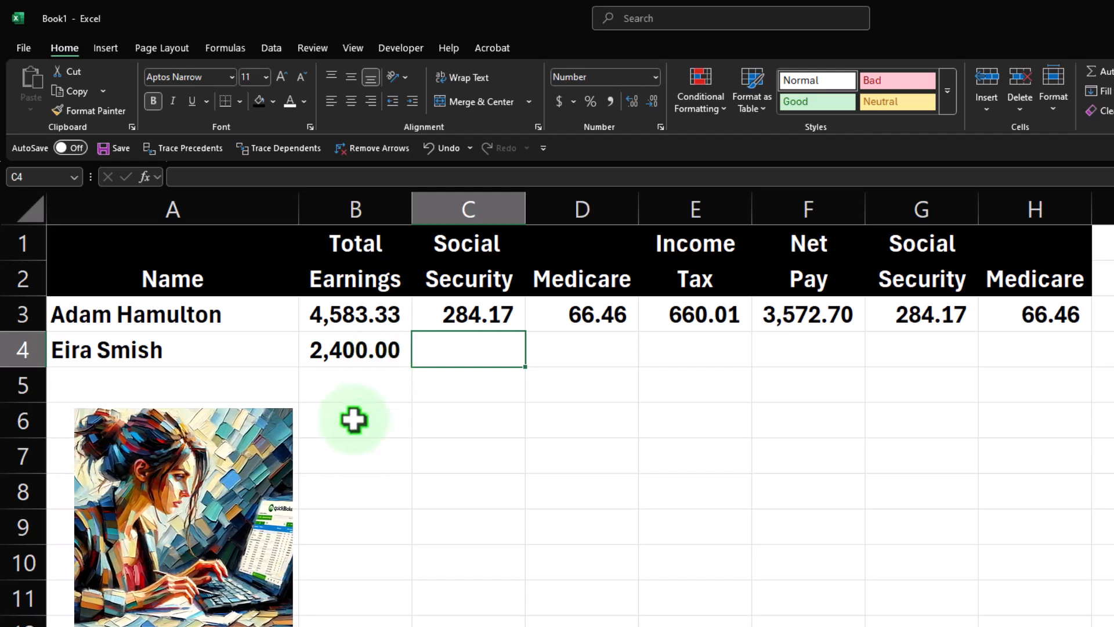
# Enter the second employee's Social Security in C4 as total earnings multiplied by 1.062.
pyautogui.write('=')
pyautogui.press('Left')
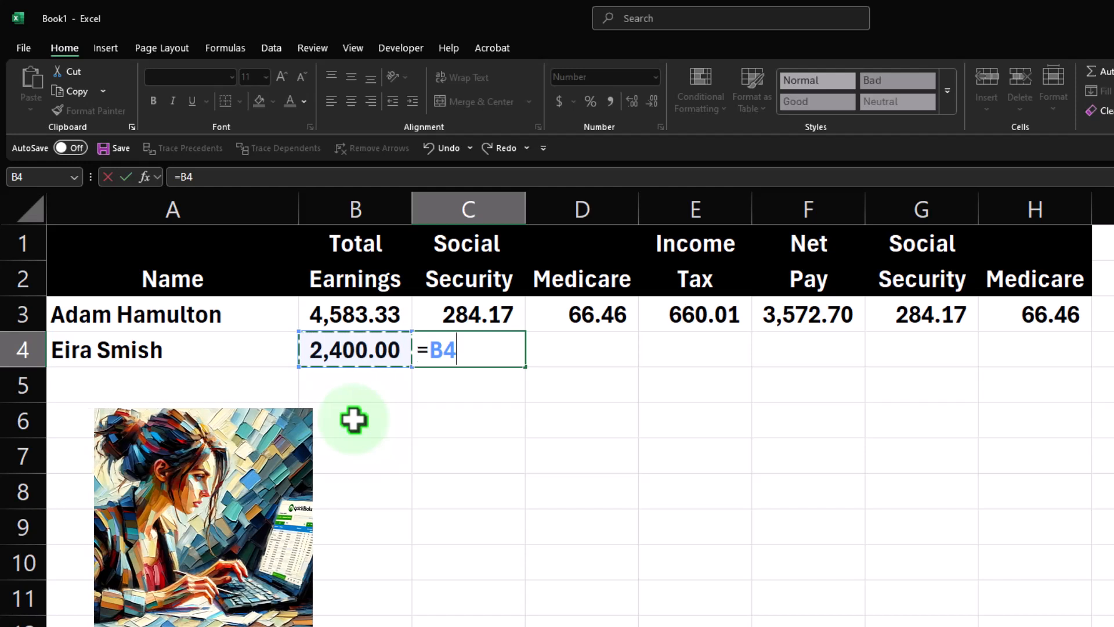
pyautogui.write('*1')
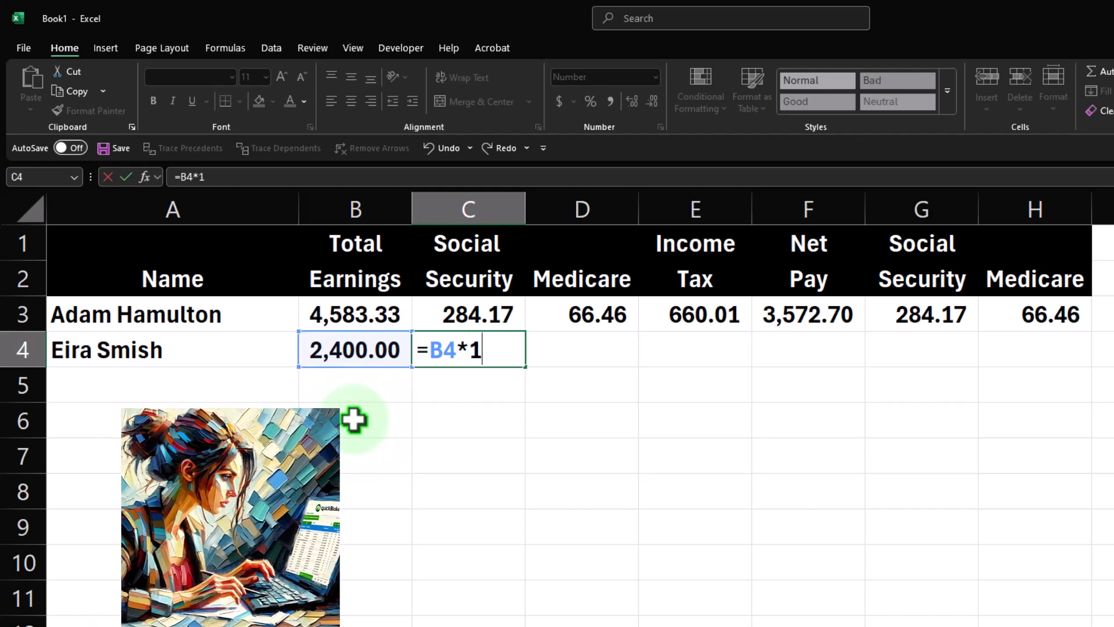
pyautogui.write('.0')
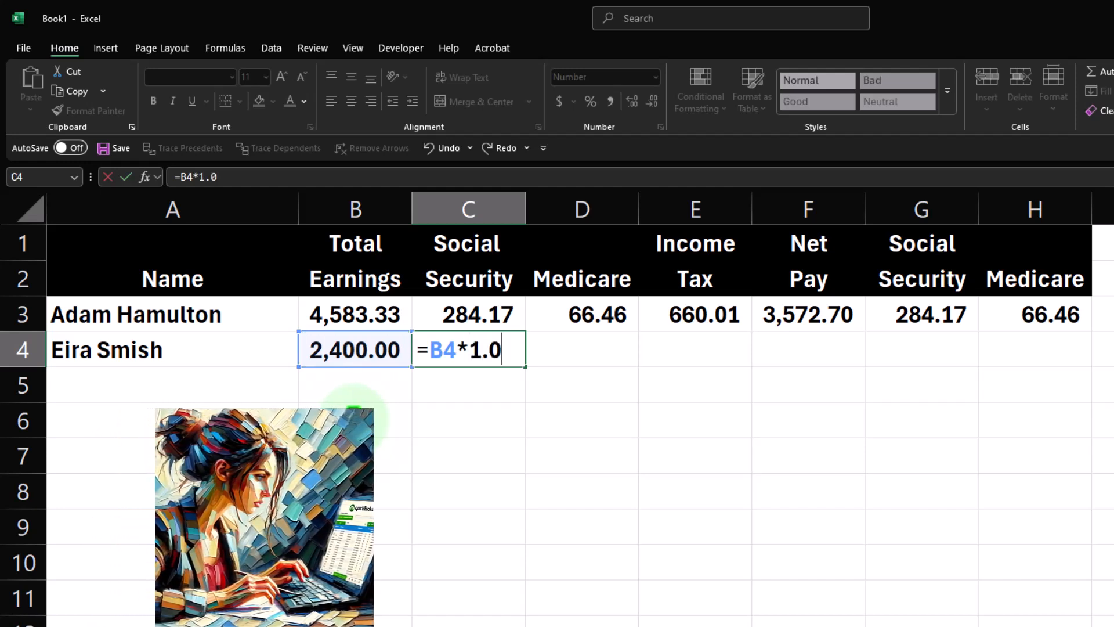
pyautogui.write('62')
pyautogui.press('Return')
pyautogui.press('Up')
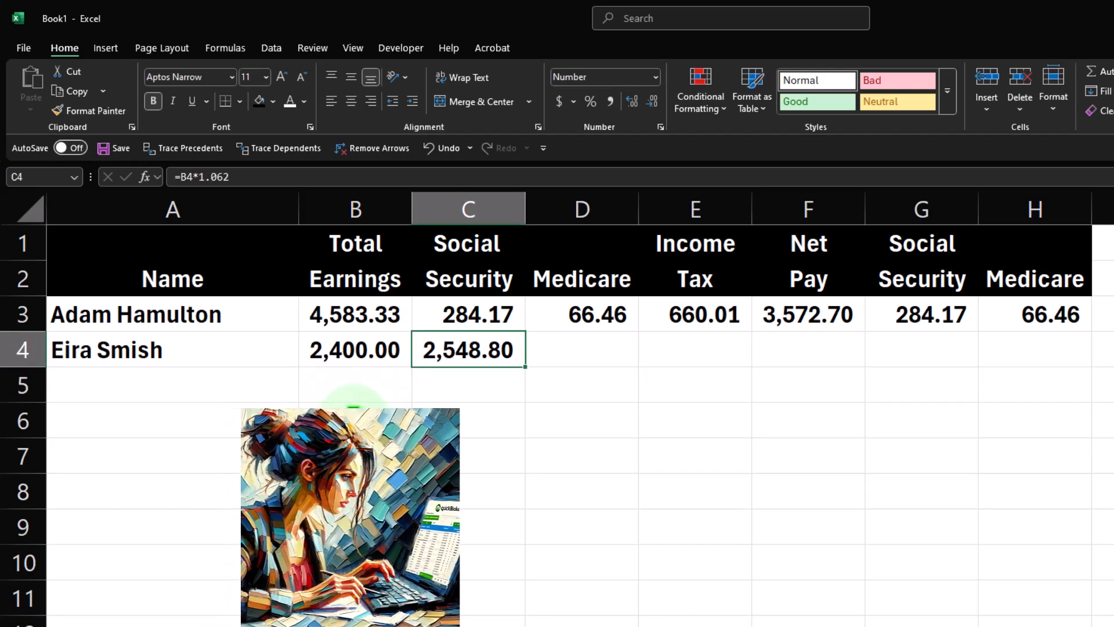
# Re-enter the C4 formula as total earnings multiplied by 0.0125.
pyautogui.write('=')
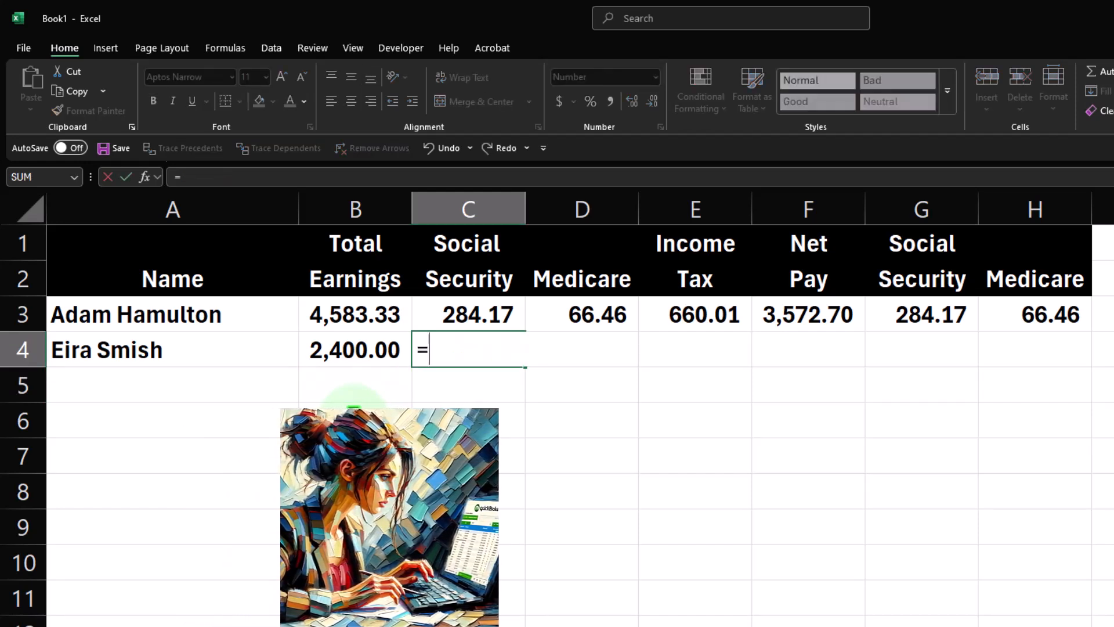
pyautogui.press('Left')
pyautogui.write('*.0125')
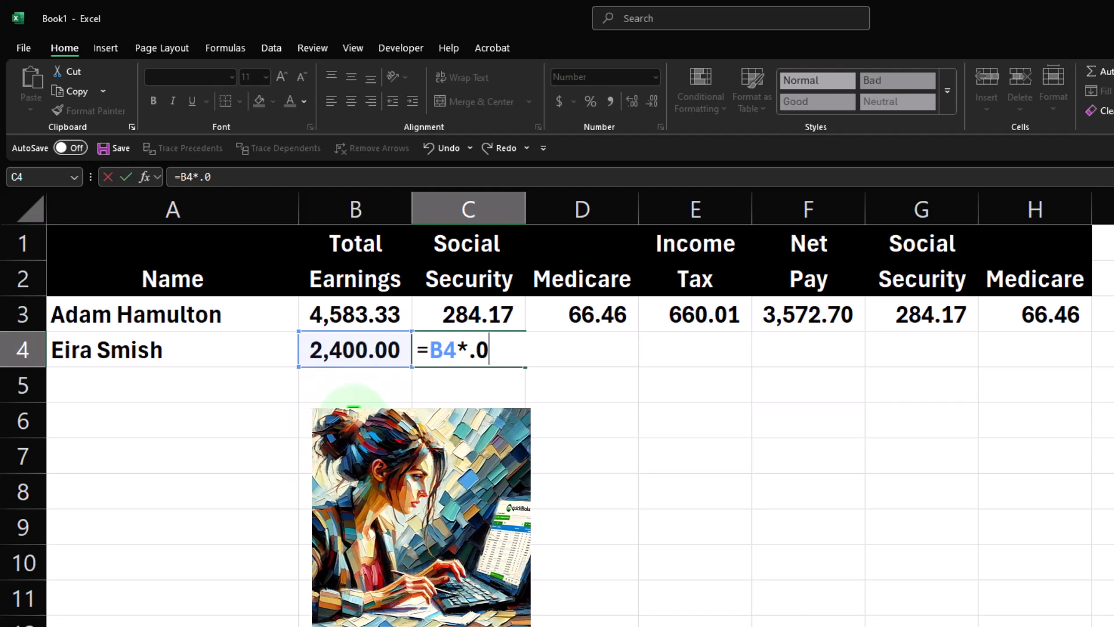
pyautogui.hotkey('ctrl', 'Return')
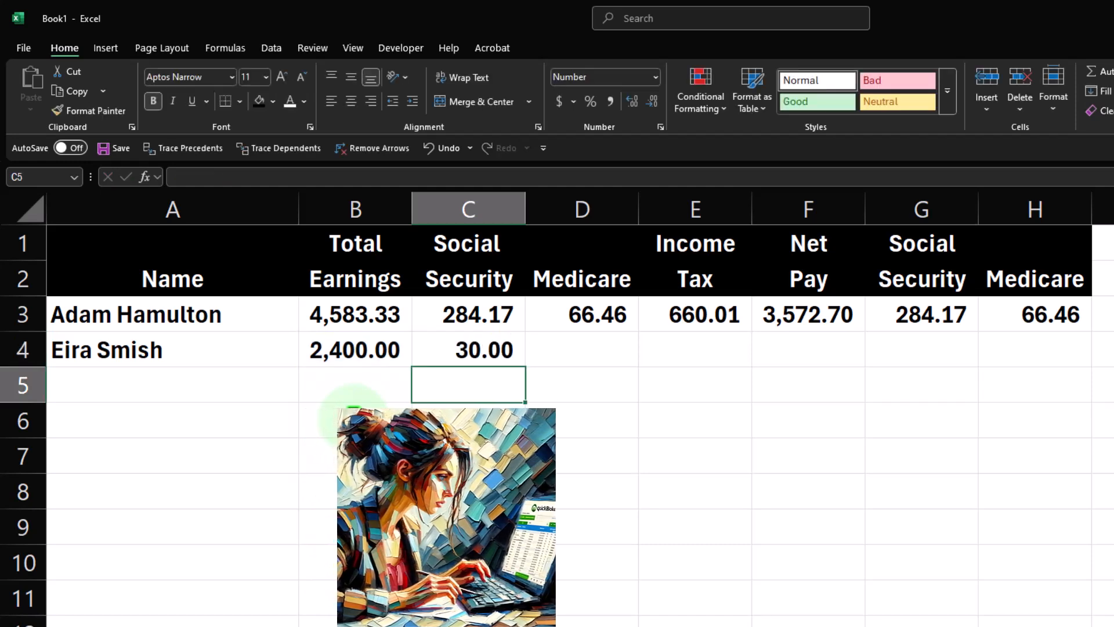
pyautogui.press('Up')
pyautogui.press('Down')
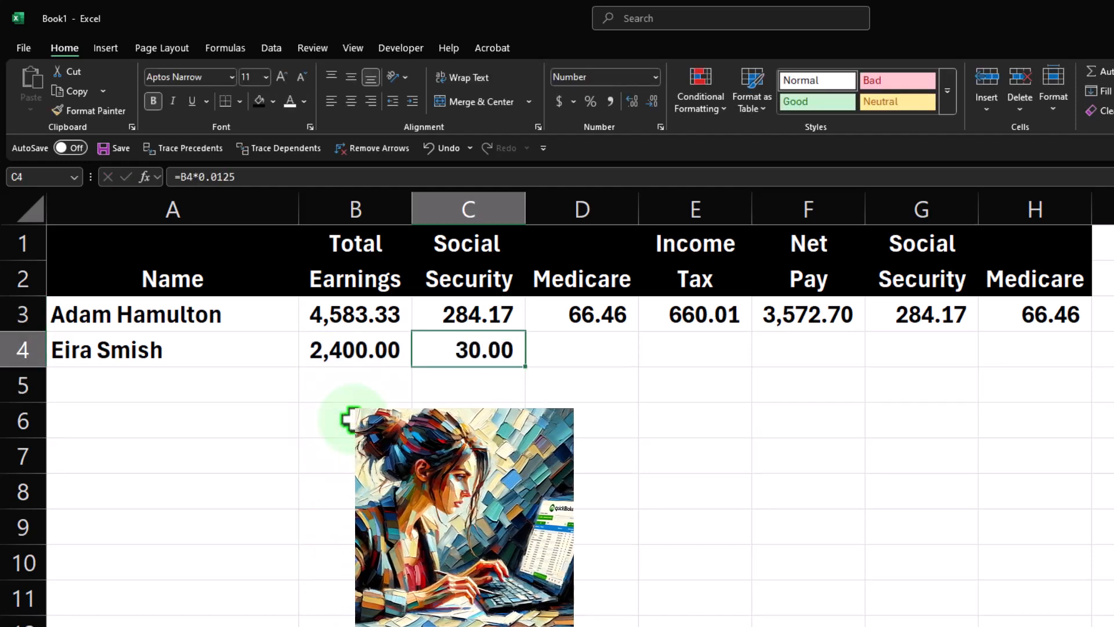
# Edit the C4 formula so the second employee's total earnings are multiplied by 0.062.
pyautogui.doubleClick(489, 342)
pyautogui.click(551, 340)
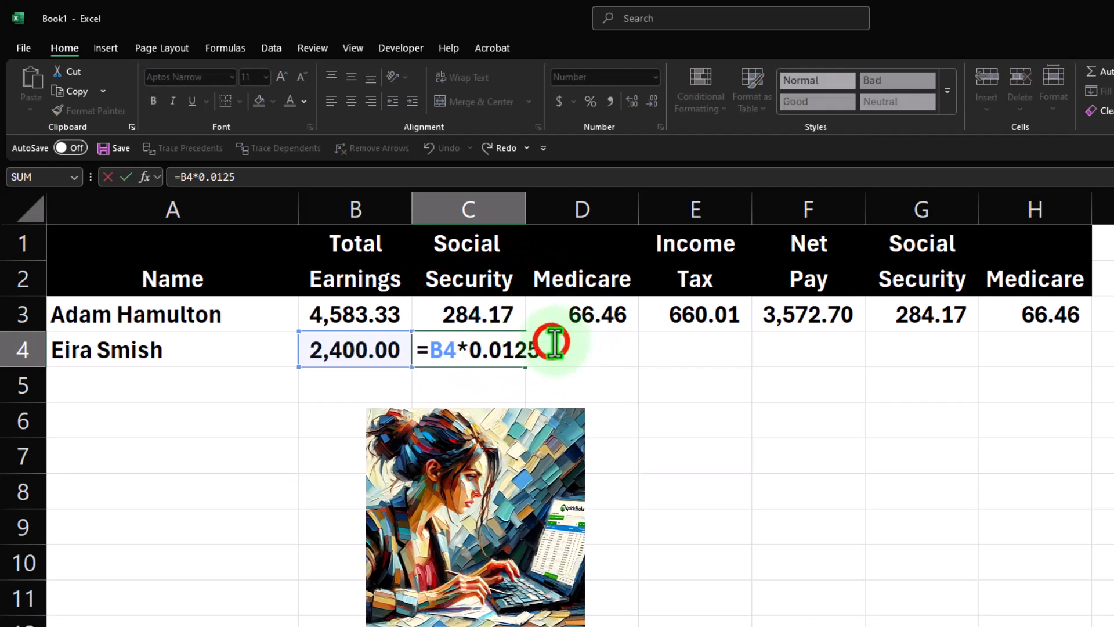
pyautogui.press('BackSpace')
pyautogui.press('BackSpace')
pyautogui.press('BackSpace')
pyautogui.write('6')
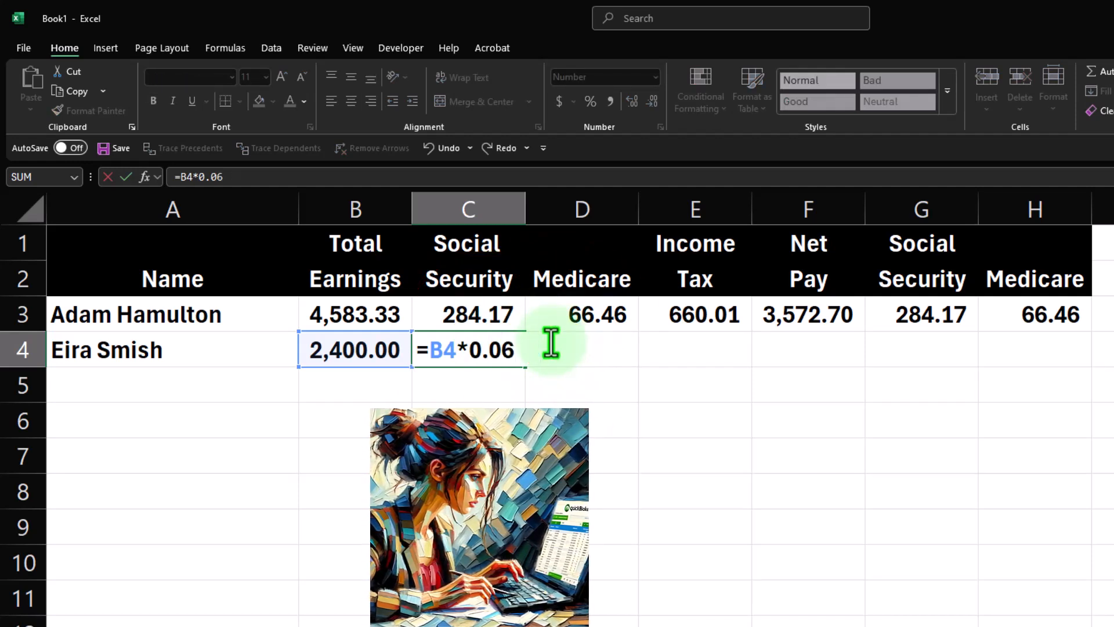
pyautogui.write('2')
pyautogui.press('Return')
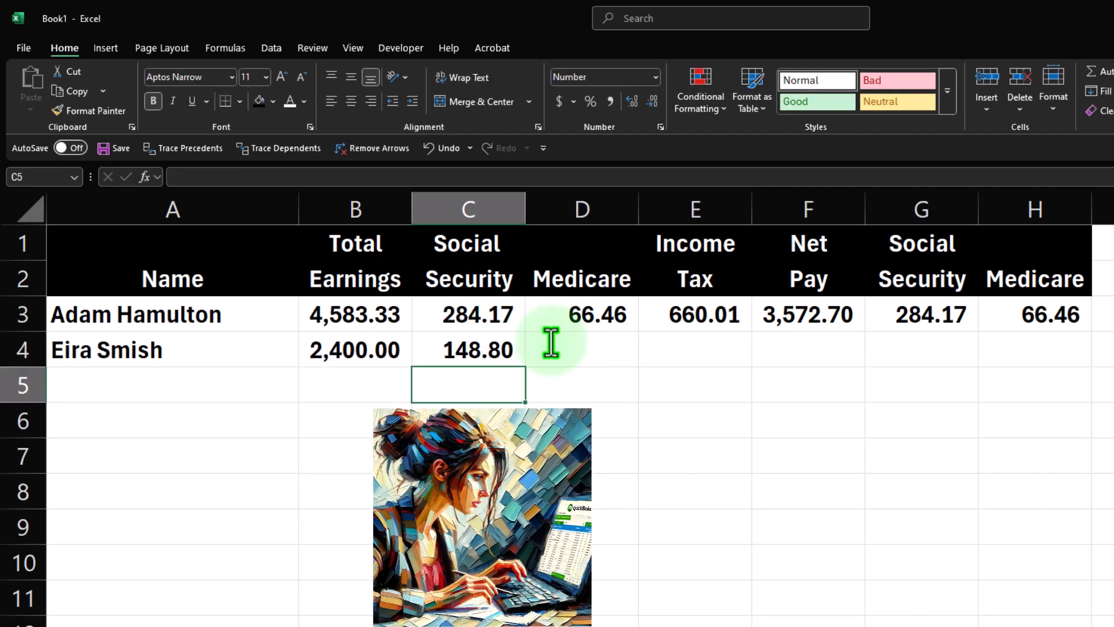
# Calculate the second employee's Medicare in D4 as total earnings multiplied by 0.0145.
pyautogui.click(551, 342)
pyautogui.write('=')
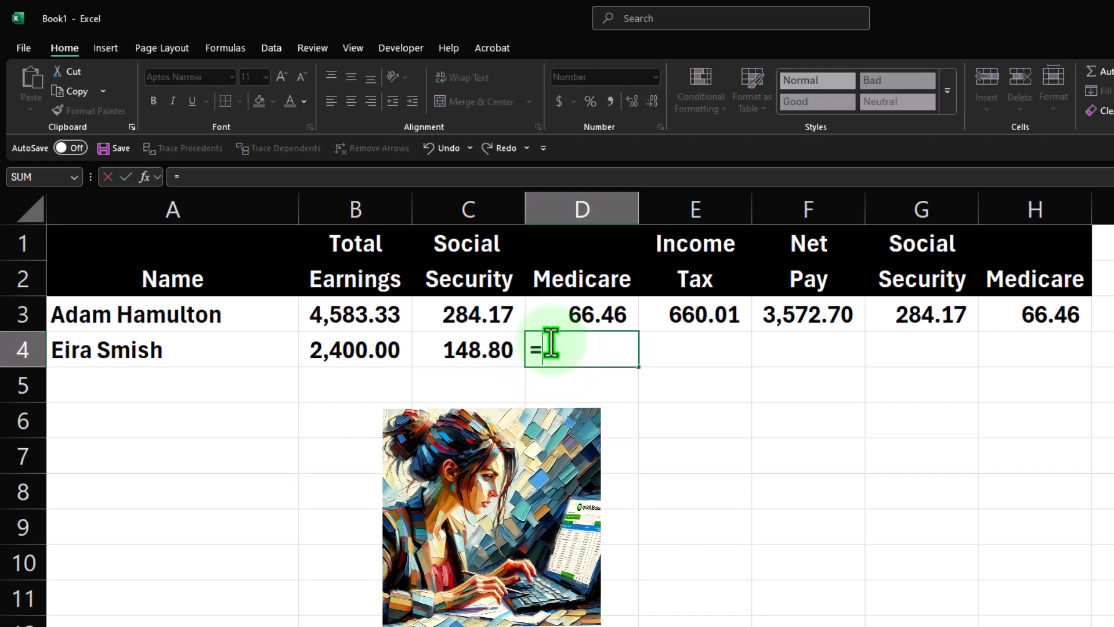
pyautogui.press('Left')
pyautogui.press('Left')
pyautogui.write('*.')
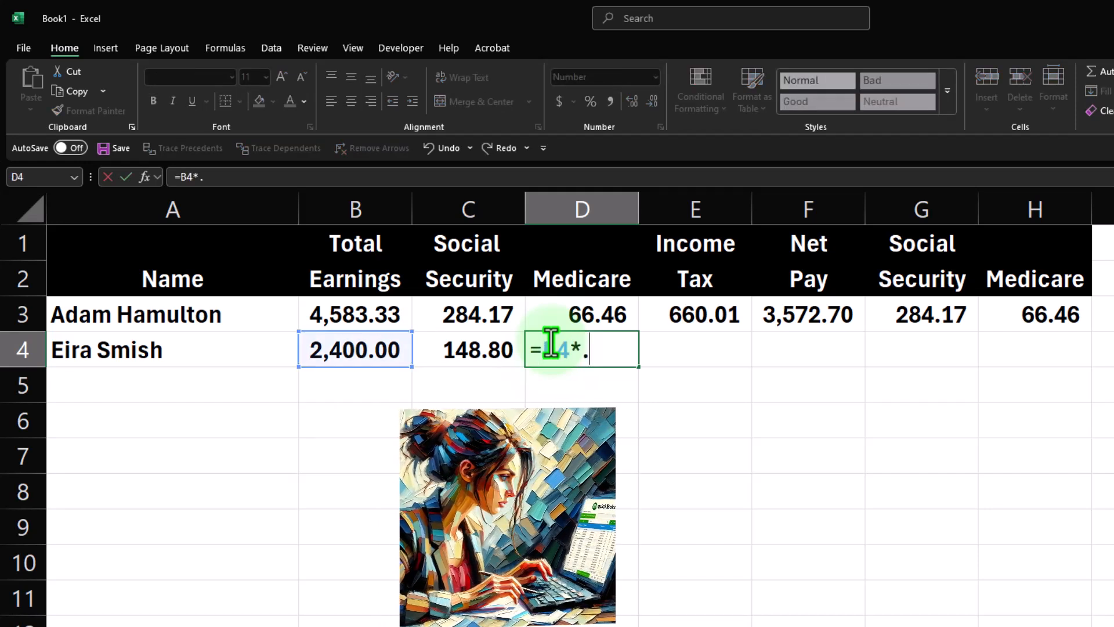
pyautogui.write('0145')
pyautogui.press('Return')
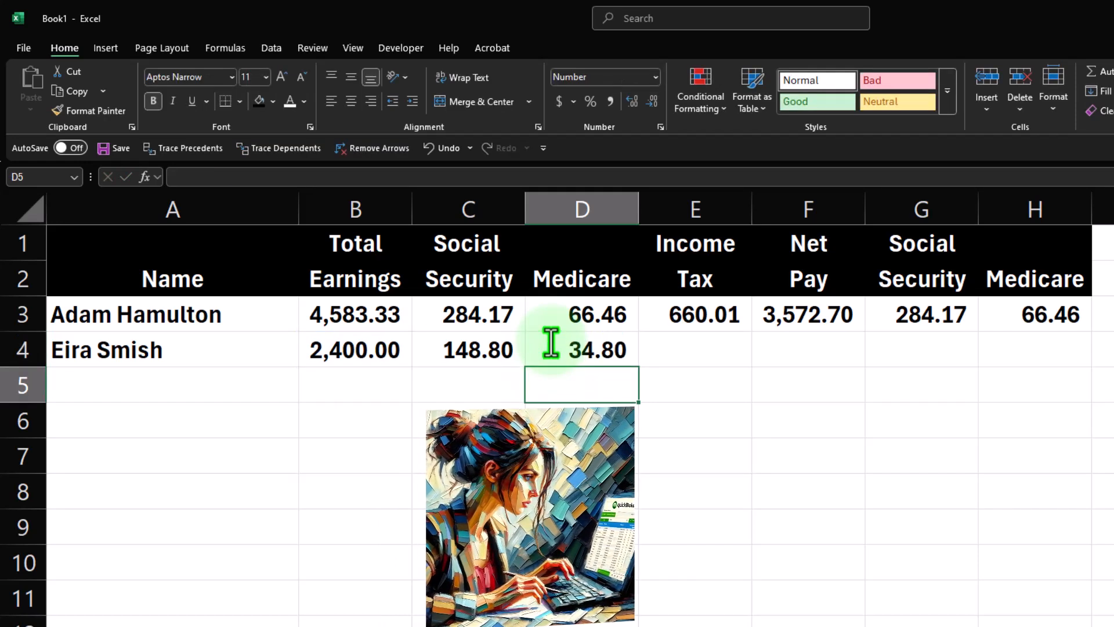
# Enter 34.80 as the second employee's income tax in E4.
pyautogui.press('Up')
pyautogui.press('Right')
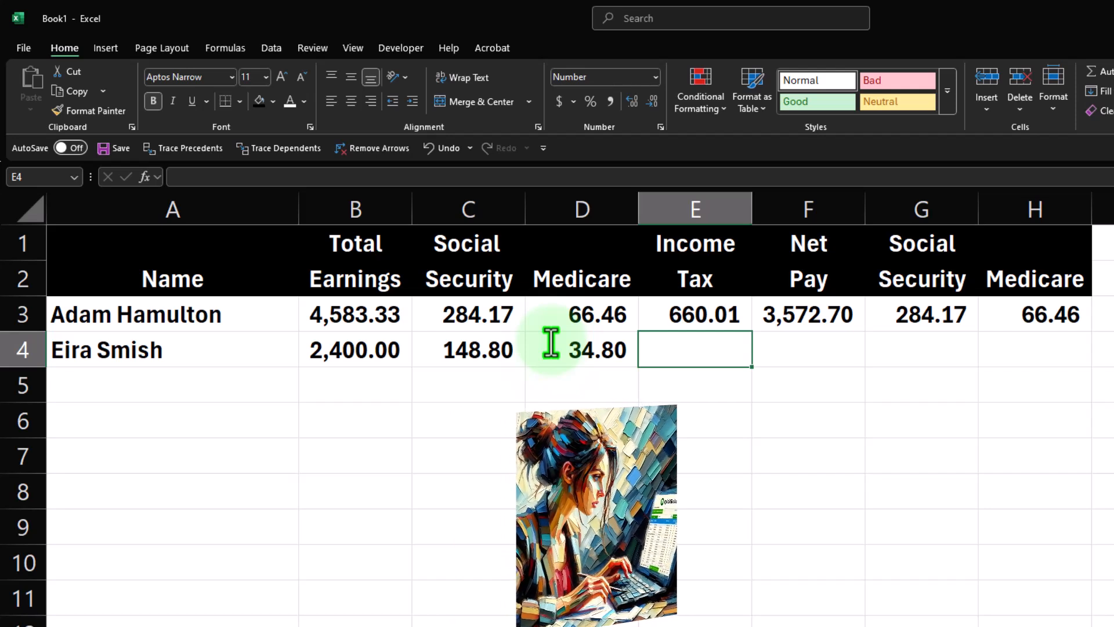
pyautogui.write('34.80')
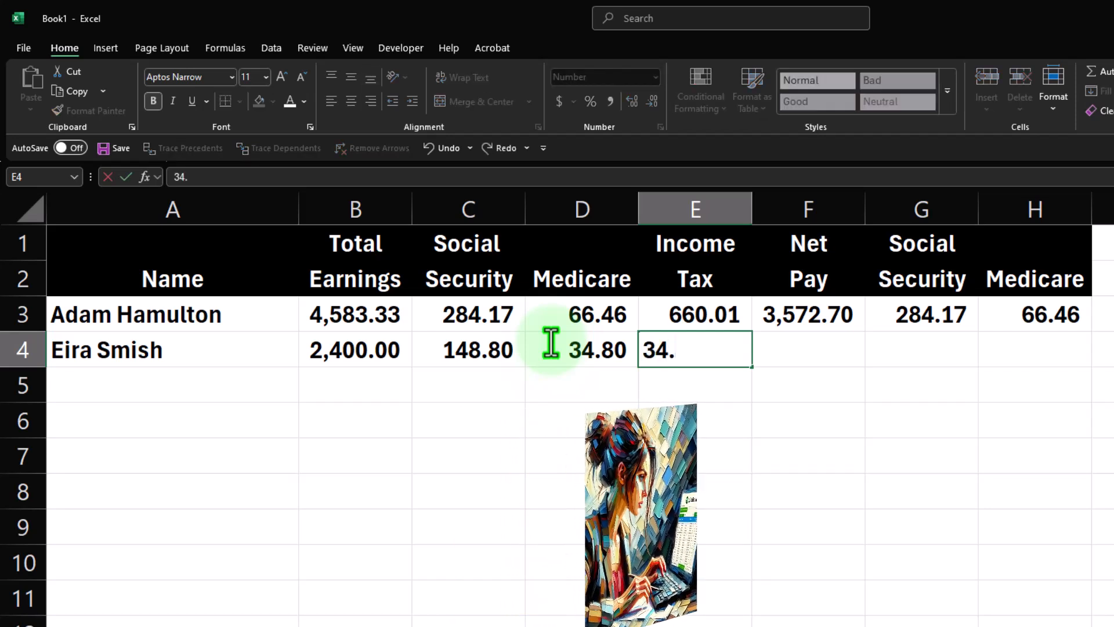
pyautogui.press('Return')
# Calculate the second employee's net pay in F4 as total earnings minus Social Security, Medicare and income tax.
pyautogui.press('Up')
pyautogui.press('Right')
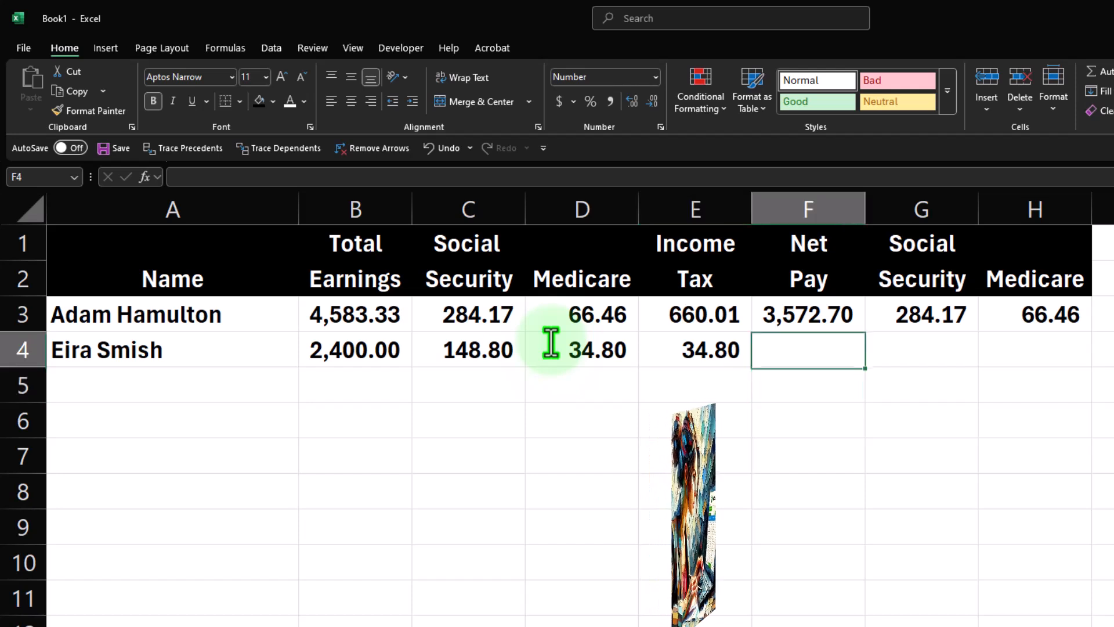
pyautogui.write('=')
pyautogui.press('Left')
pyautogui.press('Left')
pyautogui.press('Left')
pyautogui.press('Left')
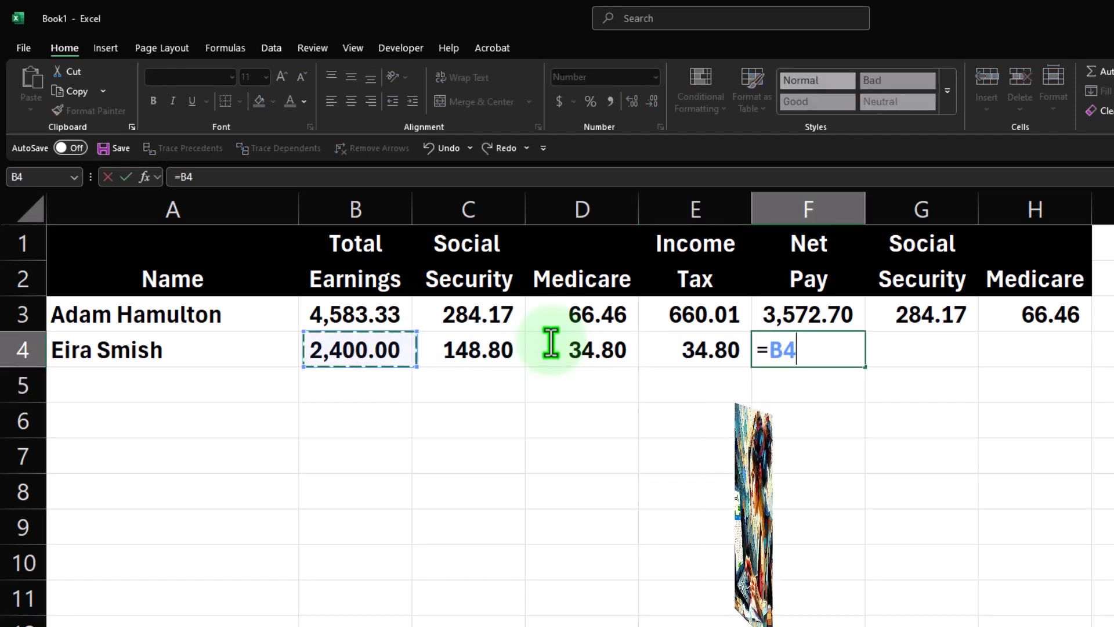
pyautogui.write('-')
pyautogui.press('Left')
pyautogui.press('Left')
pyautogui.press('Left')
pyautogui.write('-')
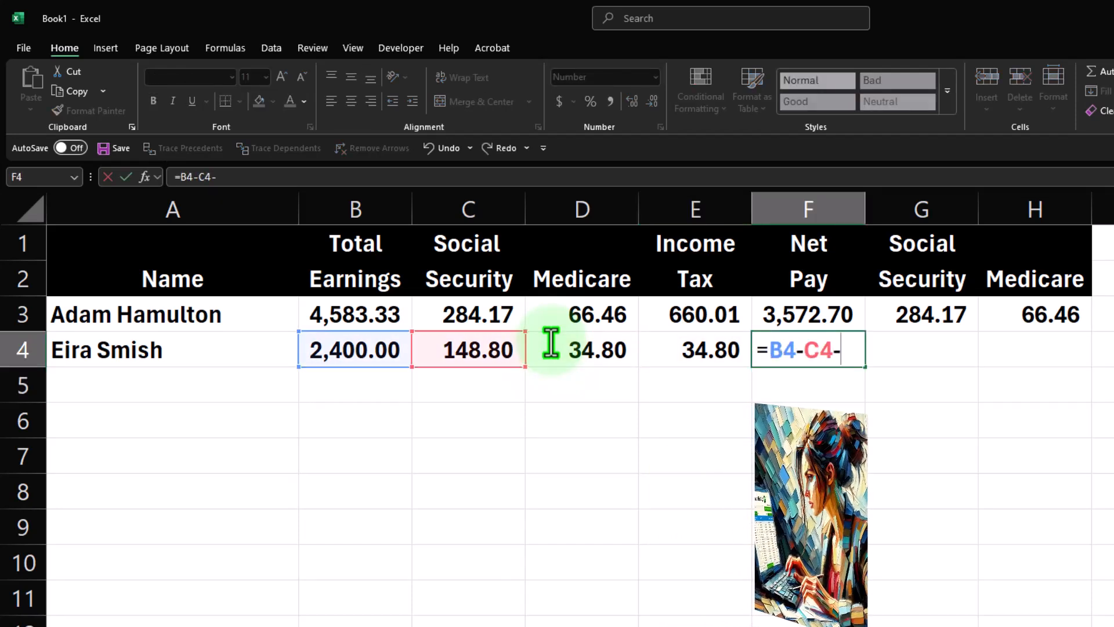
pyautogui.press('Left')
pyautogui.press('Left')
pyautogui.write('-')
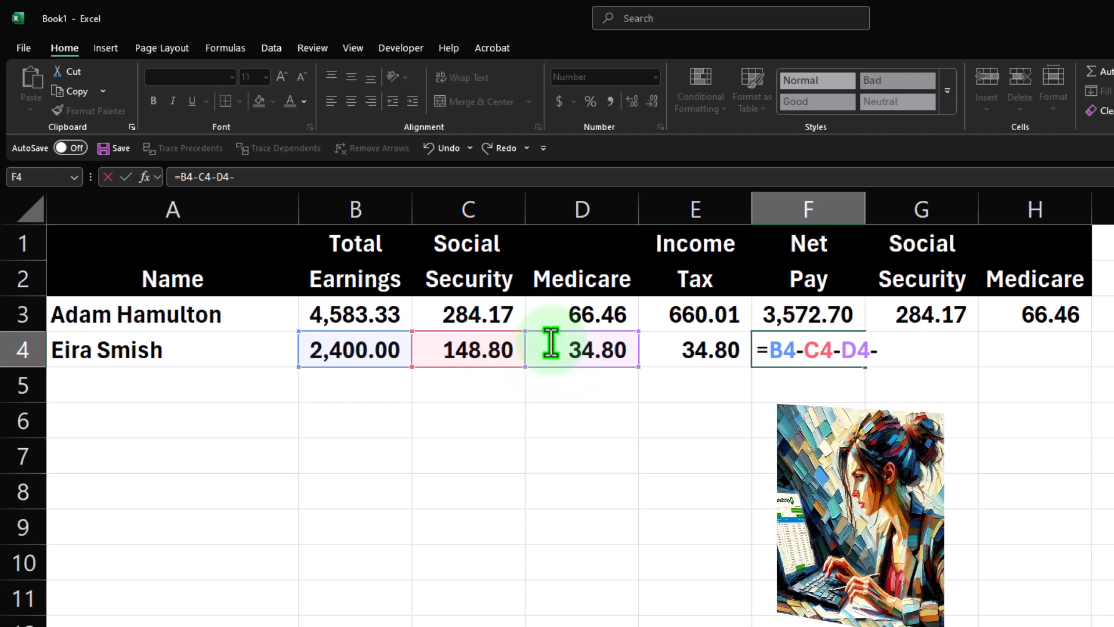
# Set G4 to reference the second employee's Medicare value in D4.
pyautogui.press('Left')
pyautogui.press('Return')
pyautogui.press('Left')
pyautogui.press('Left')
pyautogui.press('Left')
pyautogui.press('Left')
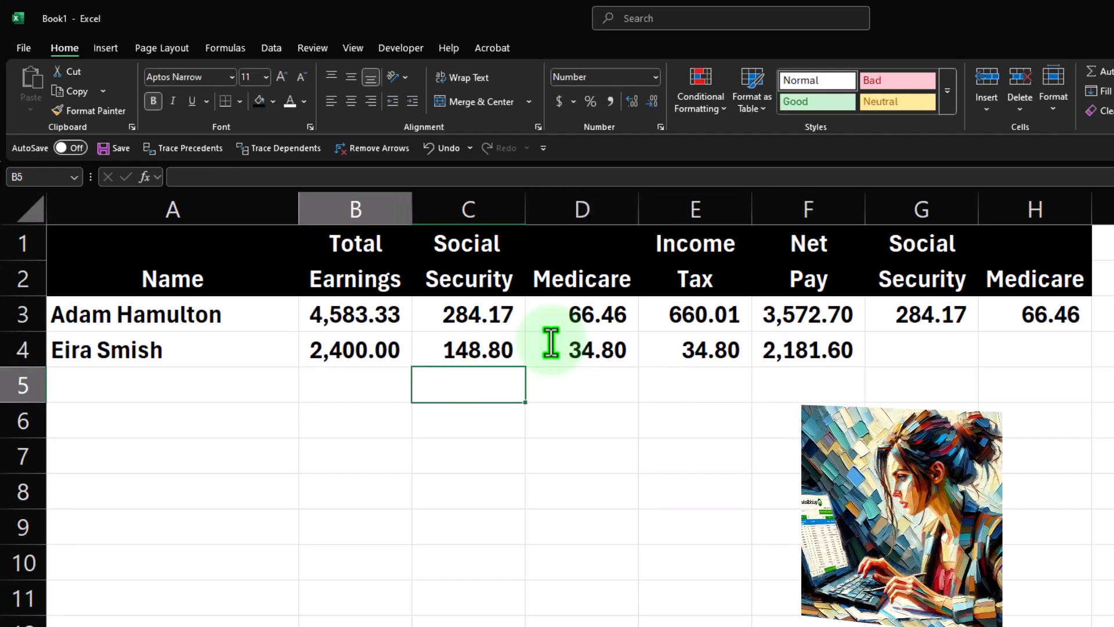
pyautogui.press('Up')
pyautogui.press('Right')
pyautogui.press('Right')
pyautogui.press('Right')
pyautogui.press('Right')
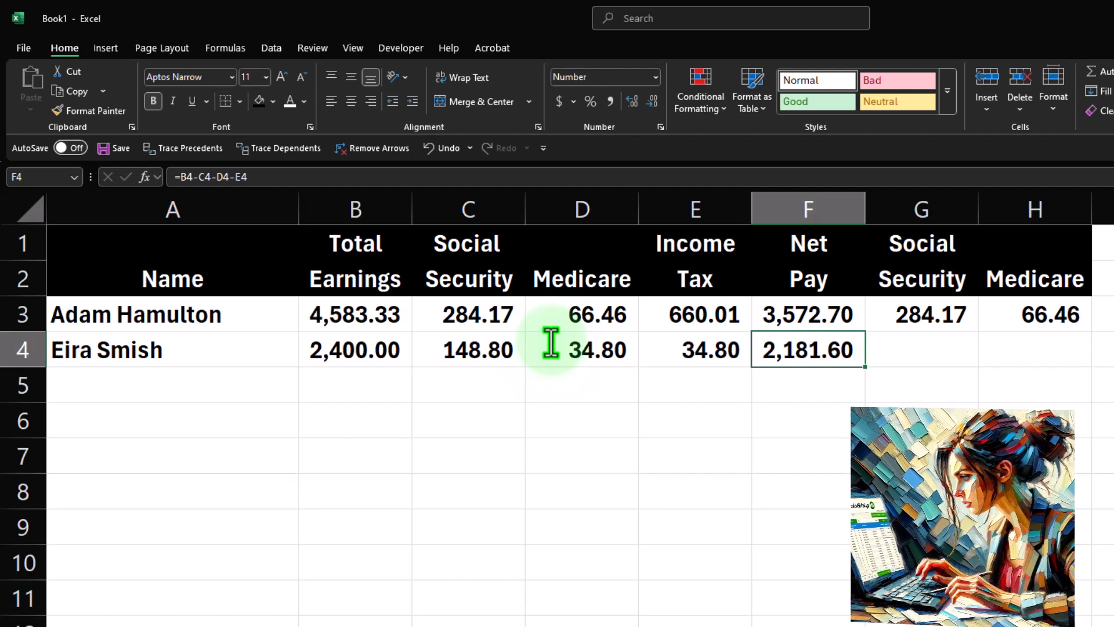
pyautogui.press('Right')
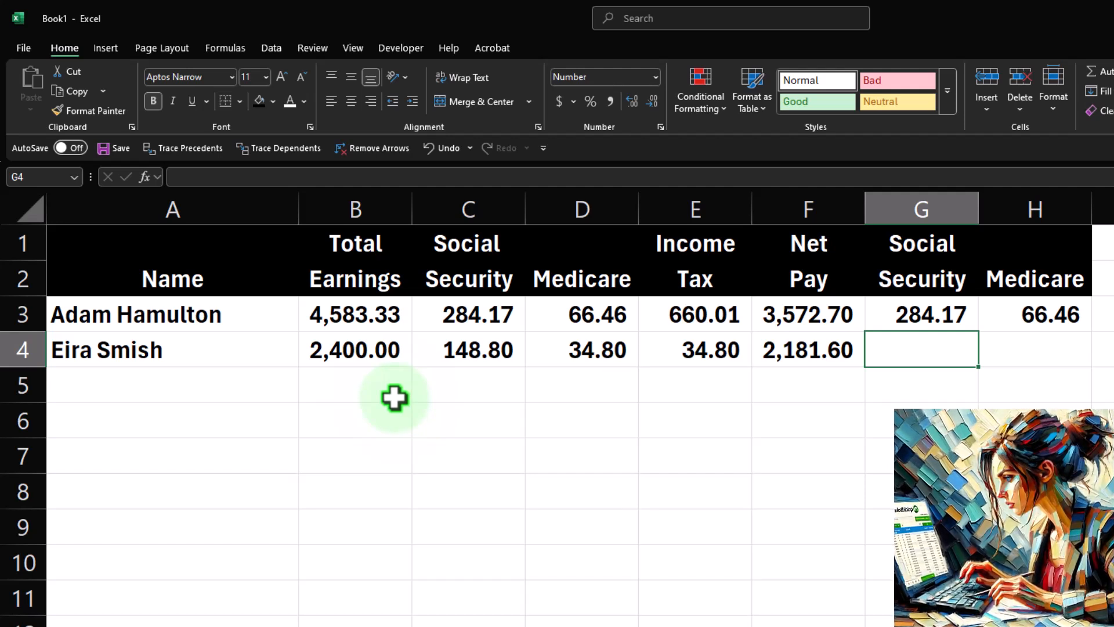
pyautogui.write('=')
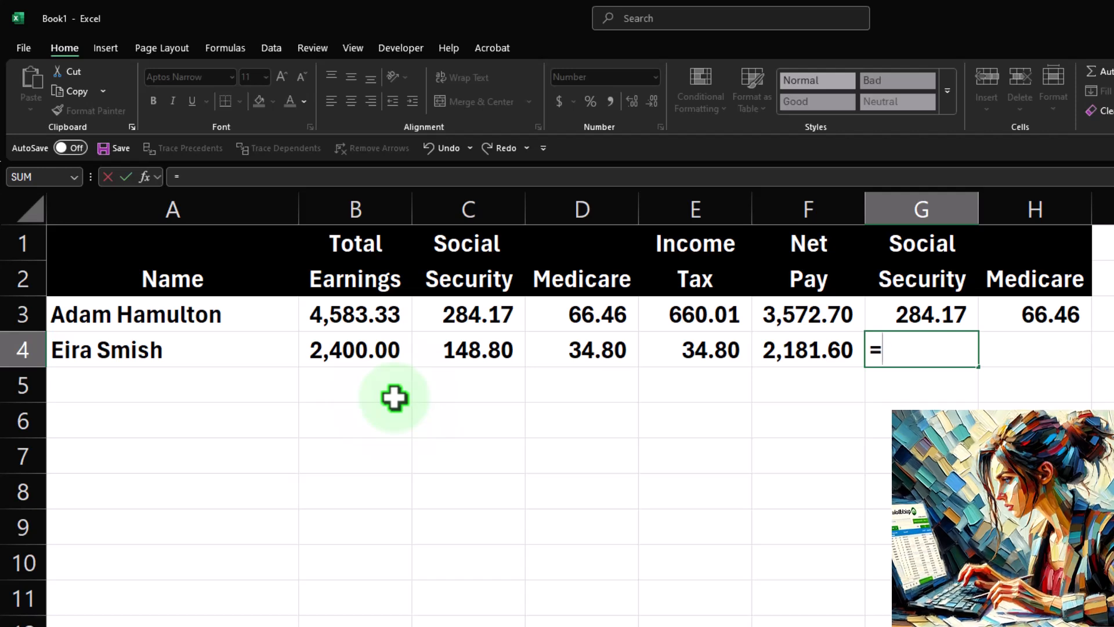
pyautogui.press('Left')
pyautogui.press('Left')
pyautogui.press('Left')
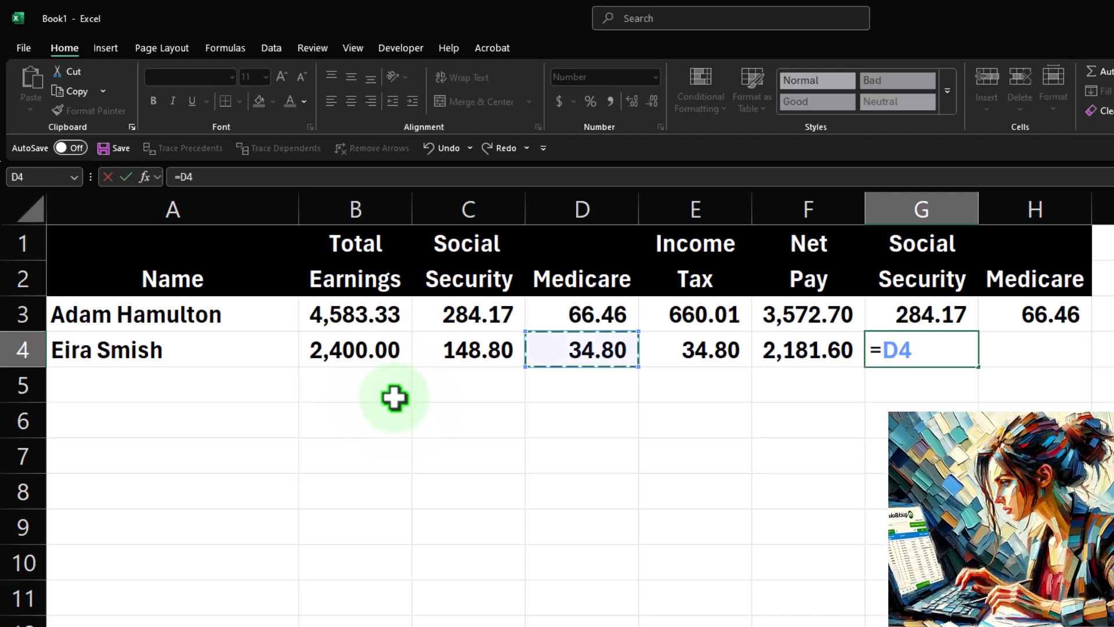
pyautogui.press('Return')
# Set H4 to reference the second employee's income tax value in E4.
pyautogui.press('Up')
pyautogui.press('Right')
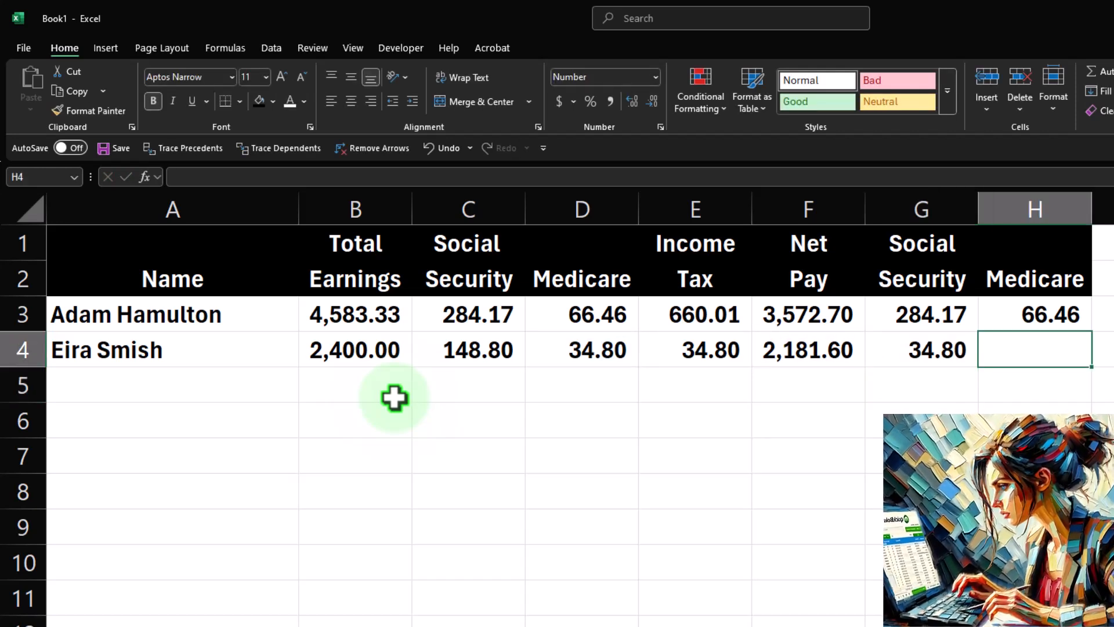
pyautogui.write('=')
pyautogui.press('Left')
pyautogui.press('Left')
pyautogui.press('Left')
pyautogui.press('Left')
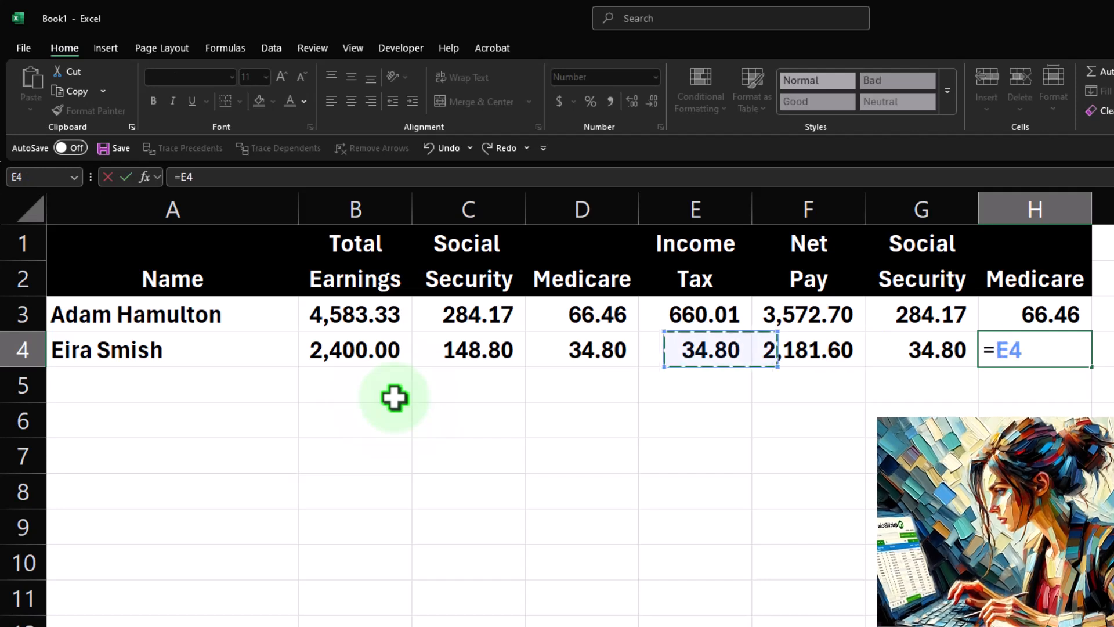
pyautogui.press('Return')
# Label A5 as Total.
pyautogui.press('Left')
pyautogui.press('Left')
pyautogui.press('Left')
pyautogui.press('Left')
pyautogui.press('Left')
pyautogui.press('Left')
pyautogui.press('Left')
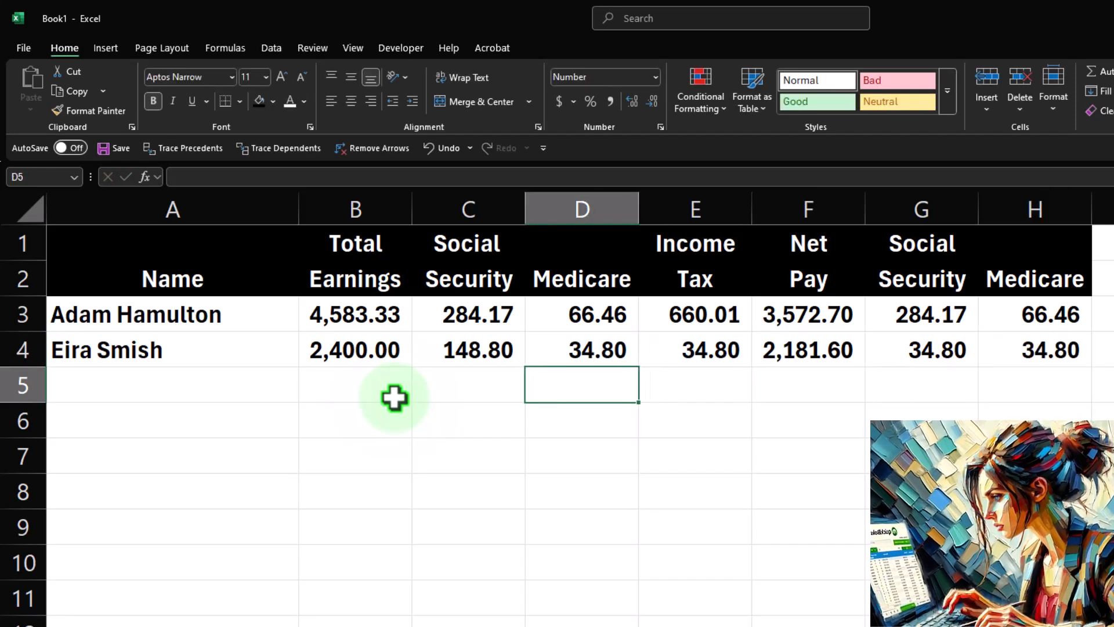
pyautogui.write('Total')
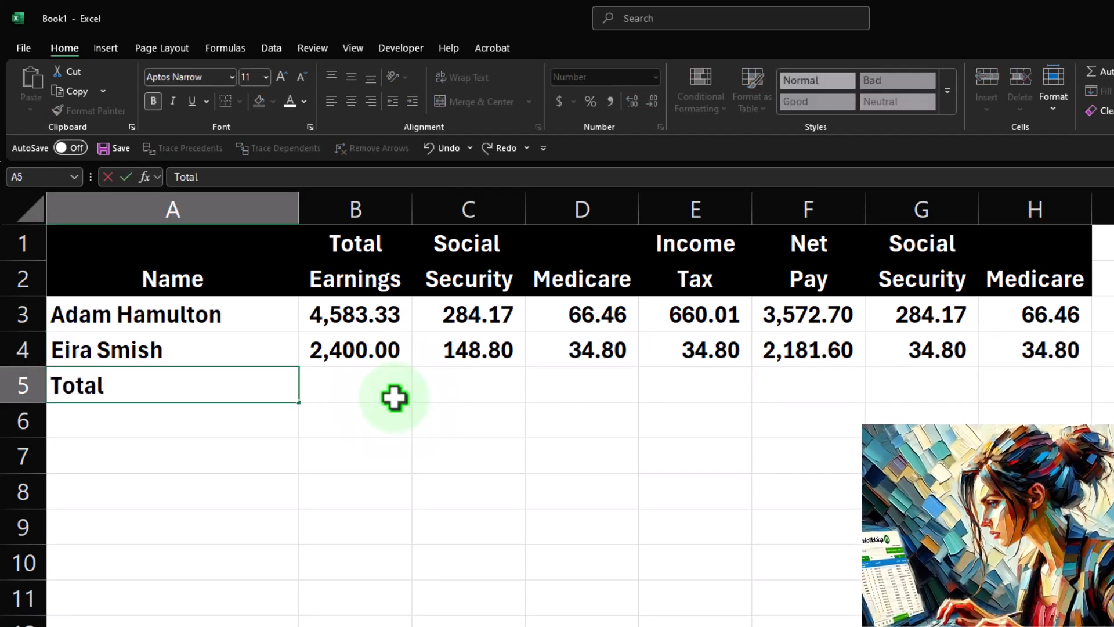
pyautogui.press('Return')
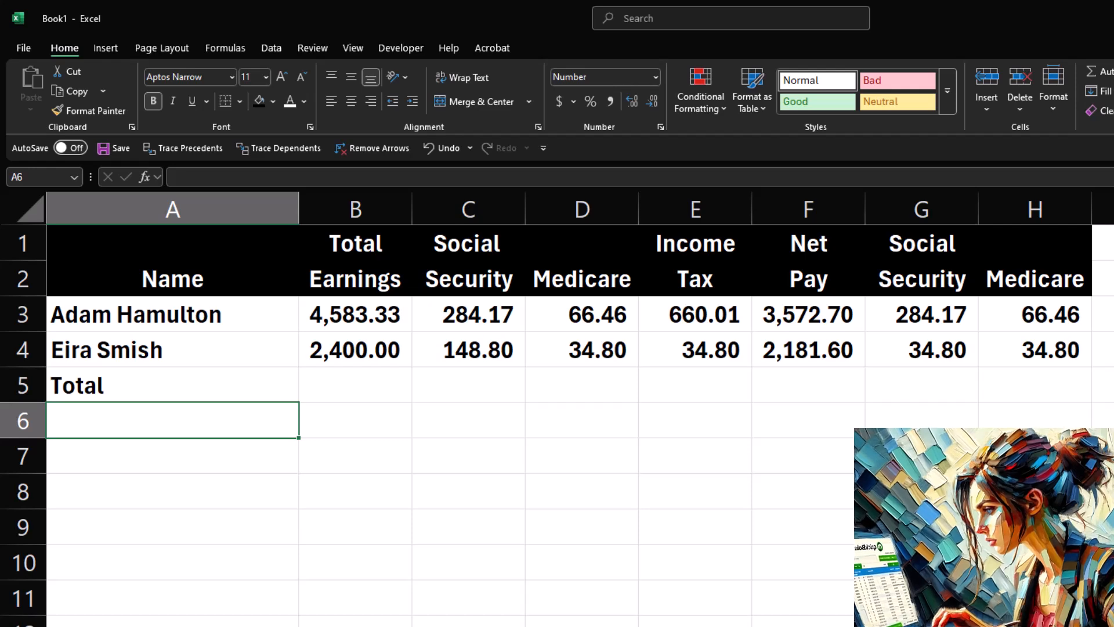
# Sum B3:B4 in B5 and fill the total formula across the row through H5.
pyautogui.click(264, 459)
pyautogui.click(331, 388)
pyautogui.write('=sum(')
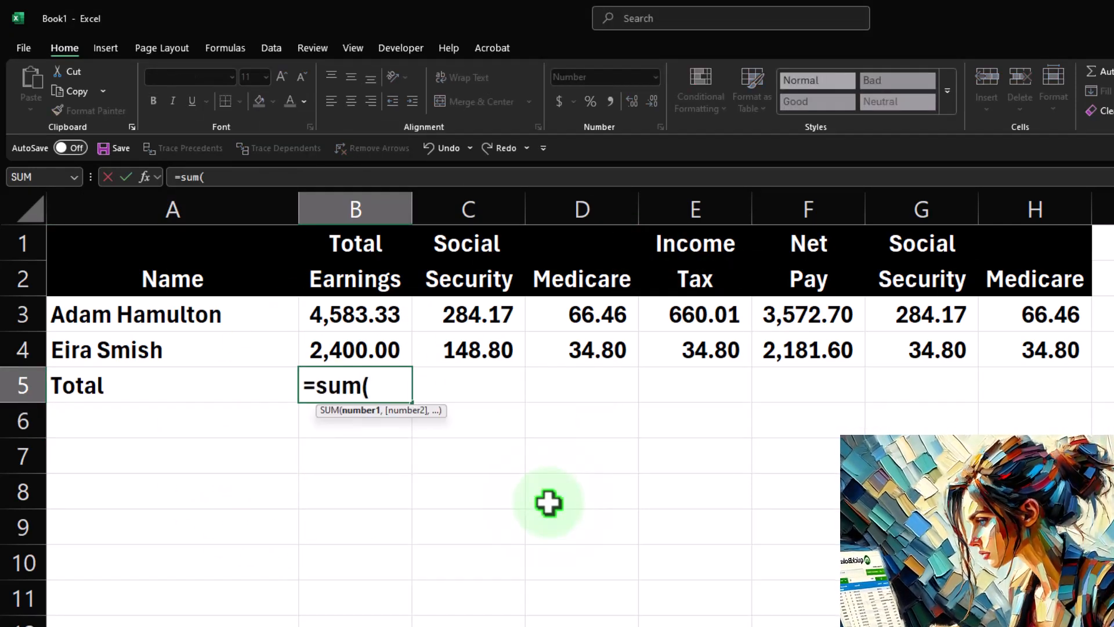
pyautogui.press('Up')
pyautogui.hotkey('shift', 'Up')
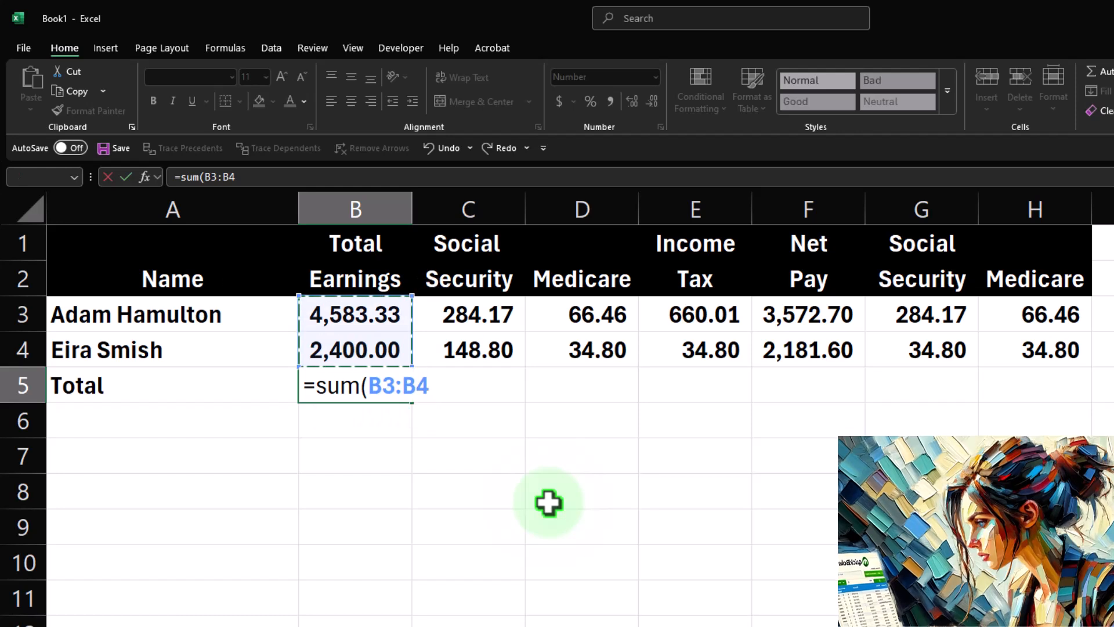
pyautogui.press('Return')
pyautogui.click(404, 397)
pyautogui.moveTo(406, 398); pyautogui.dragTo(1036, 395)
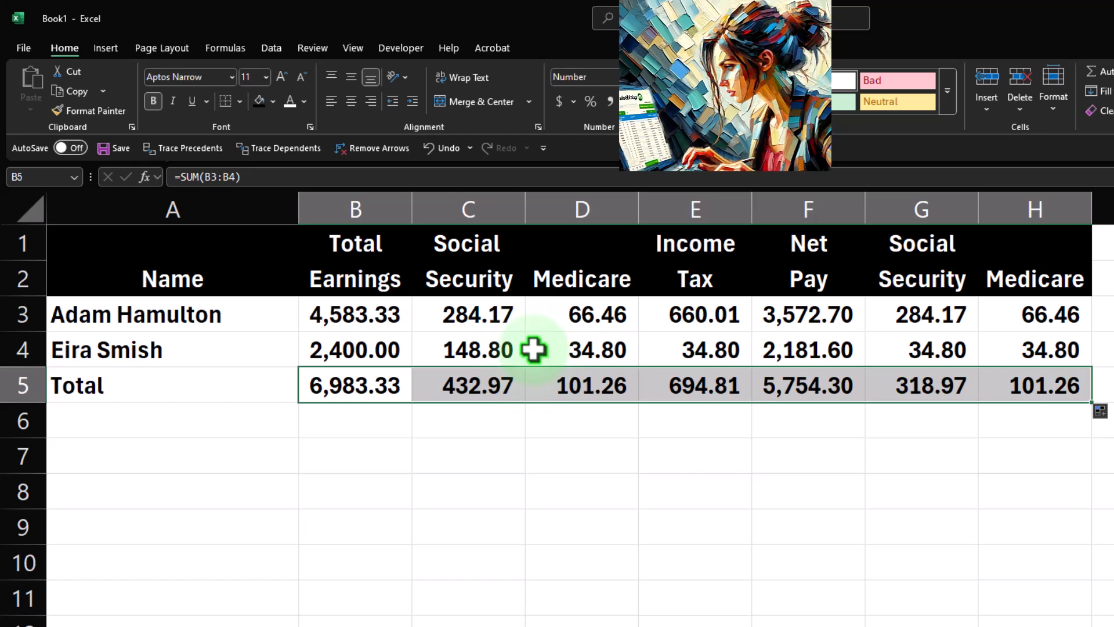
# Review the formulas in the employee rows and the total row.
pyautogui.click(403, 350)
pyautogui.moveTo(502, 352); pyautogui.dragTo(737, 352)
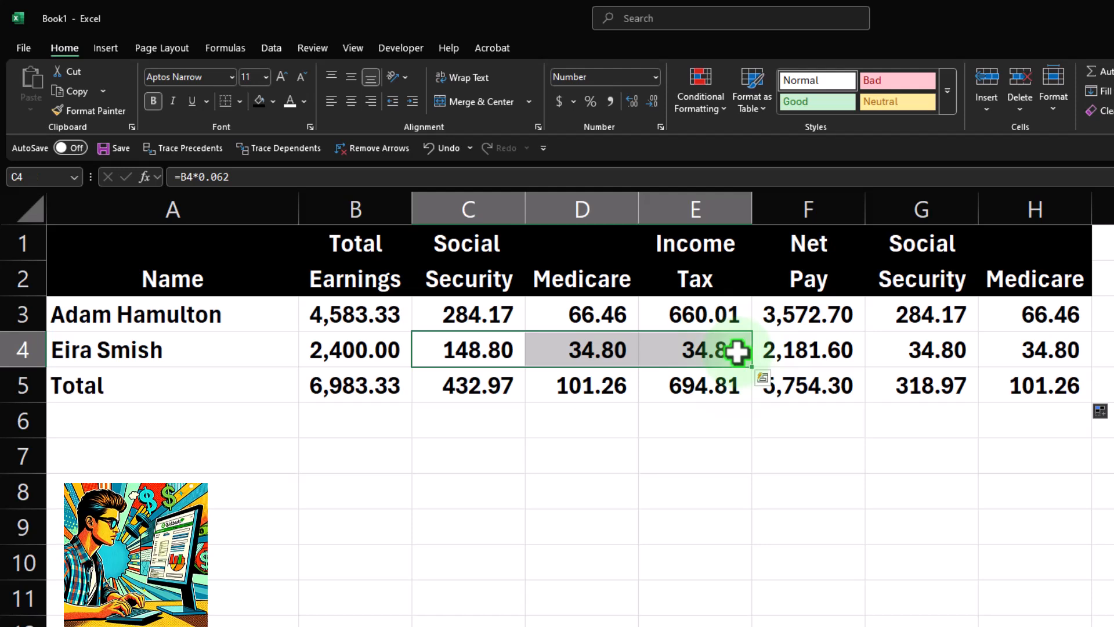
pyautogui.click(804, 338)
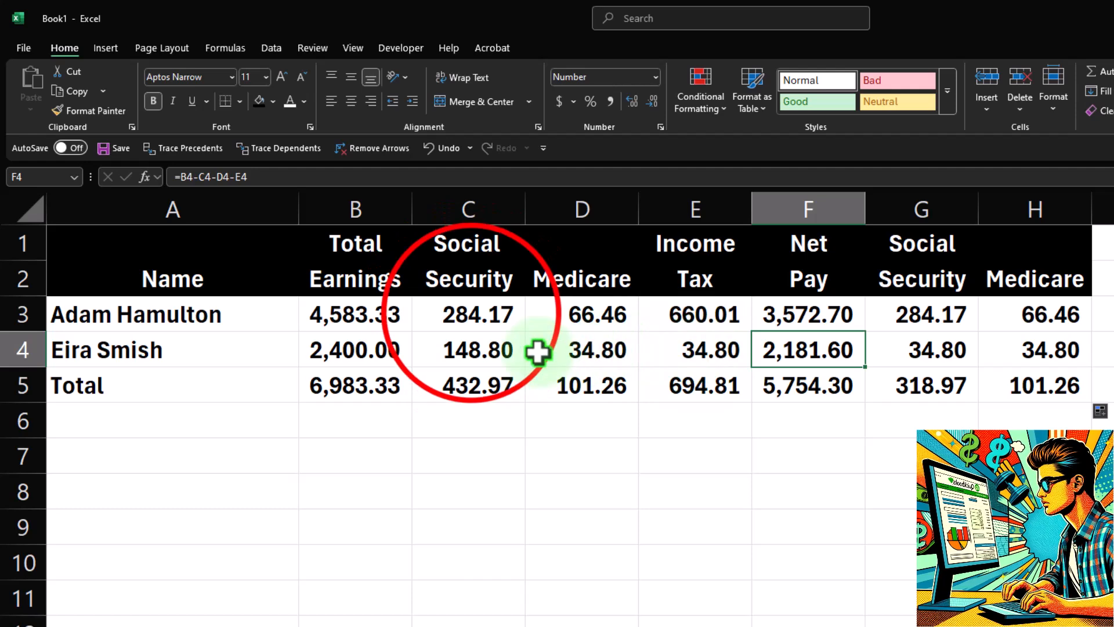
pyautogui.click(470, 316)
pyautogui.moveTo(525, 328); pyautogui.dragTo(663, 392)
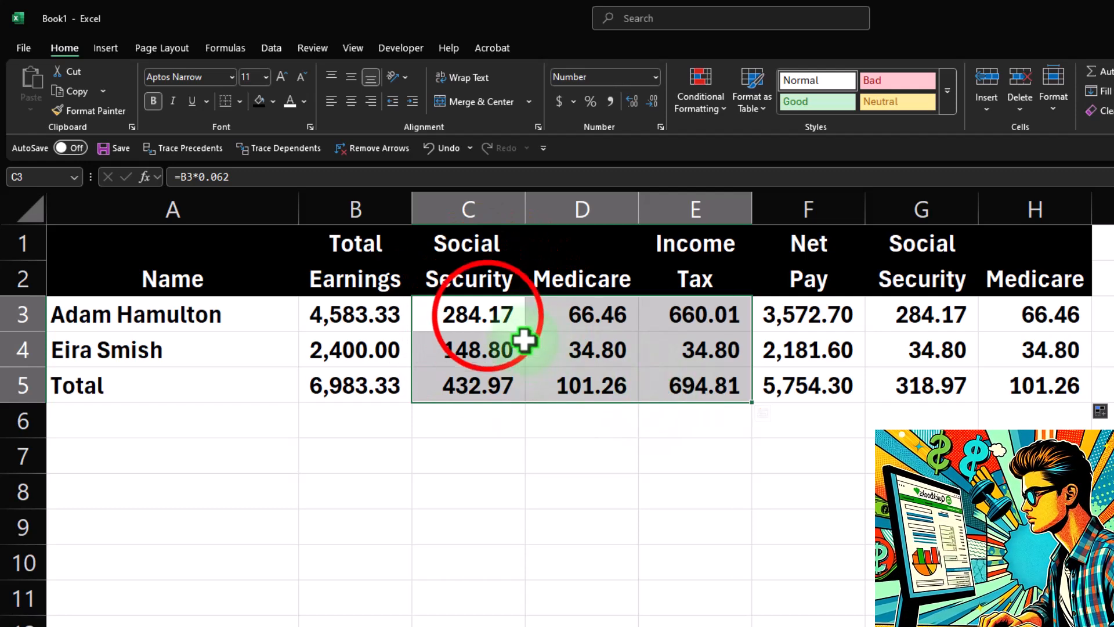
pyautogui.moveTo(464, 315); pyautogui.dragTo(685, 377)
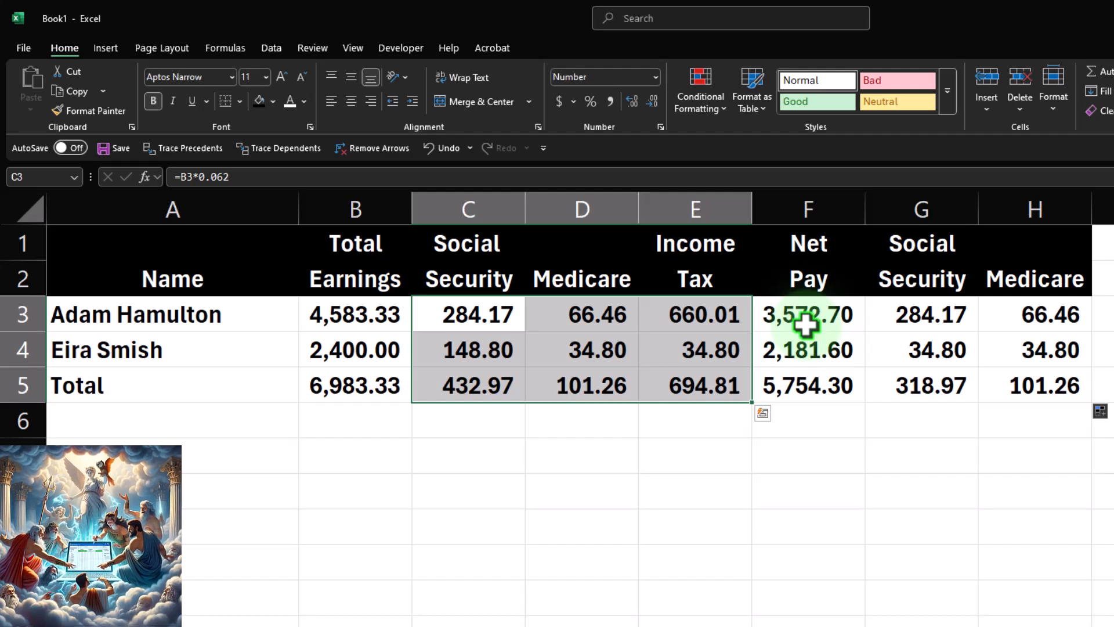
pyautogui.click(475, 491)
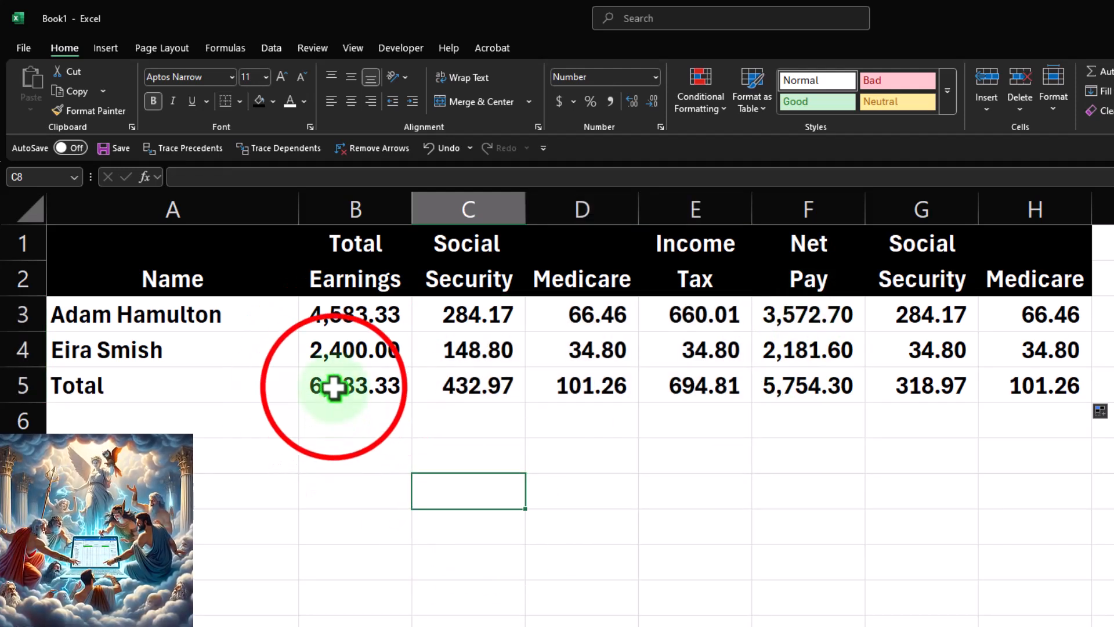
pyautogui.moveTo(331, 385); pyautogui.dragTo(1020, 384)
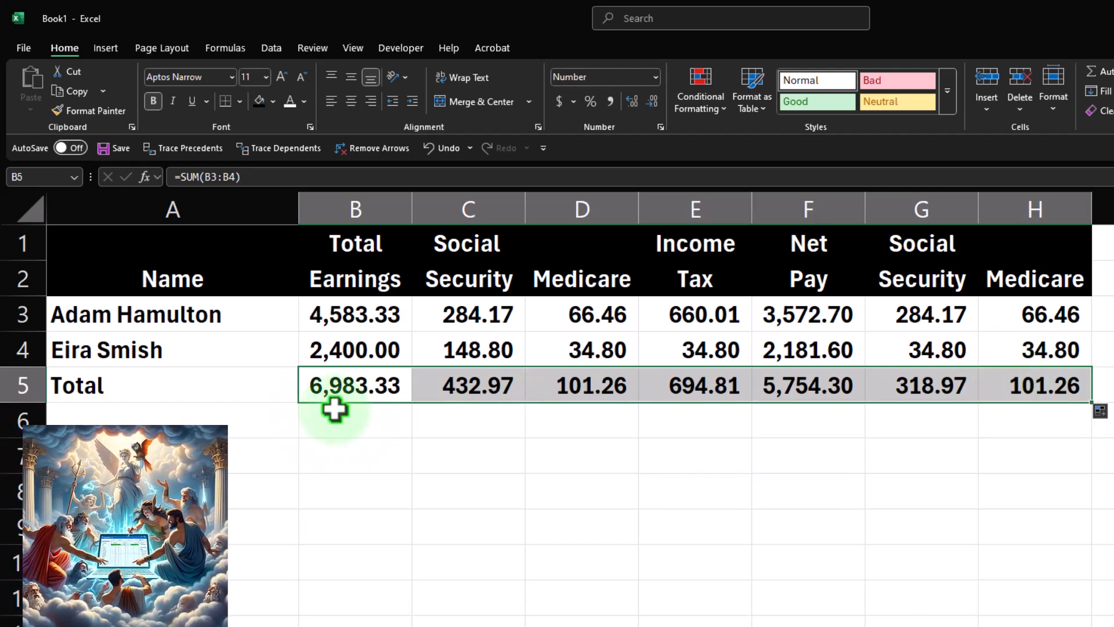
pyautogui.click(214, 319)
pyautogui.click(187, 349)
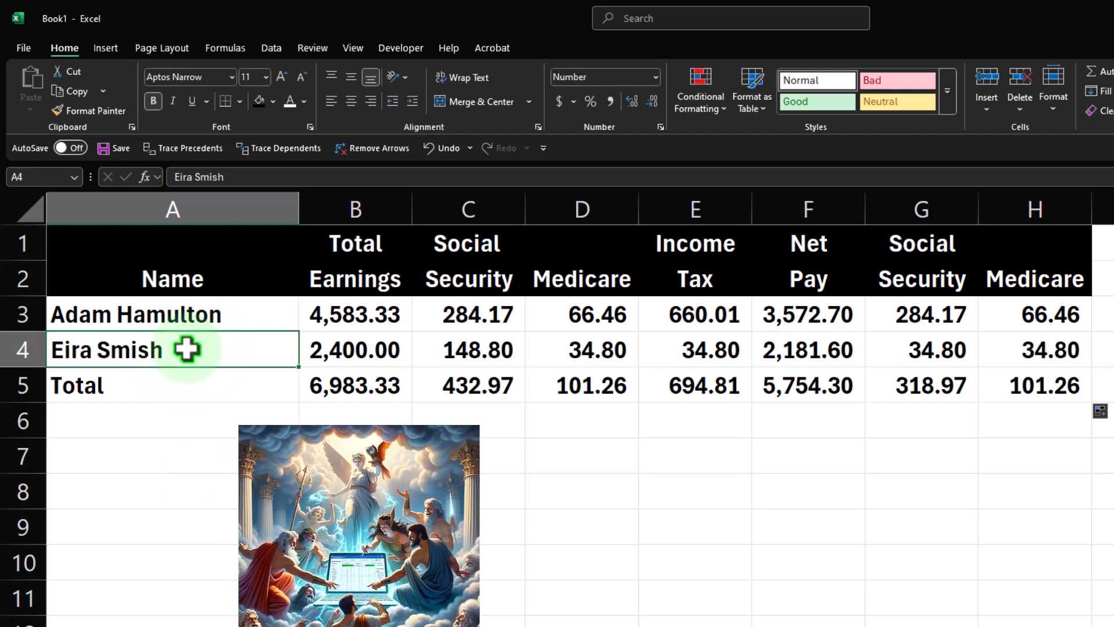
pyautogui.click(798, 385)
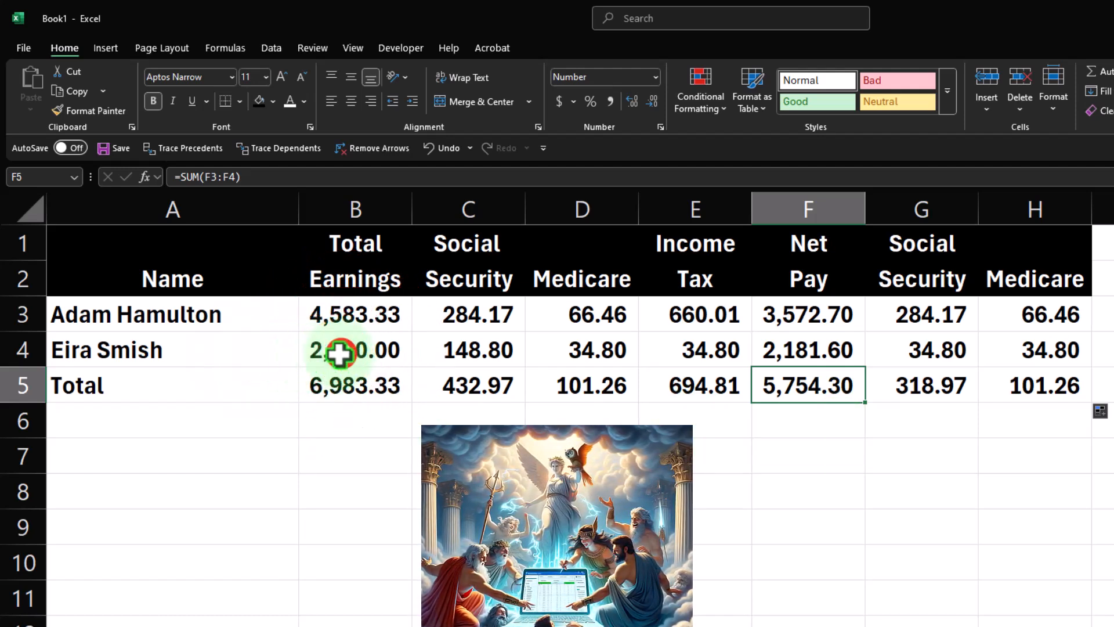
# Underline the second employee's amounts in B4:H4.
pyautogui.moveTo(341, 356); pyautogui.dragTo(980, 348)
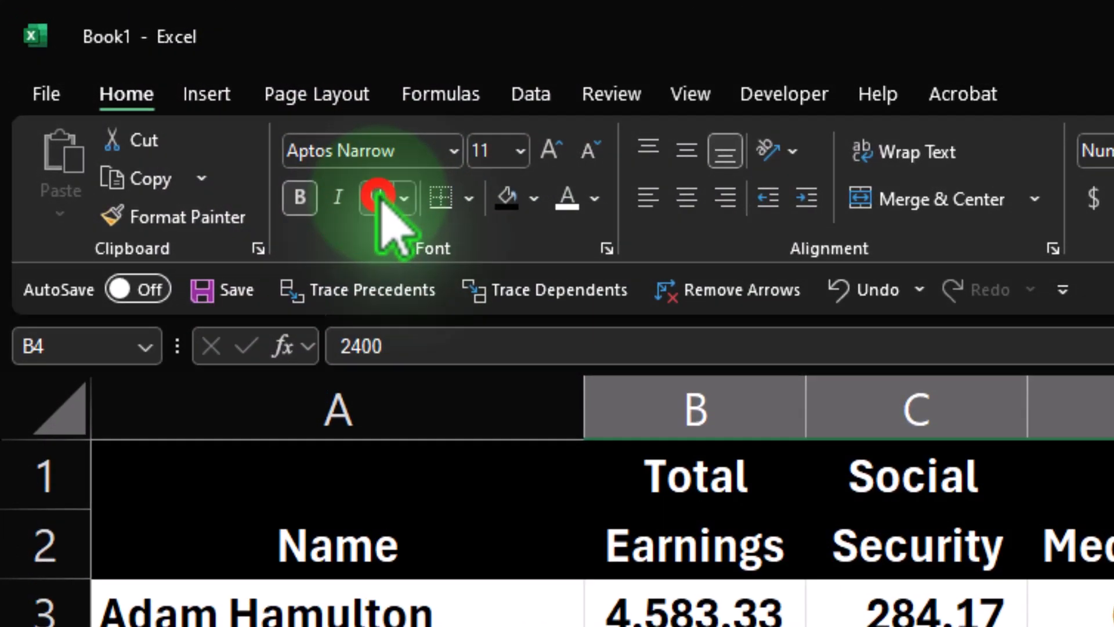
pyautogui.click(379, 197)
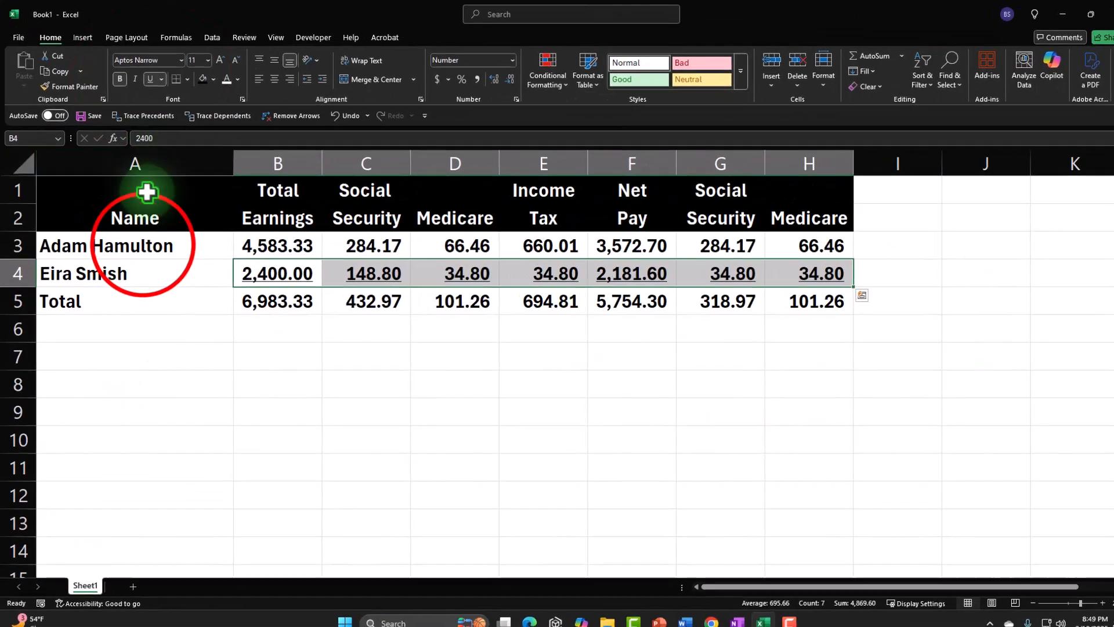
# Fill the table range A3:H5 with a light cyan custom colour.
pyautogui.moveTo(344, 615); pyautogui.dragTo(1113, 626)
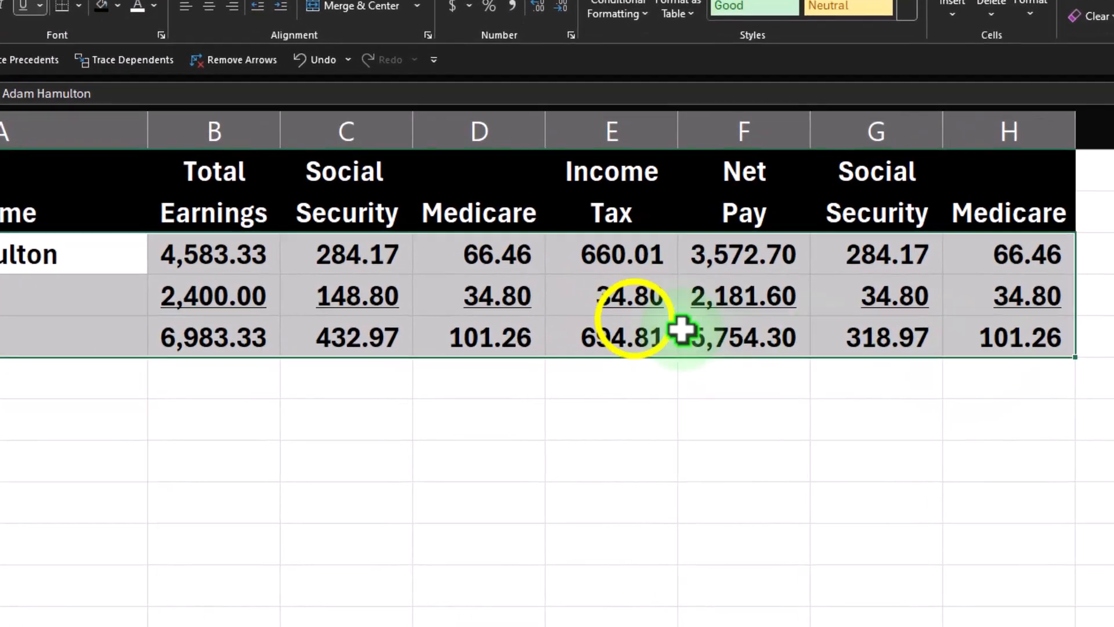
pyautogui.rightClick(711, 366)
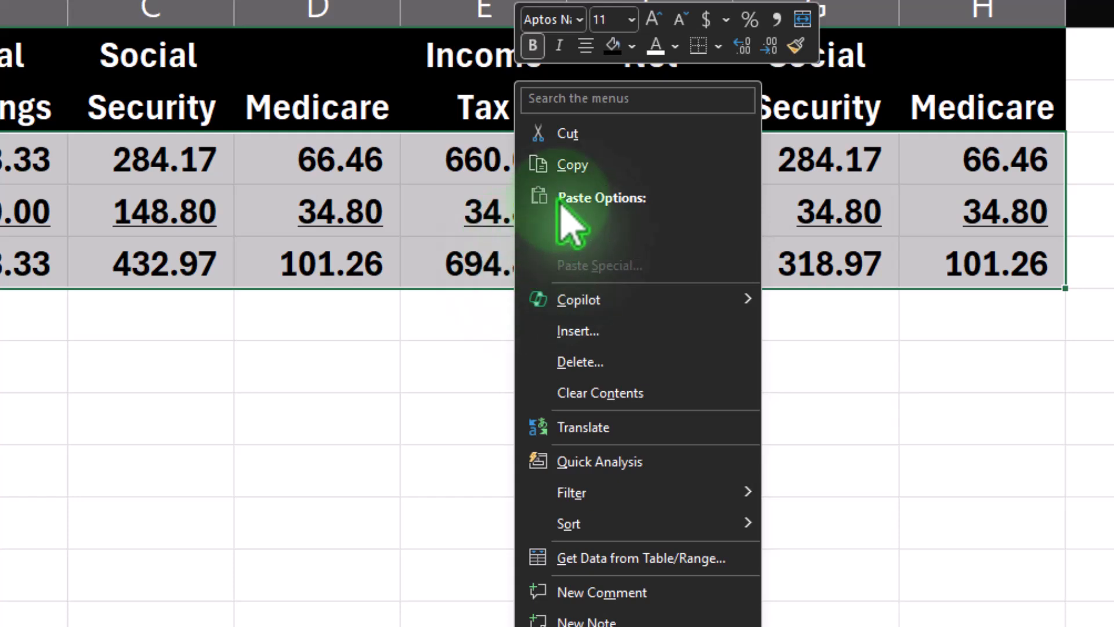
pyautogui.click(632, 46)
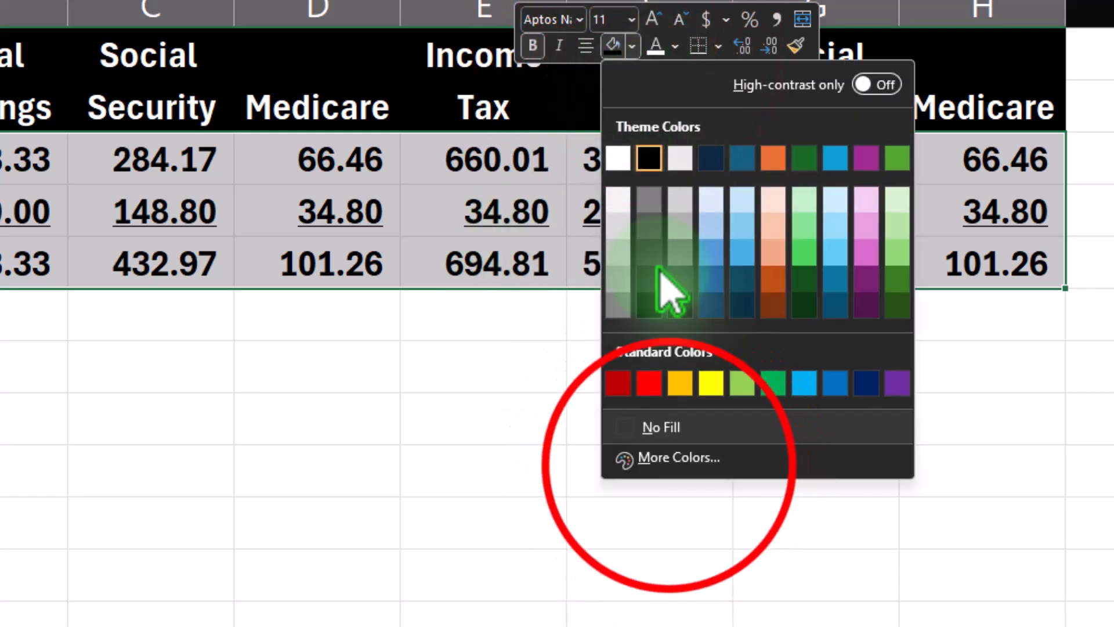
pyautogui.click(657, 464)
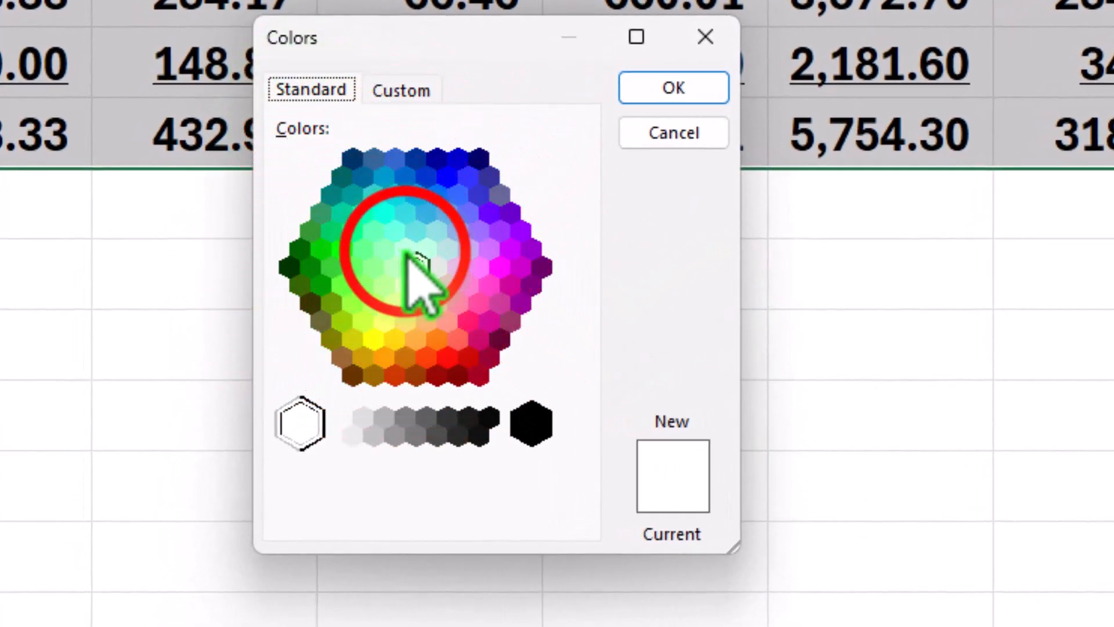
pyautogui.click(298, 348)
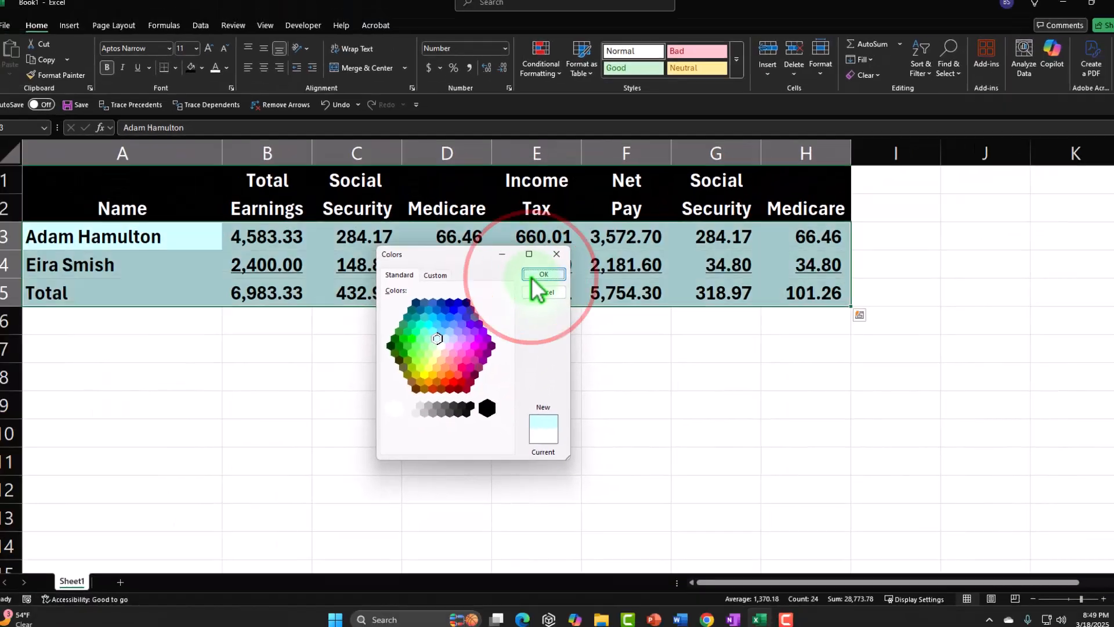
pyautogui.click(674, 88)
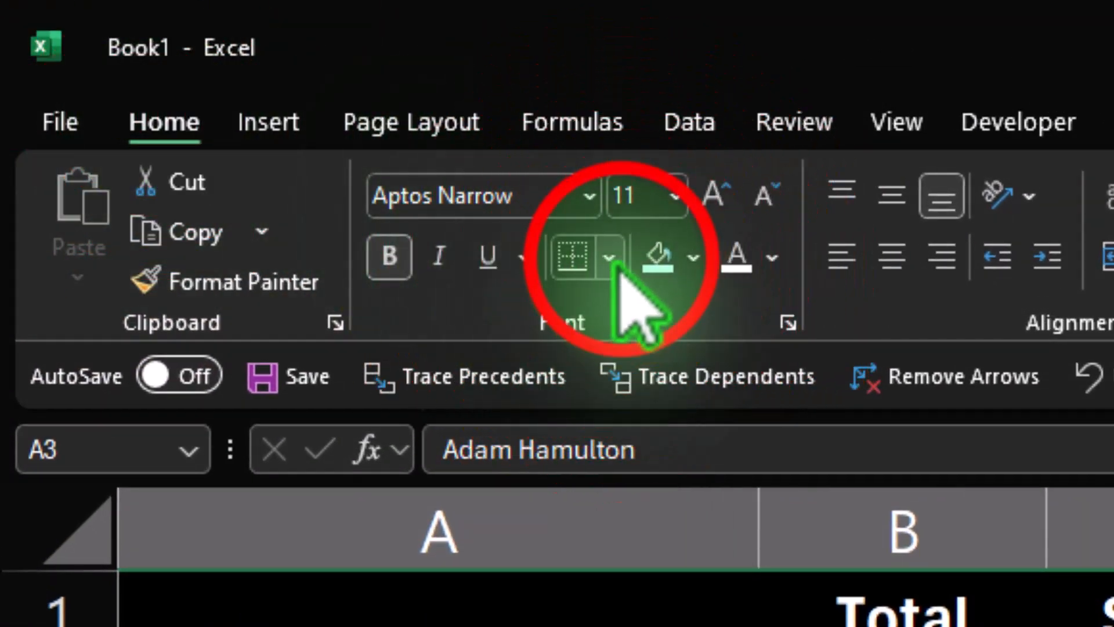
# Apply all borders to the table range A3:H5.
pyautogui.click(608, 257)
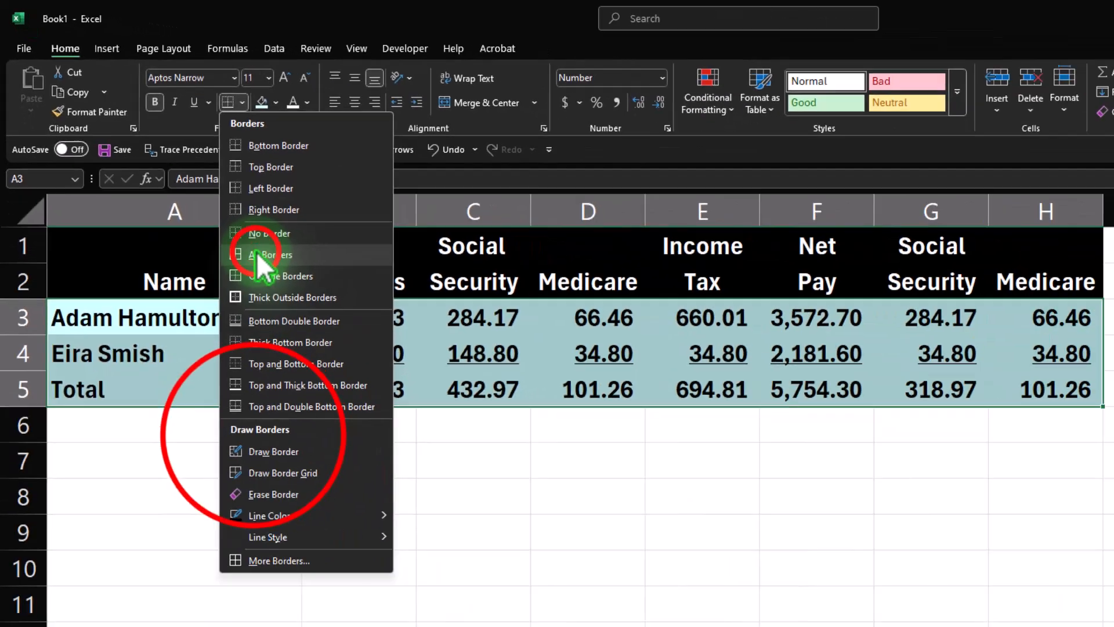
pyautogui.click(473, 446)
pyautogui.click(194, 328)
pyautogui.click(141, 357)
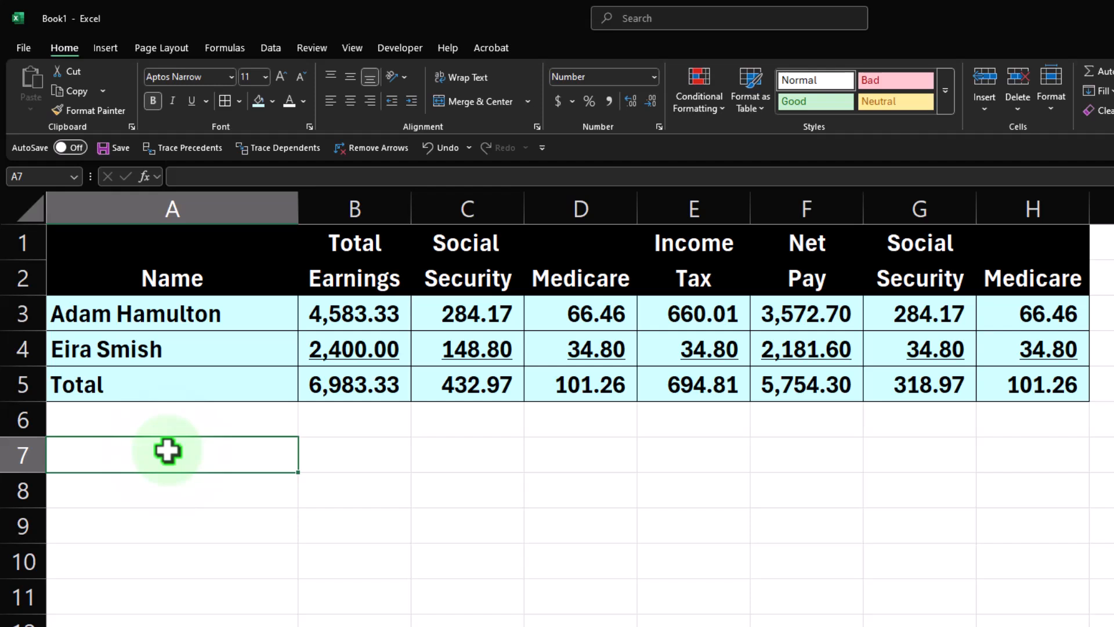
# Enter the date 1/31/2025 in cell A1, formatted as a Short Date.
pyautogui.press('Up')
pyautogui.press('Up')
pyautogui.press('Up')
pyautogui.press('Up')
pyautogui.press('Up')
pyautogui.press('Up')
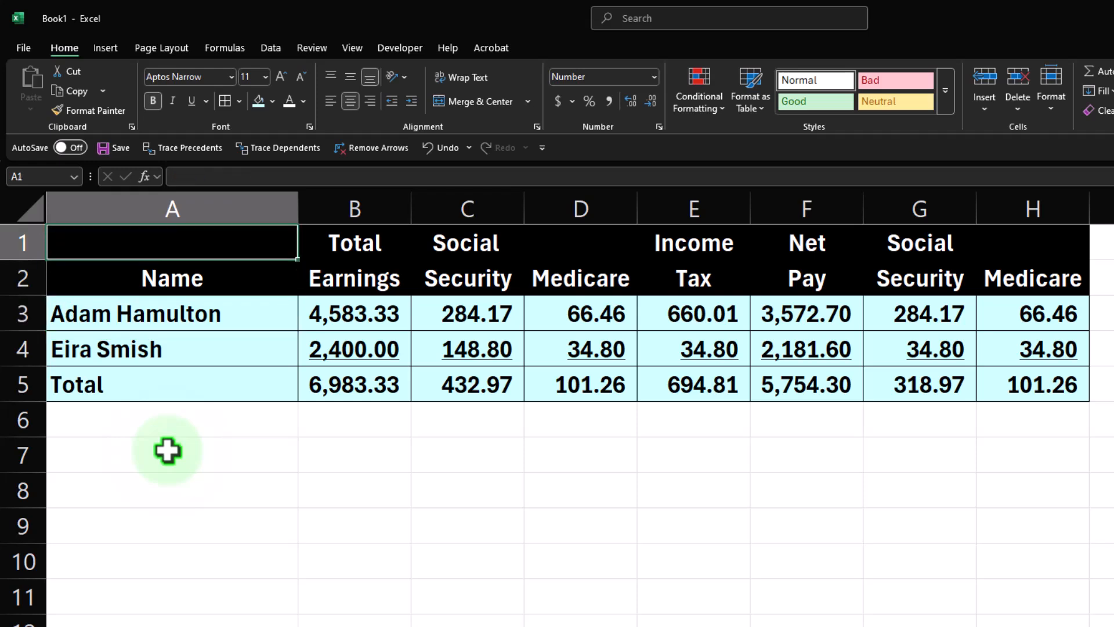
pyautogui.write('1/31')
pyautogui.hotkey('ctrl', 'Return')
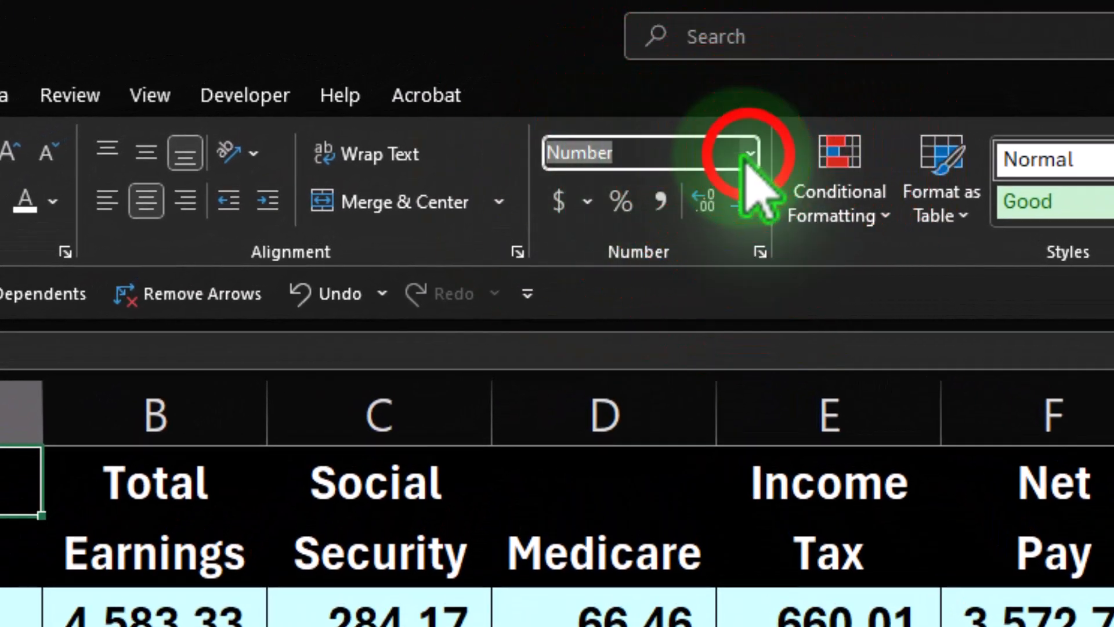
pyautogui.click(664, 86)
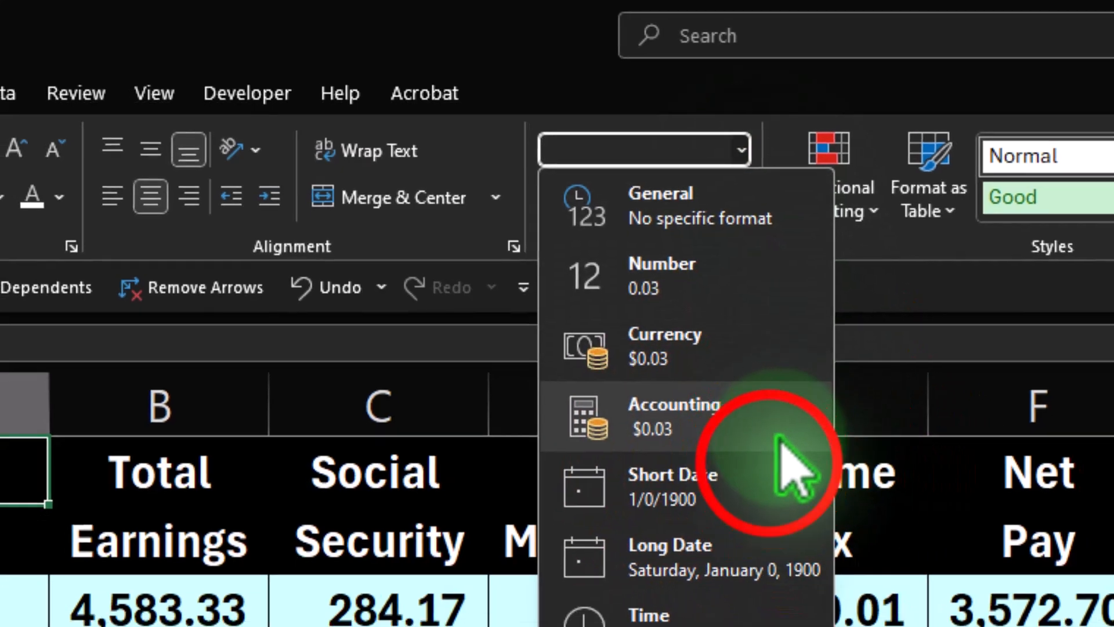
pyautogui.click(778, 493)
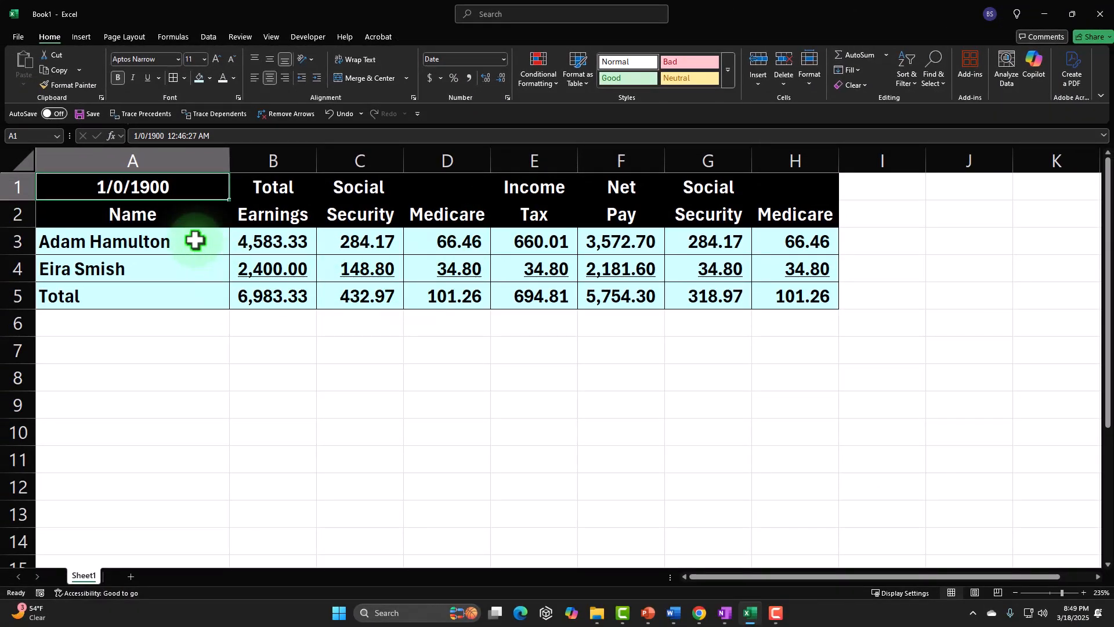
pyautogui.write('1/31/2025')
pyautogui.press('Return')
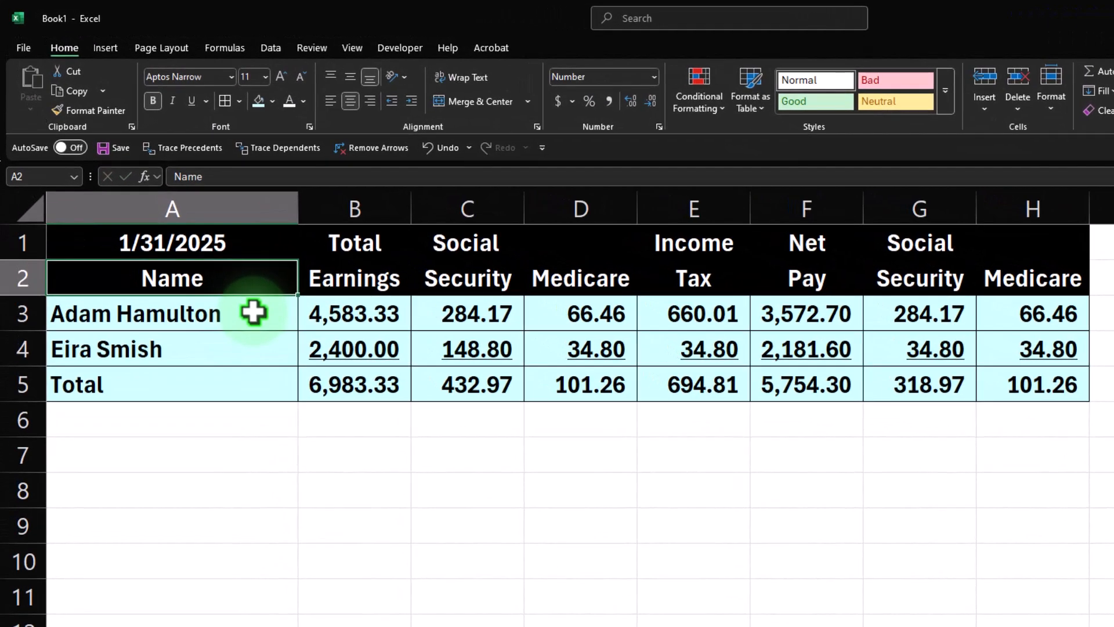
pyautogui.press('Up')
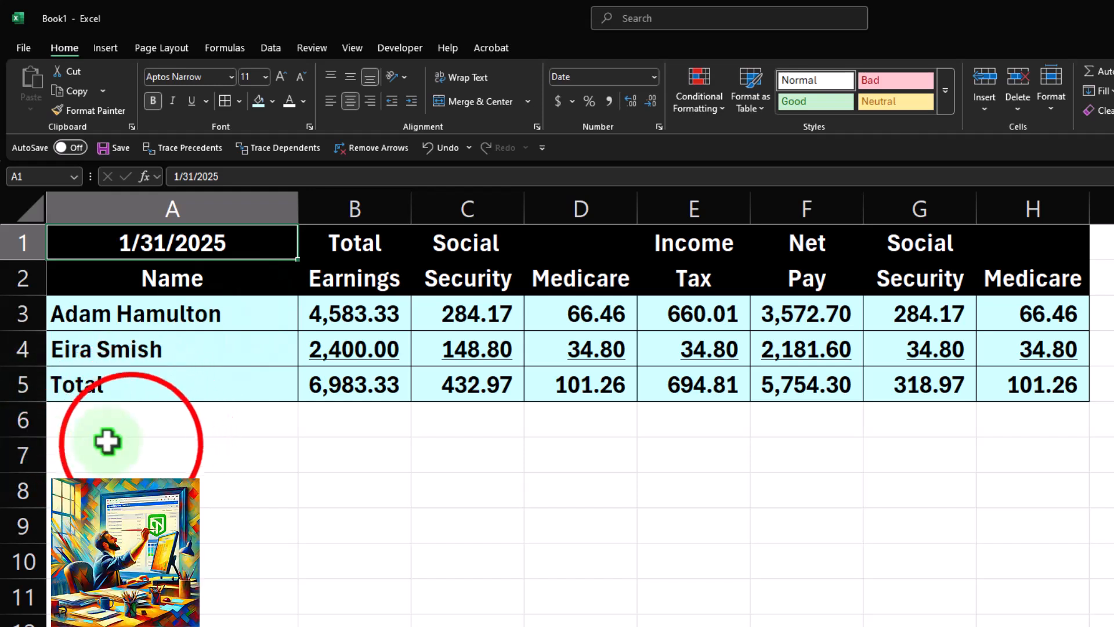
# Link cell B7 to the first employee's name with the formula =A3.
pyautogui.click(132, 444)
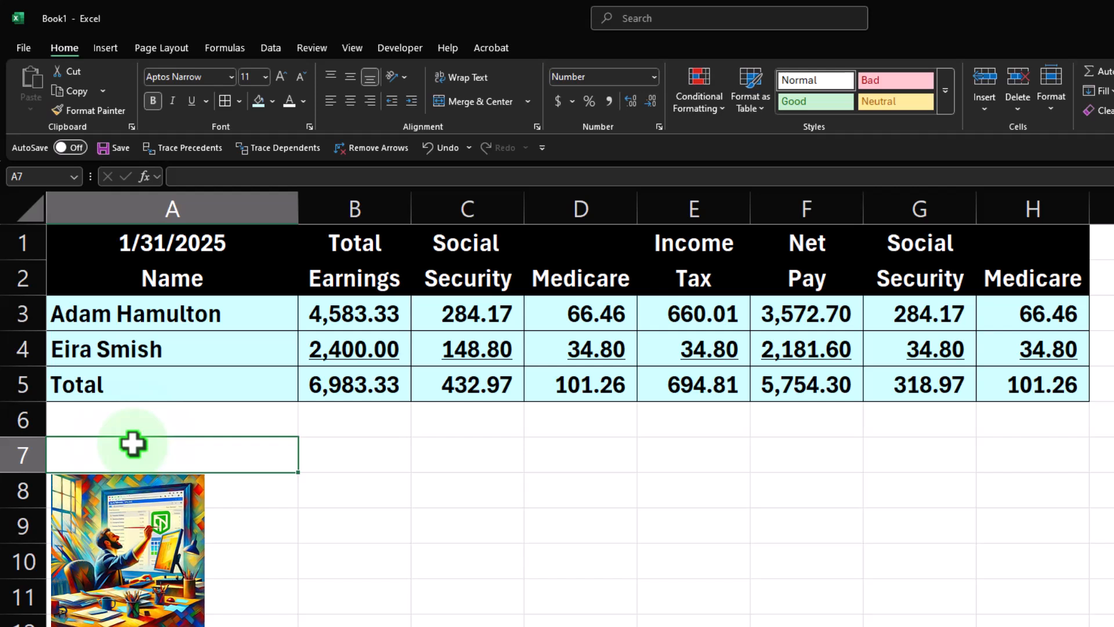
pyautogui.press('Right')
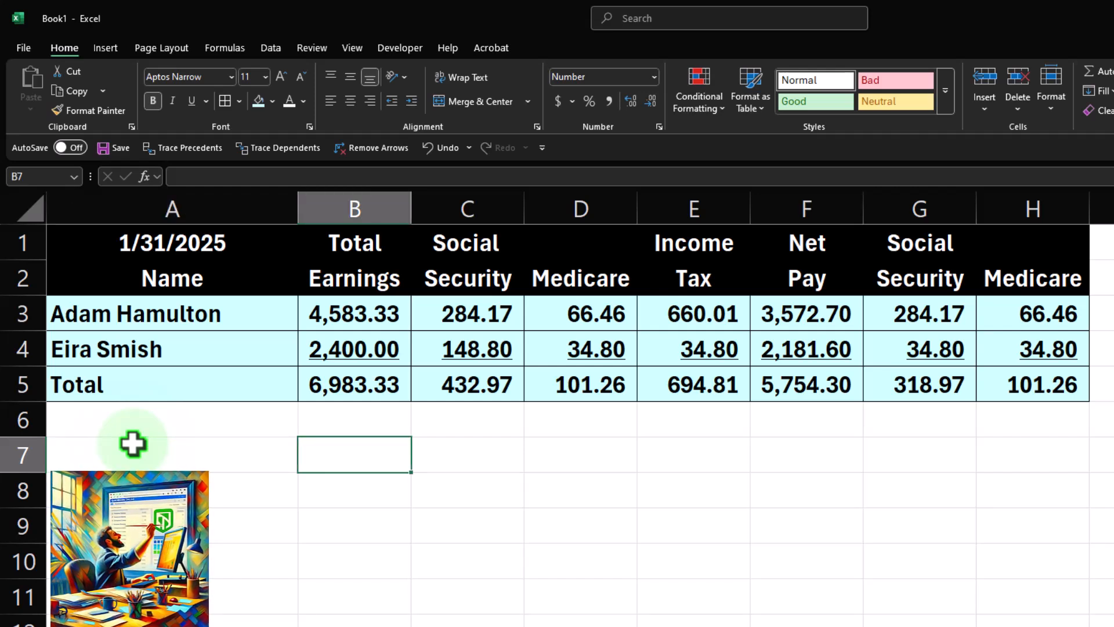
pyautogui.write('A')
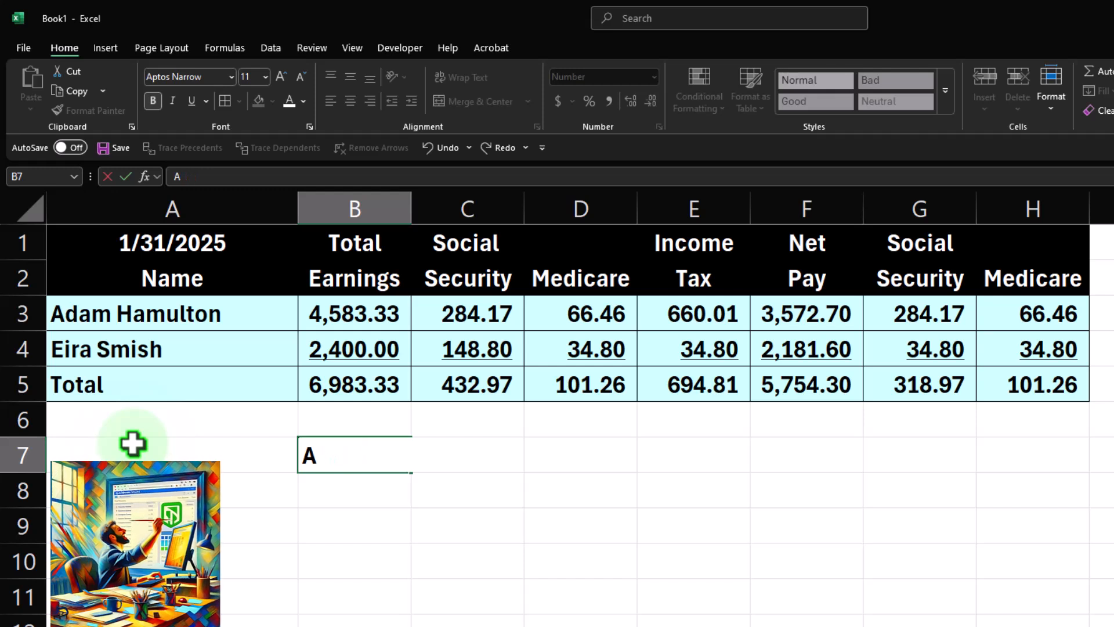
pyautogui.write('=')
pyautogui.press('Up')
pyautogui.press('Up')
pyautogui.press('Up')
pyautogui.press('Up')
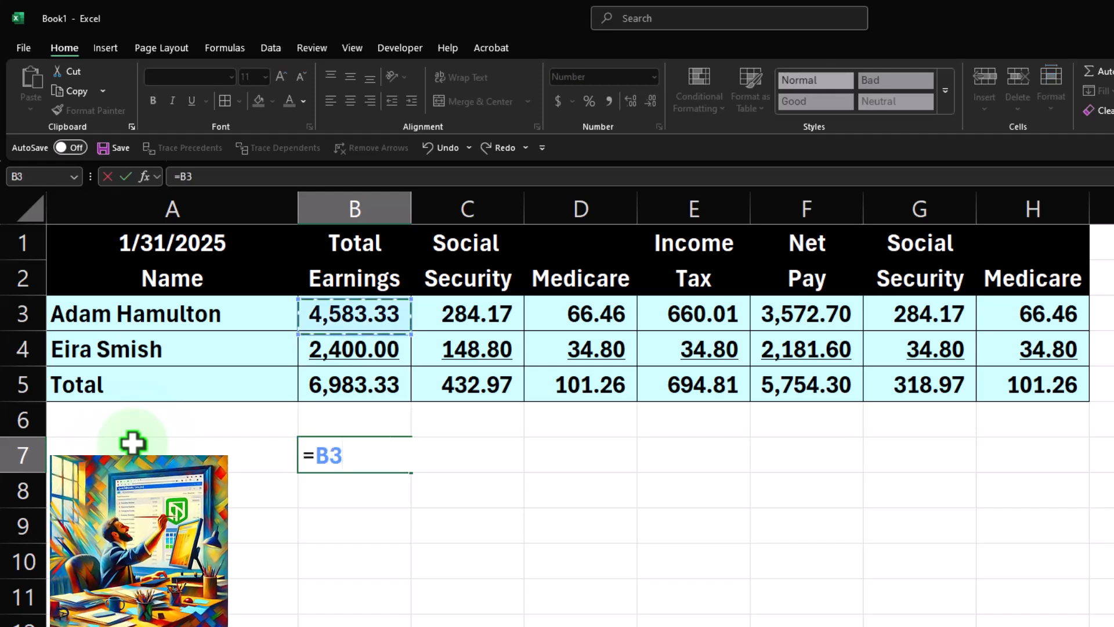
pyautogui.press('Left')
pyautogui.press('Return')
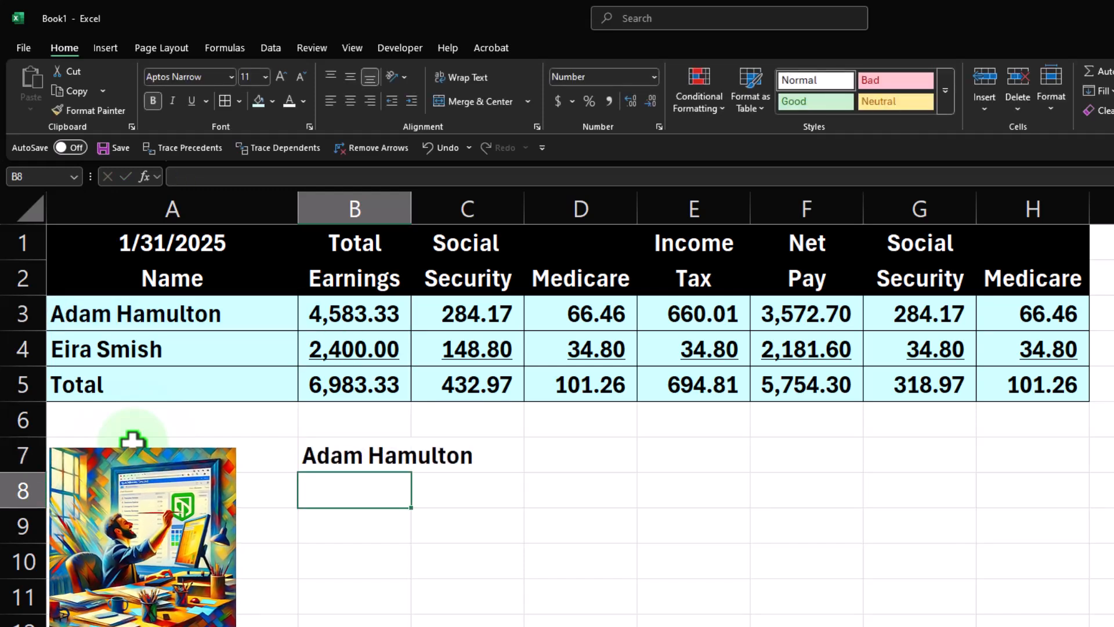
# Enter the column headings Debit and Creit in B8 and C8.
pyautogui.write('Debit')
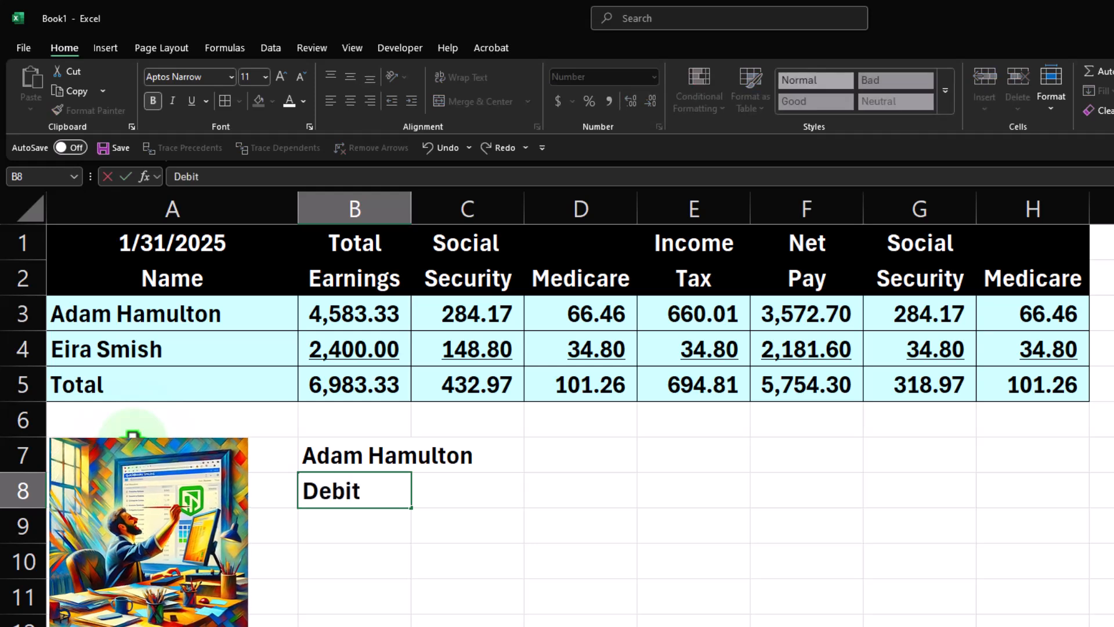
pyautogui.press('Tab')
pyautogui.write('Creit')
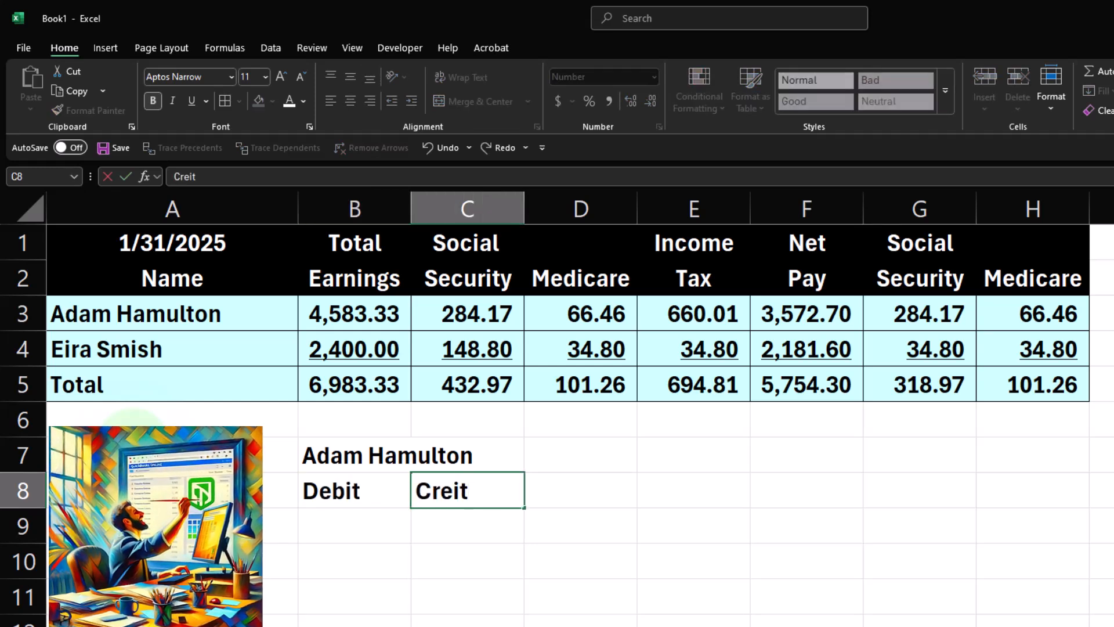
pyautogui.press('Tab')
pyautogui.press('Tab')
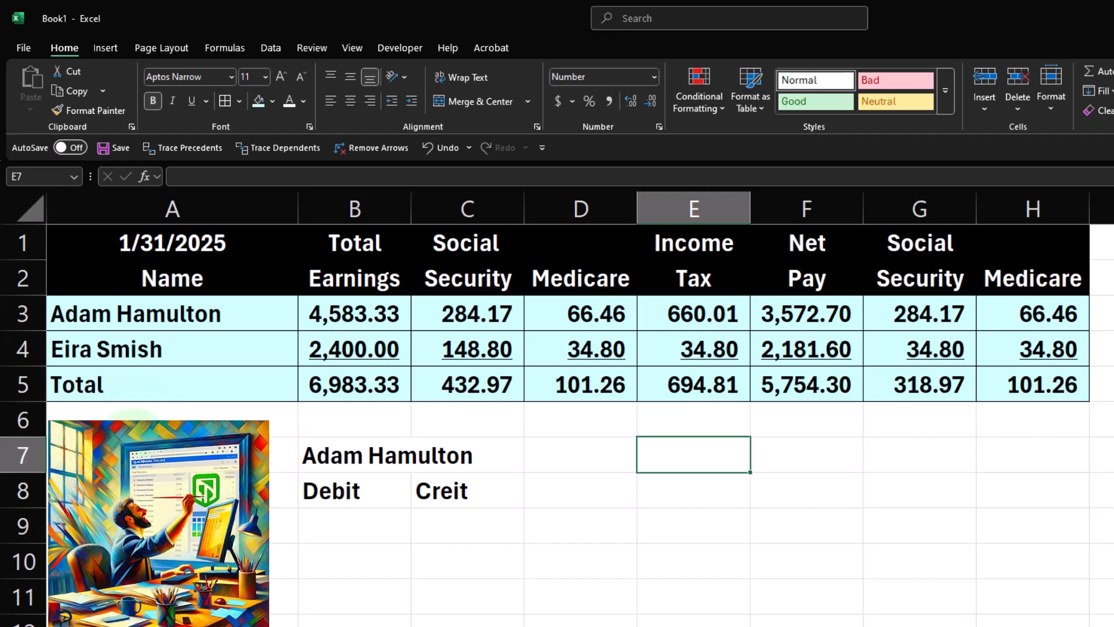
# Enter Debits and Credits headings in E8 and F8 for the second employee's section.
pyautogui.write('Erica')
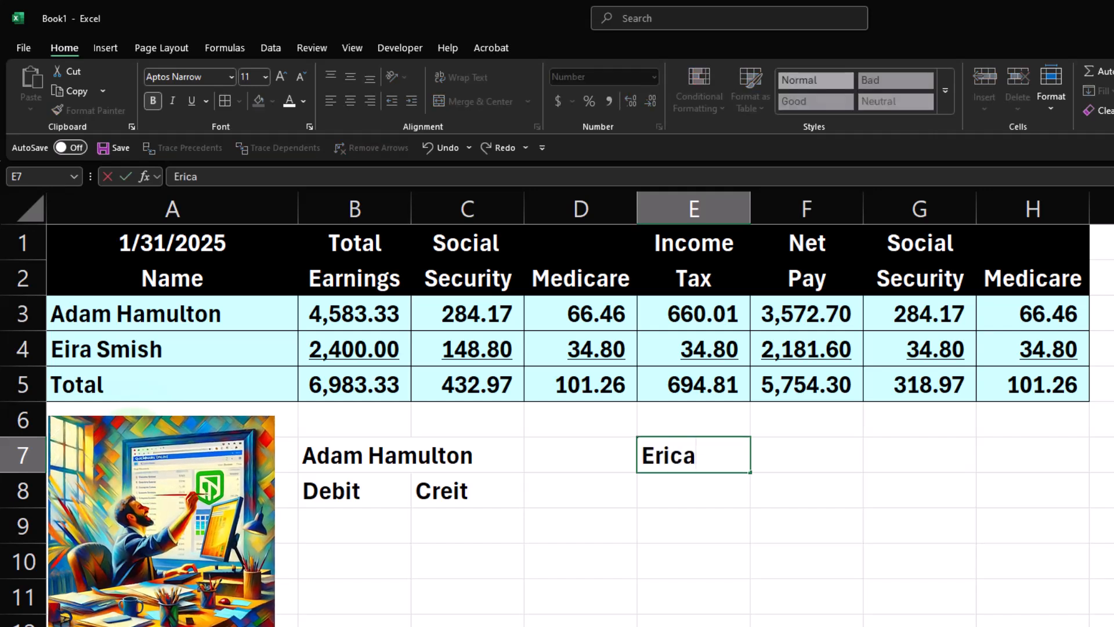
pyautogui.press('Return')
pyautogui.write('Debits')
pyautogui.press('Tab')
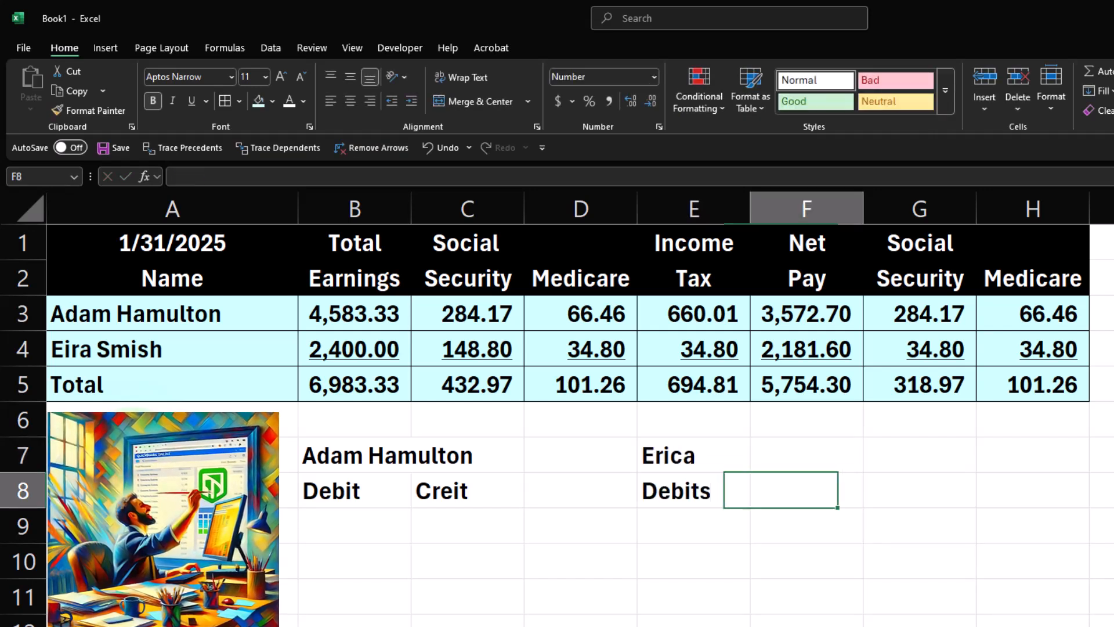
pyautogui.write('Credits')
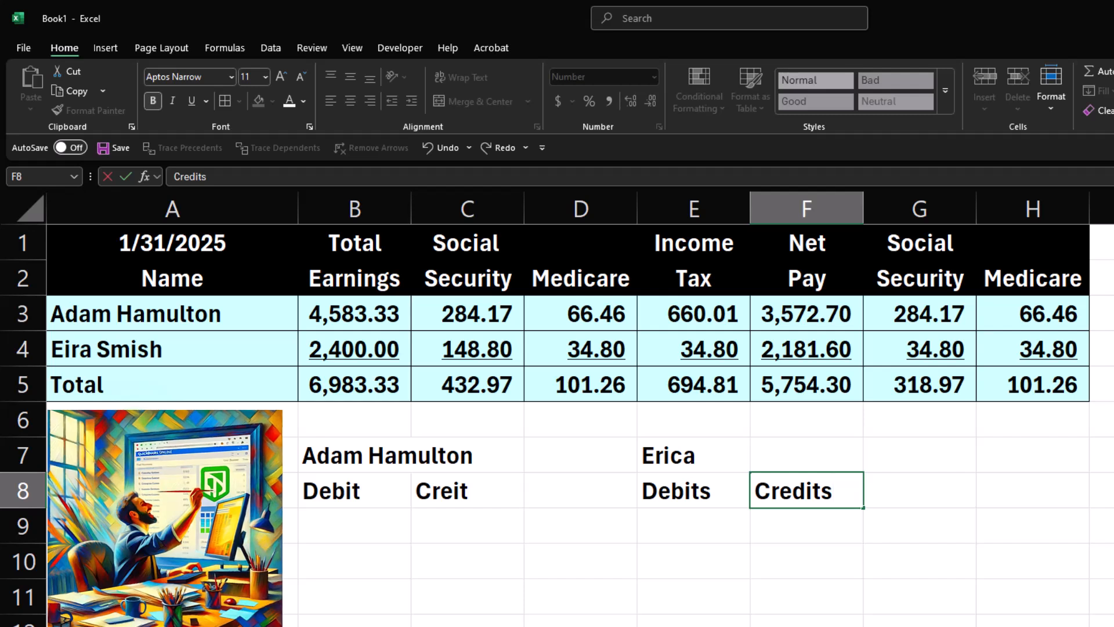
# Link cell E7 to the second employee's name with the formula =+A4.
pyautogui.press('Up')
pyautogui.press('Left')
pyautogui.write('+')
pyautogui.press('Left')
pyautogui.press('Left')
pyautogui.press('Left')
pyautogui.press('Left')
pyautogui.press('Up')
pyautogui.press('Up')
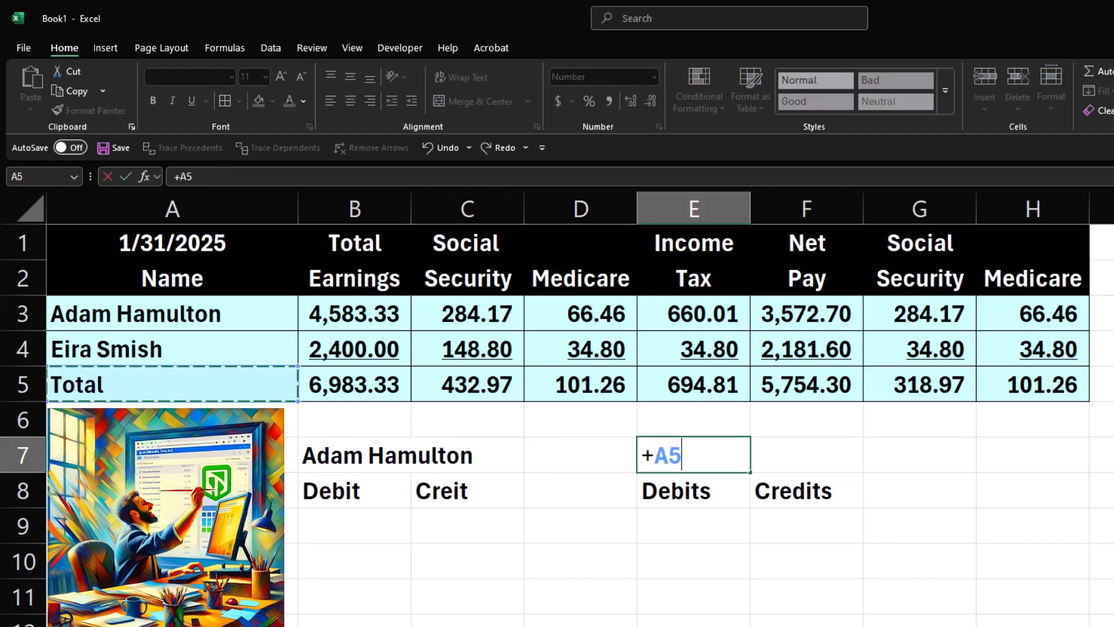
pyautogui.press('Up')
pyautogui.press('Return')
# Add a Total heading in H7, with H8 linked to E8 and I8 linked to F8.
pyautogui.press('Right')
pyautogui.press('Right')
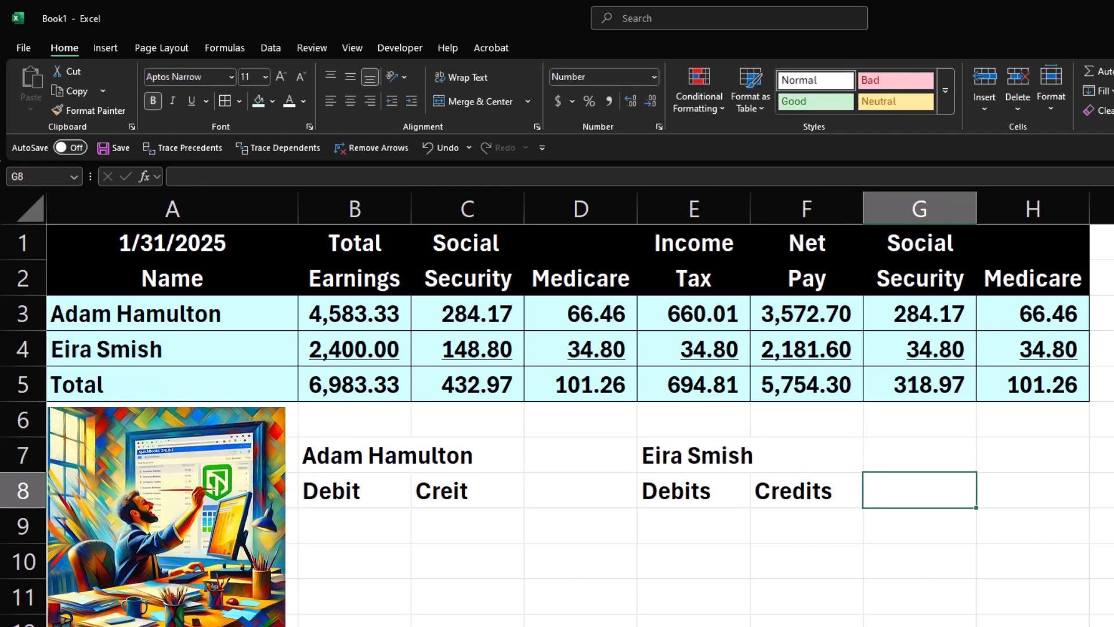
pyautogui.press('Right')
pyautogui.press('Up')
pyautogui.write('To')
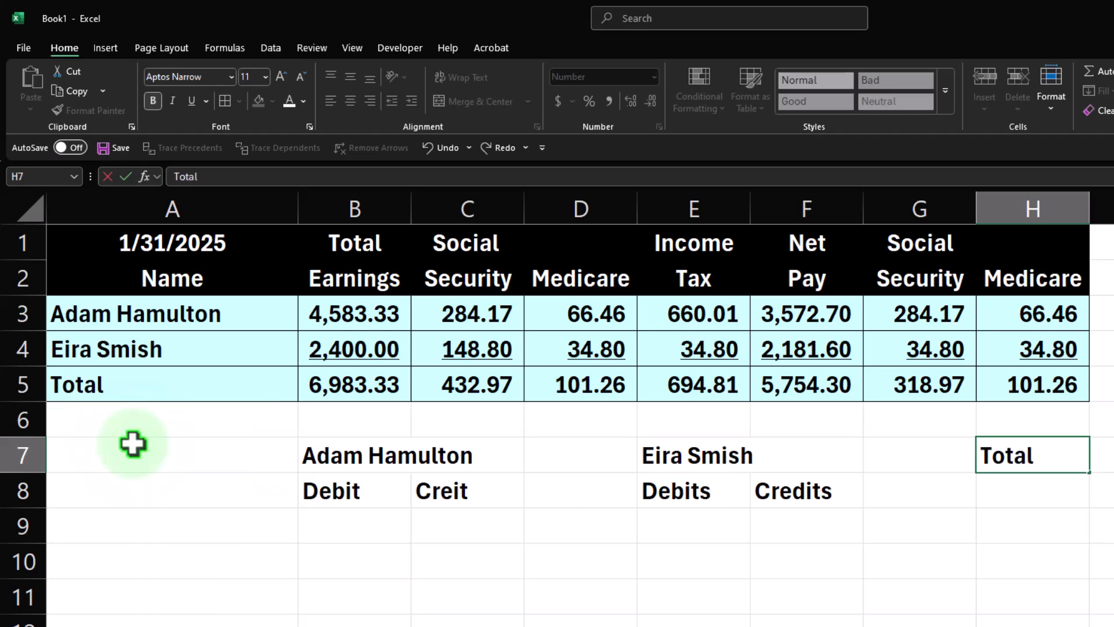
pyautogui.press('Return')
pyautogui.write('+E8')
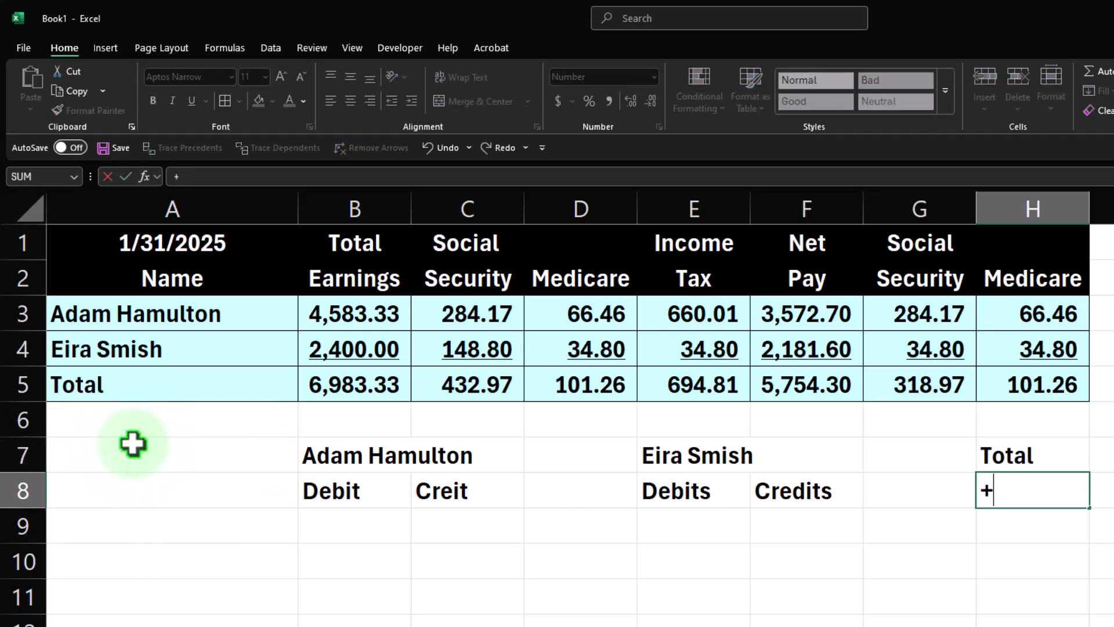
pyautogui.press('Return')
pyautogui.press('Right')
pyautogui.press('Up')
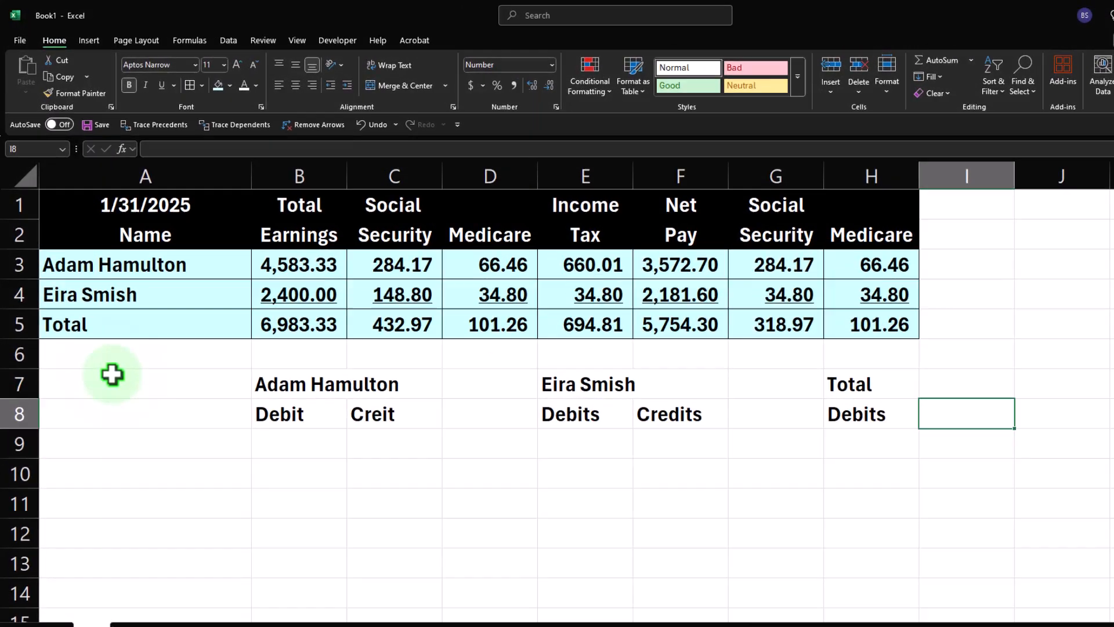
pyautogui.write('+')
pyautogui.press('Left')
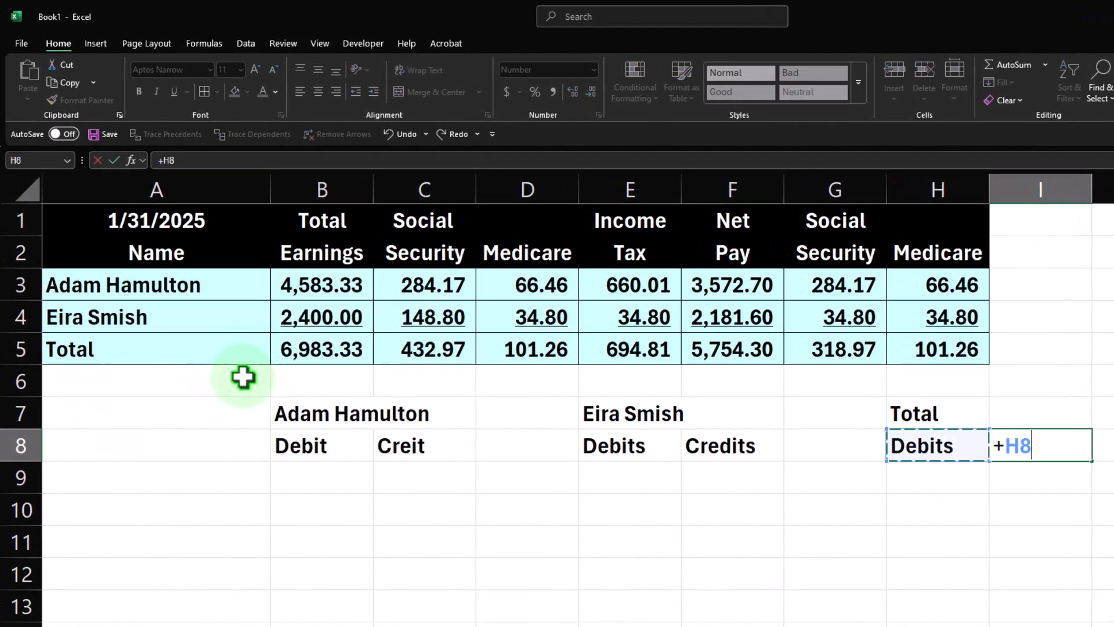
pyautogui.press('Left')
pyautogui.press('Left')
pyautogui.press('Return')
pyautogui.press('Up')
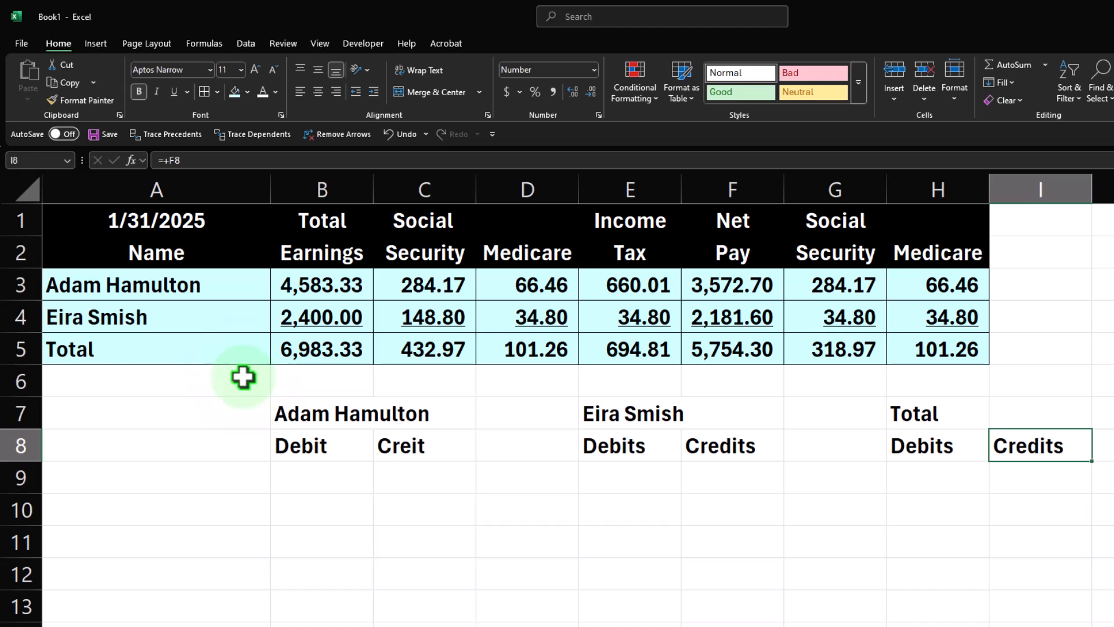
# Fill the heading block A7:I8 with black and center its text.
pyautogui.click(292, 414)
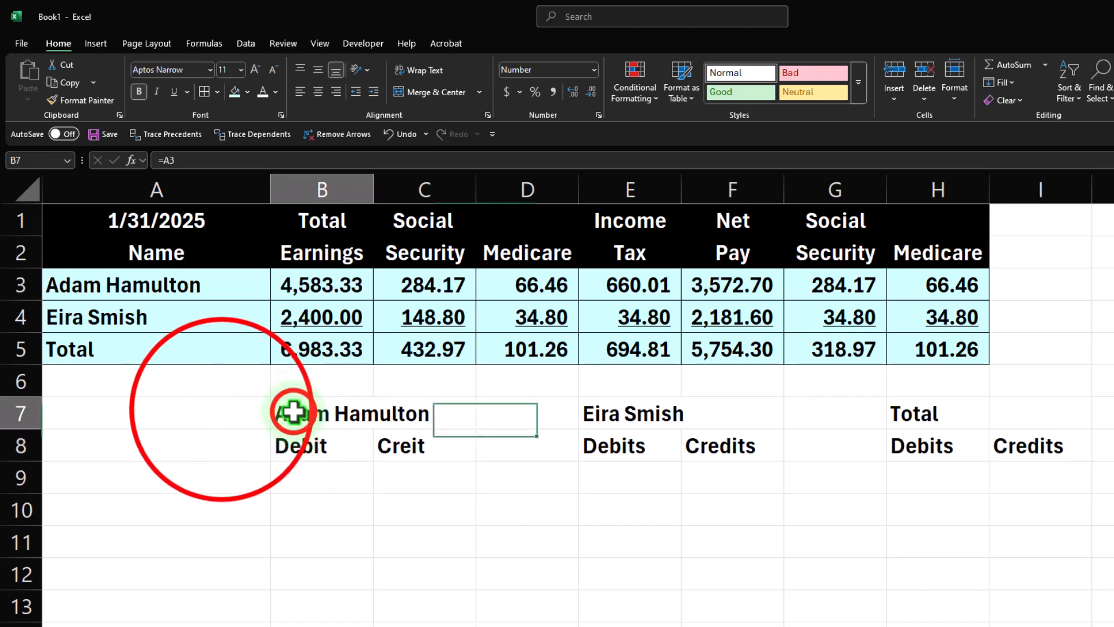
pyautogui.moveTo(258, 412); pyautogui.dragTo(1025, 447)
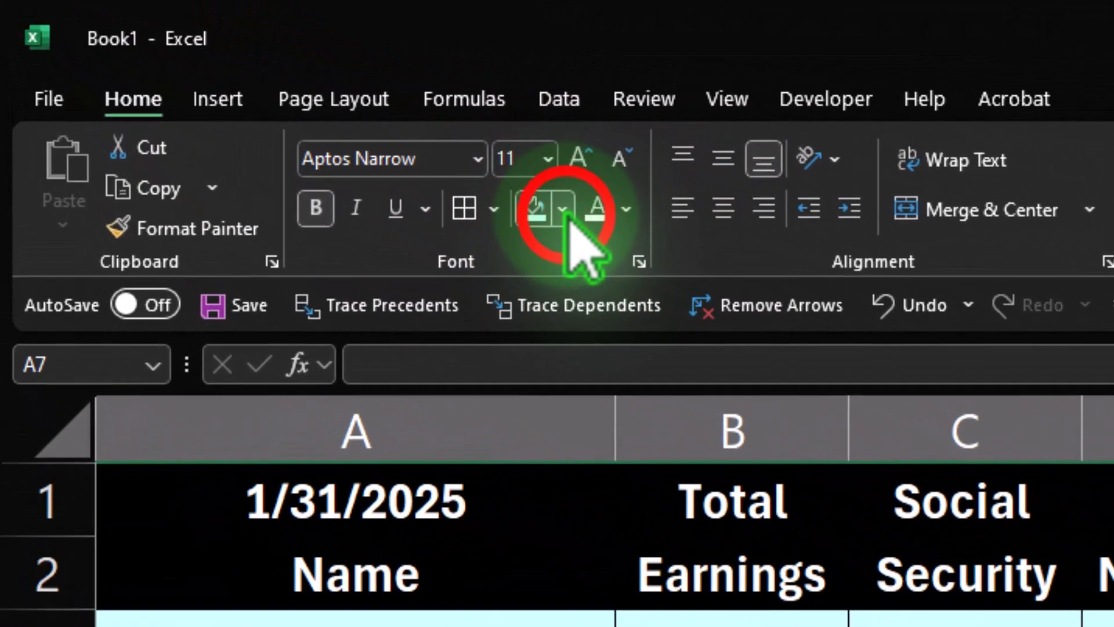
pyautogui.click(246, 91)
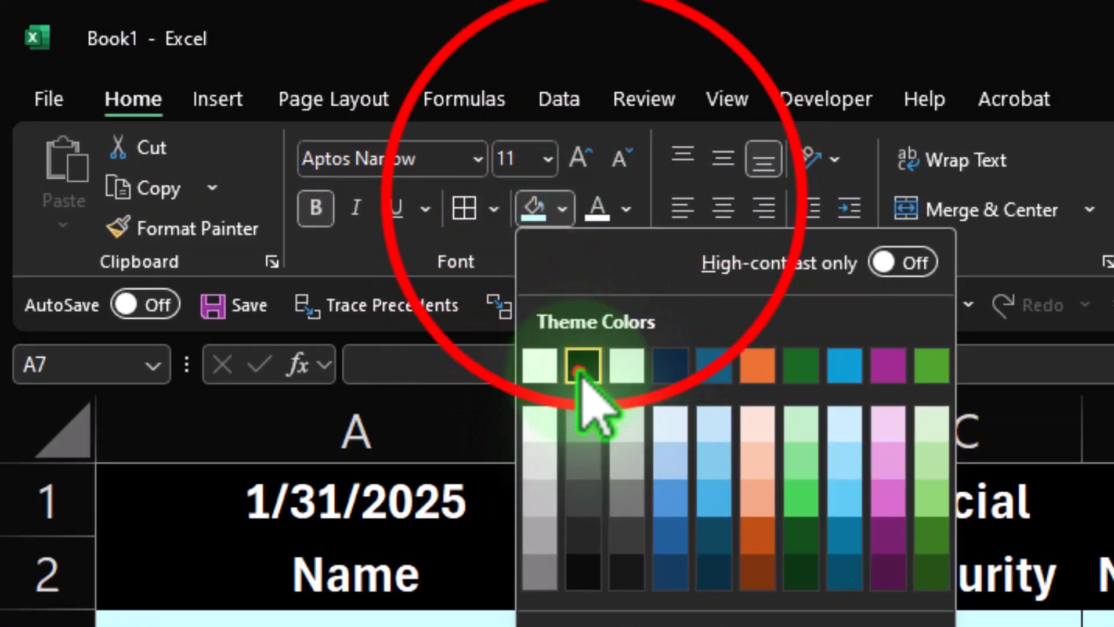
pyautogui.click(580, 368)
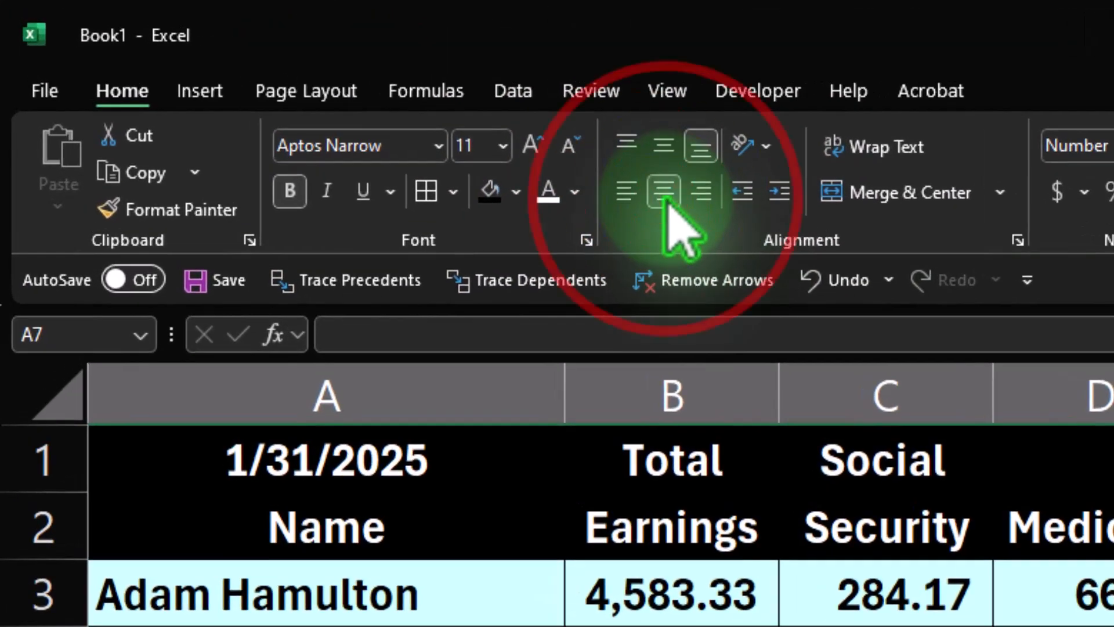
pyautogui.click(665, 191)
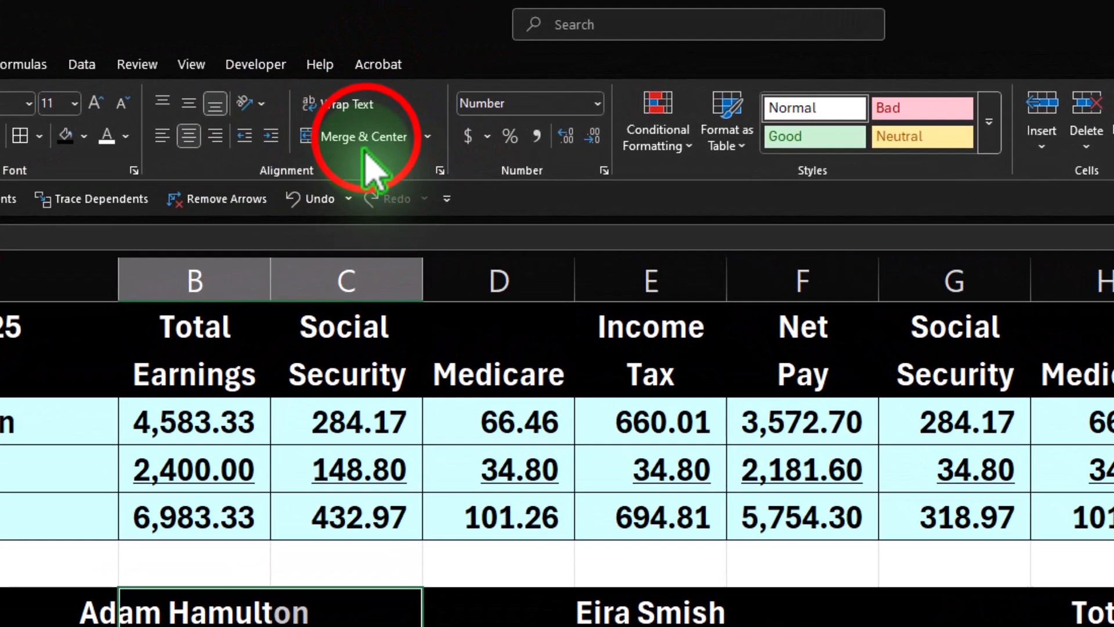
# Center the first employee's name across B7:C7 using Center Across Selection alignment.
pyautogui.click(423, 90)
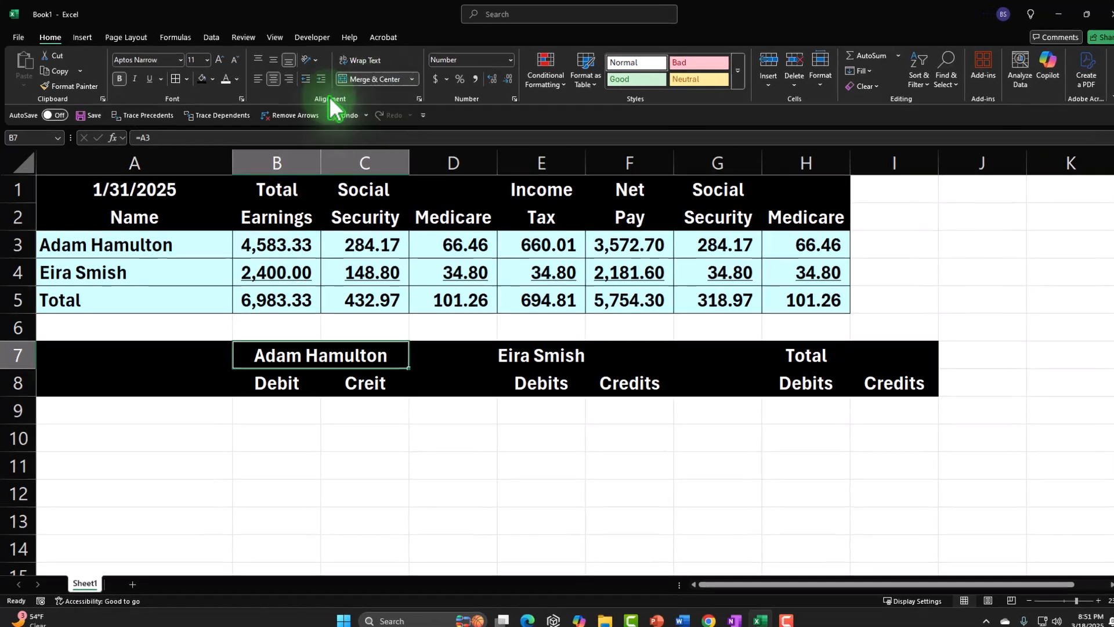
pyautogui.click(340, 114)
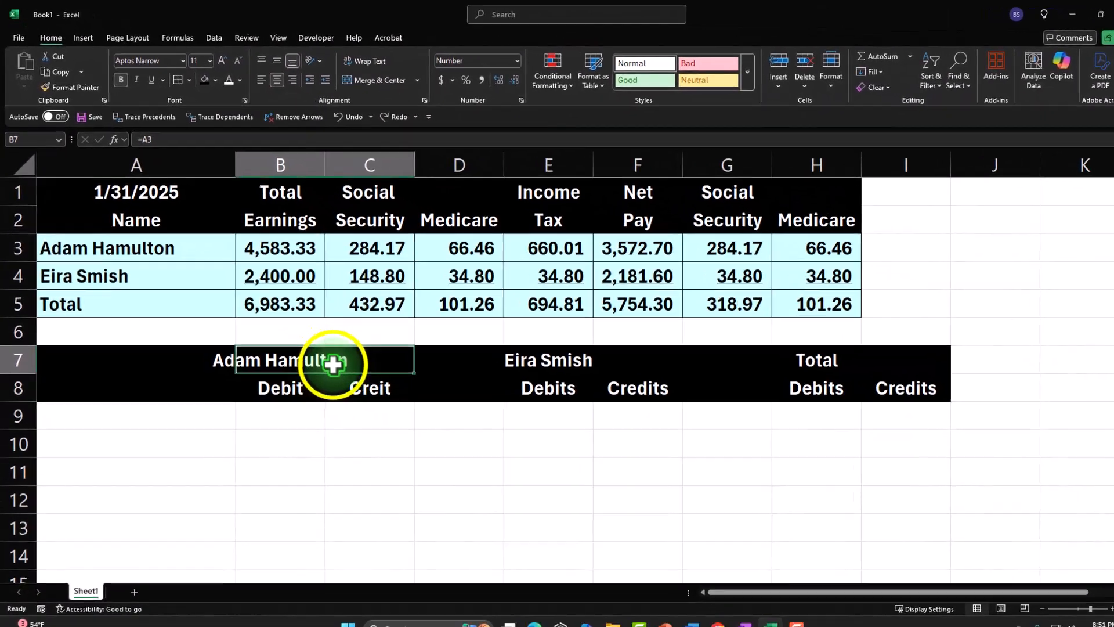
pyautogui.rightClick(550, 600)
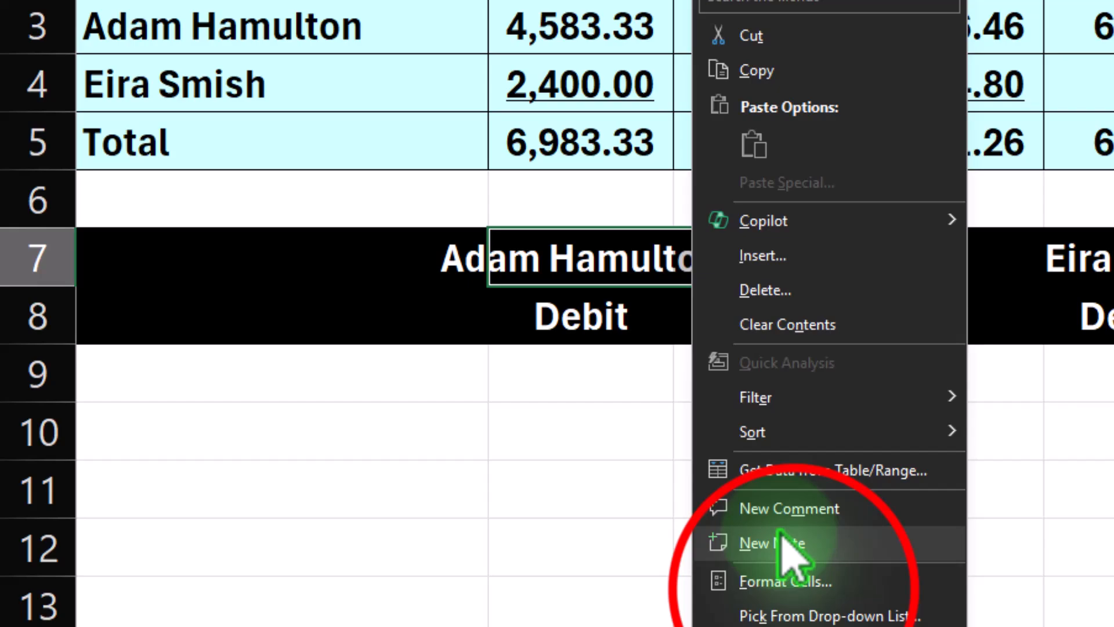
pyautogui.click(448, 603)
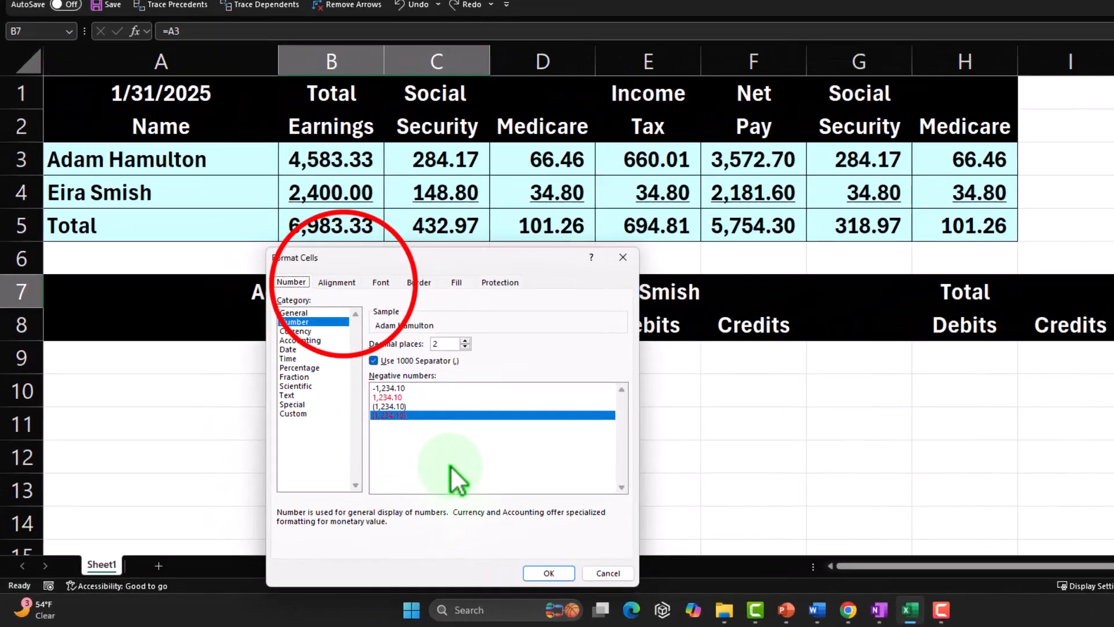
pyautogui.click(529, 84)
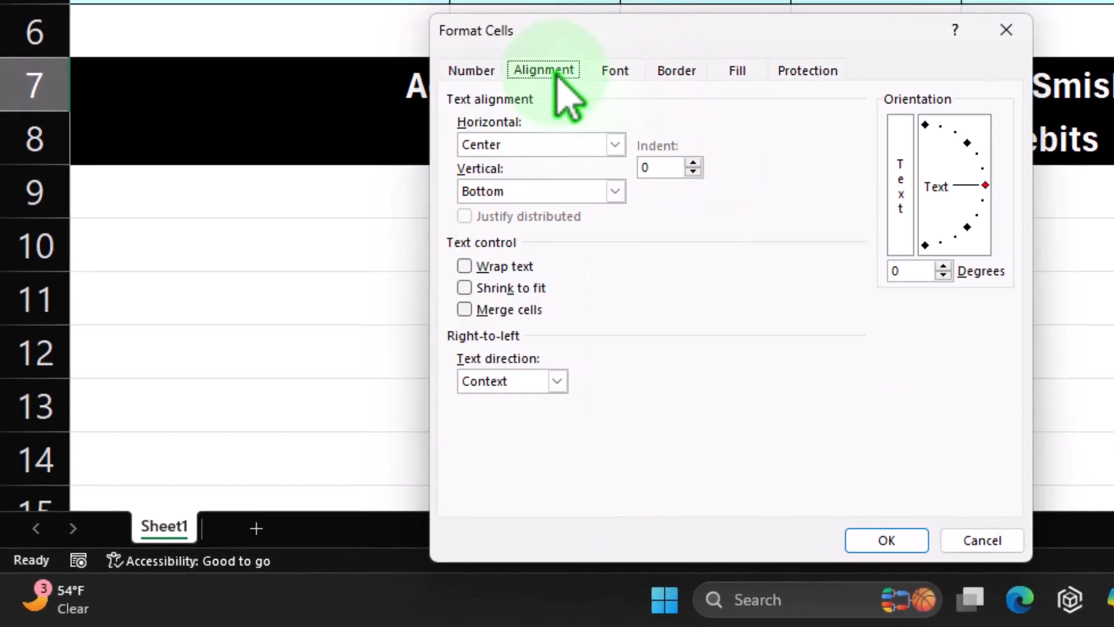
pyautogui.click(614, 145)
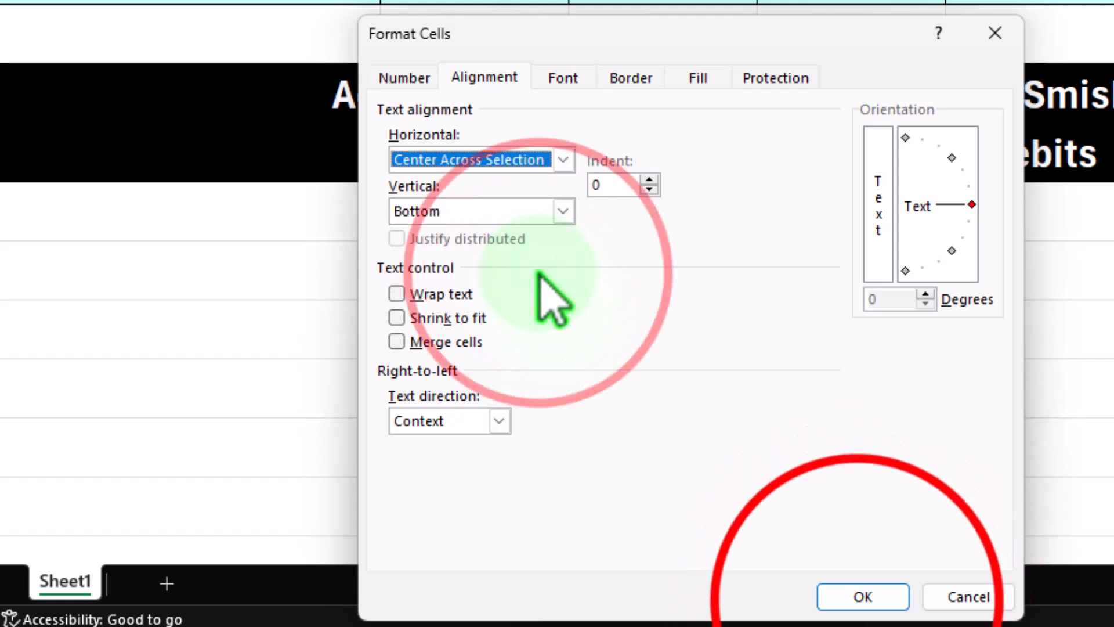
pyautogui.click(863, 597)
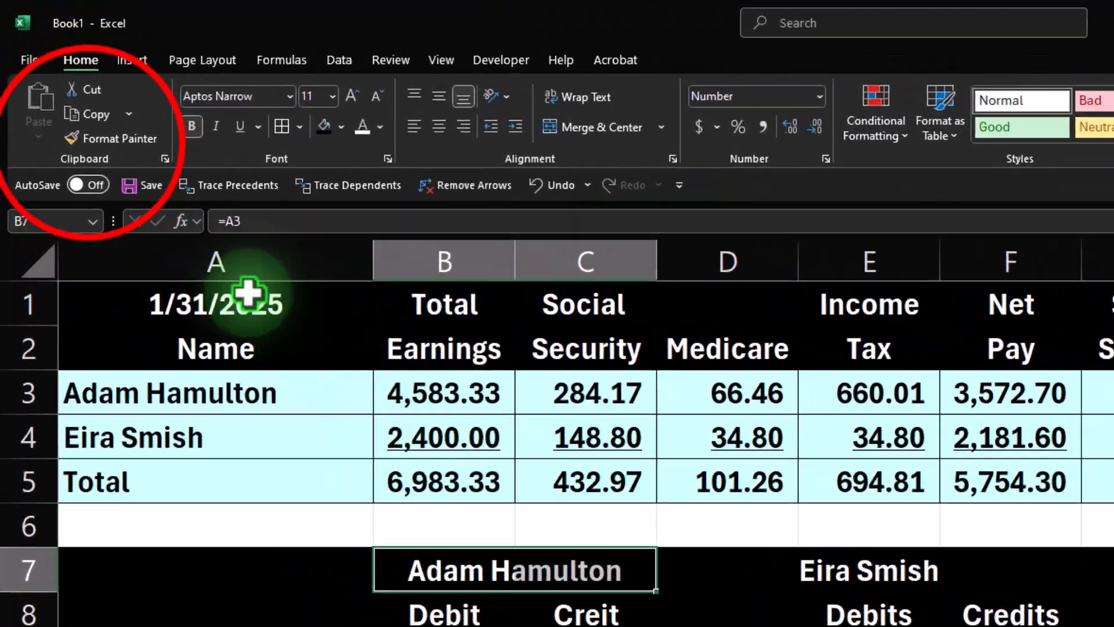
# Copy the first name heading's format to the second employee and Total heading blocks E7:F7 and H7:I7 with Format Painter.
pyautogui.click(76, 140)
pyautogui.moveTo(912, 570); pyautogui.dragTo(1011, 570)
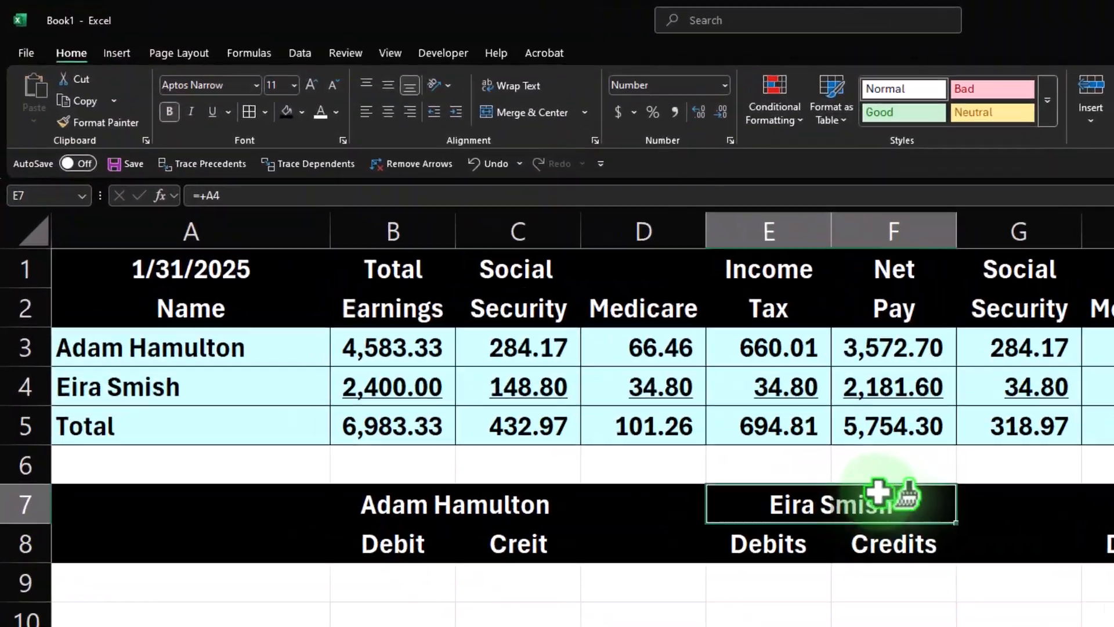
pyautogui.click(99, 123)
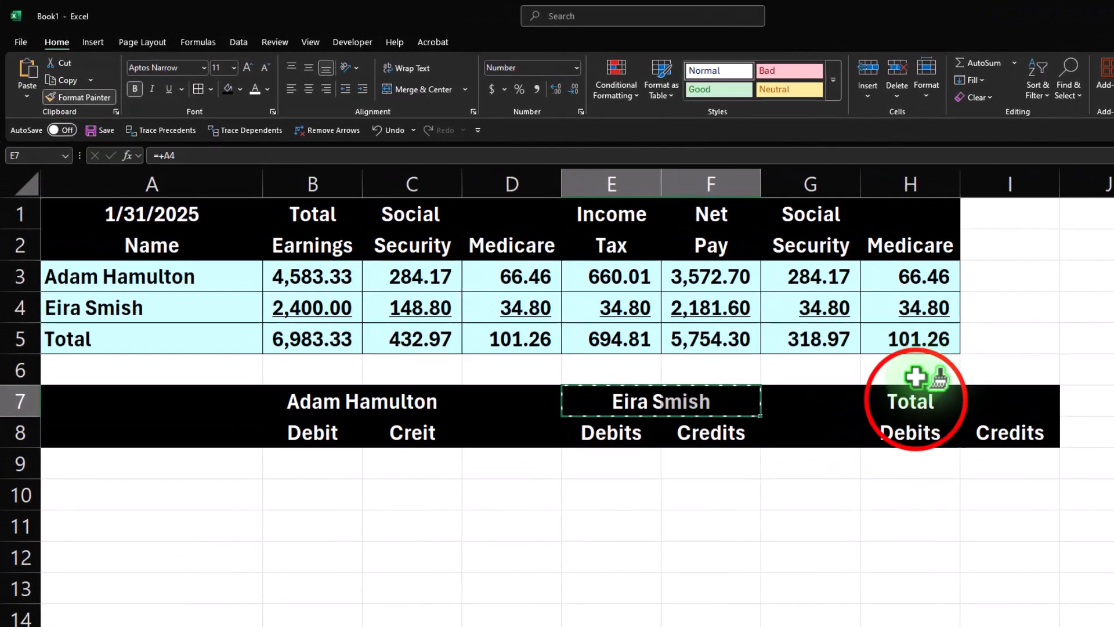
pyautogui.moveTo(919, 401); pyautogui.dragTo(990, 400)
pyautogui.click(797, 522)
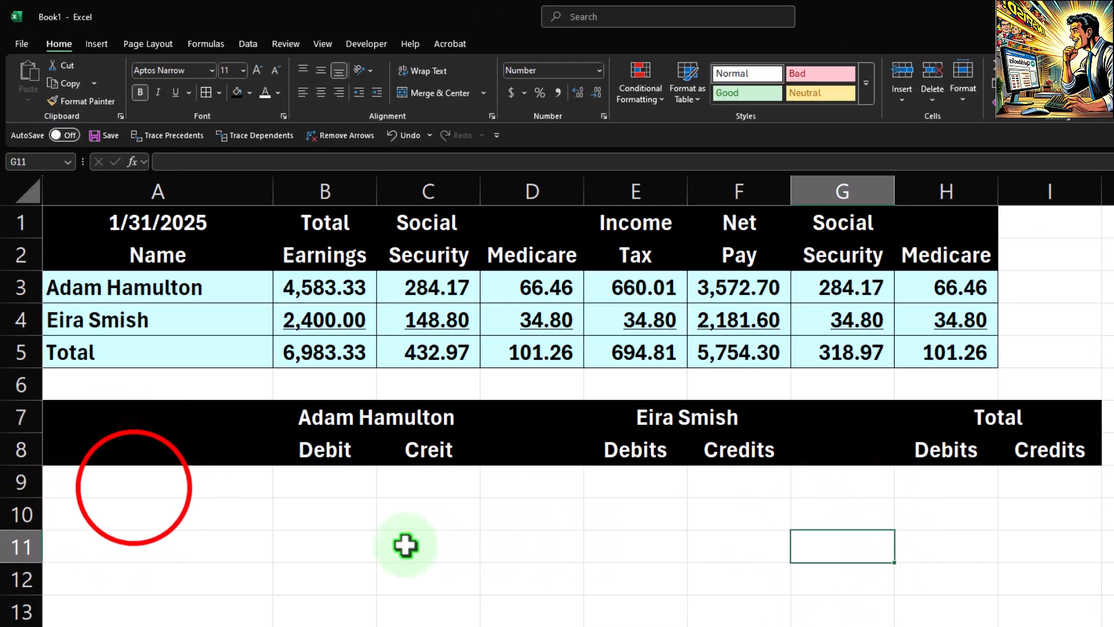
# Label A9 "Payroll Expense" and link B9 to the first employee's total earnings with =B3.
pyautogui.click(135, 487)
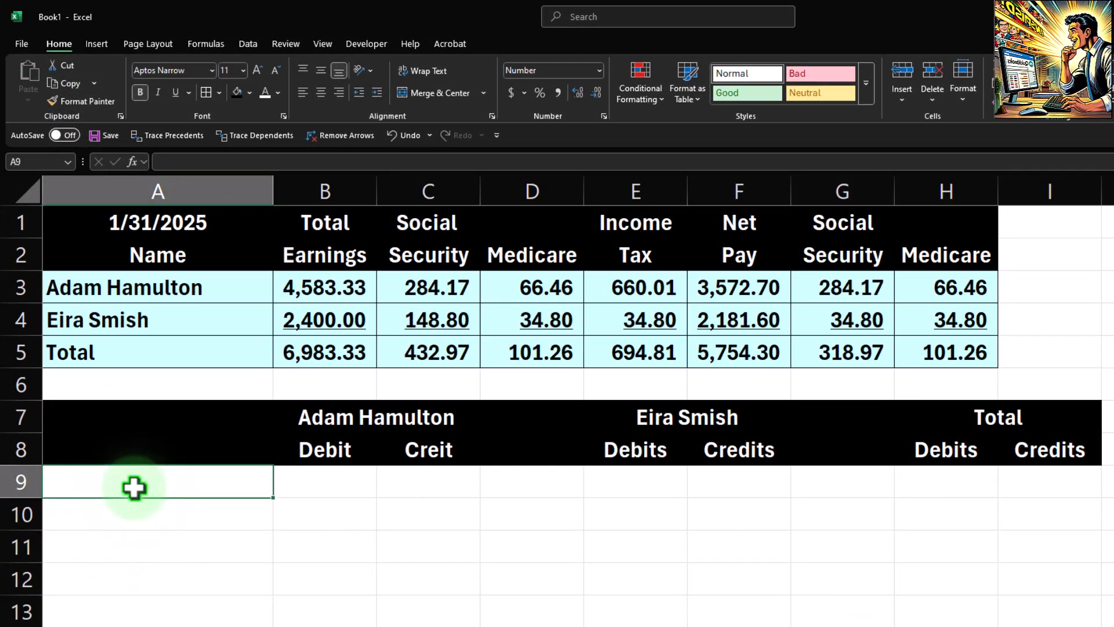
pyautogui.write('Payroll Expense')
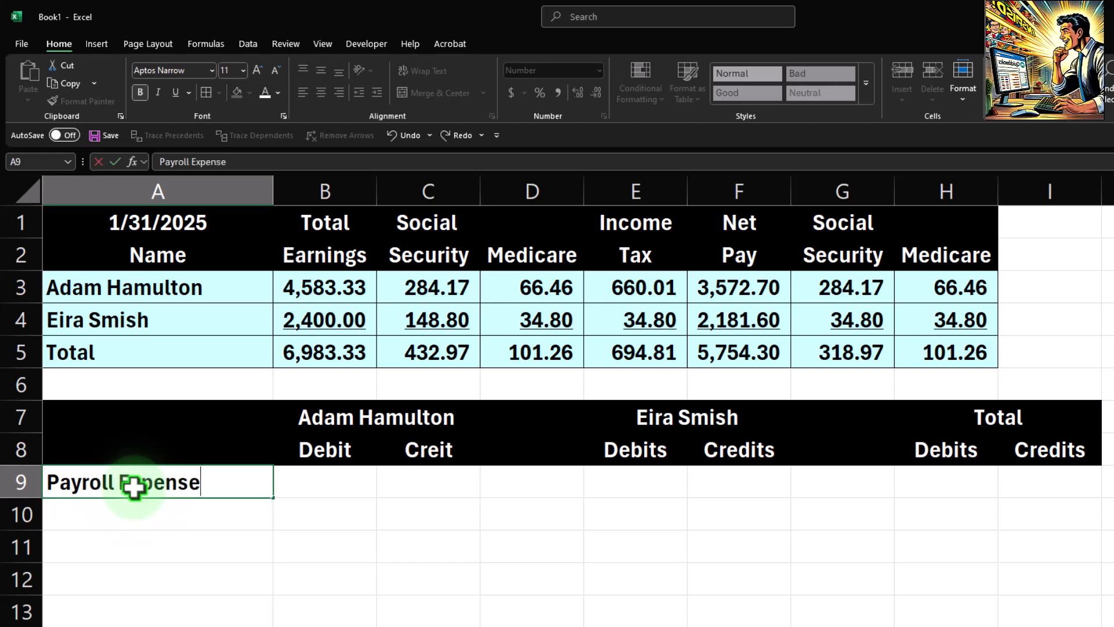
pyautogui.press('Tab')
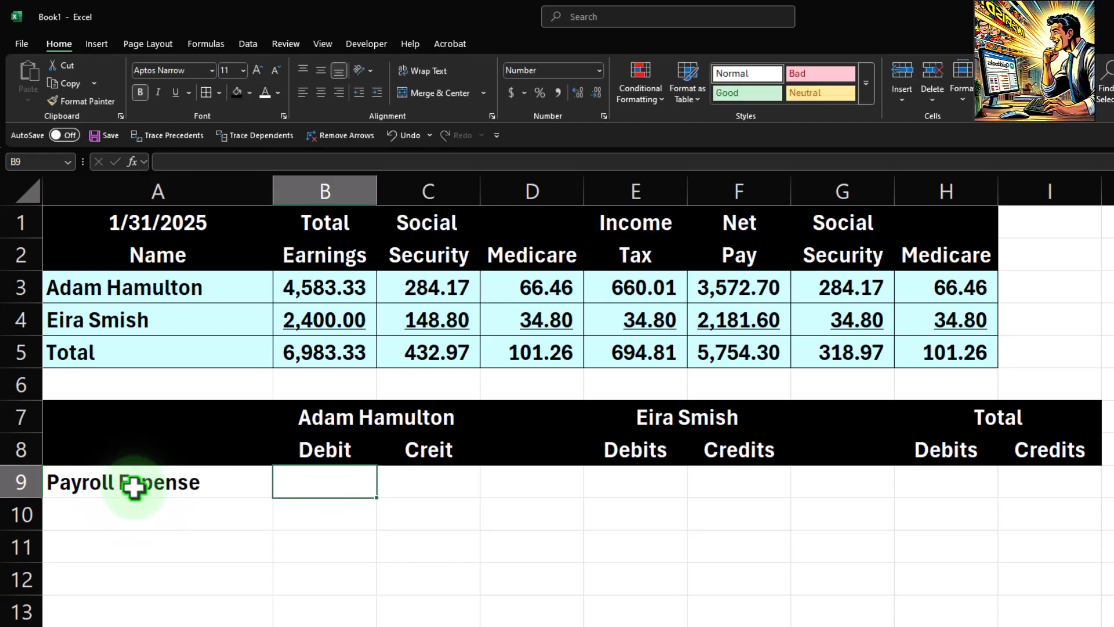
pyautogui.write('=')
pyautogui.press('Up')
pyautogui.press('Up')
pyautogui.press('Up')
pyautogui.press('Up')
pyautogui.press('Up')
pyautogui.press('Up')
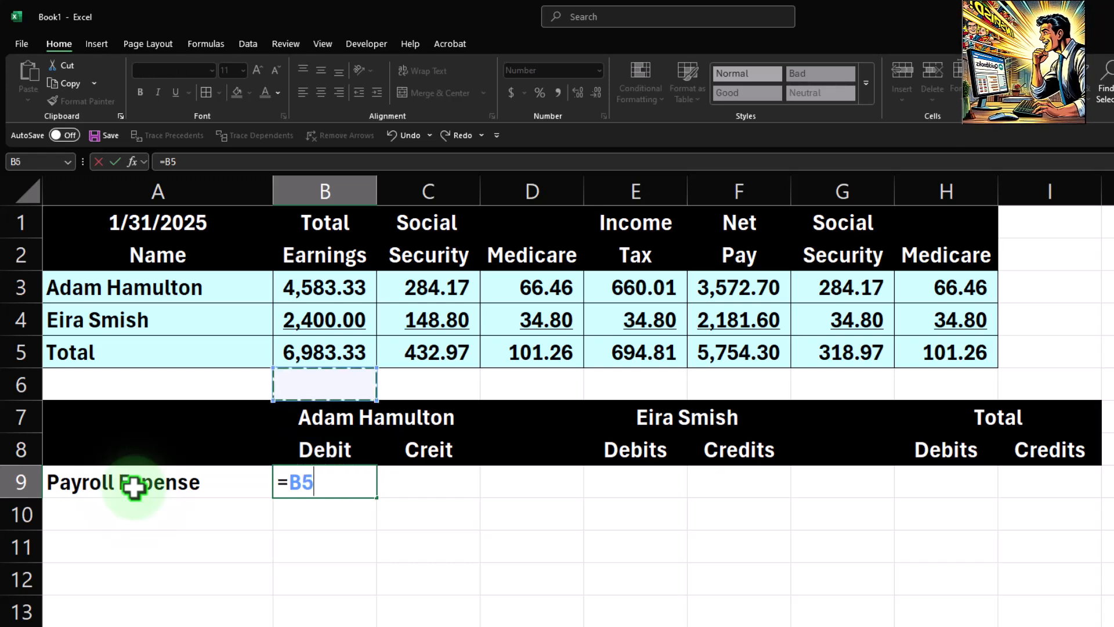
pyautogui.press('Return')
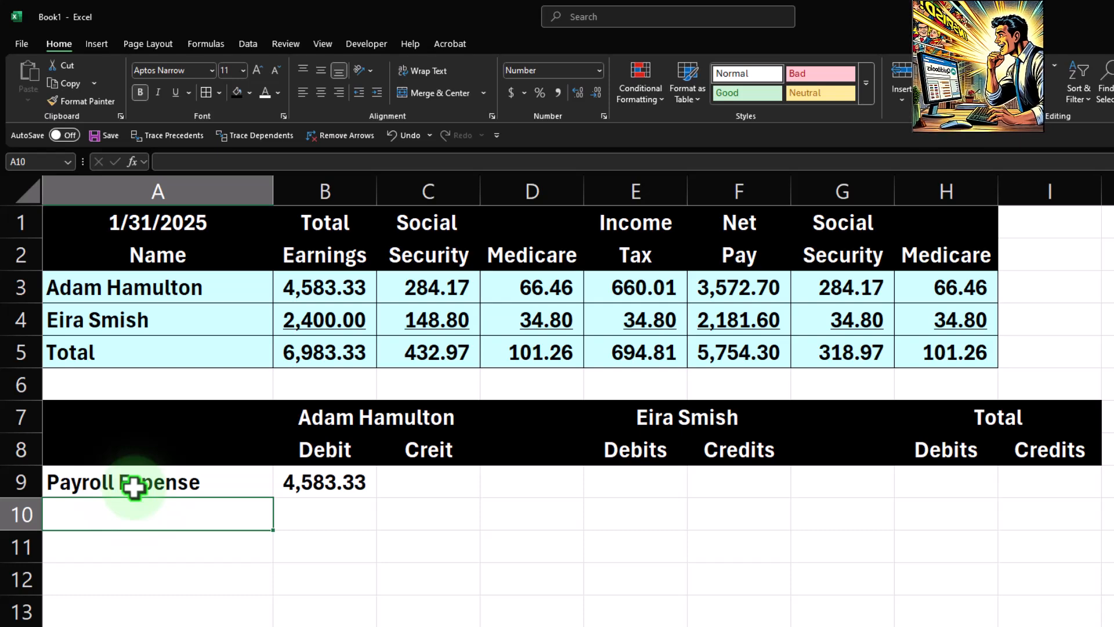
# Label A10 "Cash" and set C10 to the negative of the first employee's net pay with =-F3.
pyautogui.write('Cash')
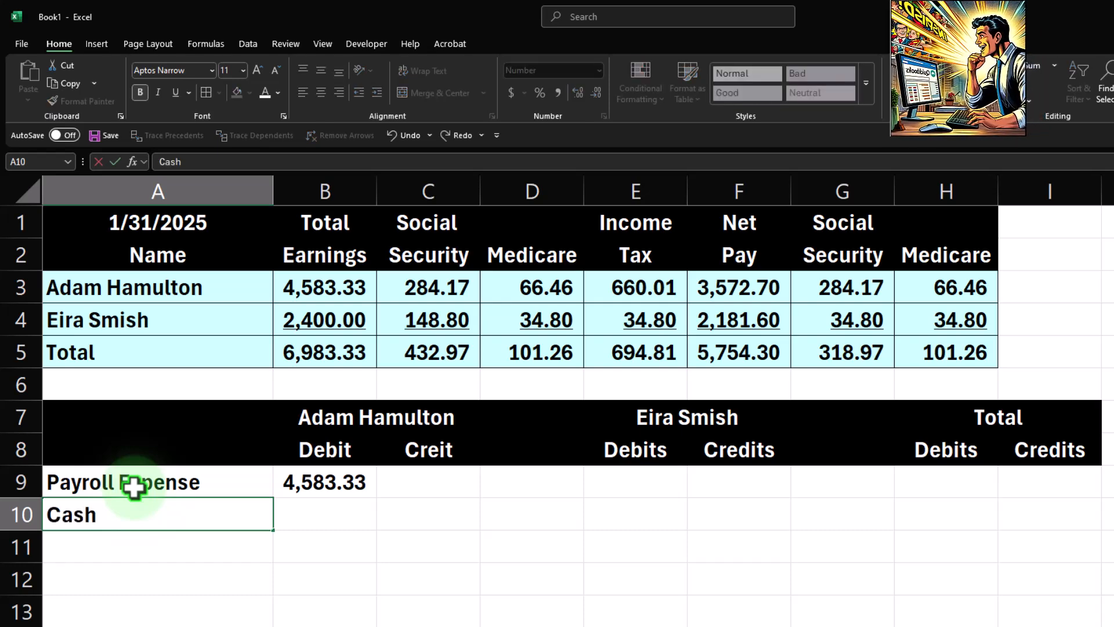
pyautogui.press('Tab')
pyautogui.press('Tab')
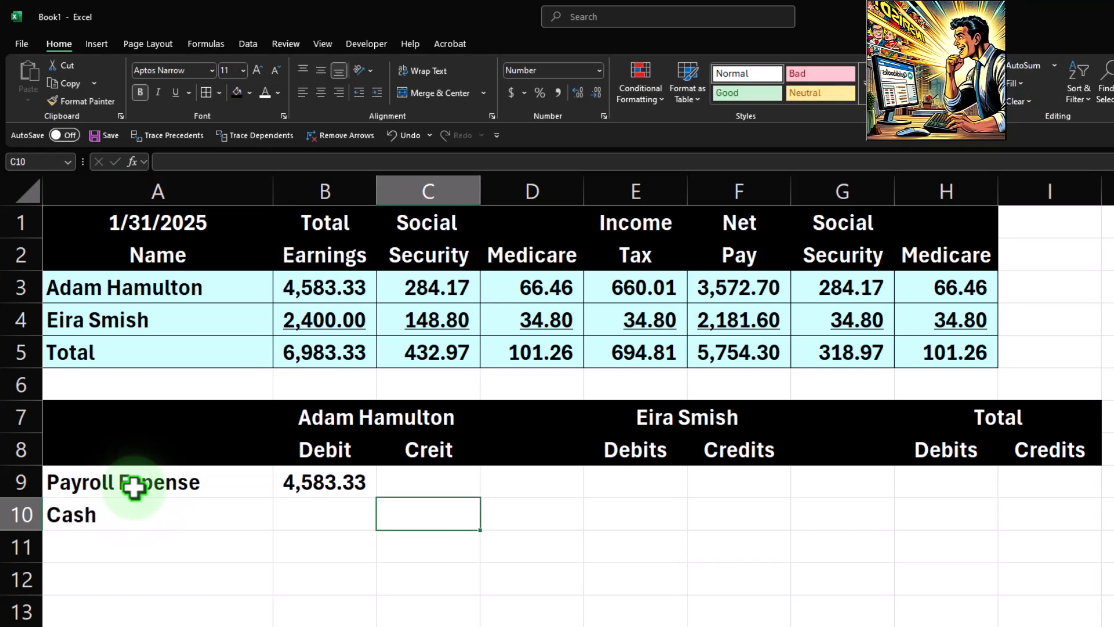
pyautogui.write('-')
pyautogui.press('Up')
pyautogui.press('Up')
pyautogui.press('Up')
pyautogui.press('Up')
pyautogui.press('Right')
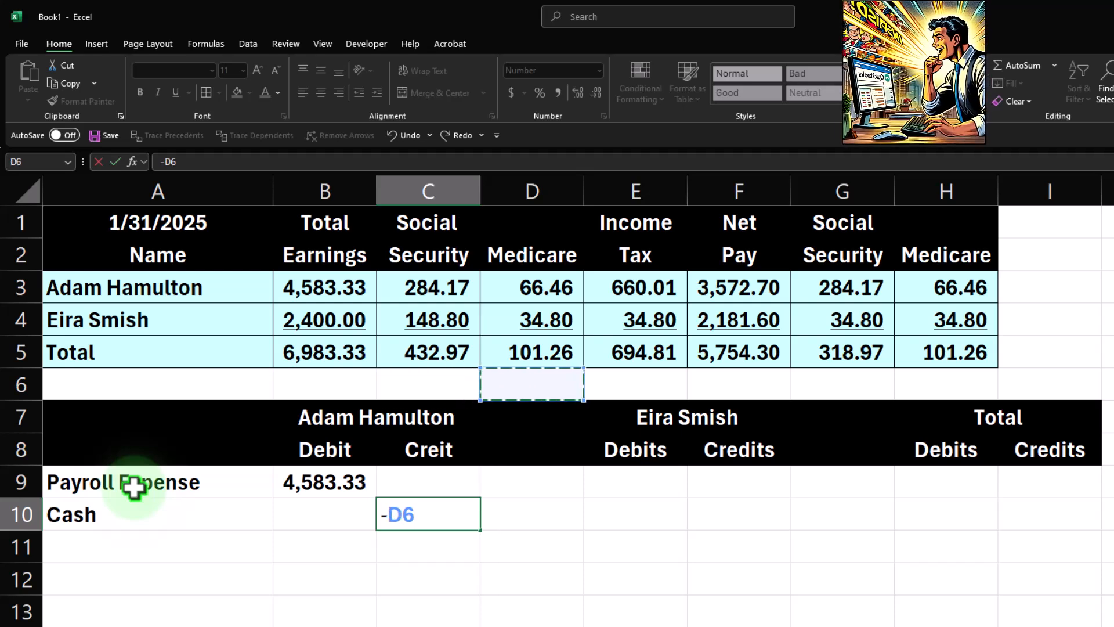
pyautogui.press('Right')
pyautogui.press('Right')
pyautogui.press('Up')
pyautogui.press('Up')
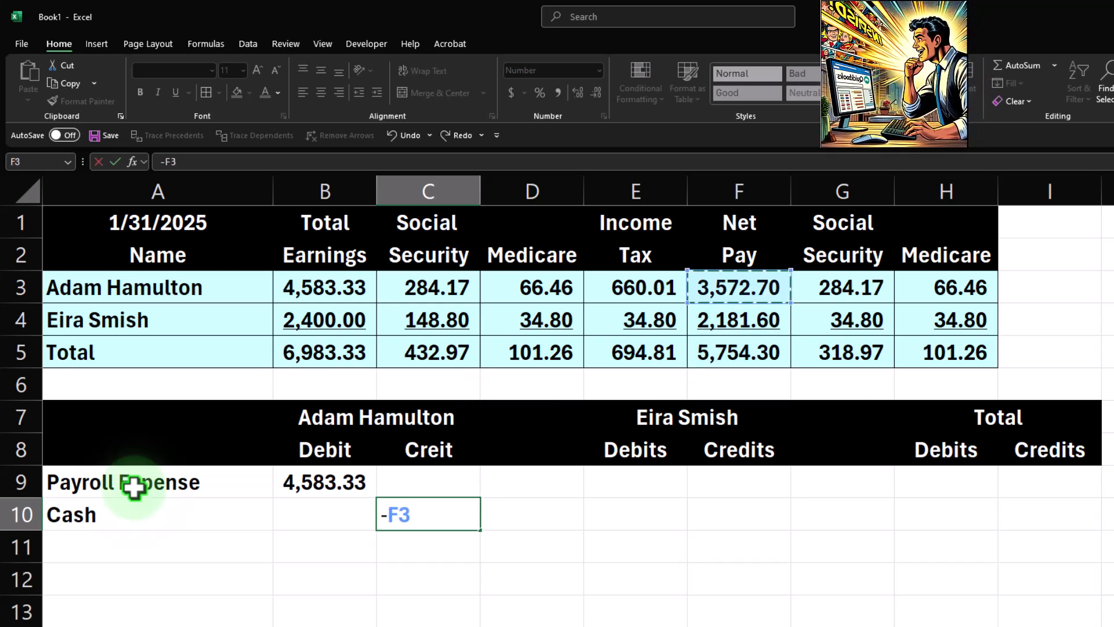
pyautogui.press('Return')
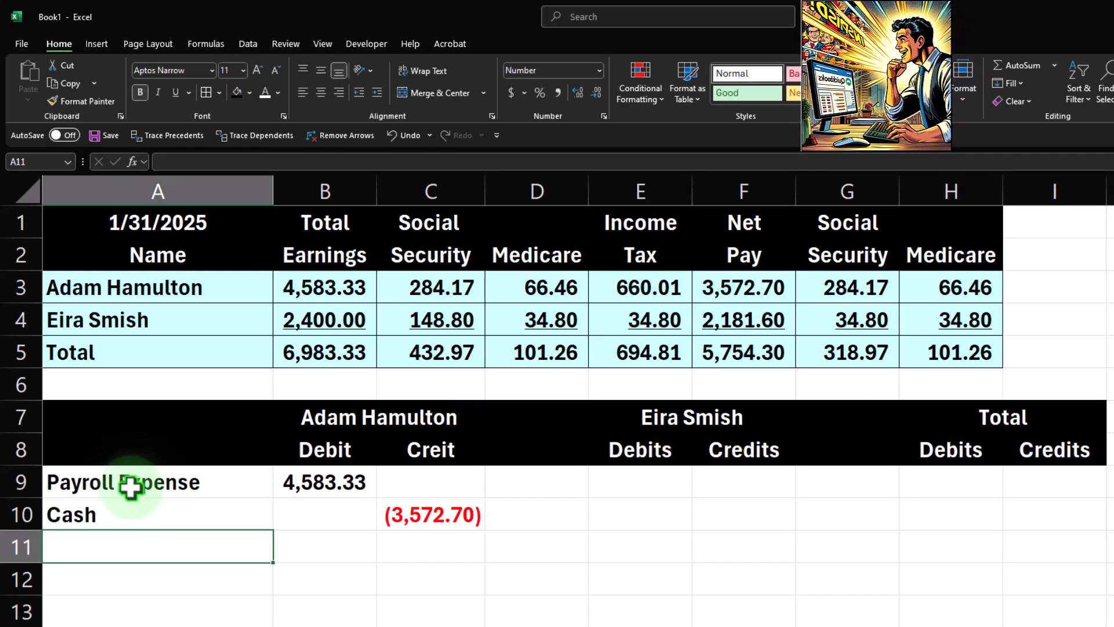
# Correct the first employee's column headings in B8:C8 to "Debits" and "Credits".
pyautogui.doubleClick(462, 450)
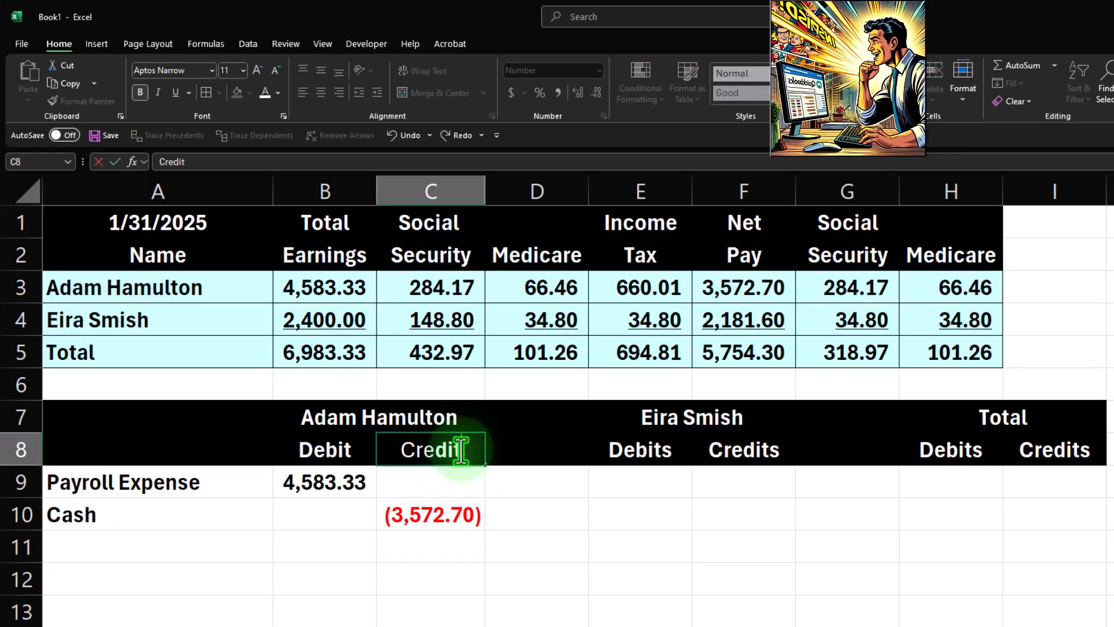
pyautogui.press('Return')
pyautogui.doubleClick(462, 449)
pyautogui.write('s')
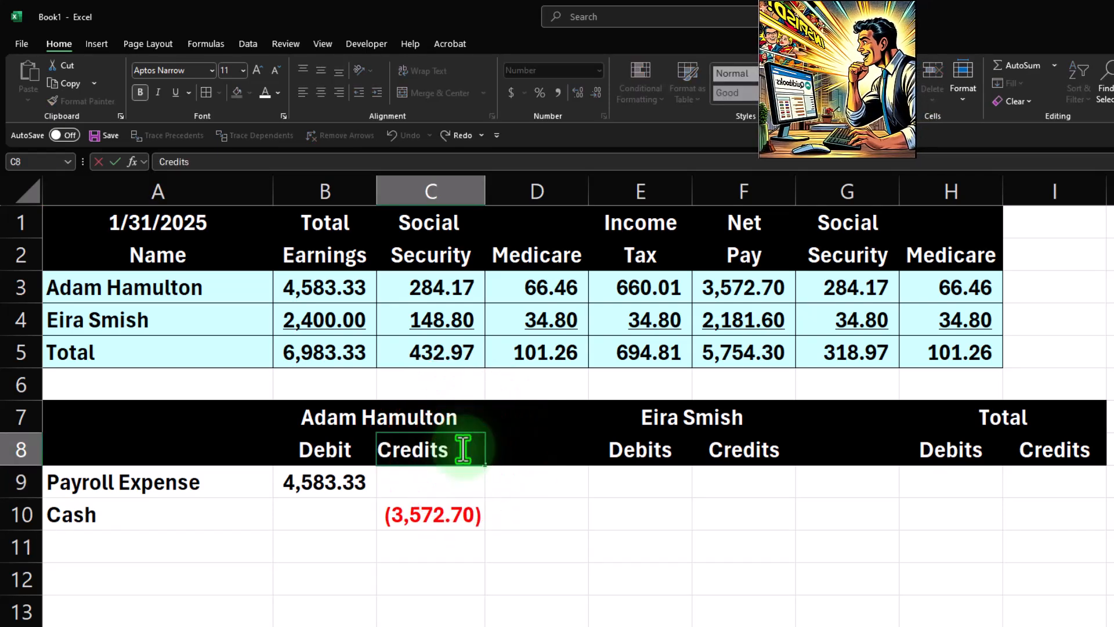
pyautogui.press('Return')
pyautogui.doubleClick(356, 451)
pyautogui.write('s')
pyautogui.press('Return')
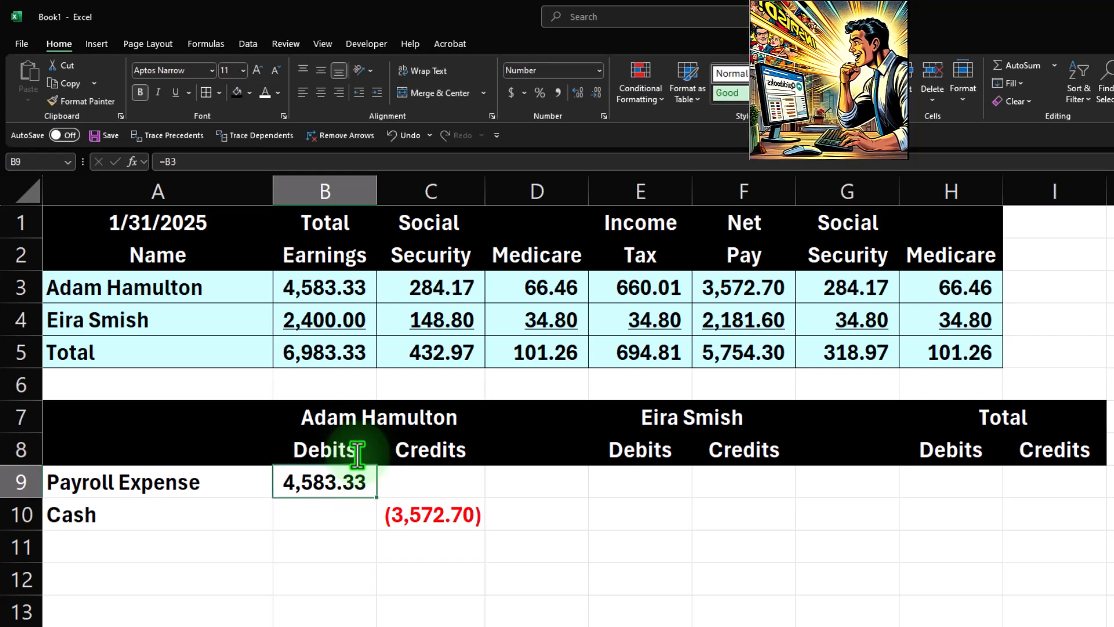
# Label A11 "Payroll Liability" and enter =-SUM(B9:C10) in C11.
pyautogui.click(161, 542)
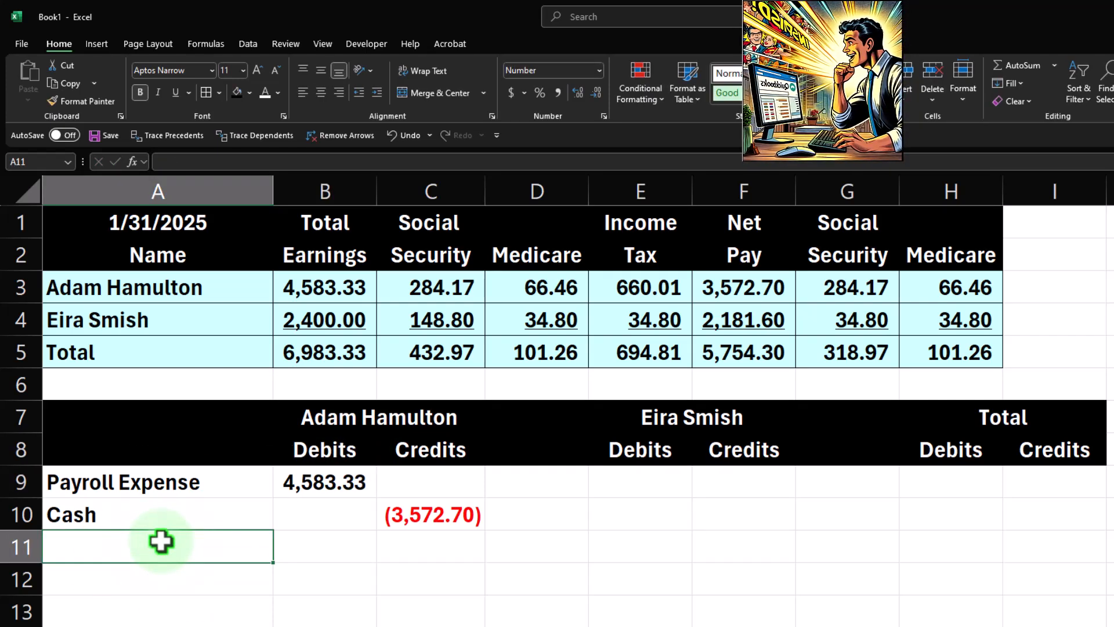
pyautogui.write('Payroll')
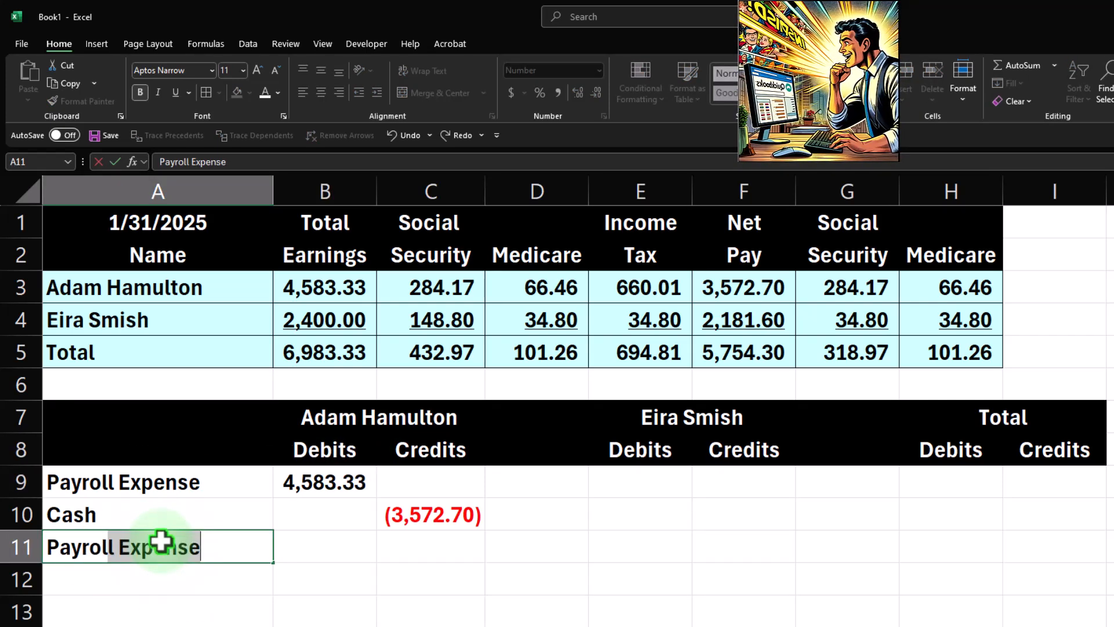
pyautogui.write(' Liability')
pyautogui.press('Tab')
pyautogui.press('Tab')
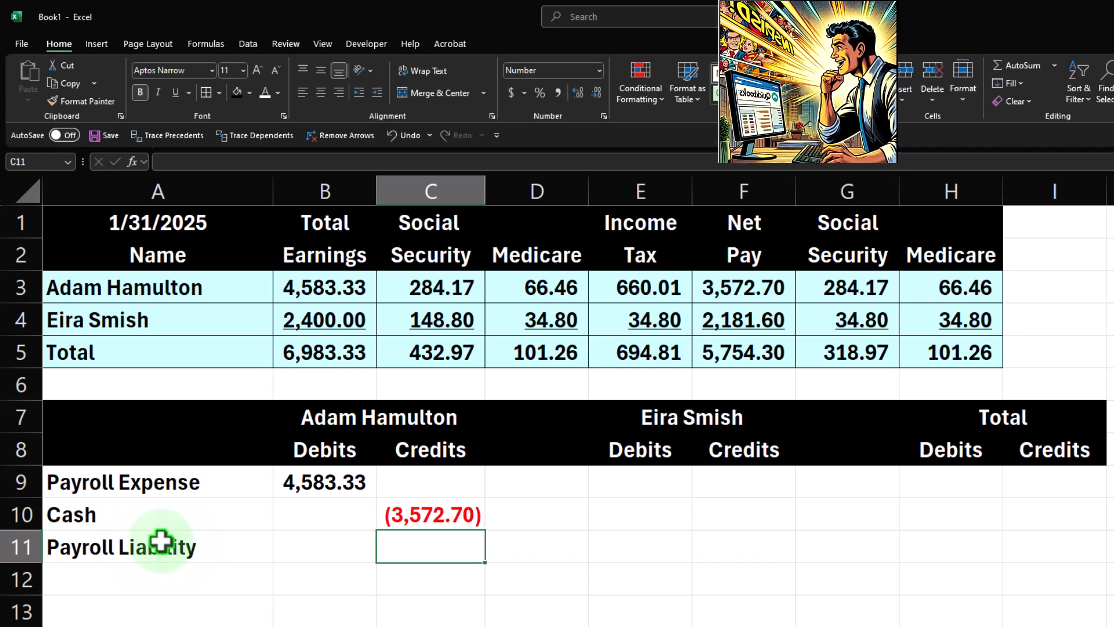
pyautogui.write('-sum(')
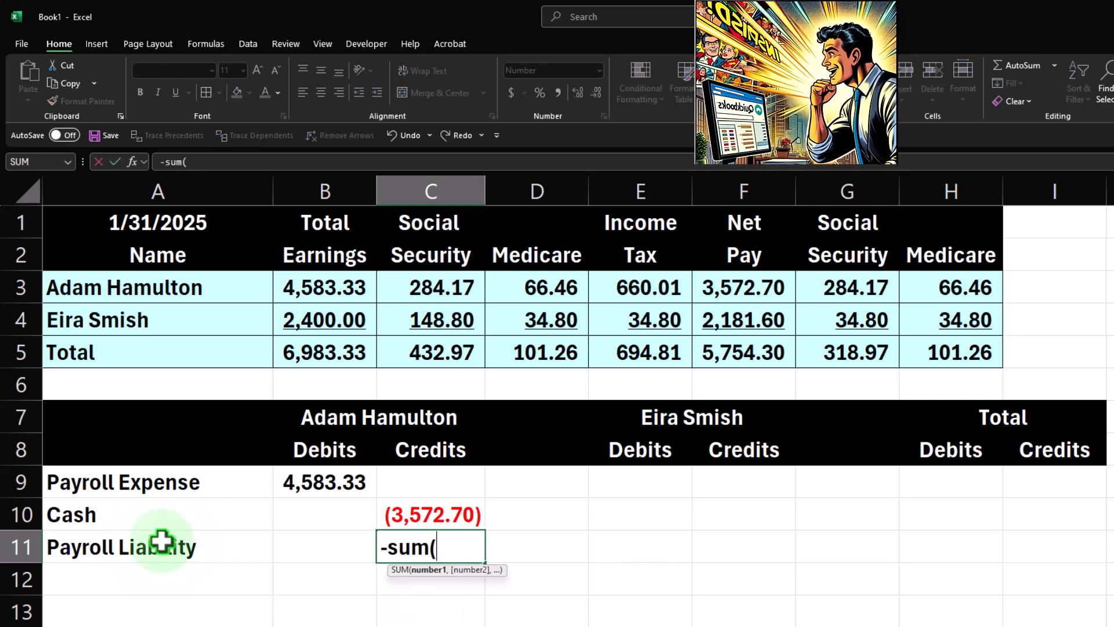
pyautogui.press('Up')
pyautogui.hotkey('shift', 'Left')
pyautogui.hotkey('shift', 'Up')
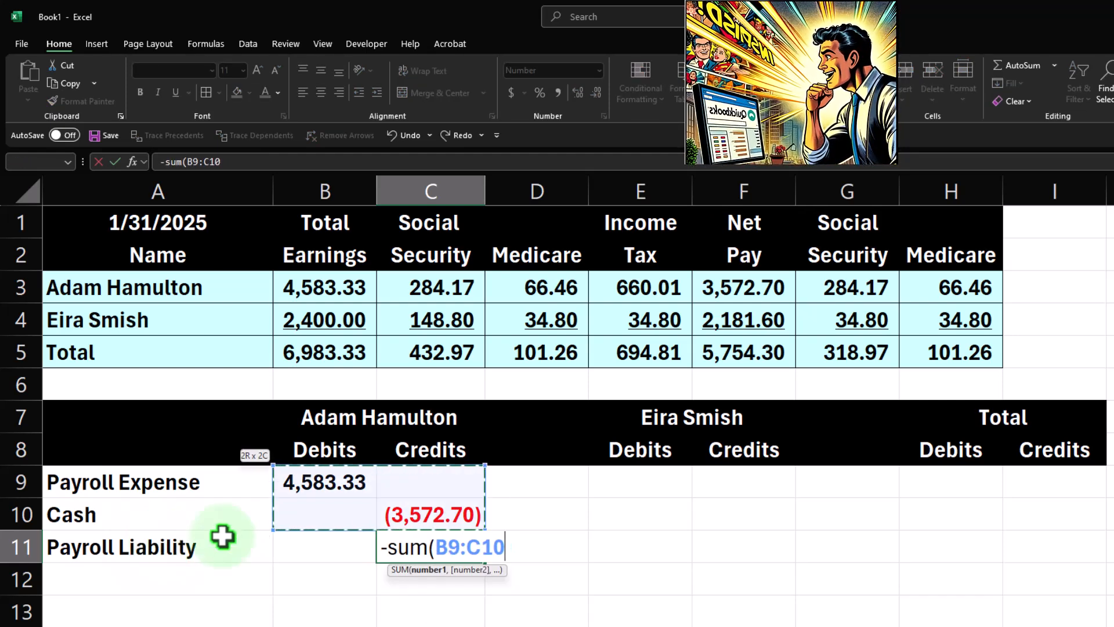
pyautogui.press('Return')
# Replace C11's formula with =-SUM(C3:E3) to total the first employee's withholdings.
pyautogui.press('Up')
pyautogui.press('Right')
pyautogui.press('Right')
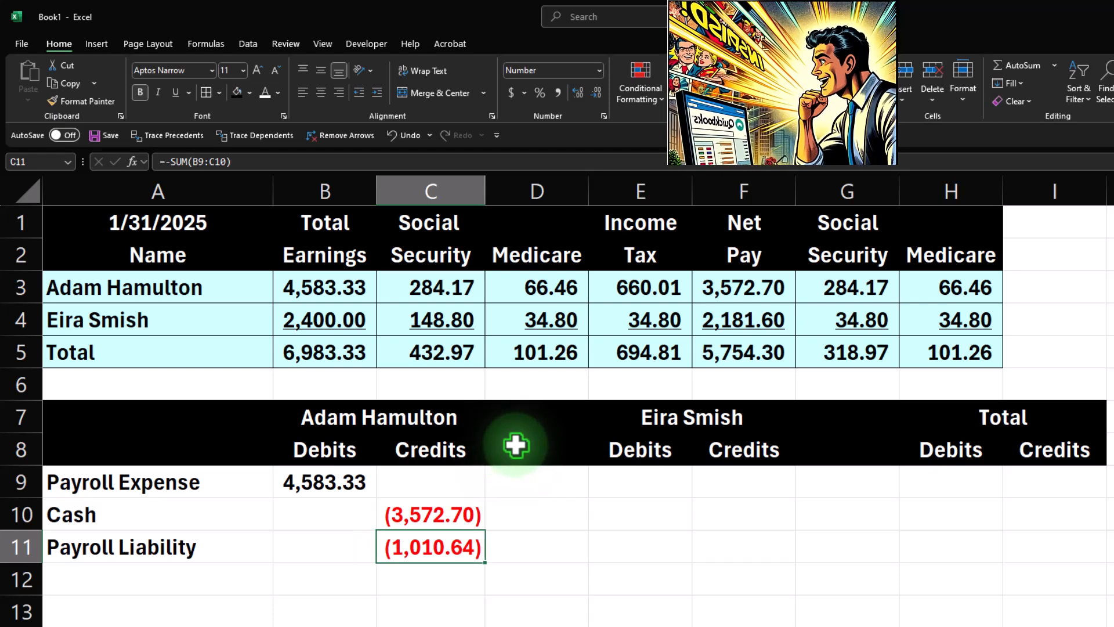
pyautogui.write('-sum(')
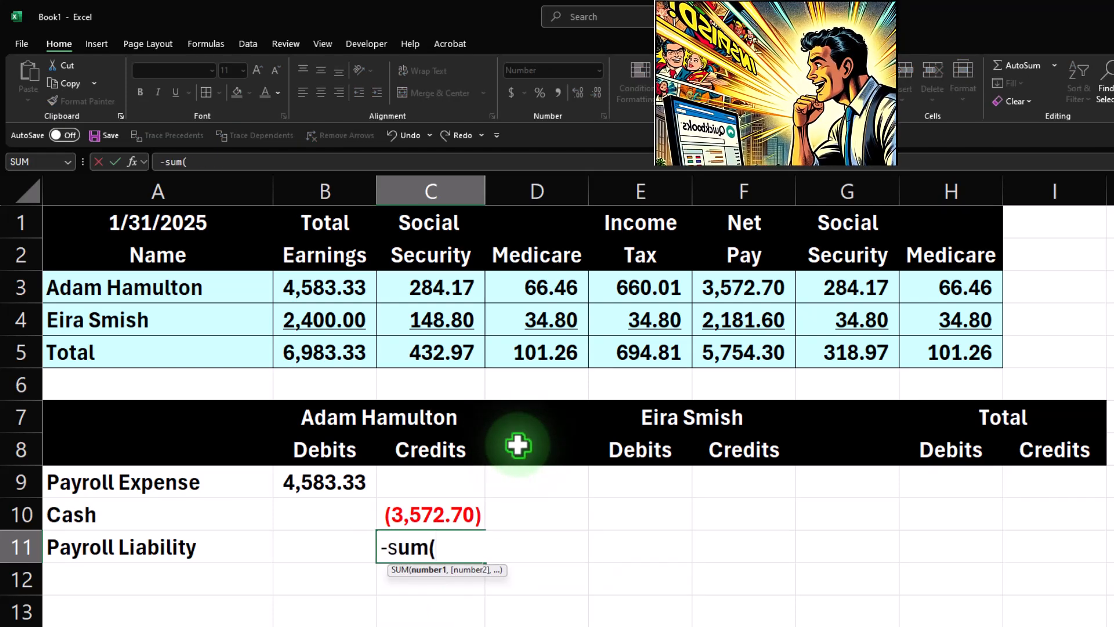
pyautogui.press('Up')
pyautogui.press('Up')
pyautogui.press('Up')
pyautogui.press('Up')
pyautogui.press('Up')
pyautogui.press('Up')
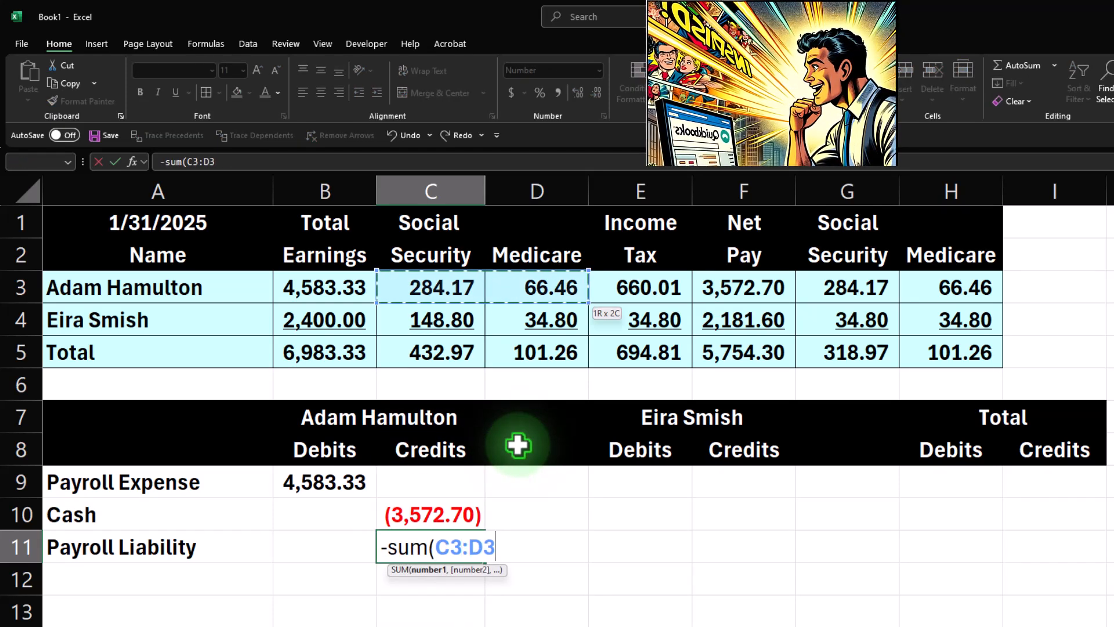
pyautogui.press('Return')
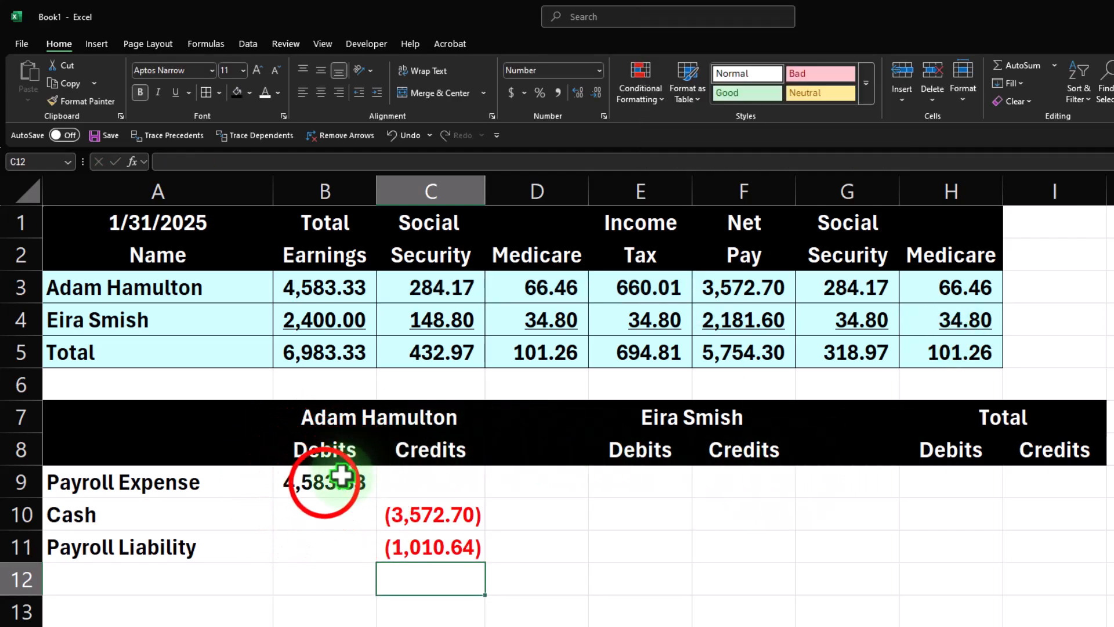
# Check the sum of the first employee's entries, then indent the Cash and Payroll Liability labels in A10:A11.
pyautogui.moveTo(340, 482); pyautogui.dragTo(432, 542)
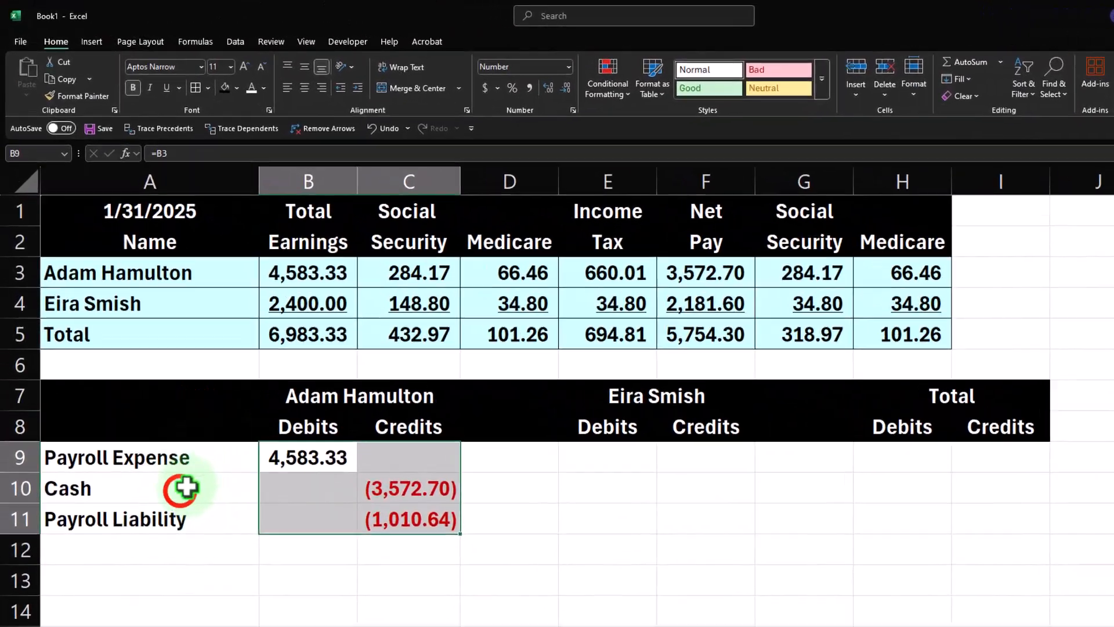
pyautogui.click(190, 526)
pyautogui.moveTo(190, 525); pyautogui.dragTo(187, 540)
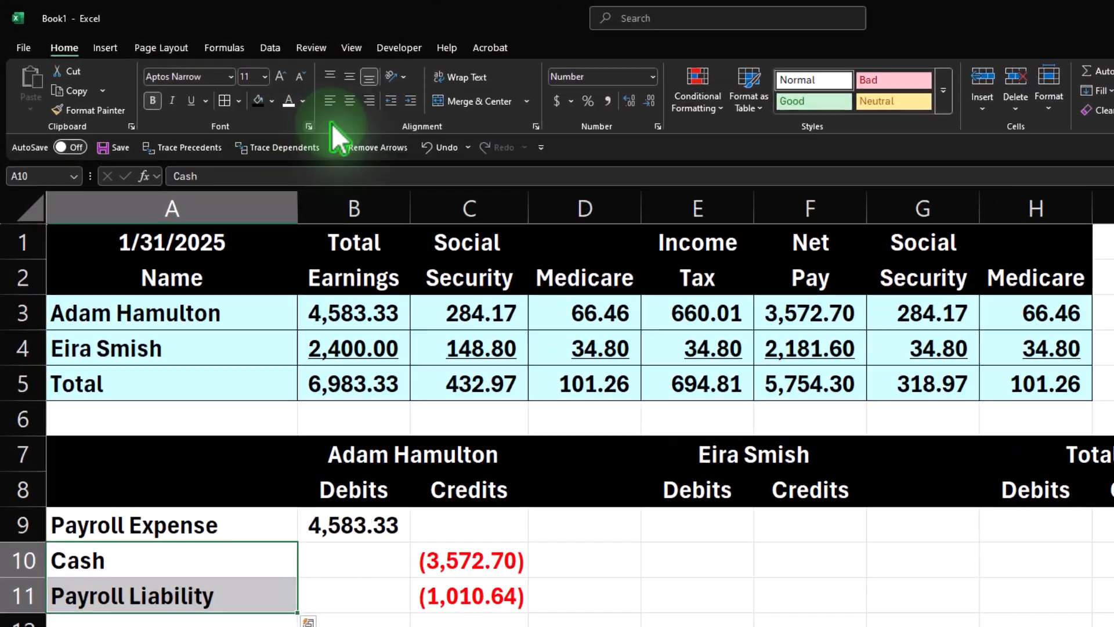
pyautogui.click(411, 101)
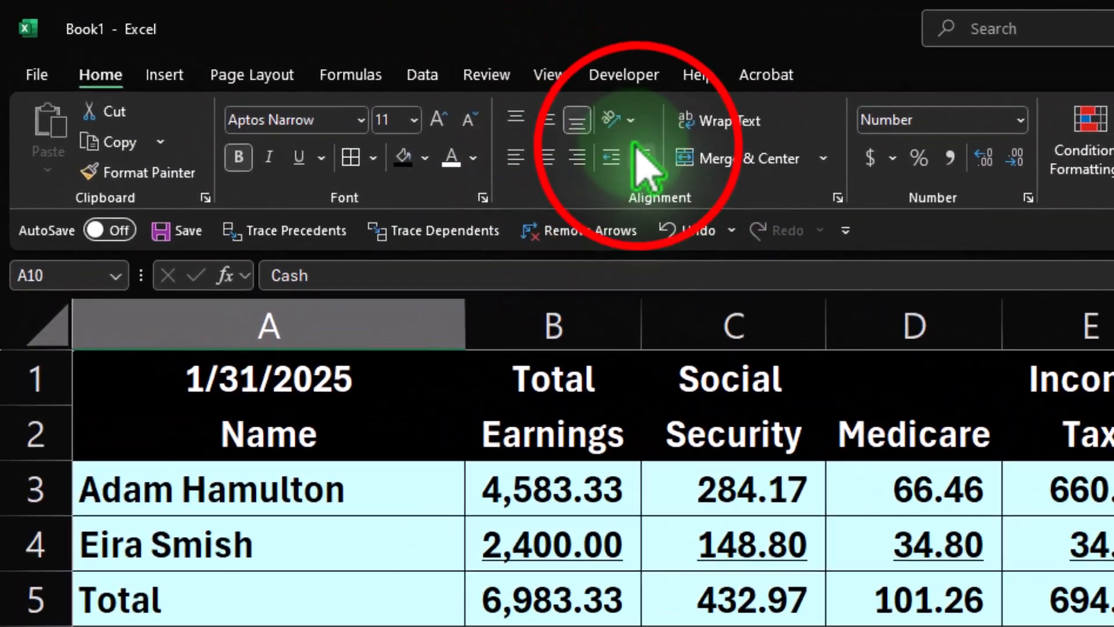
pyautogui.click(761, 566)
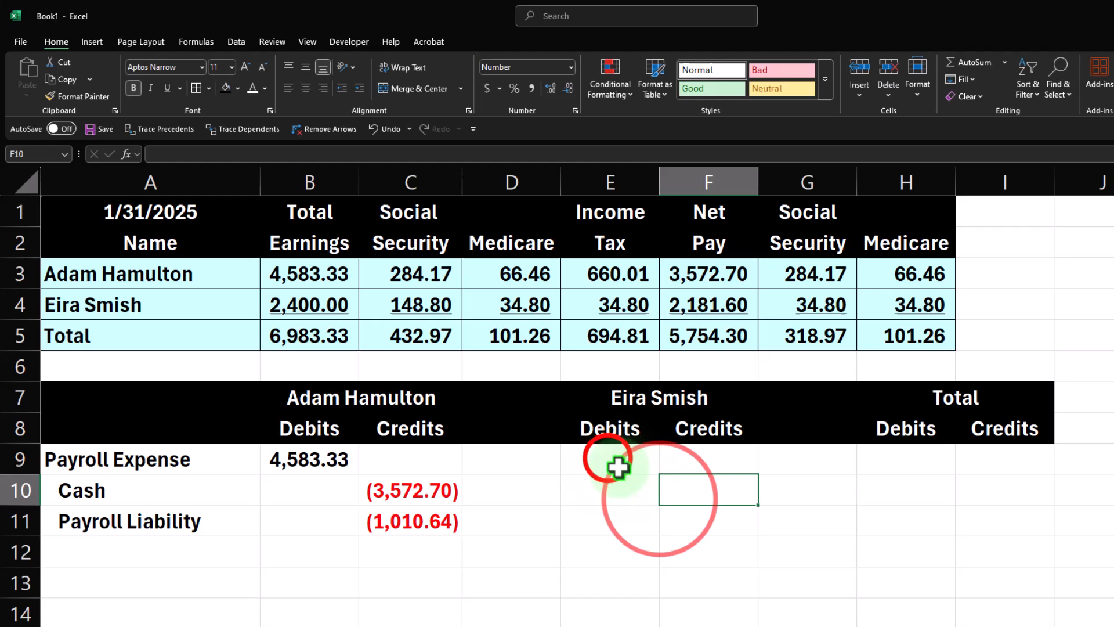
pyautogui.click(617, 466)
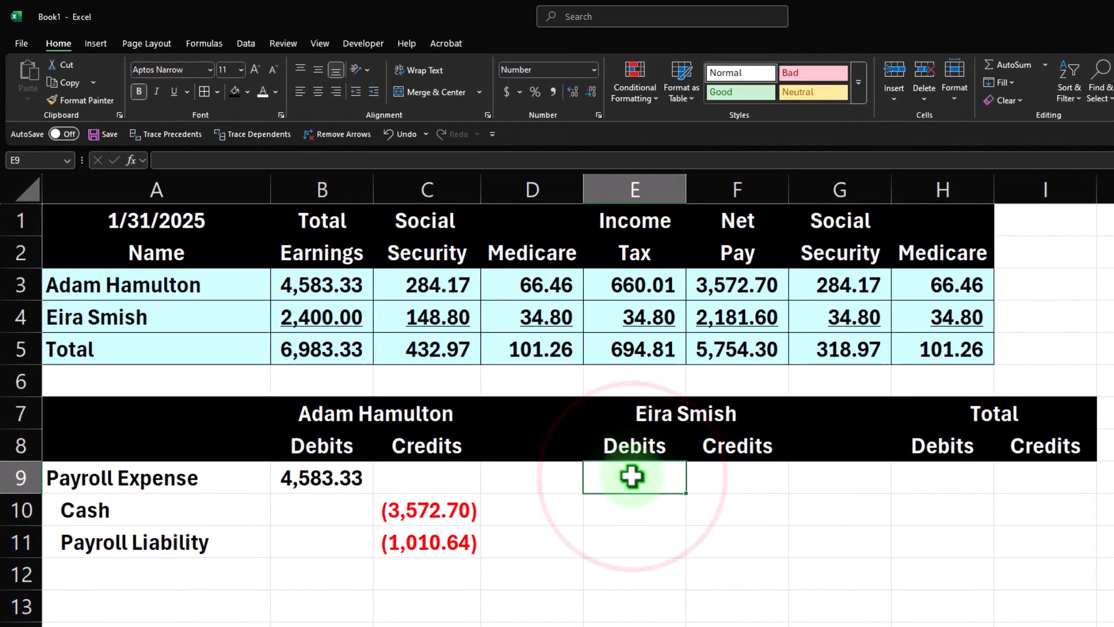
# Link E9 to the second employee's total earnings with =B4.
pyautogui.write('=')
pyautogui.press('Left')
pyautogui.press('Left')
pyautogui.press('Left')
pyautogui.press('Up')
pyautogui.press('Up')
pyautogui.press('Up')
pyautogui.press('Up')
pyautogui.press('Up')
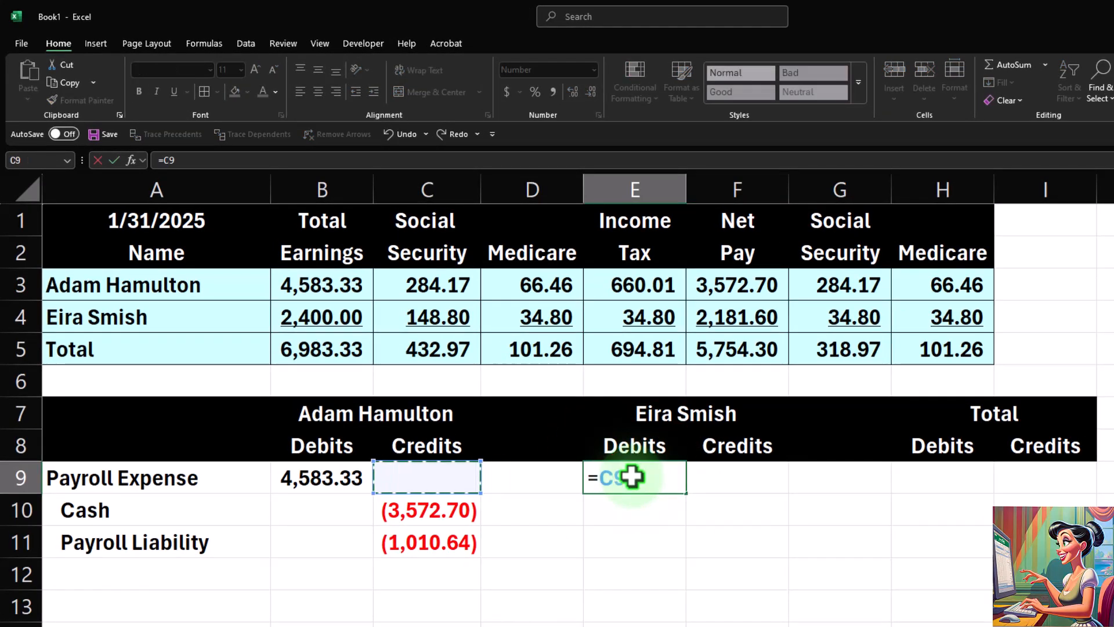
pyautogui.press('Tab')
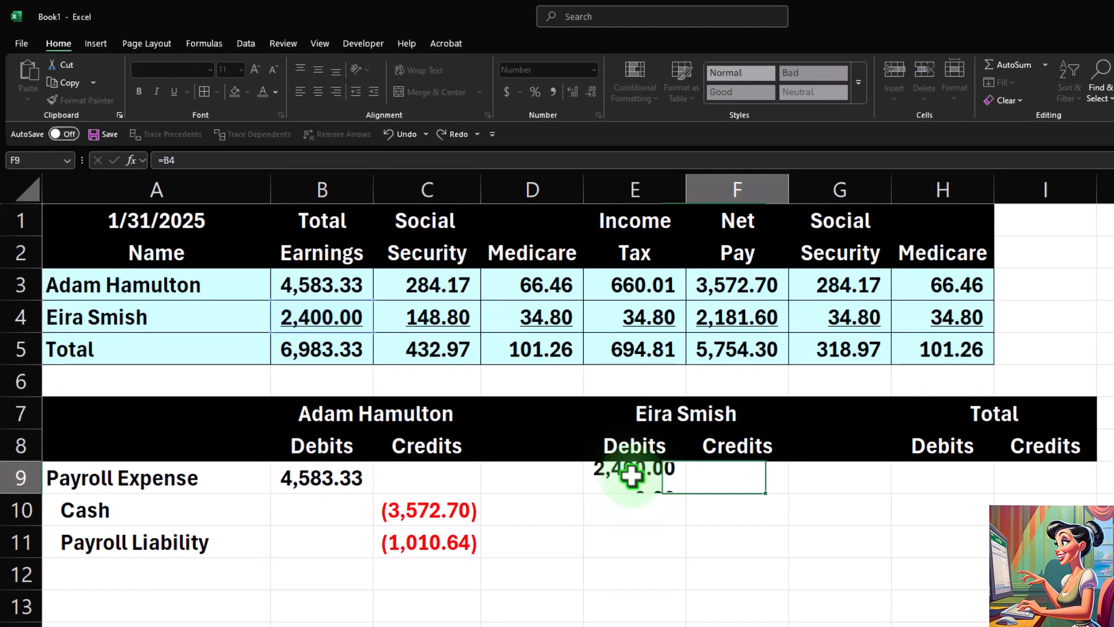
# Set F10 to the negative of the second employee's net pay with =-F4.
pyautogui.press('Down')
pyautogui.write('-')
pyautogui.press('Up')
pyautogui.press('Up')
pyautogui.press('Up')
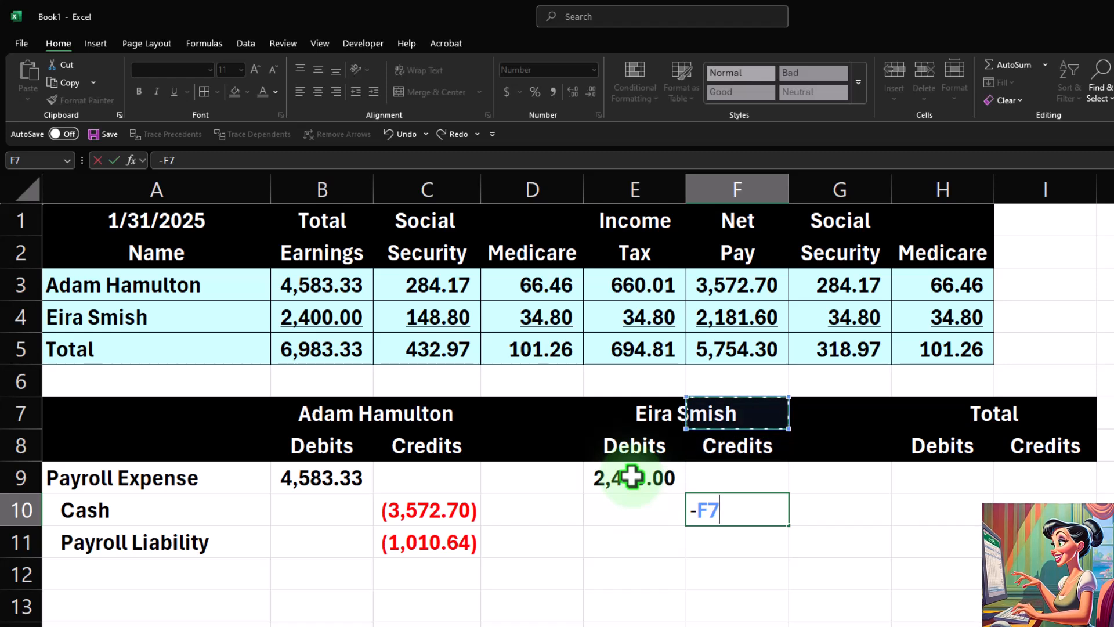
pyautogui.press('Up')
pyautogui.press('Up')
pyautogui.press('Up')
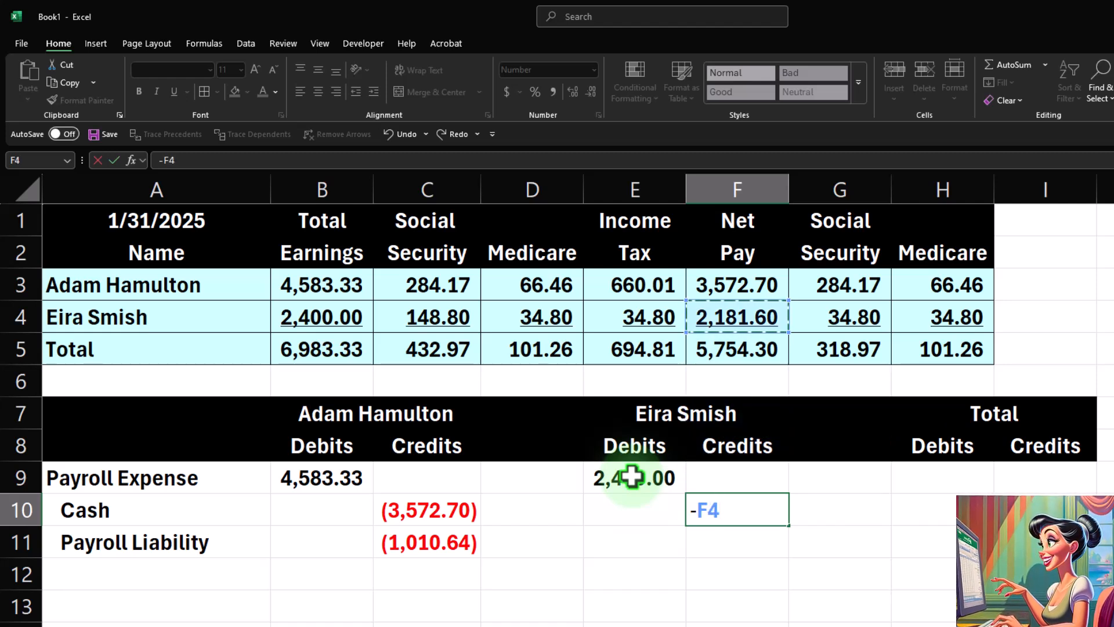
pyautogui.press('Return')
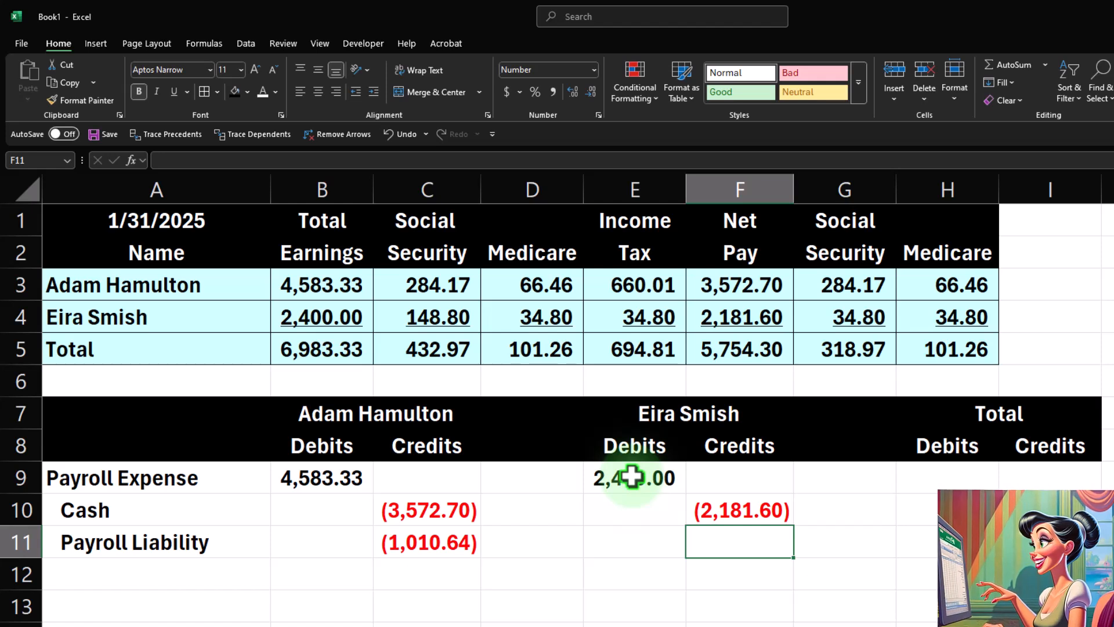
# Try entering a negative SUM of the second employee's withholdings in F11, then reopen the cell's formula.
pyautogui.write('-sum')
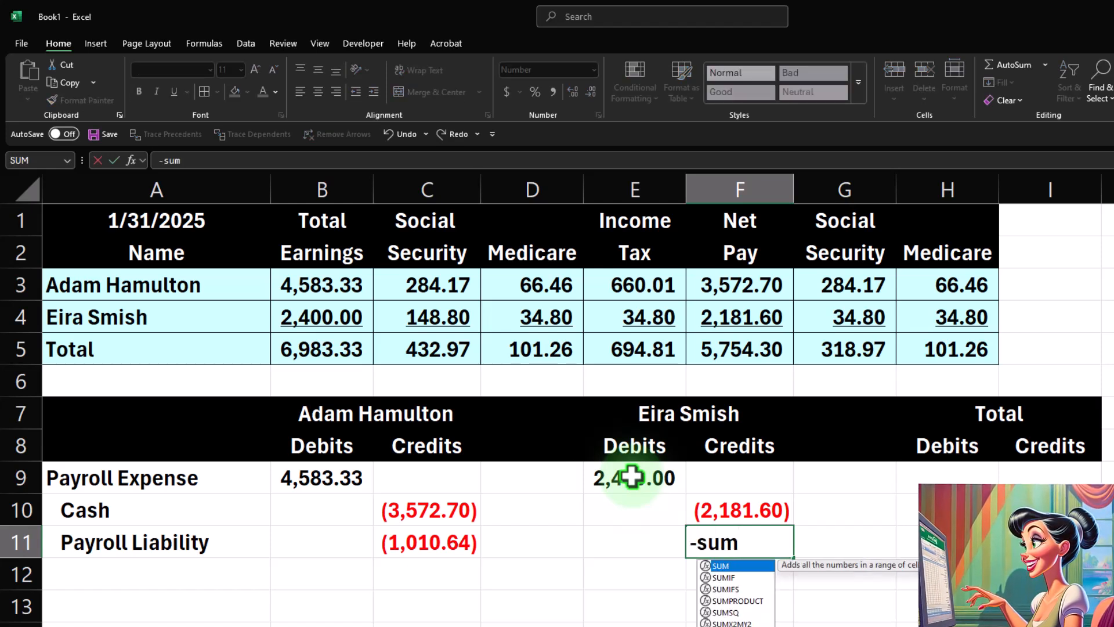
pyautogui.write('(')
pyautogui.press('Up')
pyautogui.hotkey('shift', 'Left')
pyautogui.hotkey('shift', 'Up')
pyautogui.press('Return')
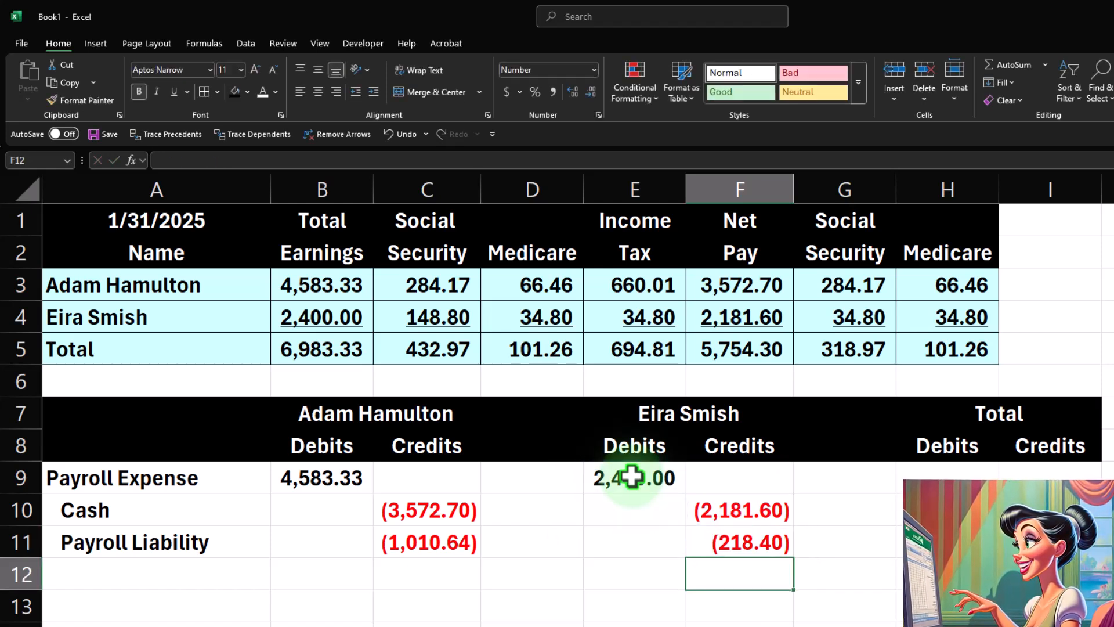
pyautogui.press('Up')
pyautogui.press('F2')
pyautogui.press('Escape')
pyautogui.write('-sum(')
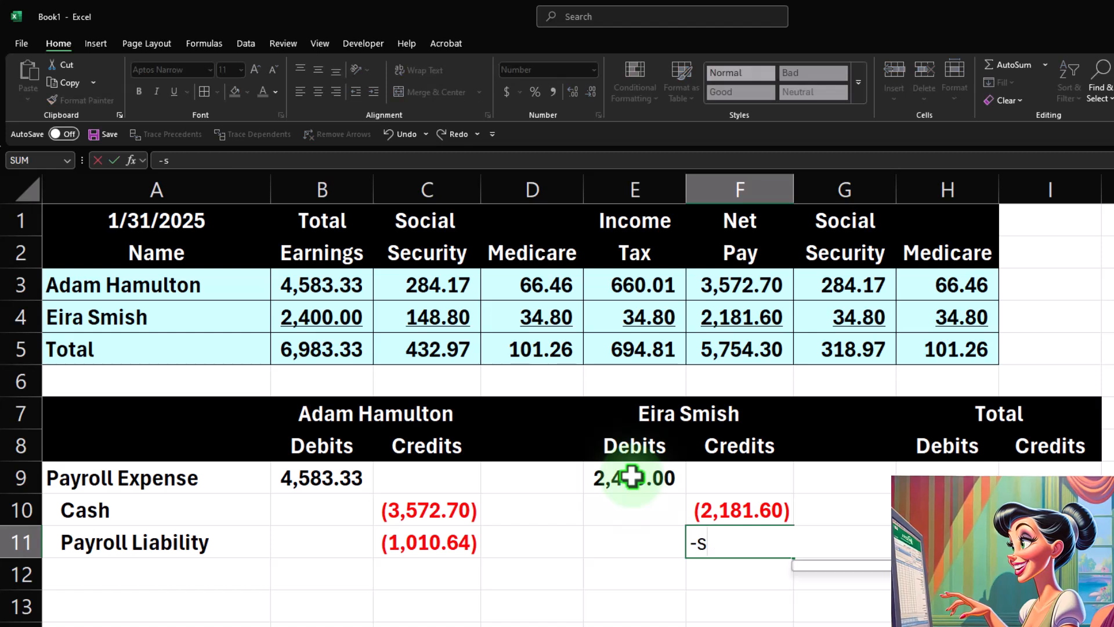
# Set F11 to =-SUM(C4:E4) to total the second employee's withholdings as a credit.
pyautogui.press('Up')
pyautogui.press('Up')
pyautogui.press('Up')
pyautogui.press('Up')
pyautogui.press('Up')
pyautogui.press('Up')
pyautogui.press('Up')
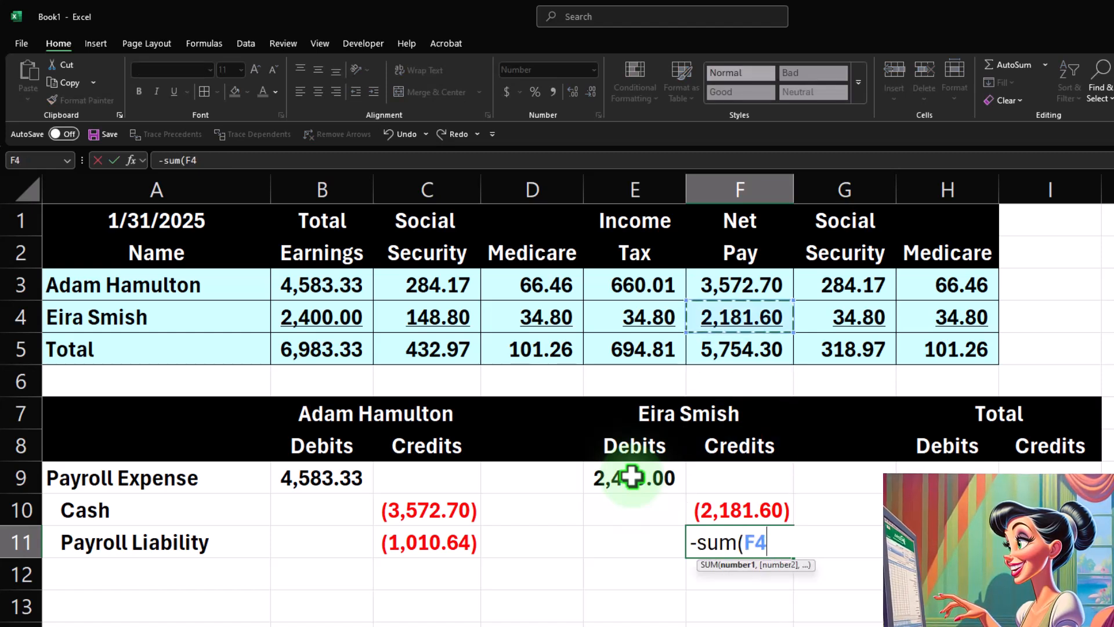
pyautogui.press('Left')
pyautogui.press('Left')
pyautogui.press('Left')
pyautogui.hotkey('shift', 'Right')
pyautogui.hotkey('shift', 'Right')
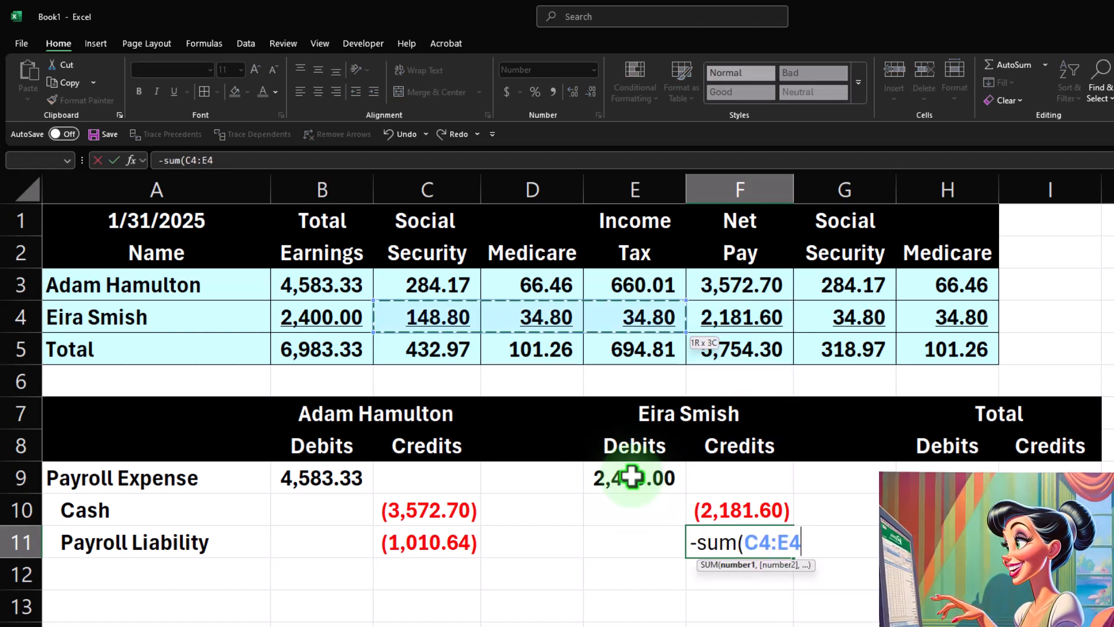
pyautogui.press('Return')
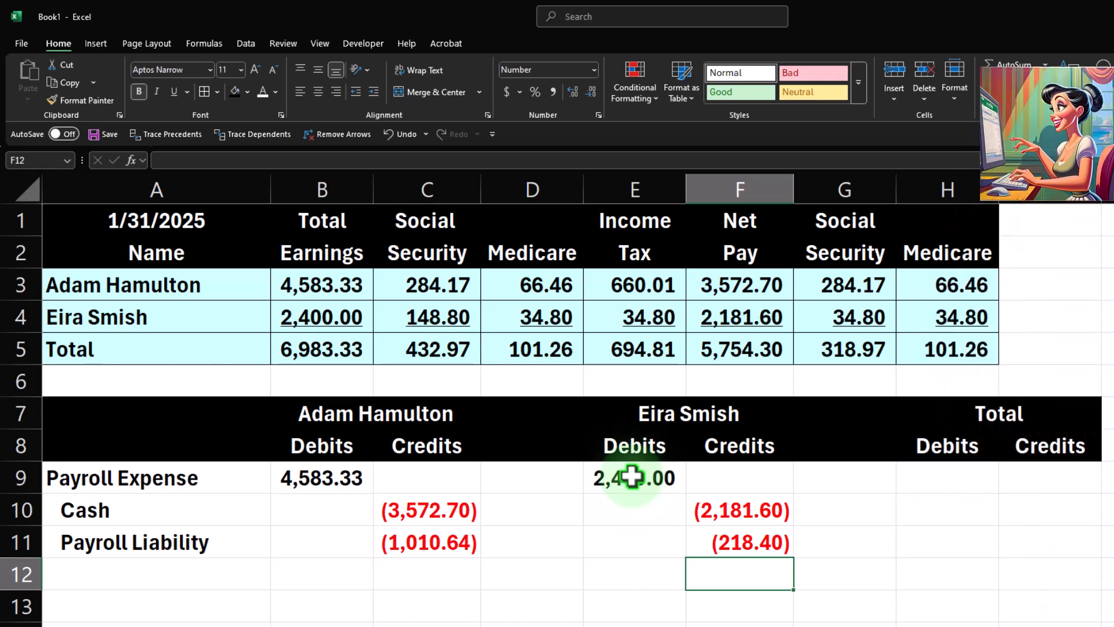
# Total the payroll expense debits for both employees in H9 with =SUM(B9:G9).
pyautogui.press('Right')
pyautogui.press('Up')
pyautogui.press('Up')
pyautogui.press('Up')
pyautogui.press('Right')
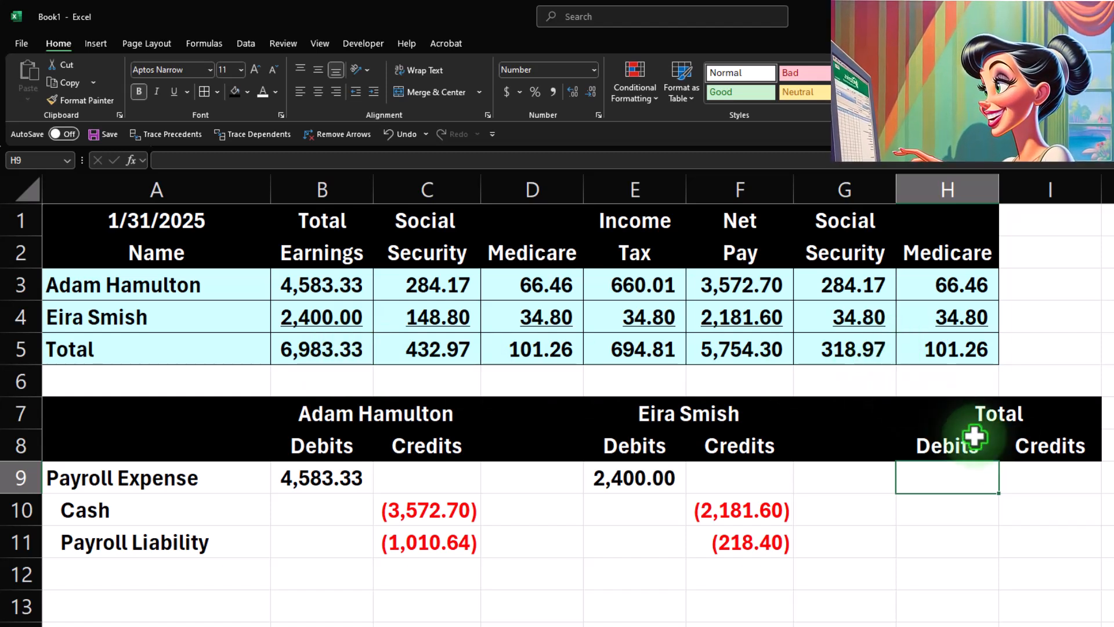
pyautogui.write('=sum(')
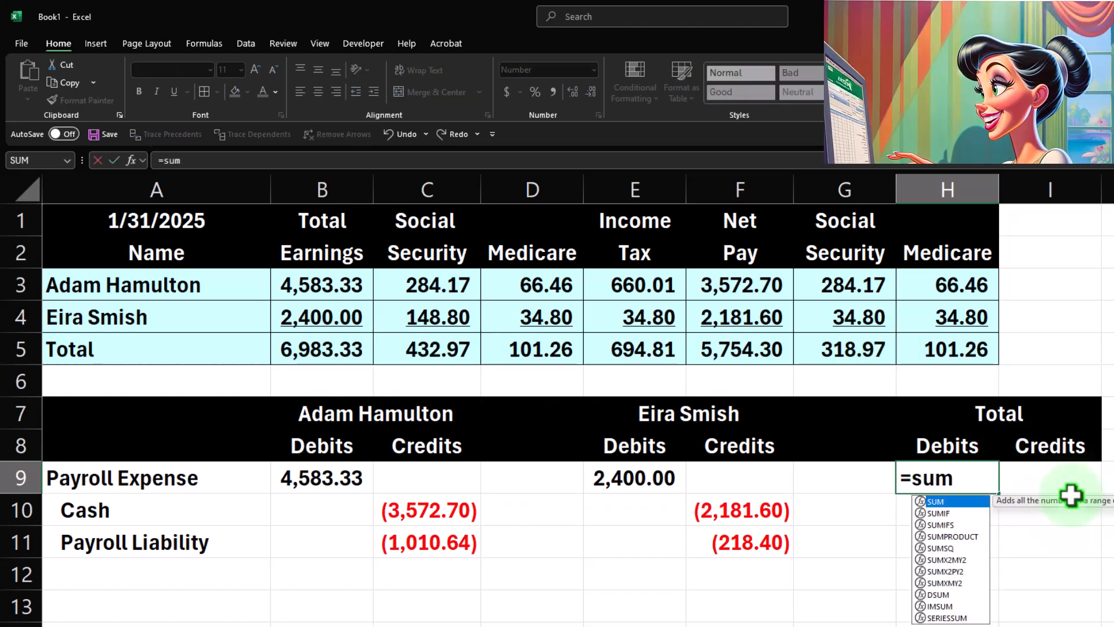
pyautogui.press('Left')
pyautogui.hotkey('shift', 'Left')
pyautogui.hotkey('shift', 'Left')
pyautogui.hotkey('shift', 'Left')
pyautogui.hotkey('shift', 'Left')
pyautogui.hotkey('shift', 'Left')
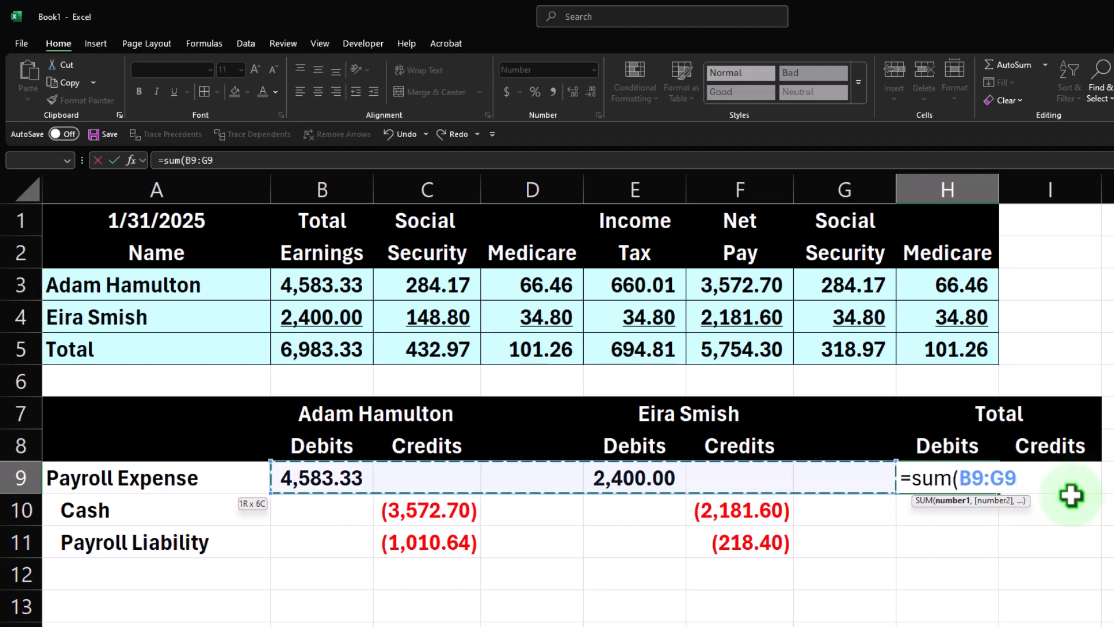
pyautogui.press('Return')
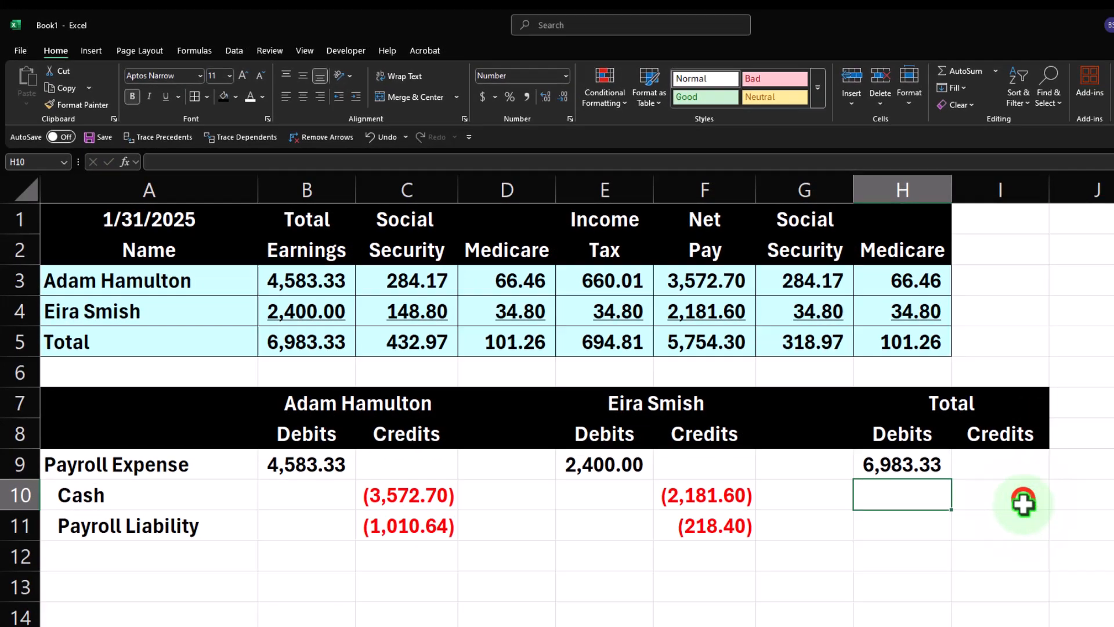
# Total the cash credits in I10 with =-SUM(B10:H10) and fill the formula down to I11.
pyautogui.click(1074, 505)
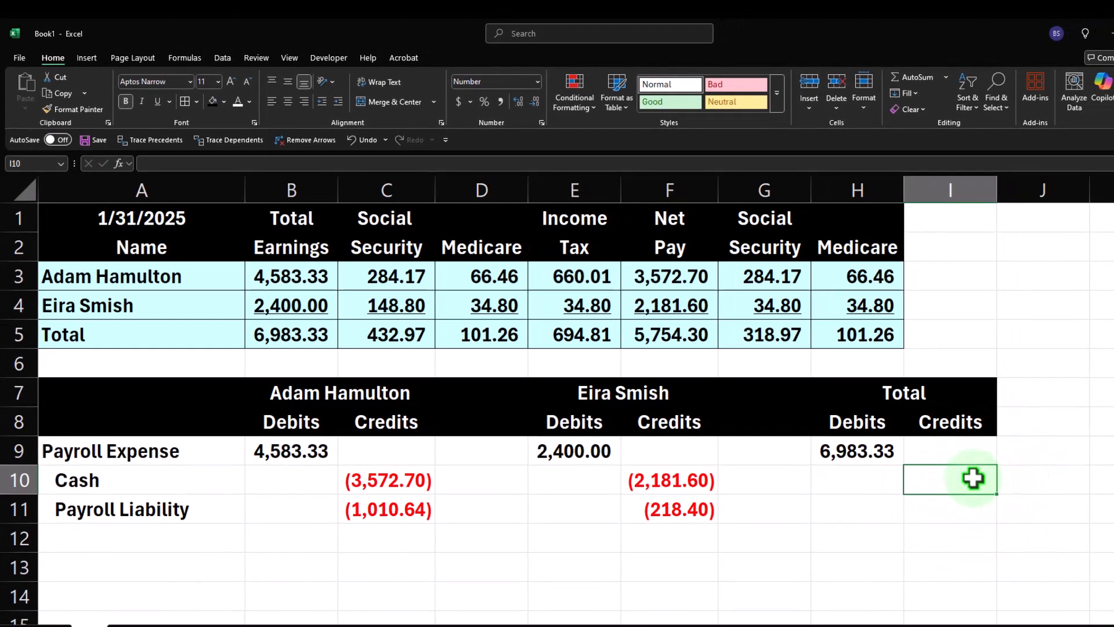
pyautogui.write('-sum(')
pyautogui.press('Left')
pyautogui.hotkey('shift', 'Left')
pyautogui.hotkey('shift', 'Left')
pyautogui.hotkey('shift', 'Left')
pyautogui.hotkey('shift', 'Left')
pyautogui.hotkey('shift', 'Left')
pyautogui.hotkey('shift', 'Left')
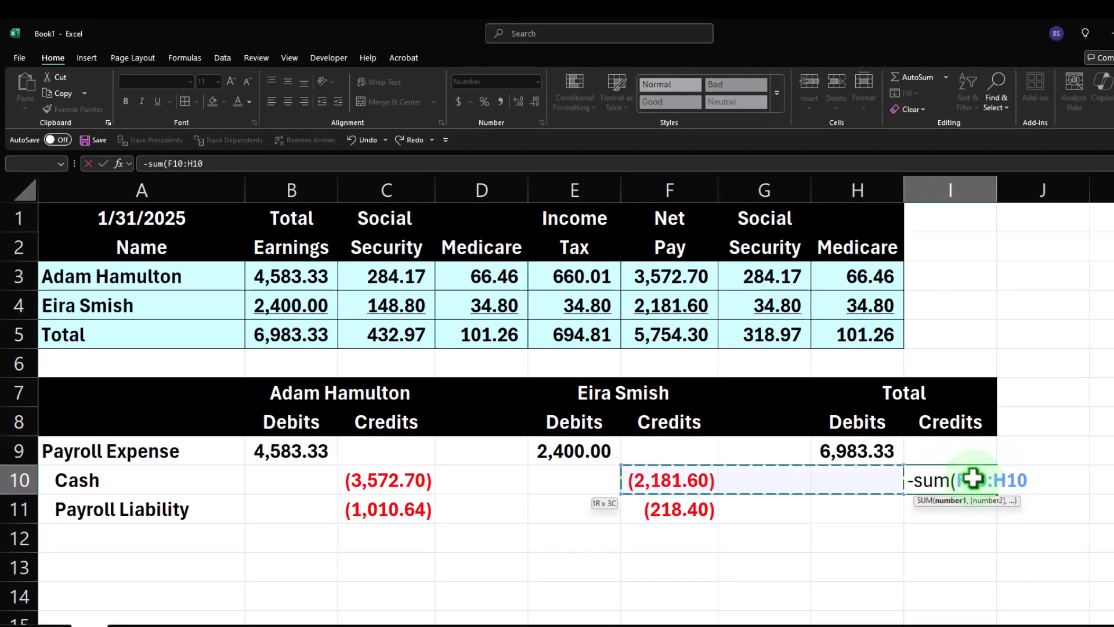
pyautogui.press('Return')
pyautogui.click(993, 482)
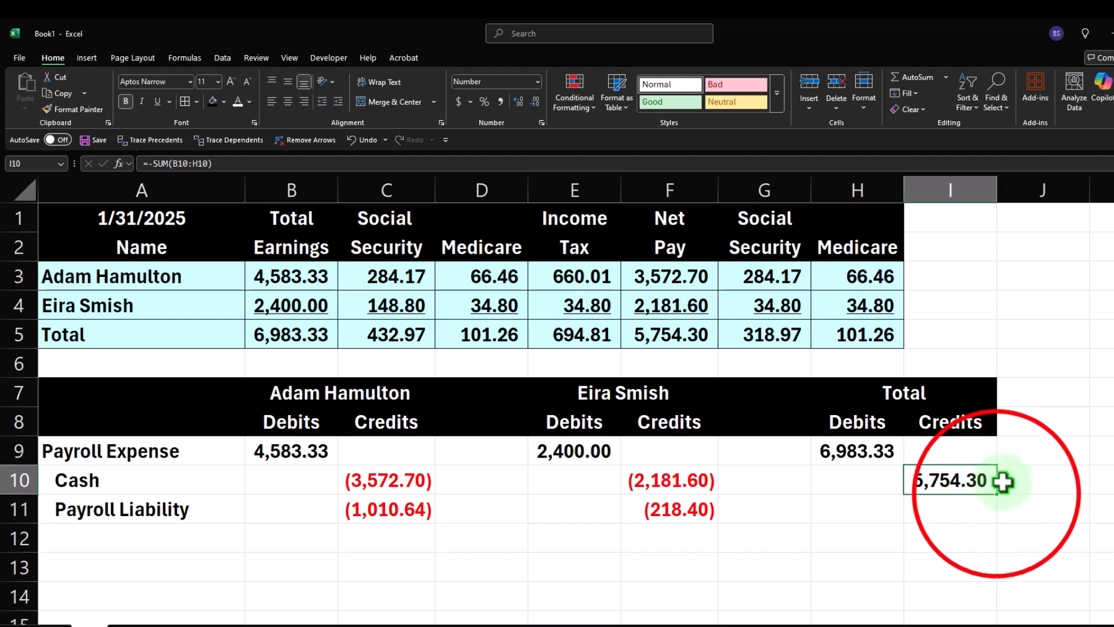
pyautogui.moveTo(999, 503); pyautogui.dragTo(993, 511)
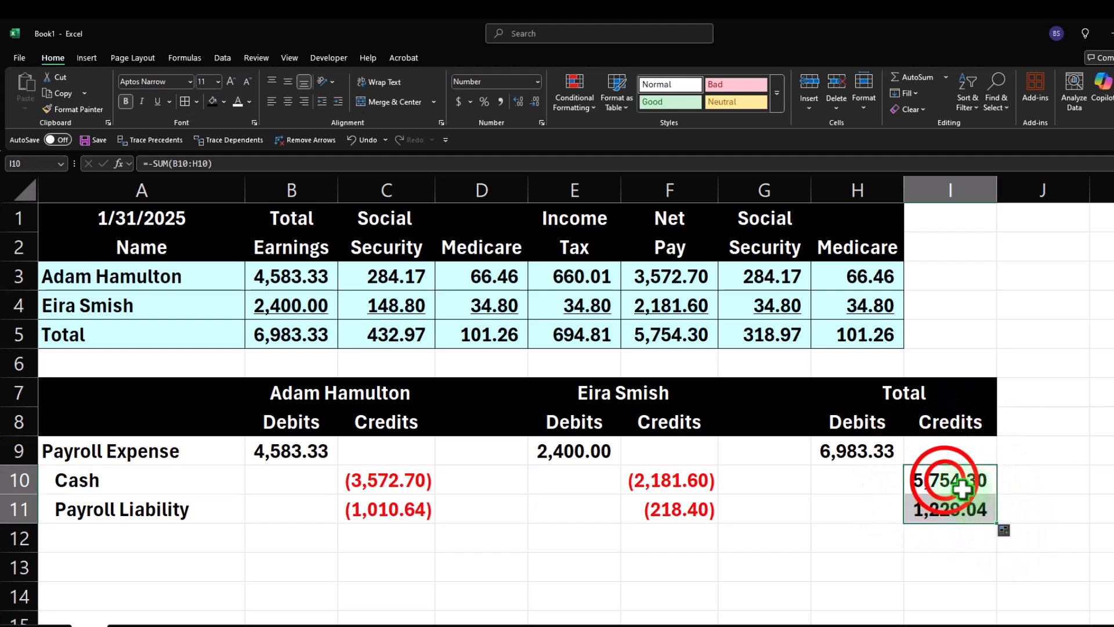
# Remove the minus sign from the I10 and I11 formulas so they become plain SUM totals.
pyautogui.doubleClick(927, 481)
pyautogui.click(926, 481)
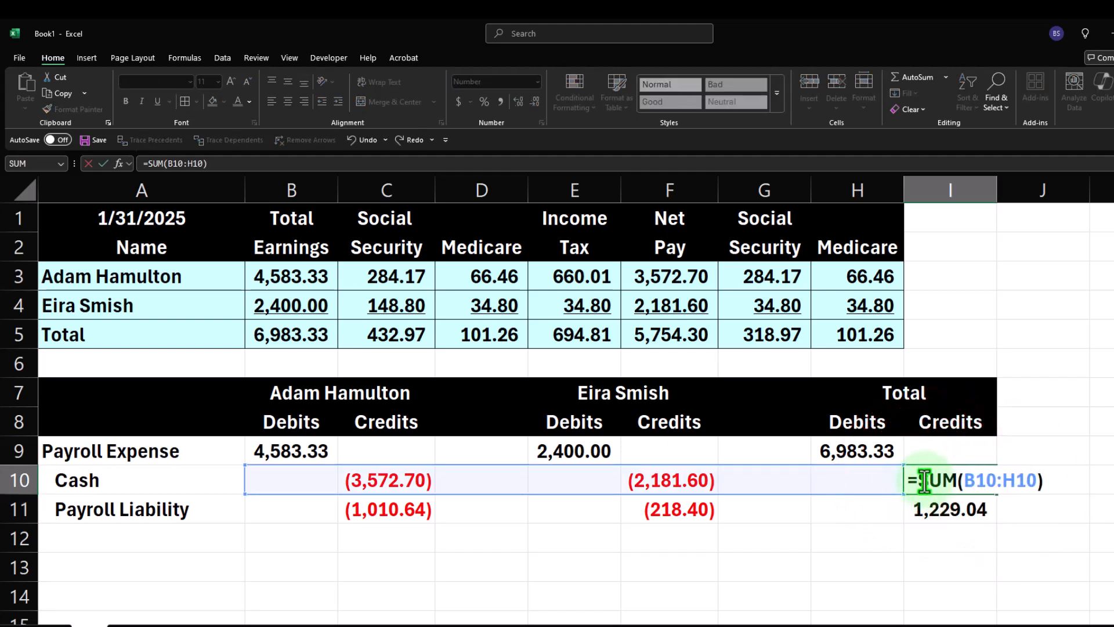
pyautogui.press('Return')
pyautogui.doubleClick(918, 510)
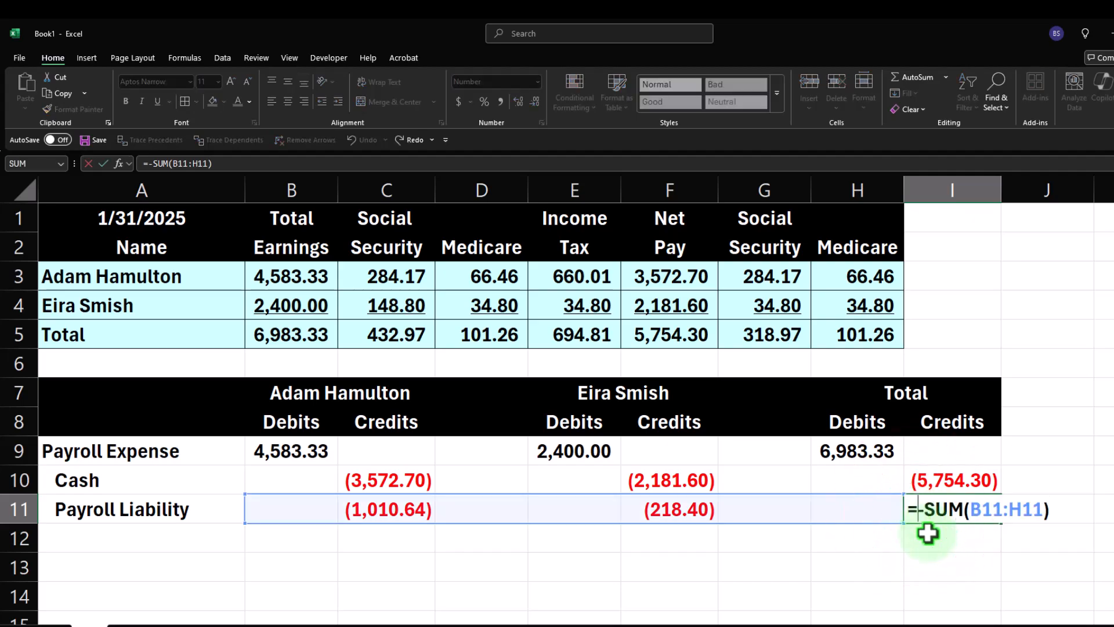
pyautogui.press('Return')
# Compare the Total column's debits and credits with the summary table's totals and the employee entries.
pyautogui.moveTo(871, 451); pyautogui.dragTo(952, 511)
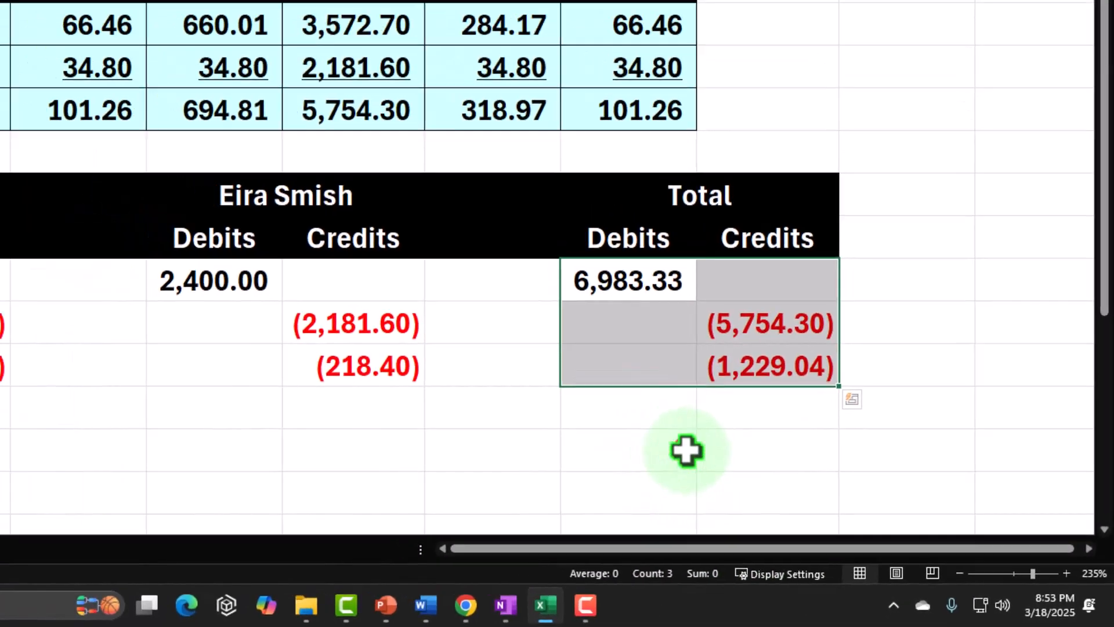
pyautogui.click(816, 505)
pyautogui.click(278, 298)
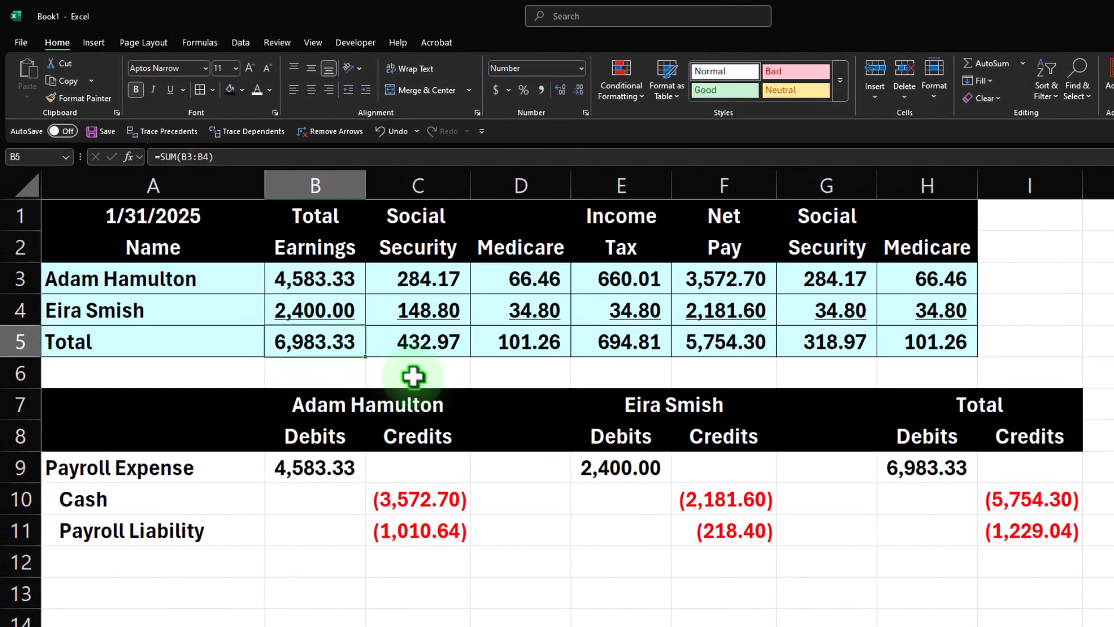
pyautogui.click(1000, 505)
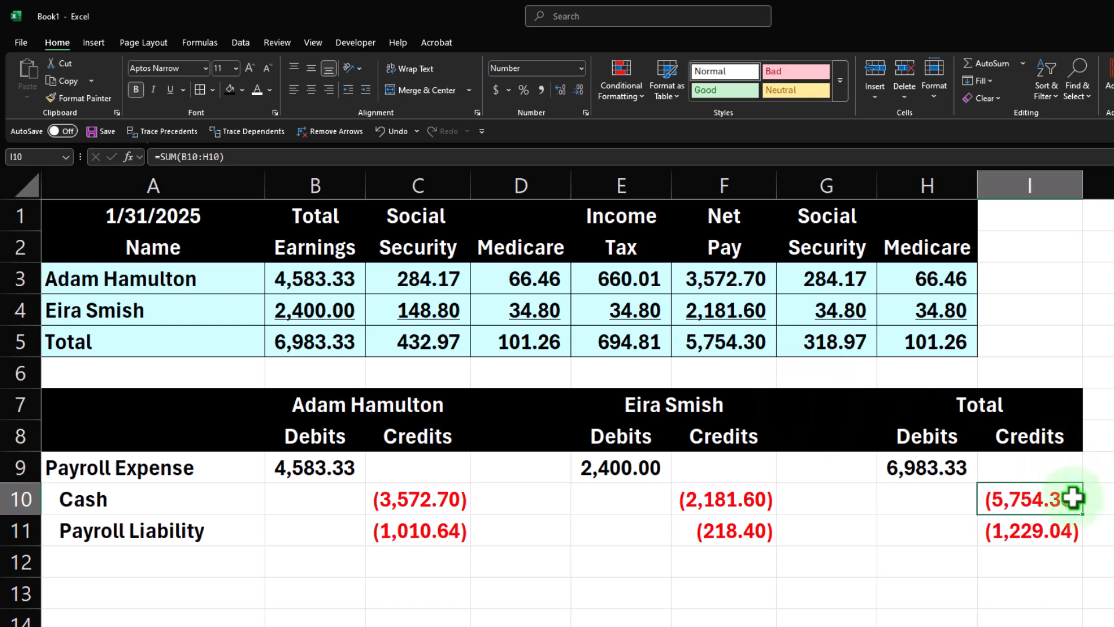
pyautogui.moveTo(440, 342); pyautogui.dragTo(585, 342)
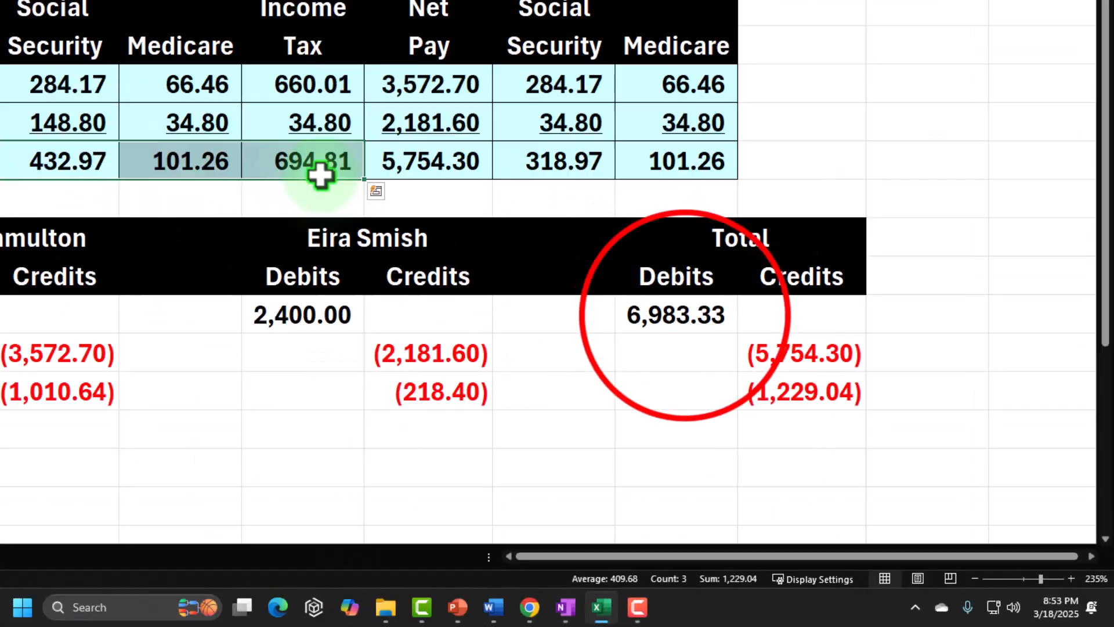
pyautogui.moveTo(675, 315); pyautogui.dragTo(791, 372)
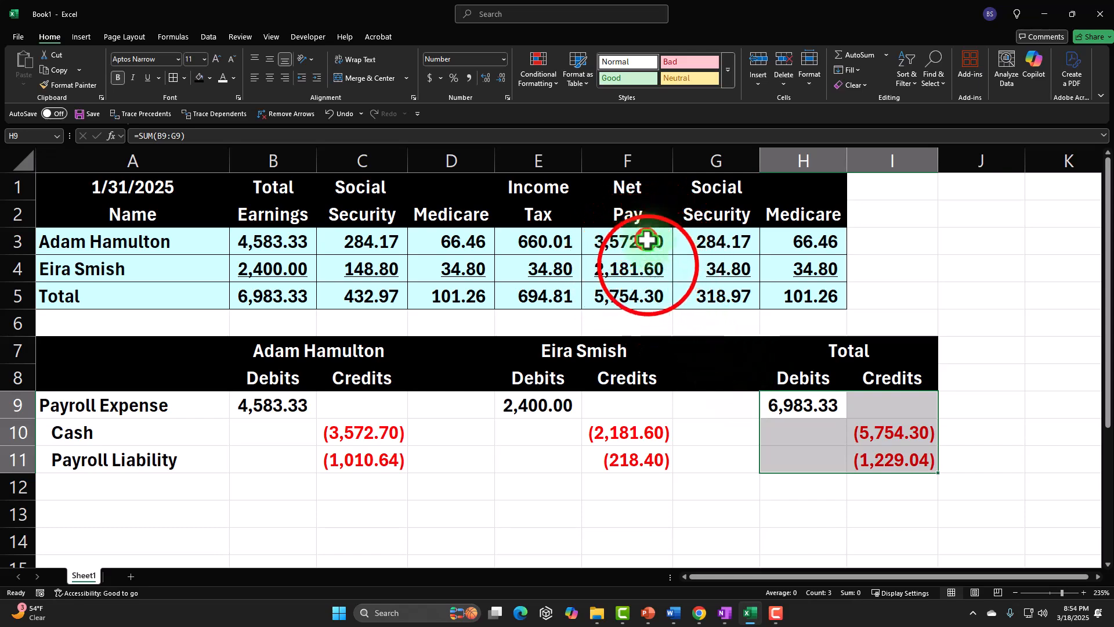
pyautogui.click(638, 268)
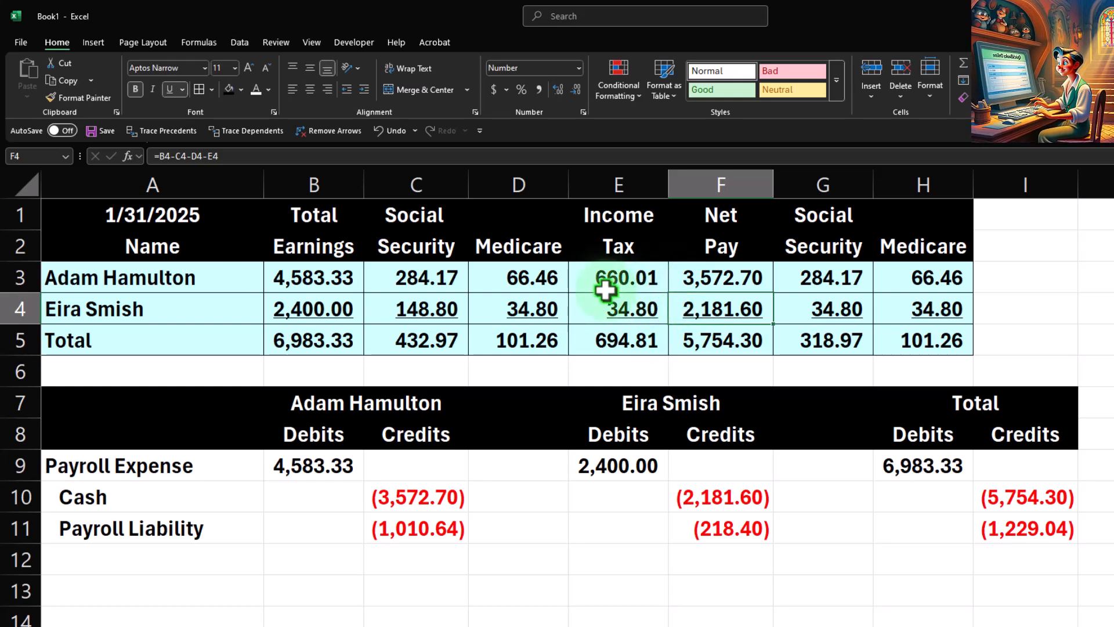
pyautogui.moveTo(339, 460); pyautogui.dragTo(699, 525)
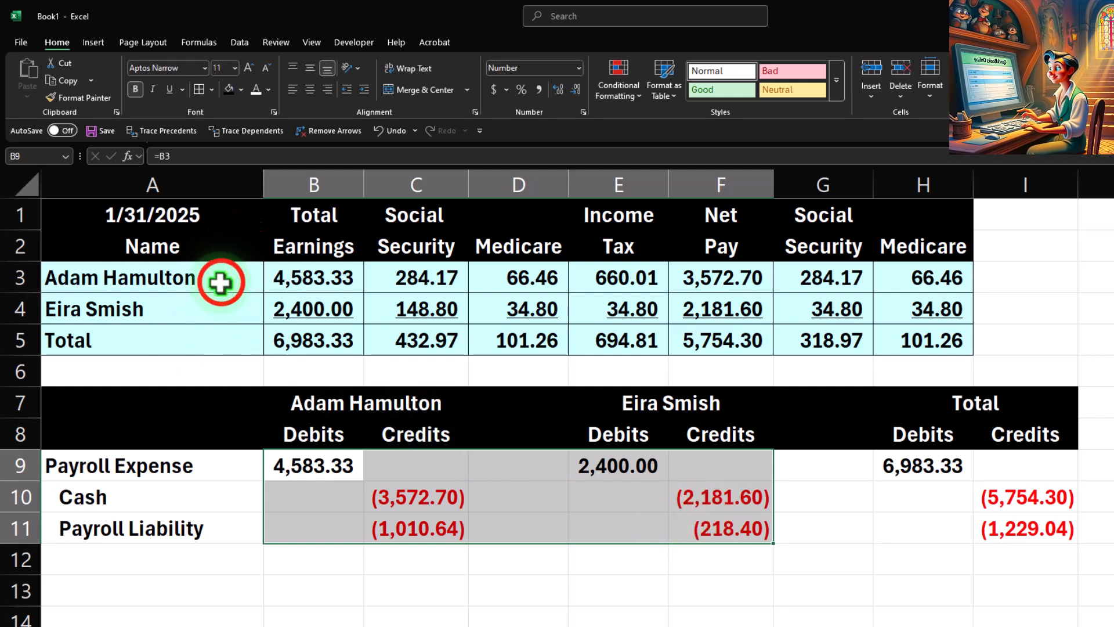
pyautogui.moveTo(220, 283); pyautogui.dragTo(884, 325)
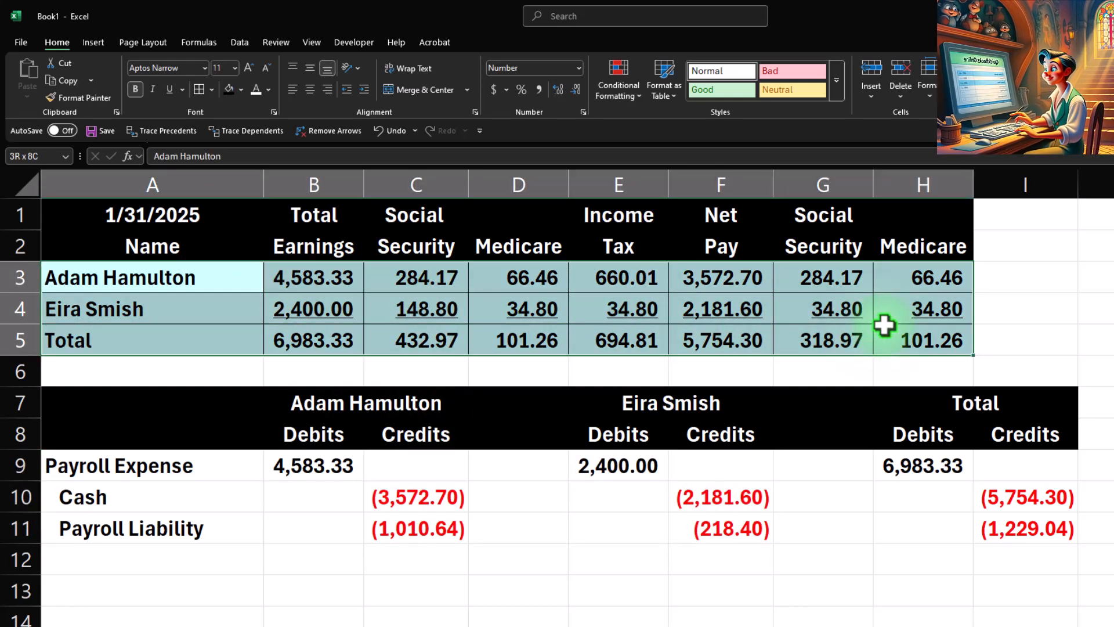
# Label row 13 as Payroll Tax Expense in A13.
pyautogui.click(157, 585)
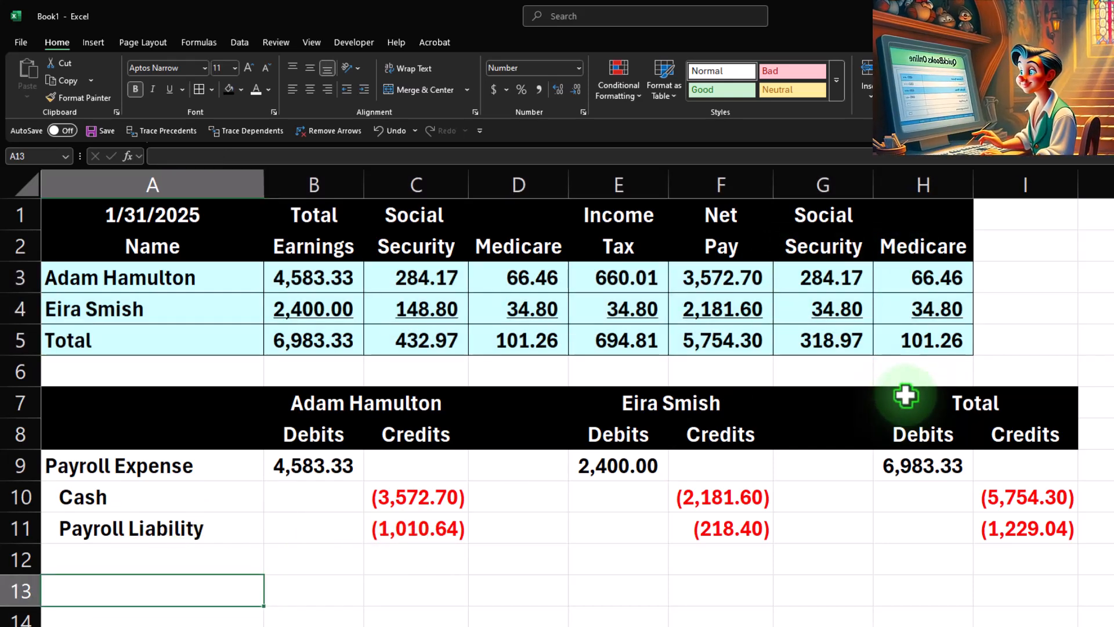
pyautogui.write('Payroll')
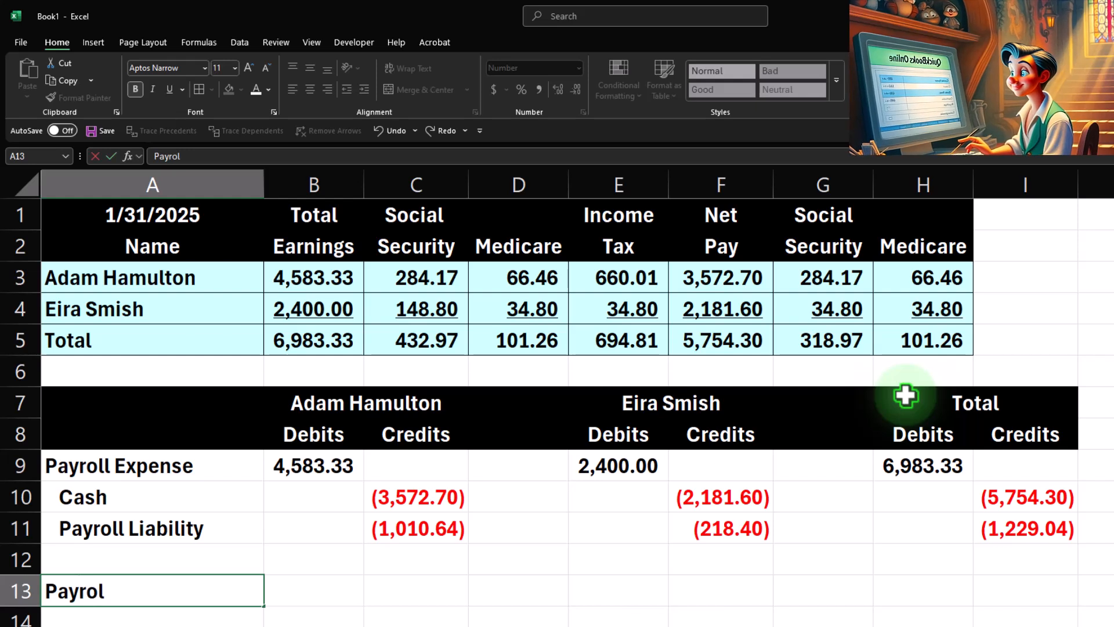
pyautogui.press('BackSpace')
pyautogui.press('BackSpace')
pyautogui.press('BackSpace')
pyautogui.press('BackSpace')
pyautogui.press('BackSpace')
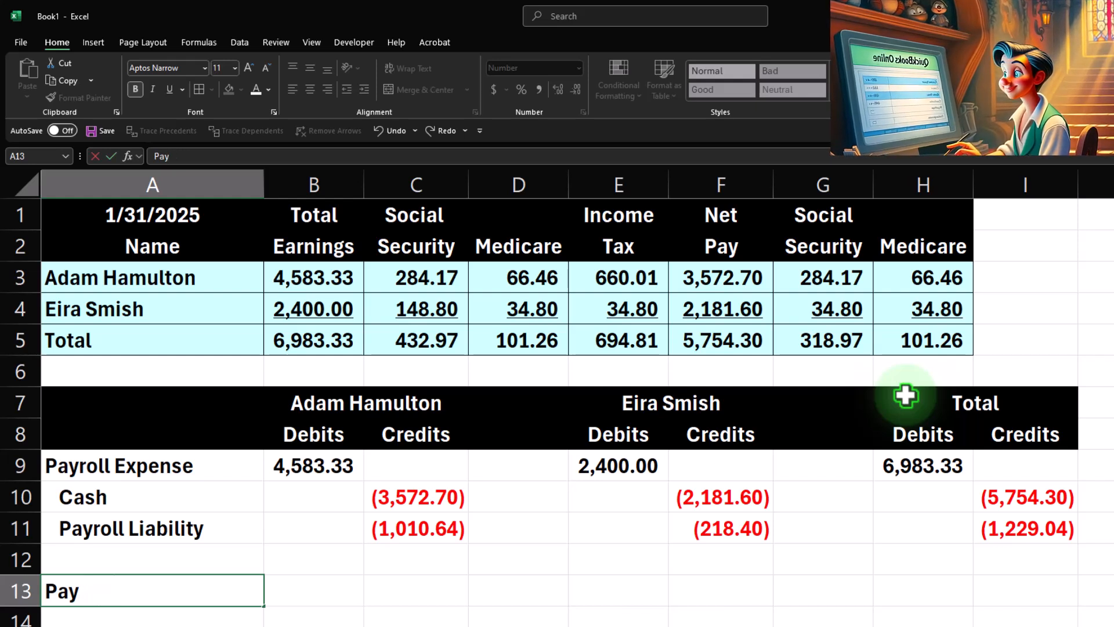
pyautogui.write('roll Expenses')
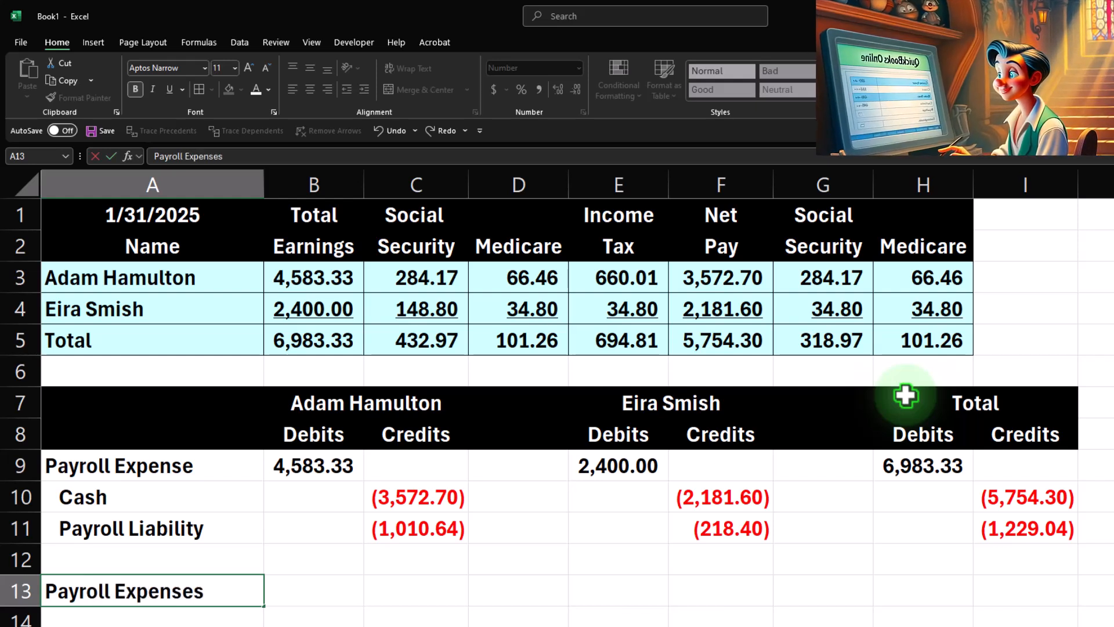
pyautogui.press('BackSpace')
pyautogui.press('BackSpace')
pyautogui.press('BackSpace')
pyautogui.press('BackSpace')
pyautogui.press('BackSpace')
pyautogui.press('BackSpace')
pyautogui.press('BackSpace')
pyautogui.press('BackSpace')
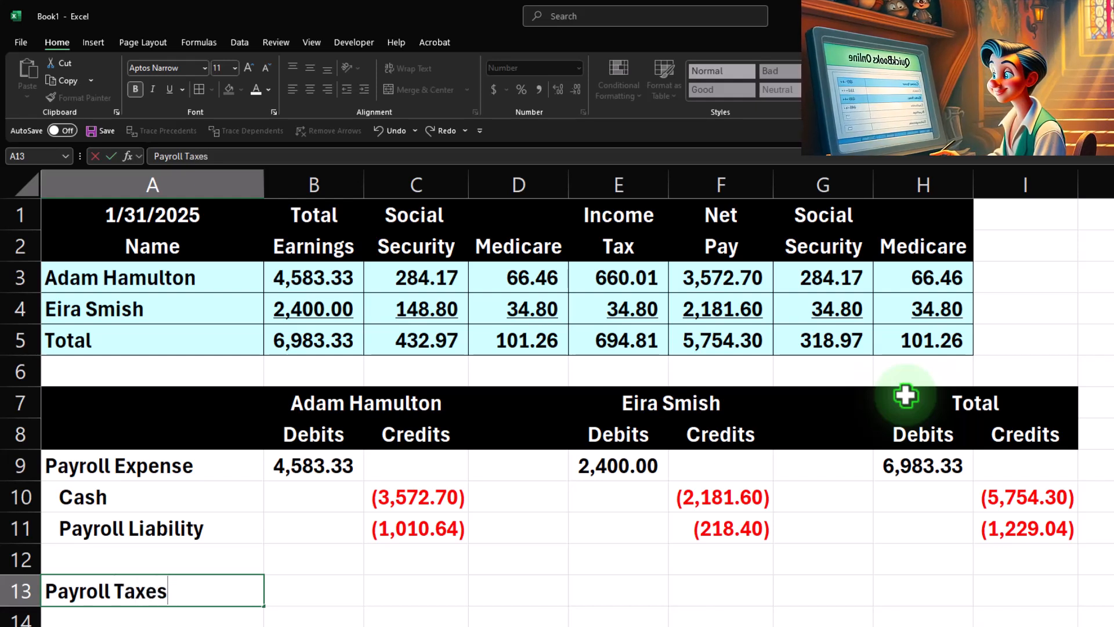
pyautogui.write('Tax Expense')
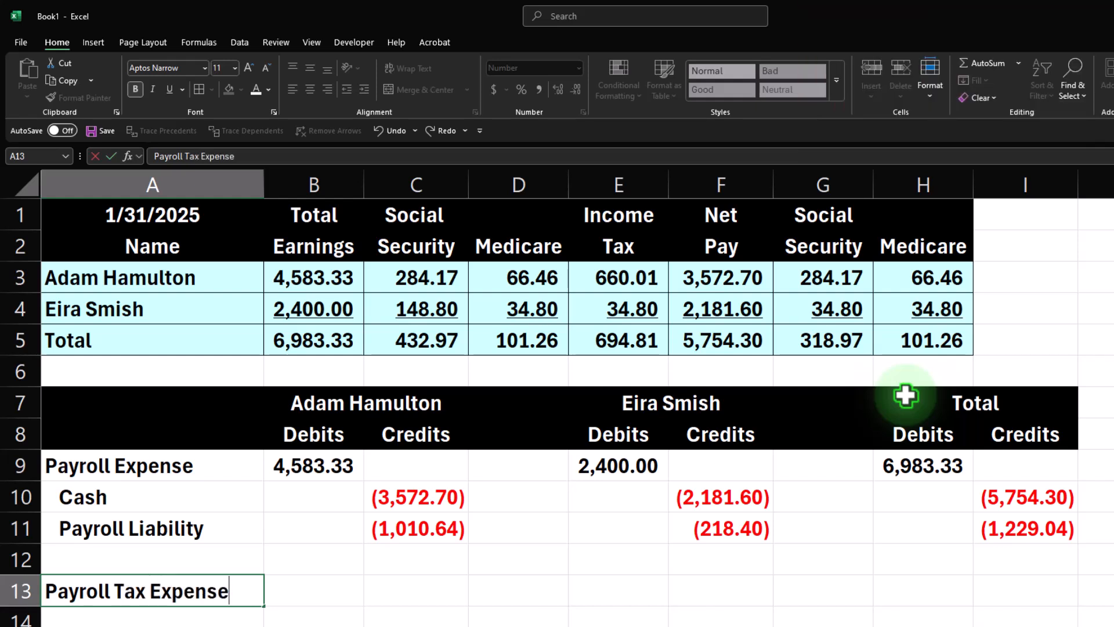
pyautogui.press('Tab')
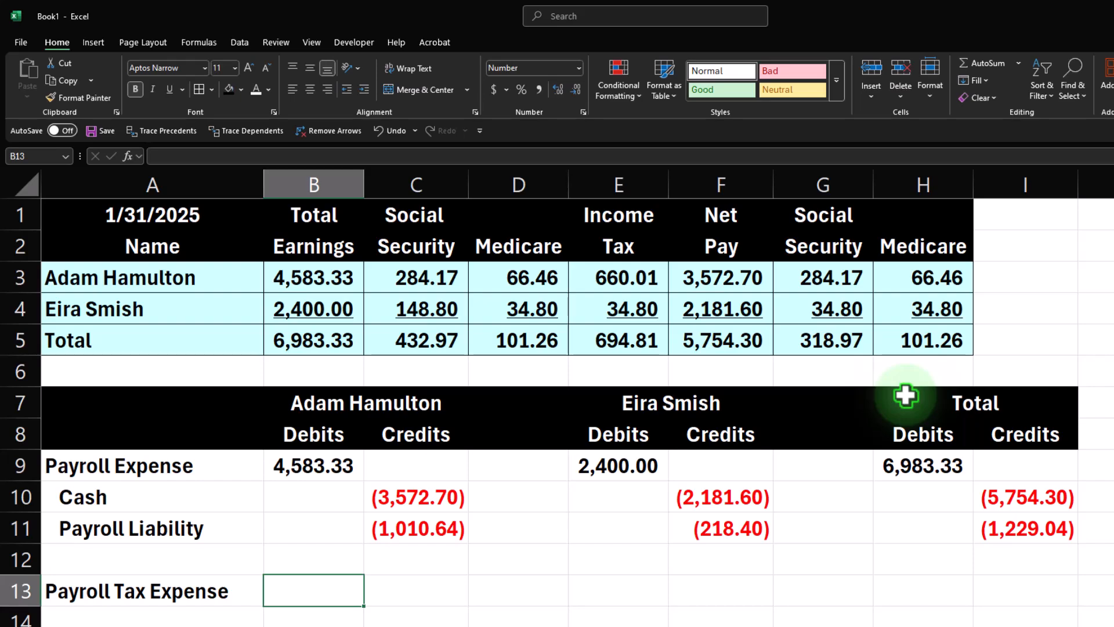
# Sum the employer Social Security and Medicare totals in H13 with =SUM(G5:H5).
pyautogui.press('Right')
pyautogui.press('Right')
pyautogui.press('Right')
pyautogui.press('Right')
pyautogui.press('Right')
pyautogui.press('Right')
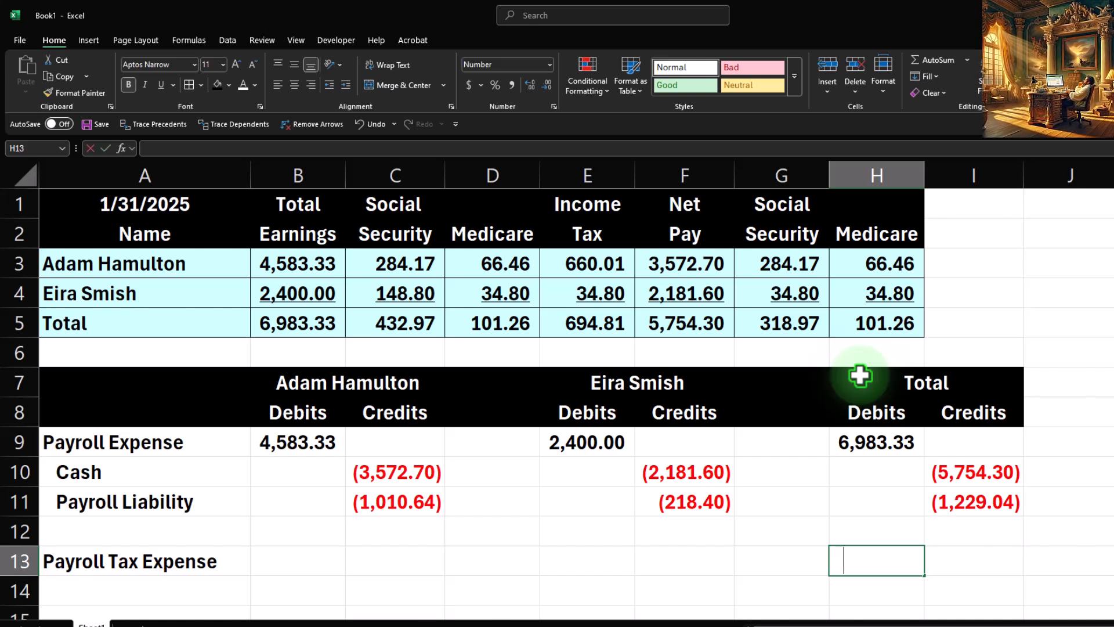
pyautogui.write('=sum(')
pyautogui.press('Up')
pyautogui.press('Up')
pyautogui.press('Up')
pyautogui.press('Up')
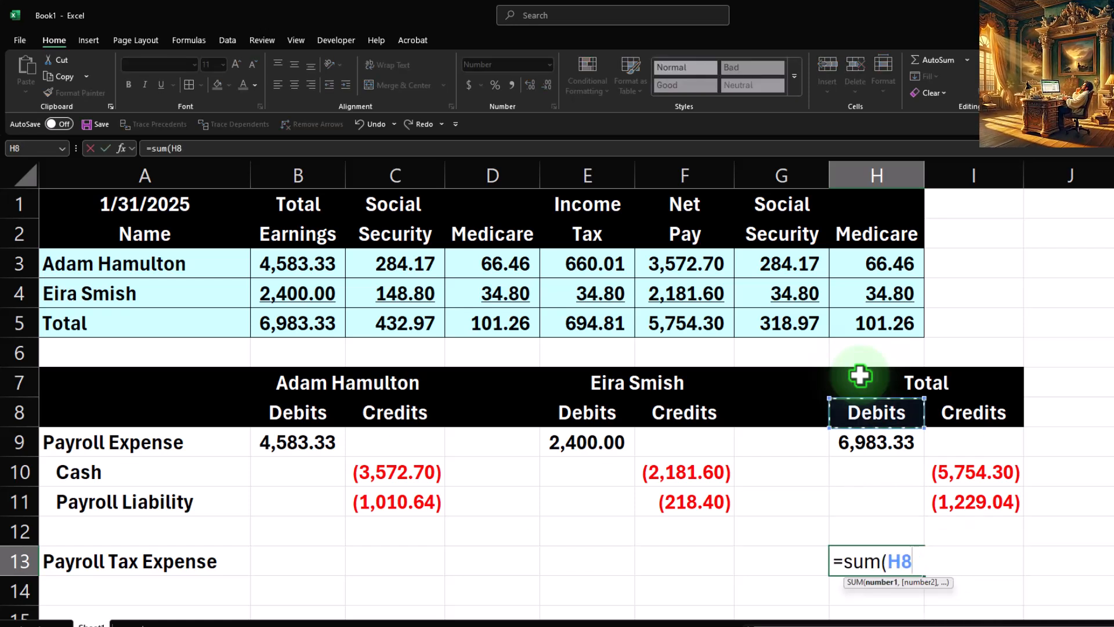
pyautogui.press('Up')
pyautogui.press('Up')
pyautogui.press('Up')
pyautogui.press('Left')
pyautogui.hotkey('shift', 'Right')
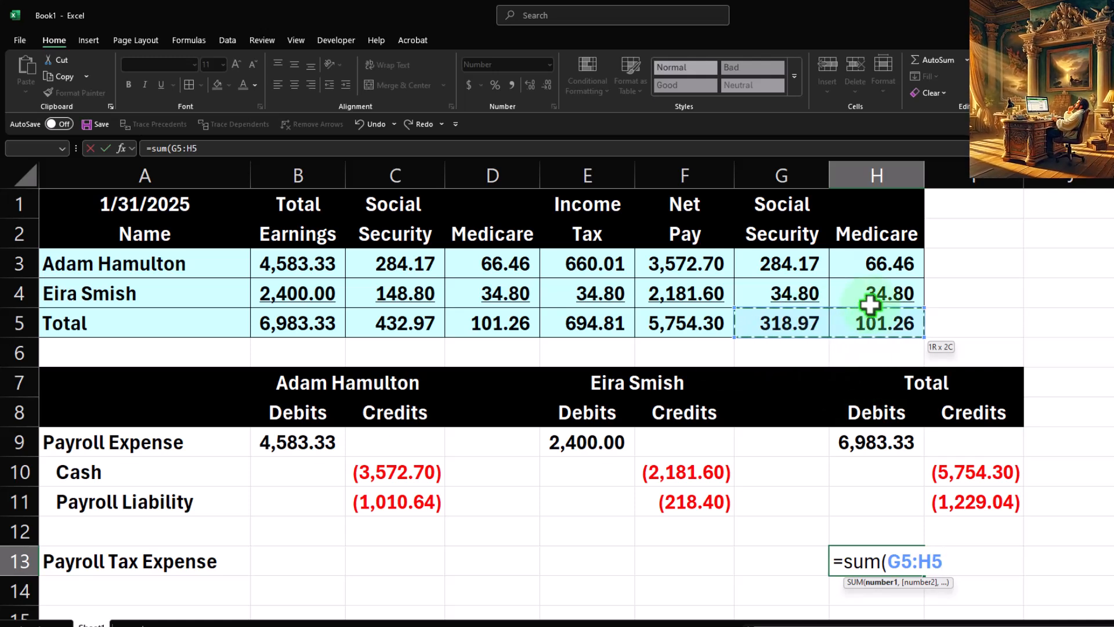
pyautogui.press('Return')
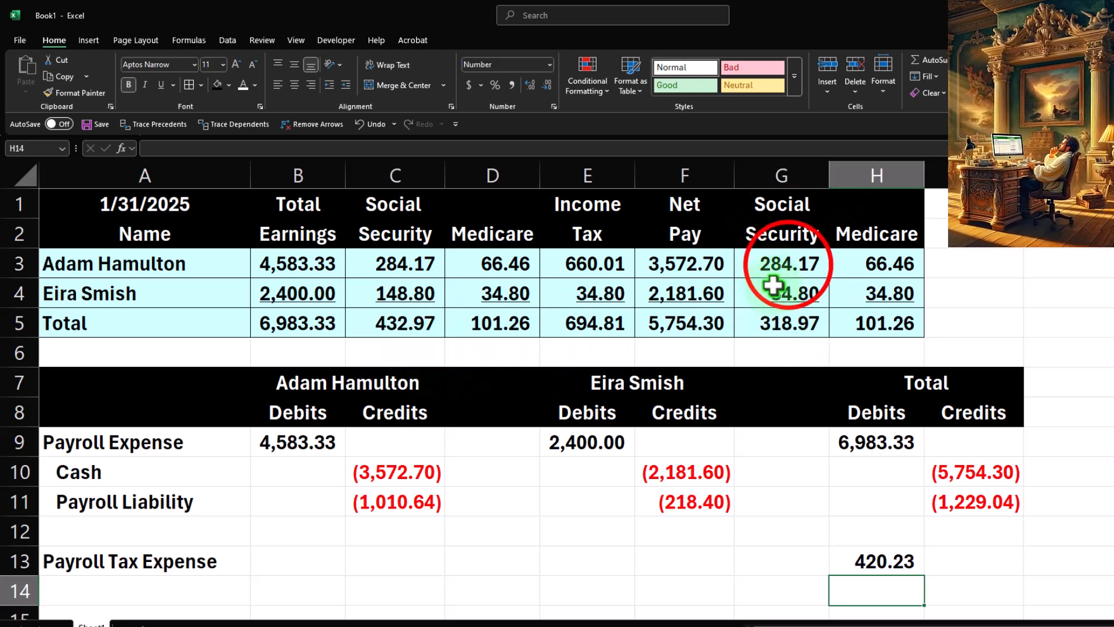
pyautogui.moveTo(781, 265)
pyautogui.mouseDown()
pyautogui.moveTo(845, 263)
pyautogui.moveTo(872, 295)
pyautogui.mouseUp()
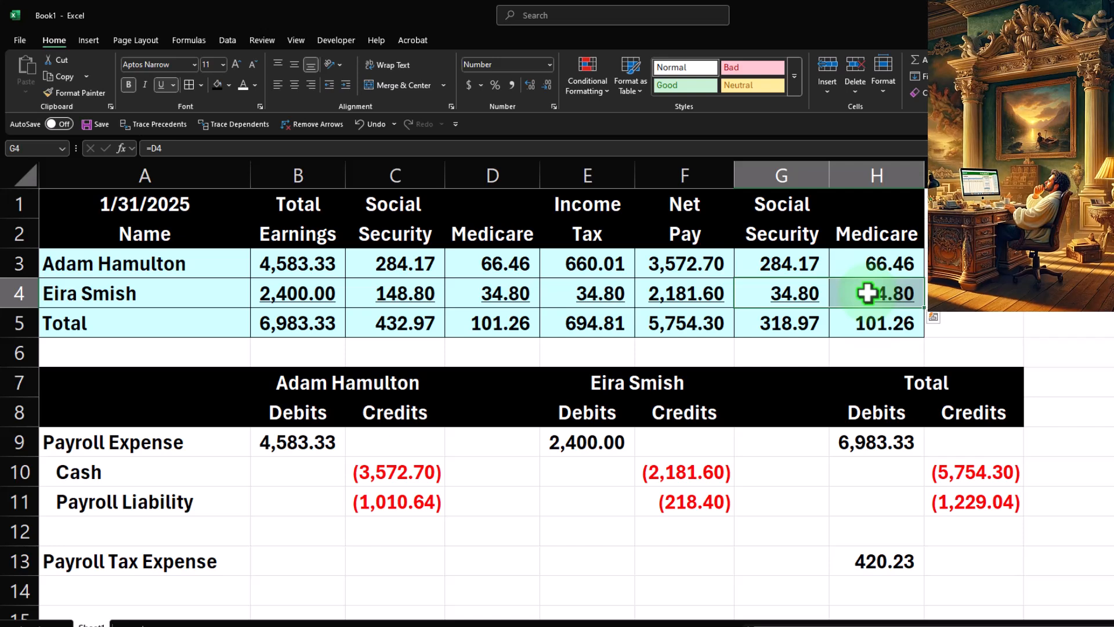
# Label row 14 in A14 with a formula referencing the Payroll Liability label in A11.
pyautogui.click(147, 592)
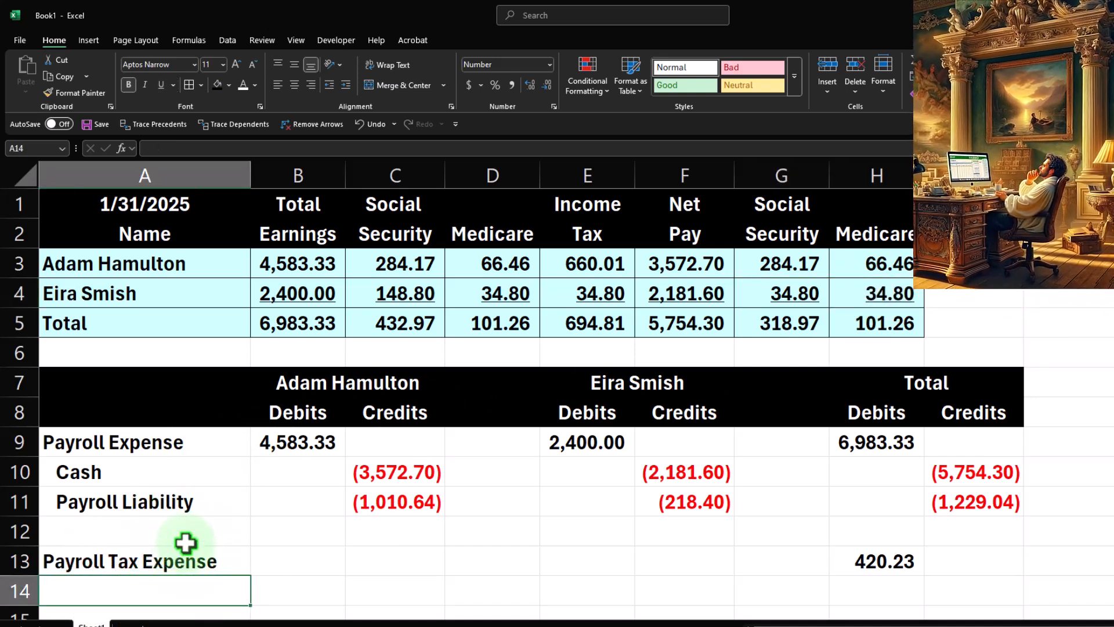
pyautogui.write('=')
pyautogui.press('Up')
pyautogui.press('Up')
pyautogui.press('Up')
pyautogui.press('Return')
# Enter =-H13 in I14 to credit Payroll Liability for the payroll tax expense.
pyautogui.press('Up')
pyautogui.press('Right')
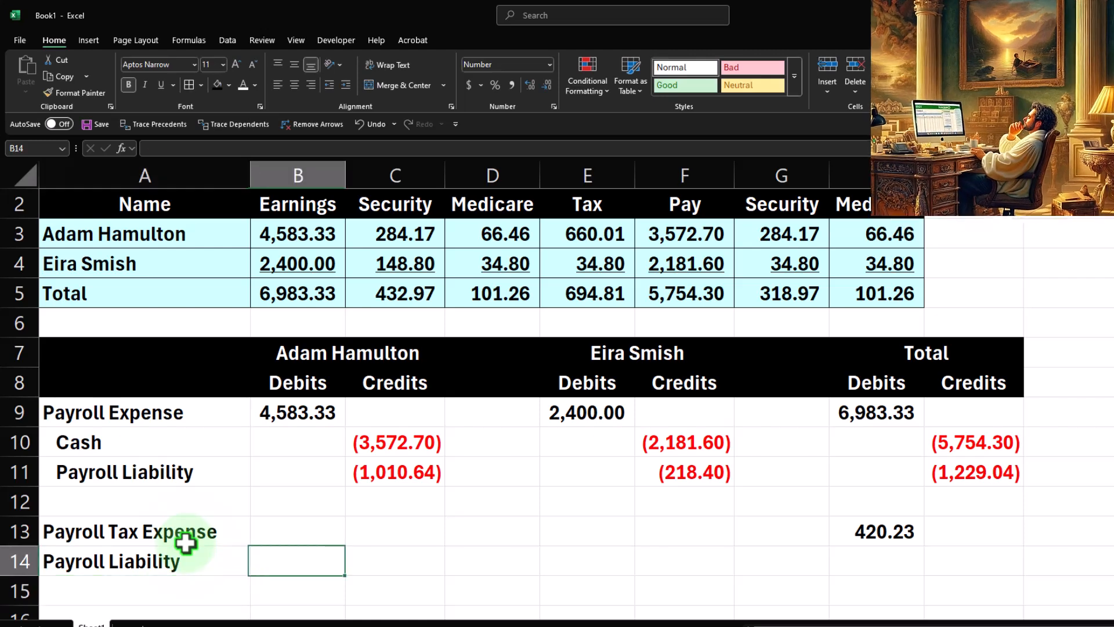
pyautogui.press('Right')
pyautogui.press('Right')
pyautogui.press('Right')
pyautogui.press('Right')
pyautogui.press('Right')
pyautogui.press('Right')
pyautogui.press('Right')
pyautogui.write('-')
pyautogui.press('Left')
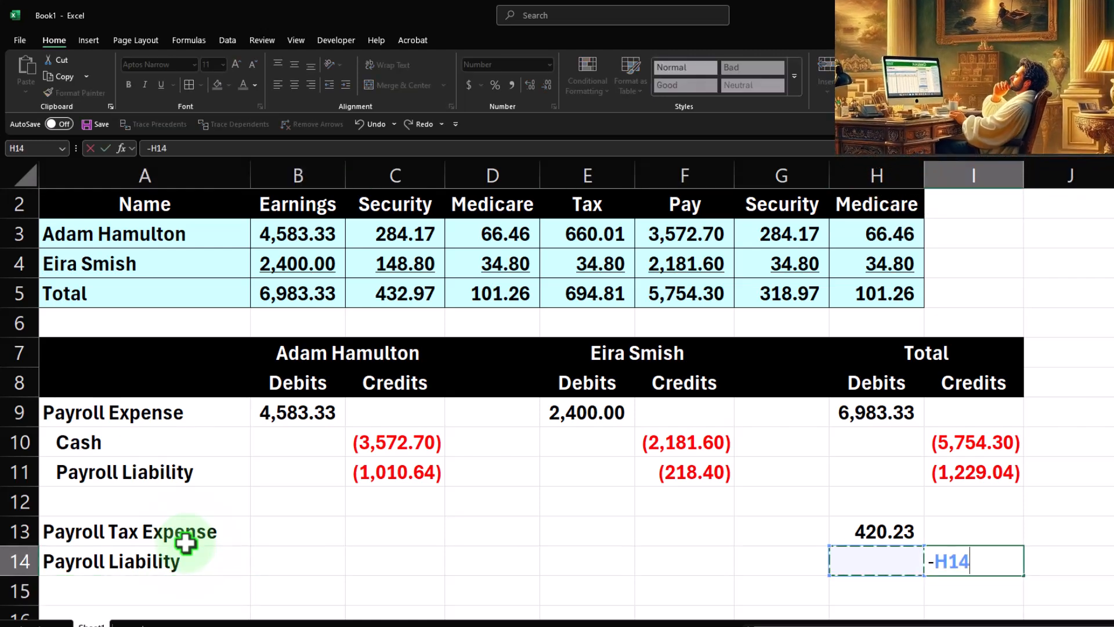
pyautogui.press('Return')
pyautogui.press('Up')
pyautogui.write('-')
pyautogui.press('Left')
pyautogui.press('Up')
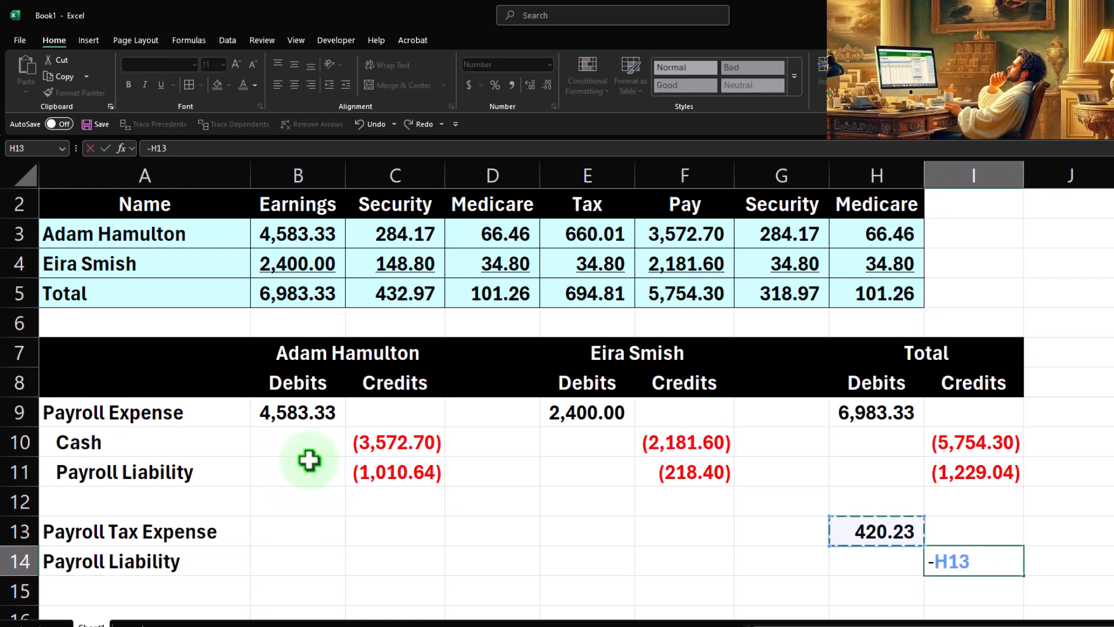
pyautogui.press('Return')
# Indent the Payroll Liability label in A14 and fill the journal entry range A9:I15 with light blue.
pyautogui.click(106, 546)
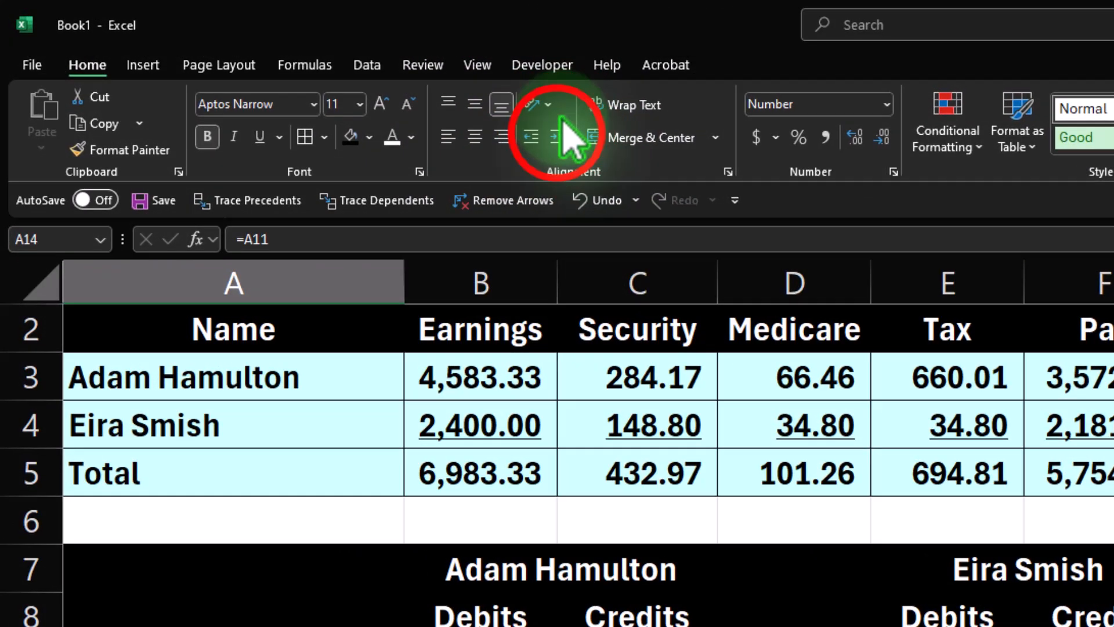
pyautogui.click(345, 84)
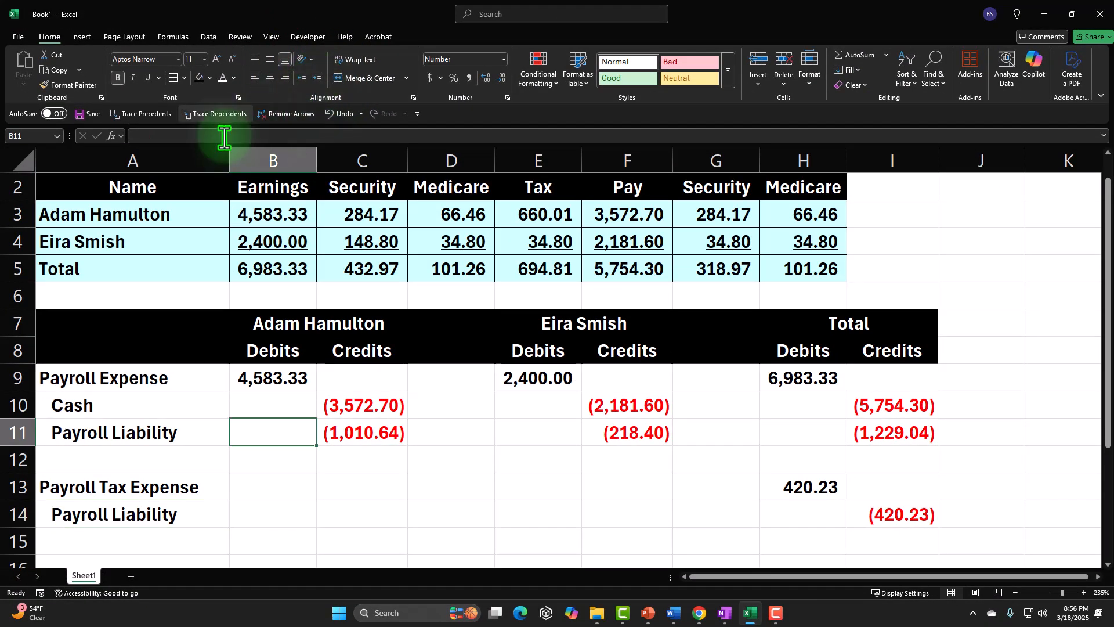
pyautogui.moveTo(145, 378); pyautogui.dragTo(853, 526)
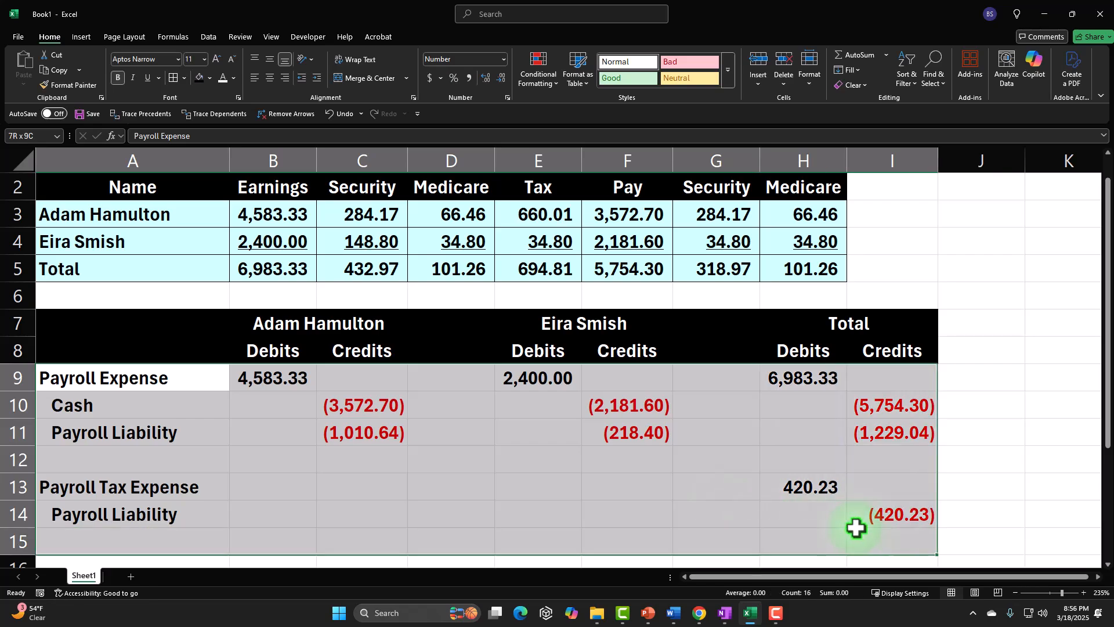
pyautogui.click(180, 76)
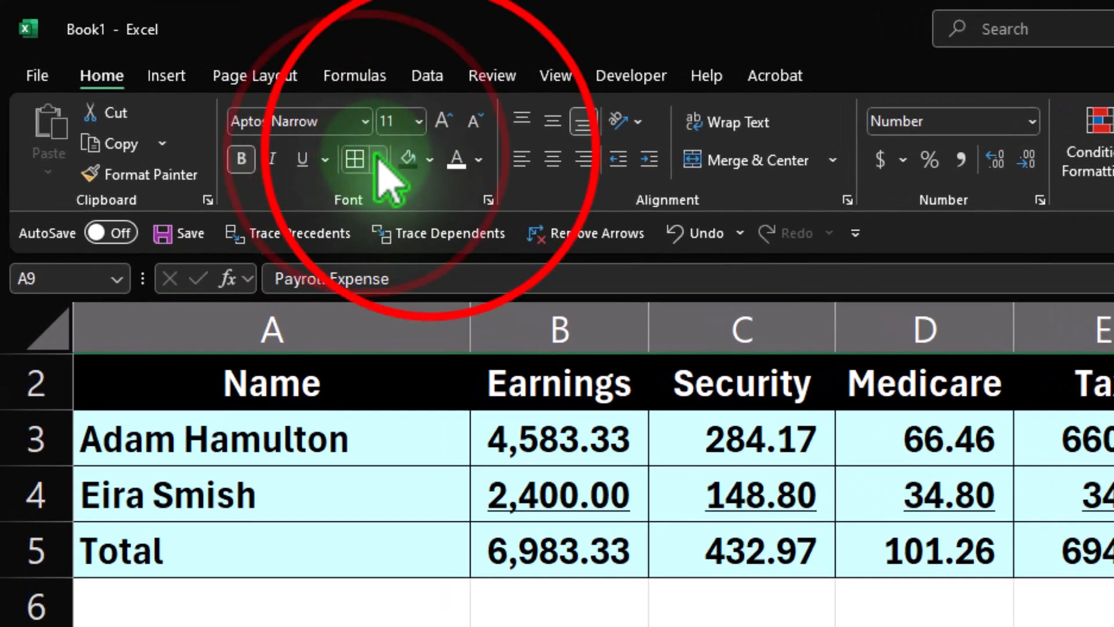
pyautogui.click(398, 147)
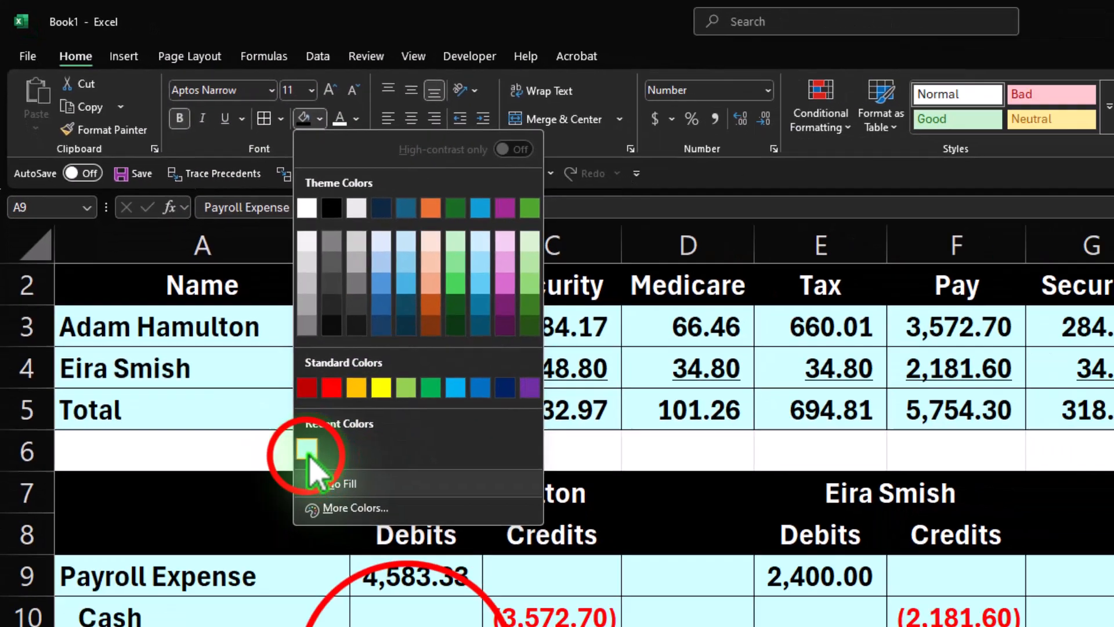
pyautogui.click(412, 604)
pyautogui.click(265, 437)
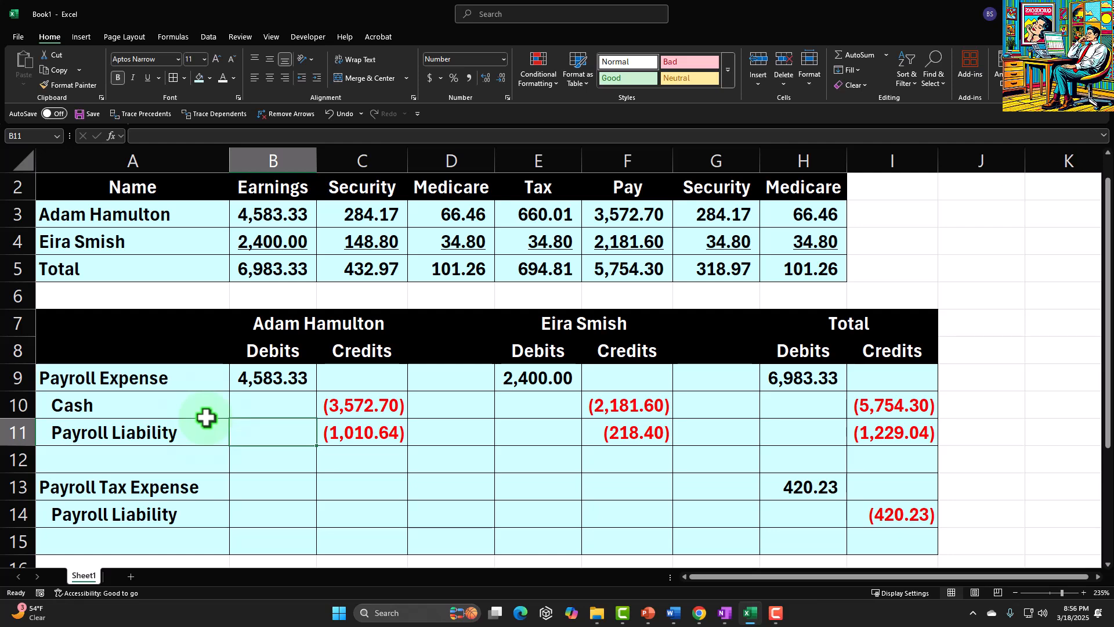
# Review the entry rows against the summary table by selecting the related ranges in both tables.
pyautogui.moveTo(155, 377); pyautogui.dragTo(273, 379)
pyautogui.moveTo(417, 379); pyautogui.dragTo(874, 422)
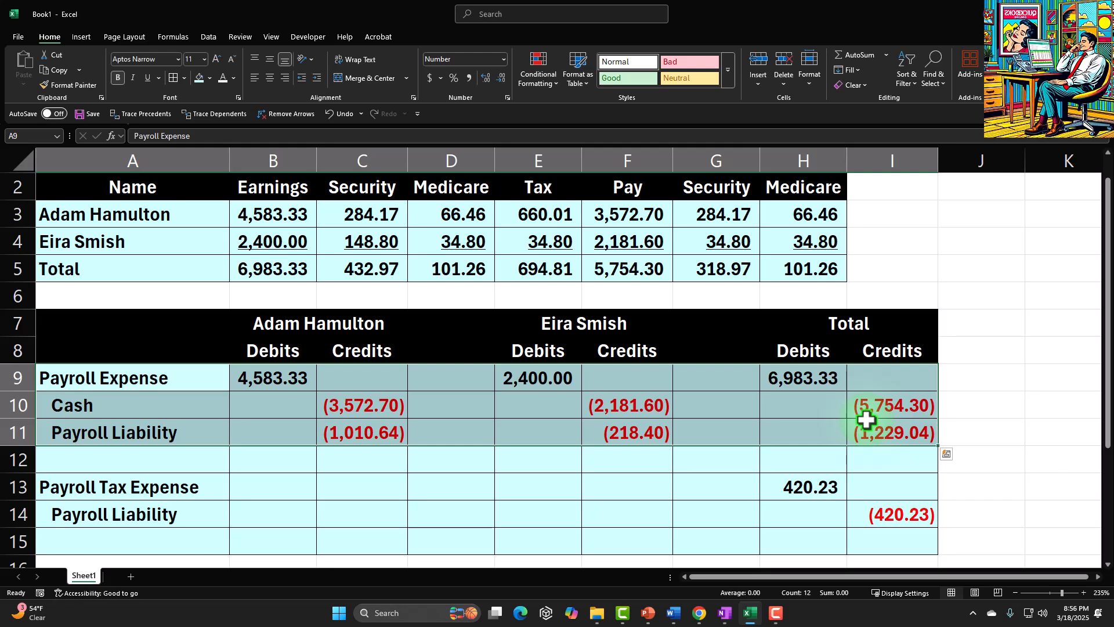
pyautogui.scroll(1, 464, 343)
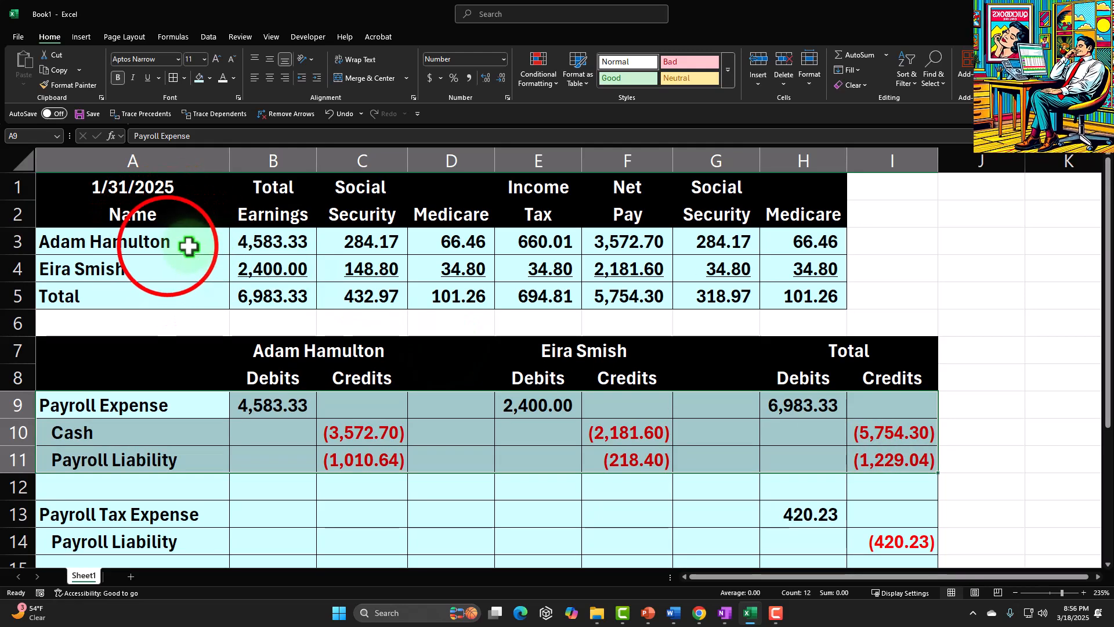
pyautogui.moveTo(168, 246); pyautogui.dragTo(766, 293)
pyautogui.moveTo(592, 238); pyautogui.dragTo(611, 285)
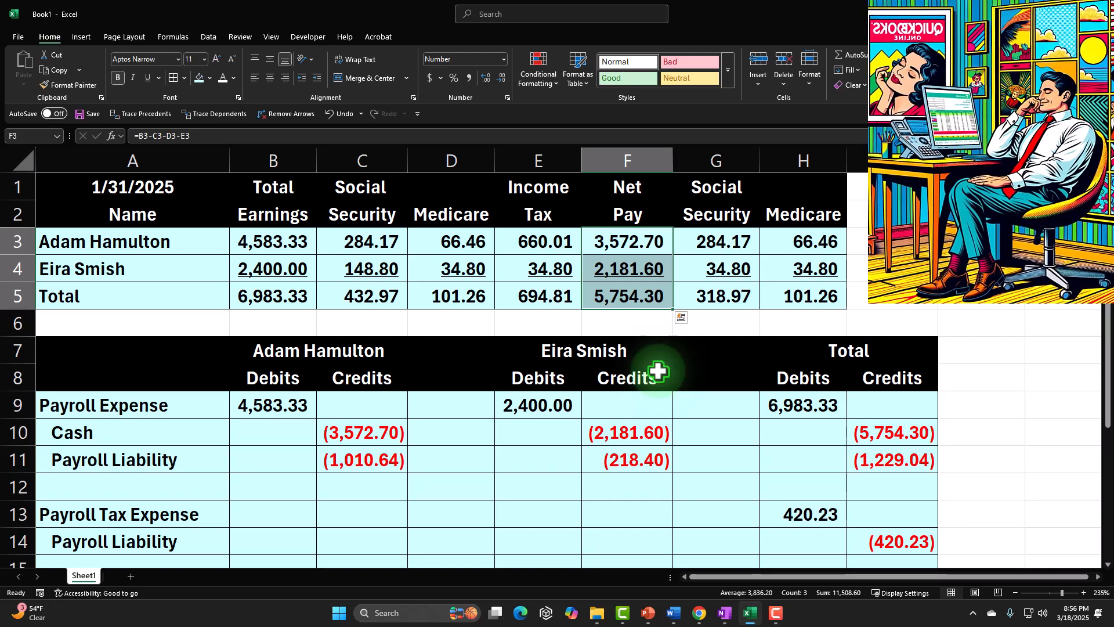
pyautogui.moveTo(609, 243); pyautogui.dragTo(606, 262)
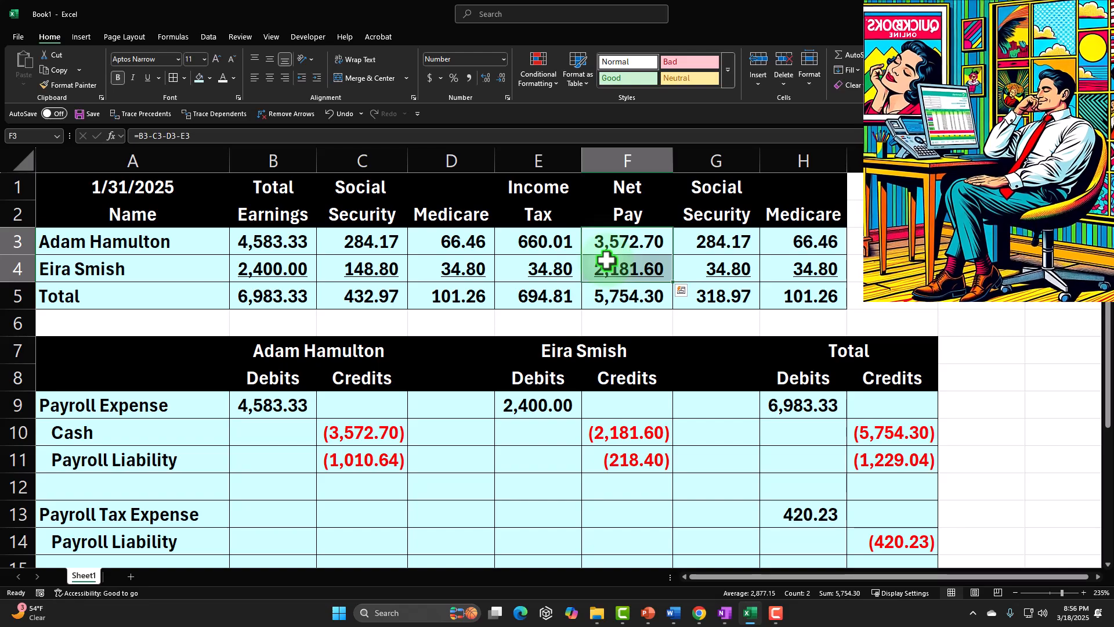
pyautogui.moveTo(168, 455); pyautogui.dragTo(864, 460)
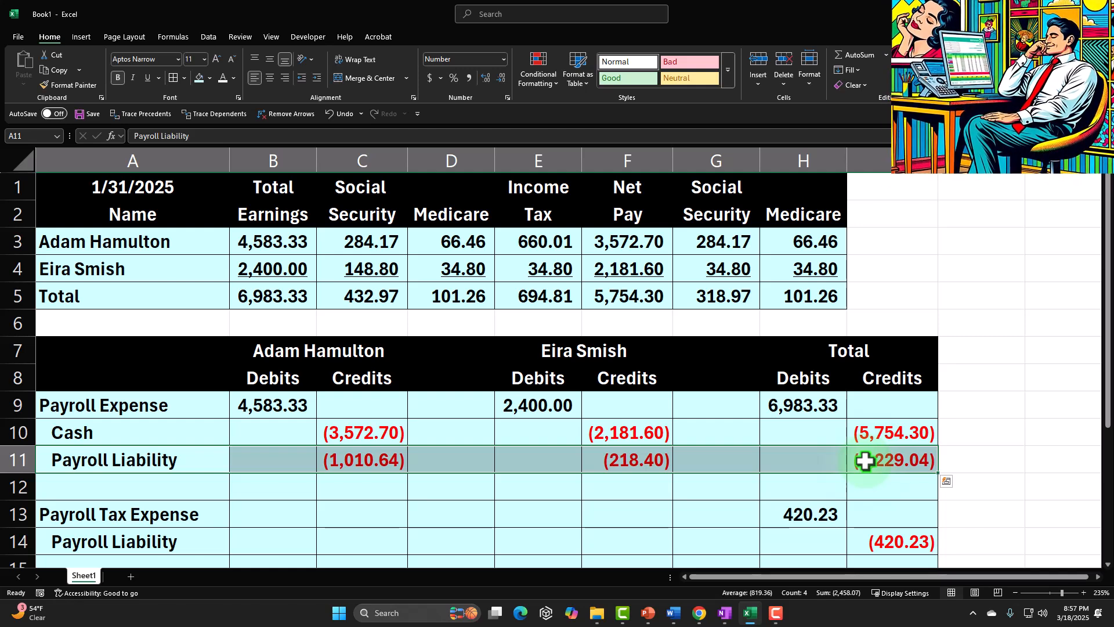
pyautogui.moveTo(74, 189); pyautogui.dragTo(793, 286)
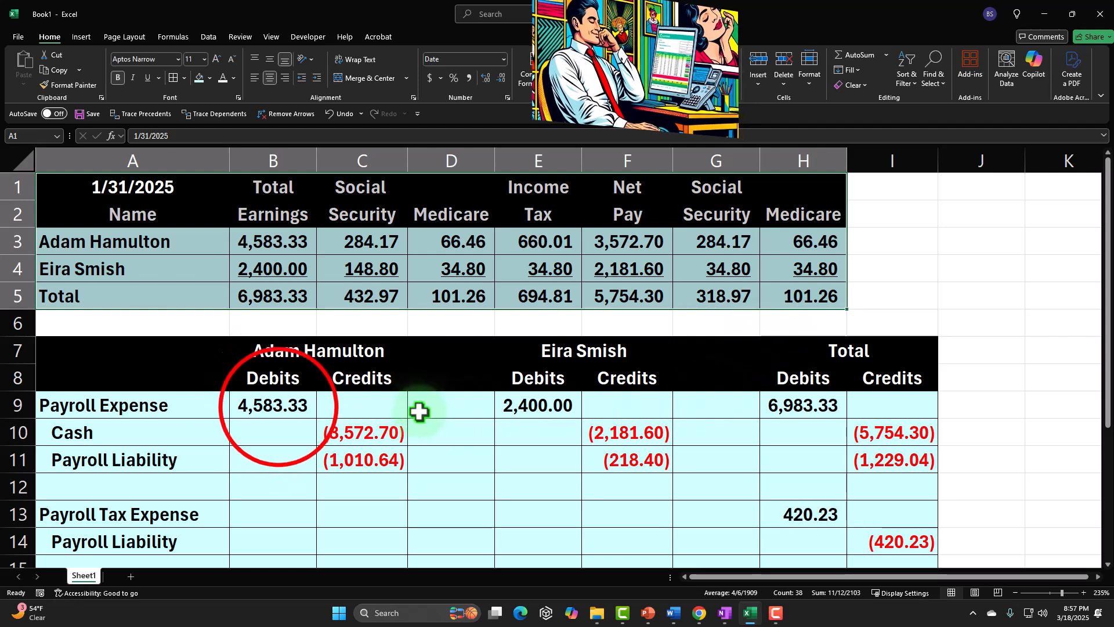
pyautogui.moveTo(279, 408); pyautogui.dragTo(366, 455)
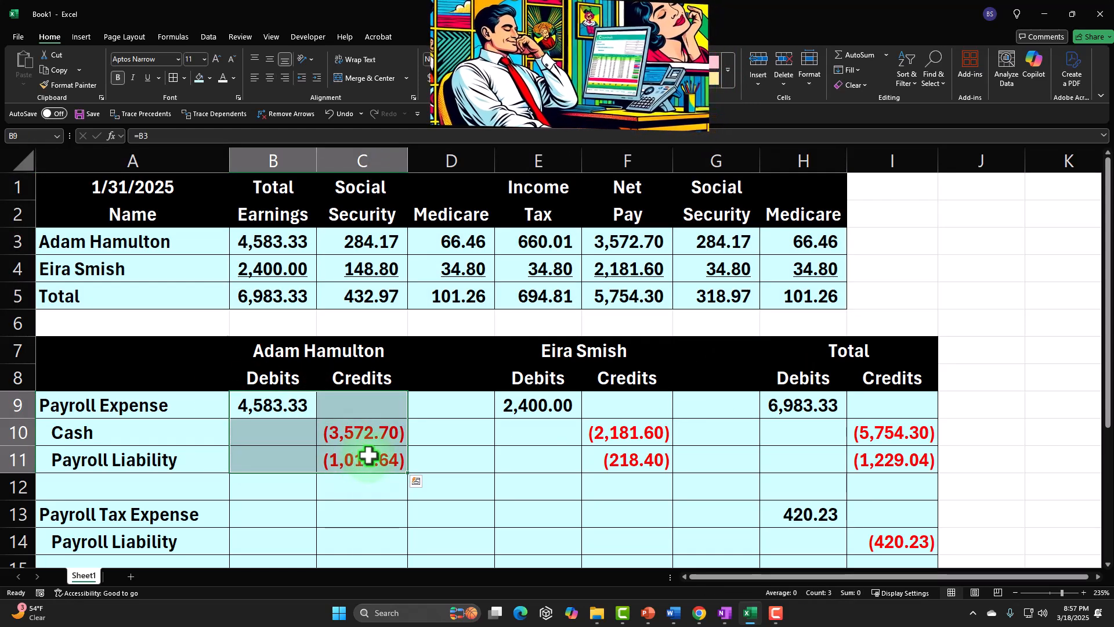
pyautogui.click(277, 406)
pyautogui.moveTo(307, 418); pyautogui.dragTo(348, 459)
pyautogui.moveTo(554, 407); pyautogui.dragTo(598, 456)
pyautogui.moveTo(826, 515); pyautogui.dragTo(875, 541)
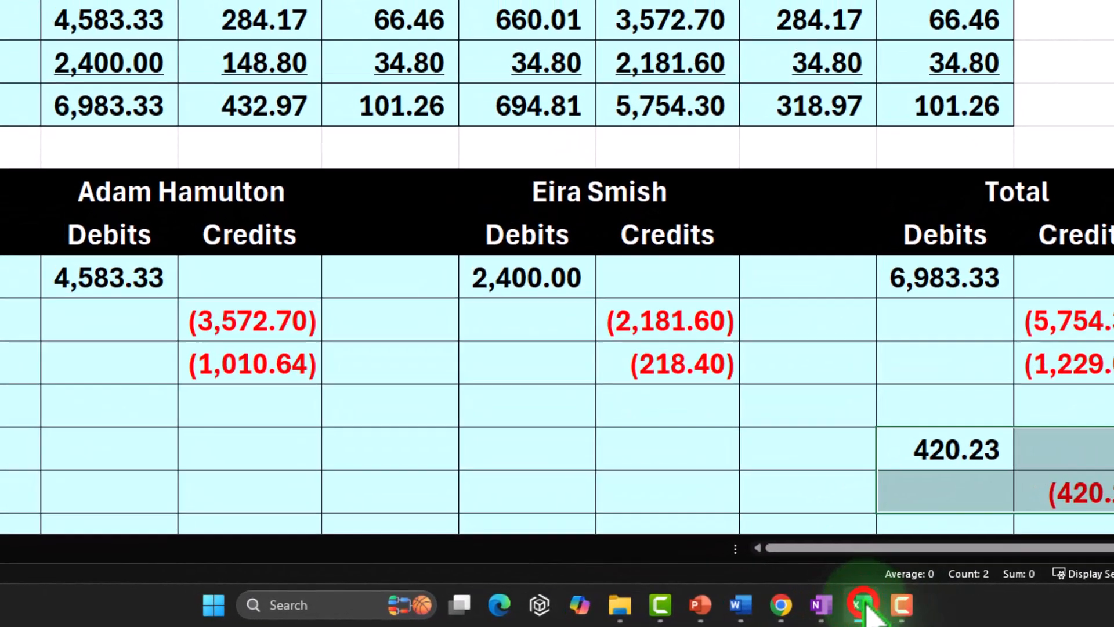
# Switch to QuickBooks Online and start a new check.
pyautogui.click(863, 605)
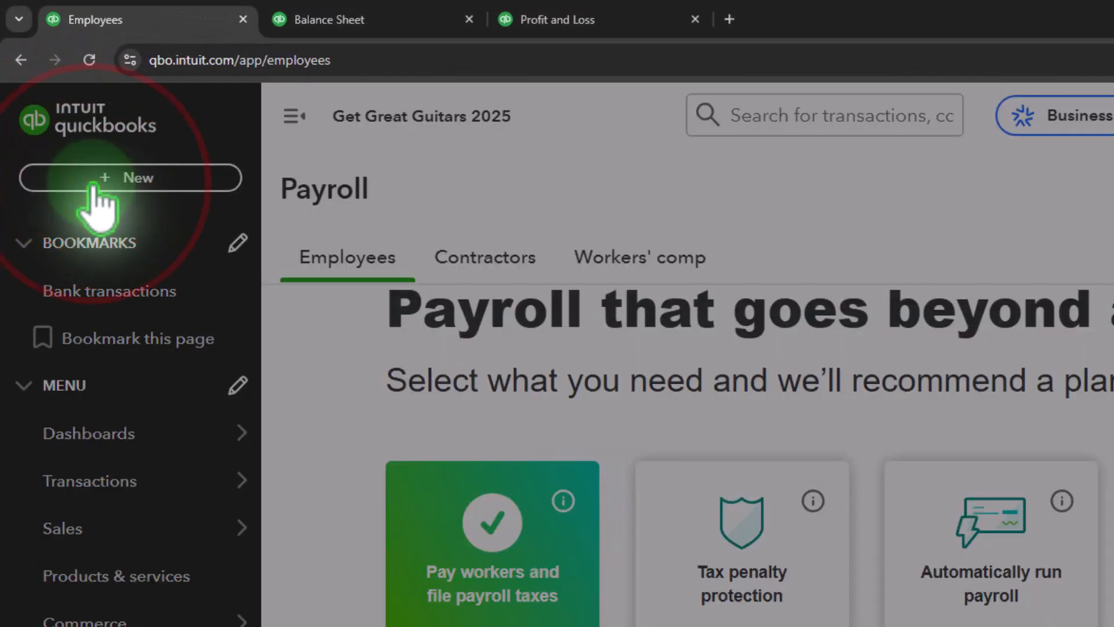
pyautogui.click(93, 185)
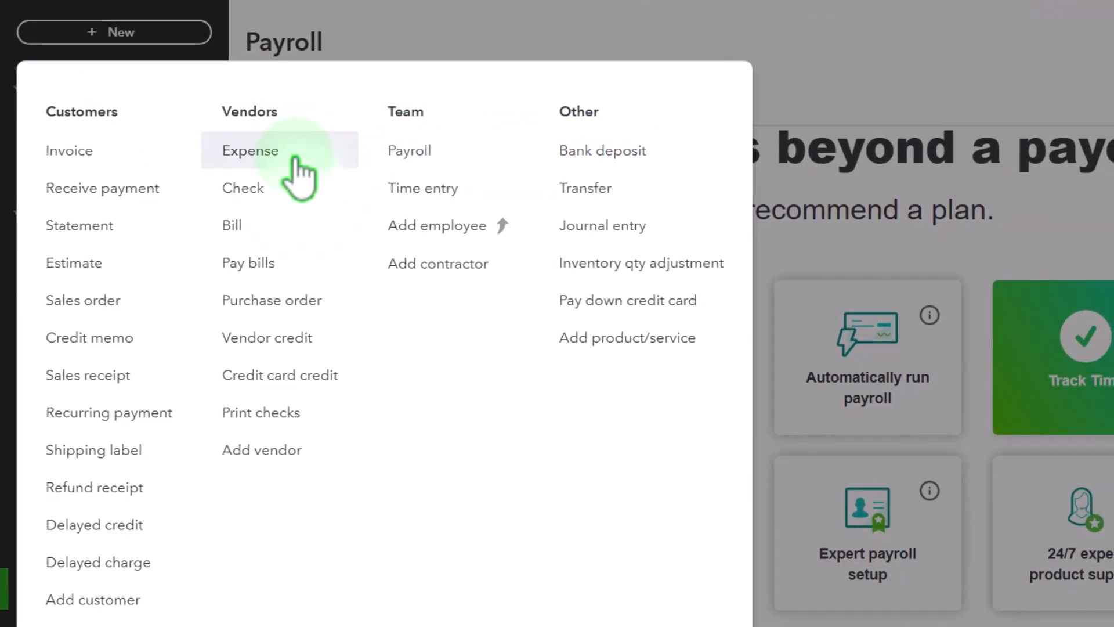
pyautogui.click(297, 187)
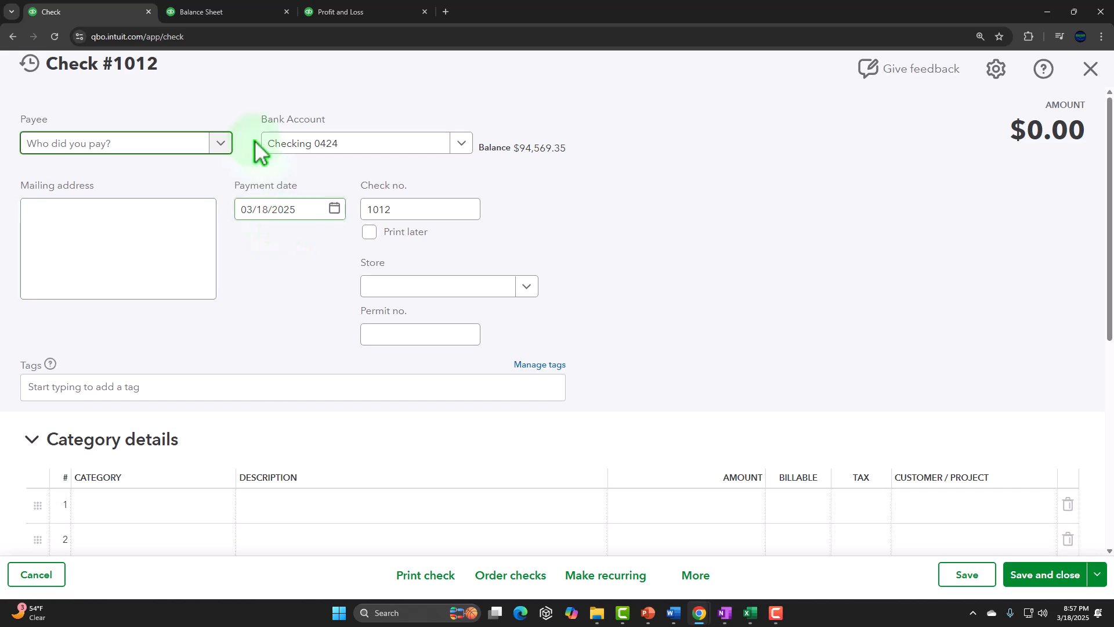
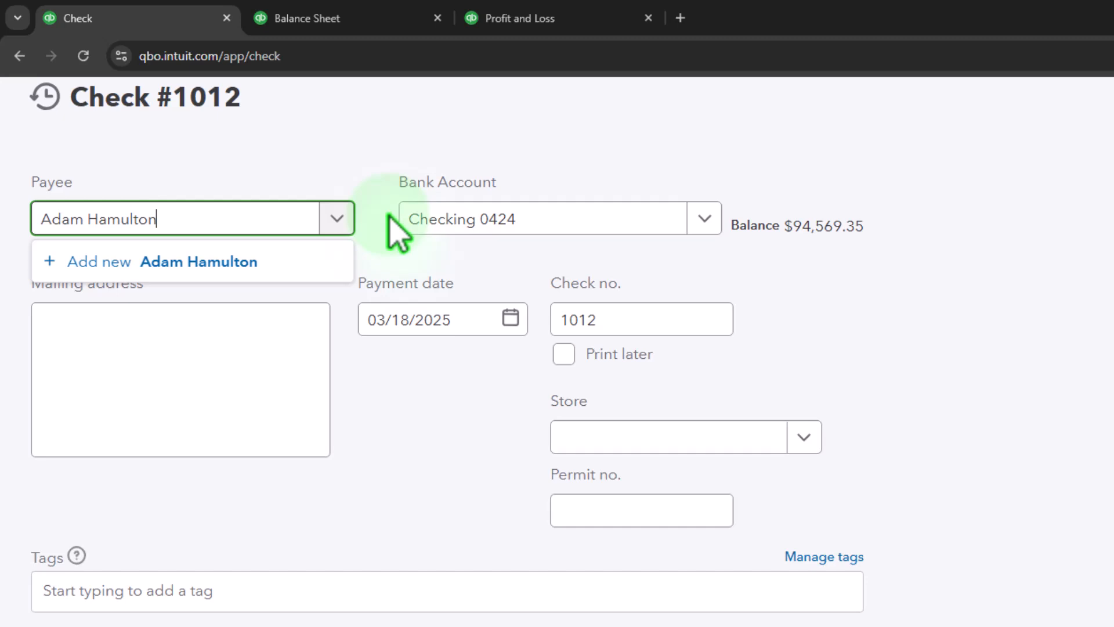
# Add the first employee as a new payee and set the payment date to 1/31/2025.
pyautogui.click(390, 218)
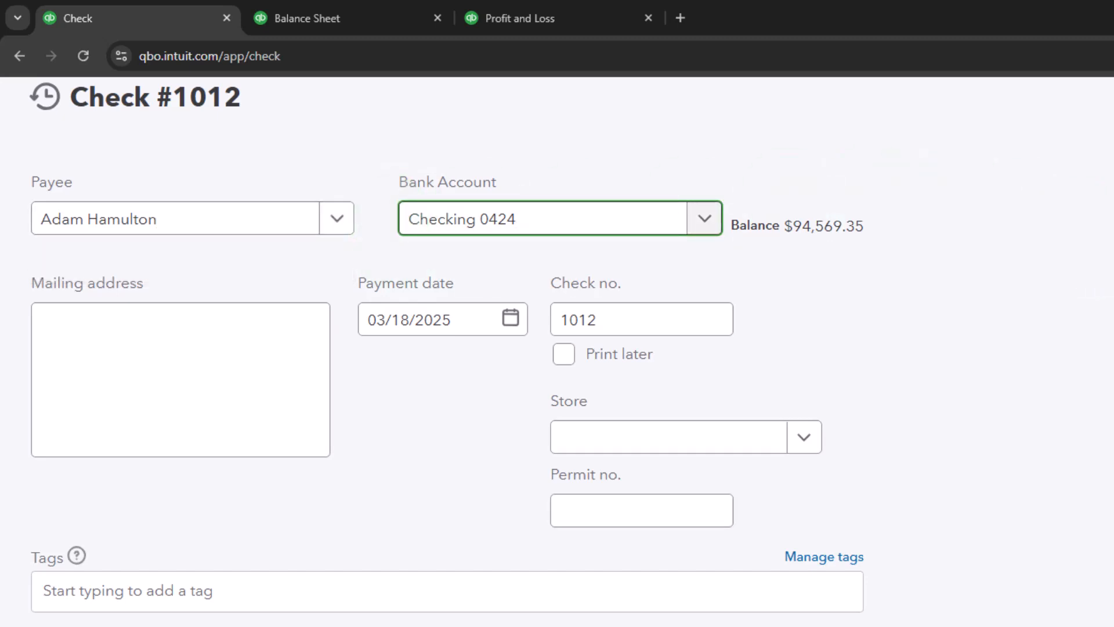
pyautogui.press('Tab')
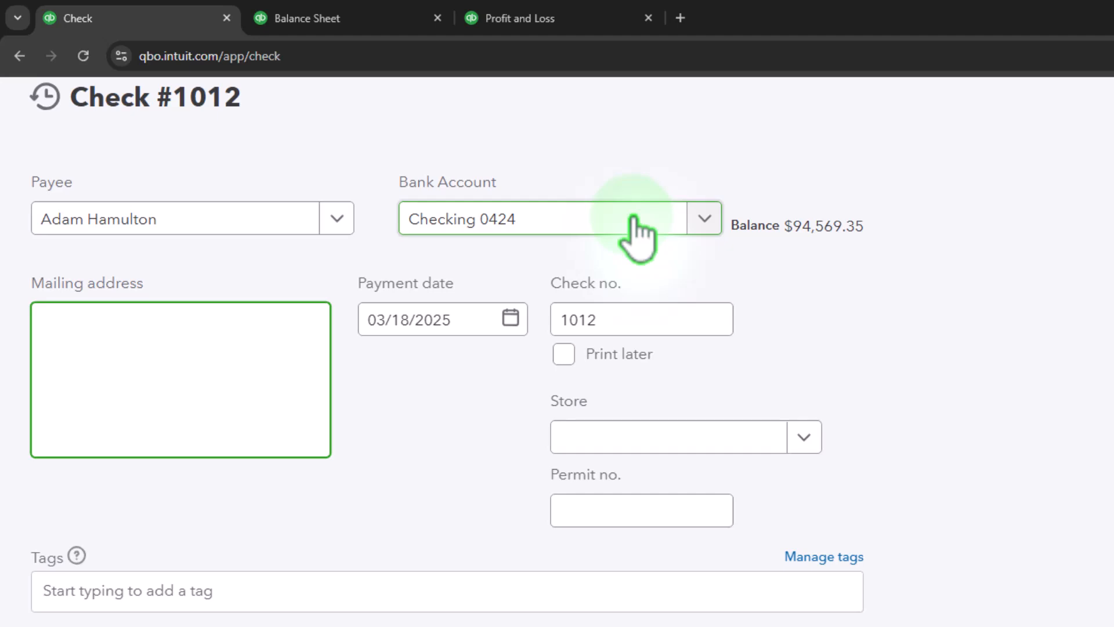
pyautogui.press('Tab')
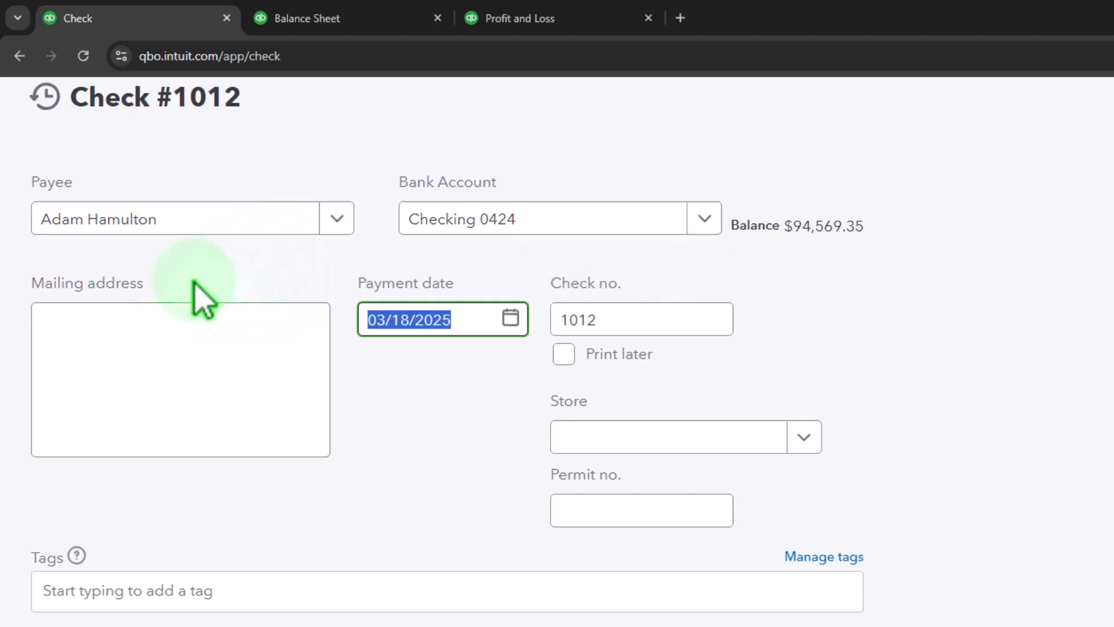
pyautogui.write('0')
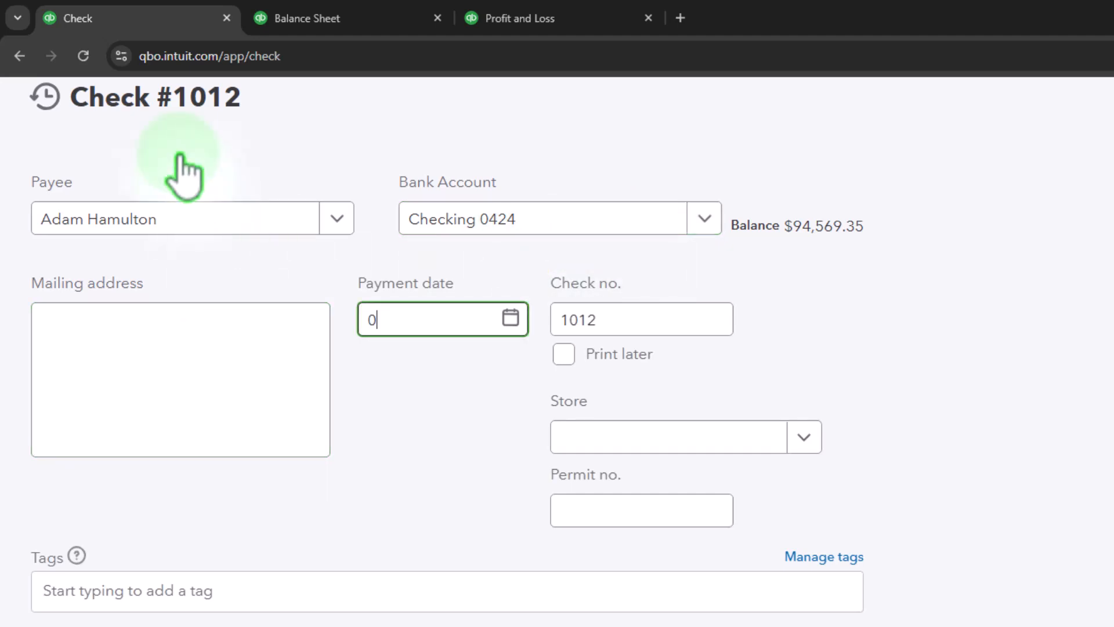
pyautogui.write('1/31/2025')
# Open the new payee's details, keep the Vendor contact type, and save the vendor.
pyautogui.click(181, 174)
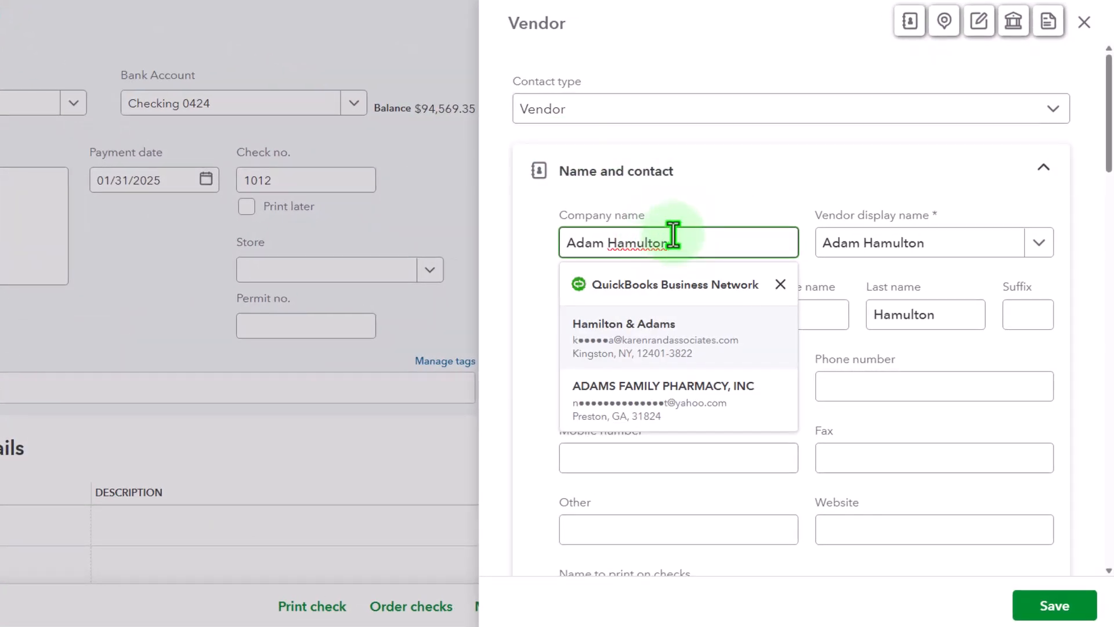
pyautogui.click(673, 235)
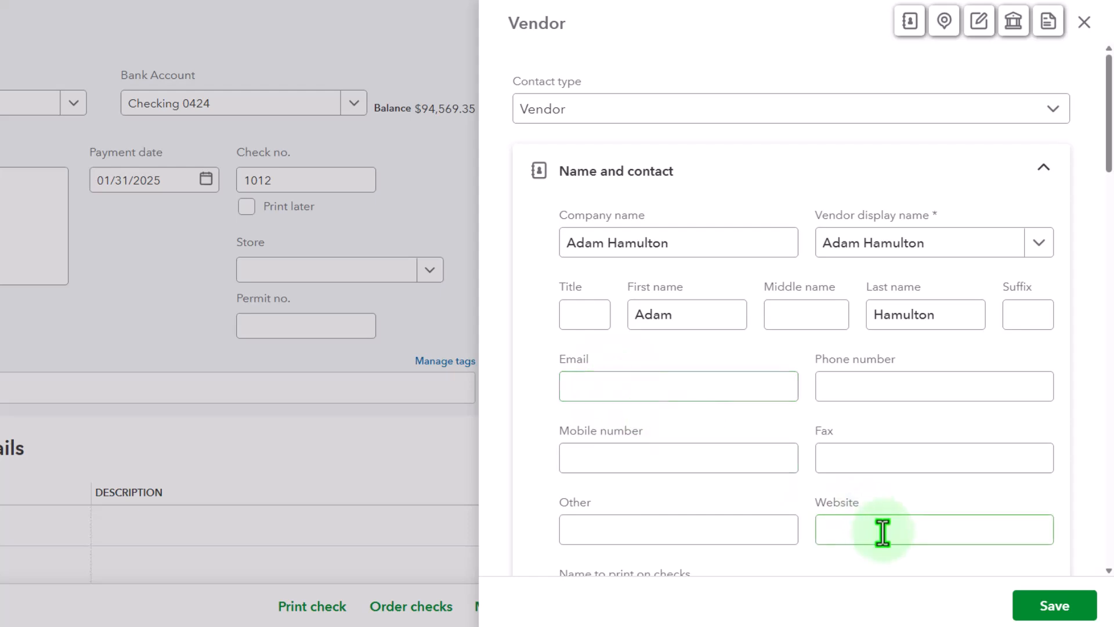
pyautogui.click(878, 112)
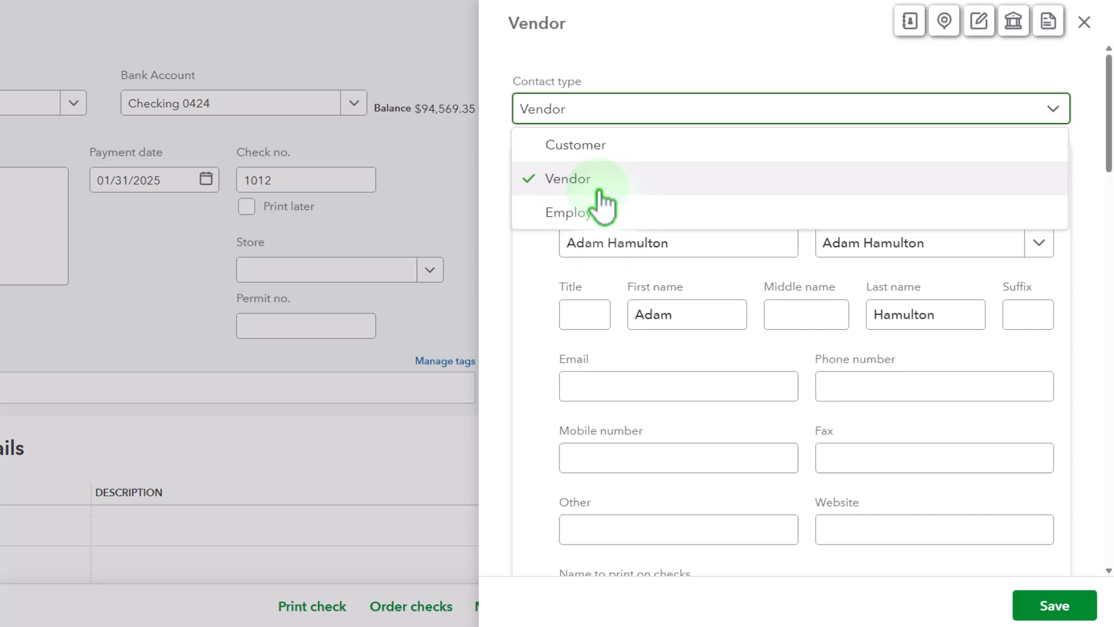
pyautogui.click(497, 338)
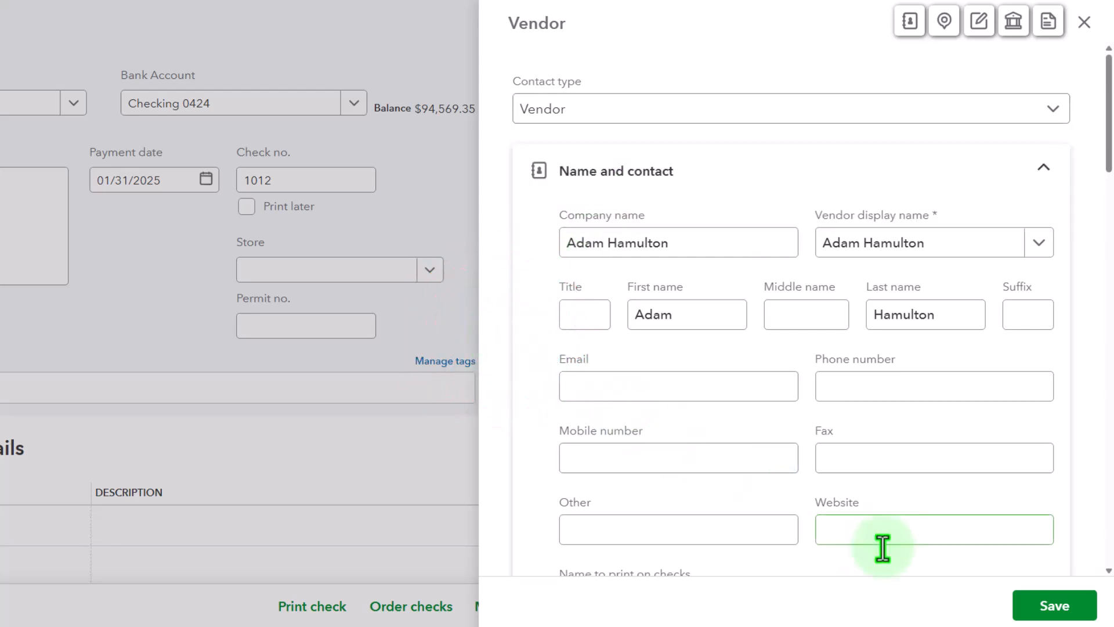
pyautogui.click(1039, 607)
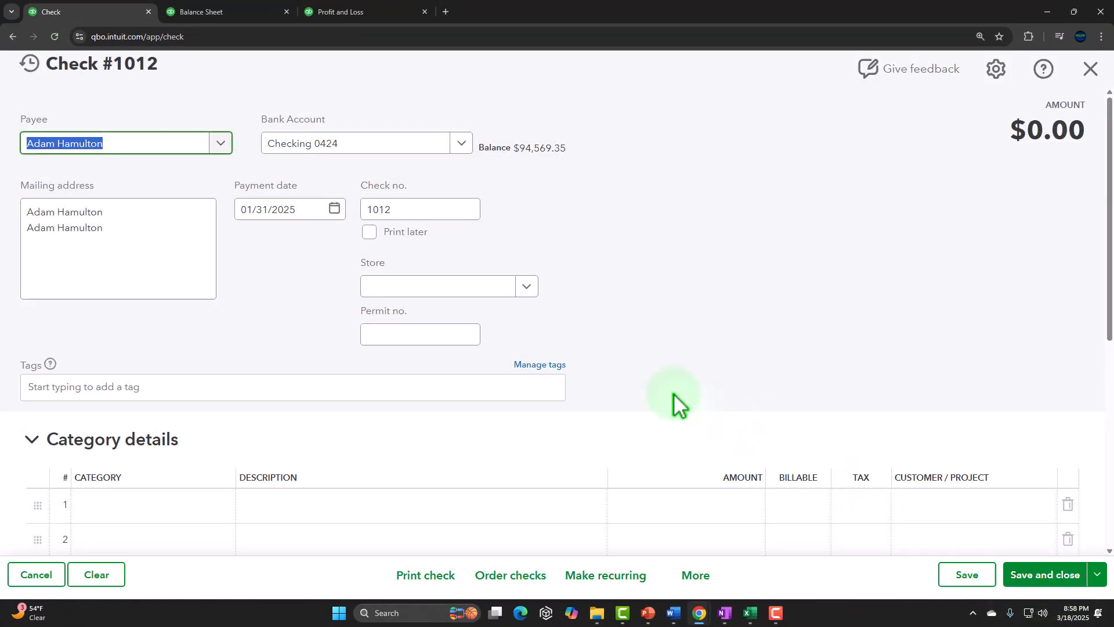
# Set the check's first category line to Payroll expenses with an amount of 4,583.33.
pyautogui.press('Tab')
pyautogui.press('Tab')
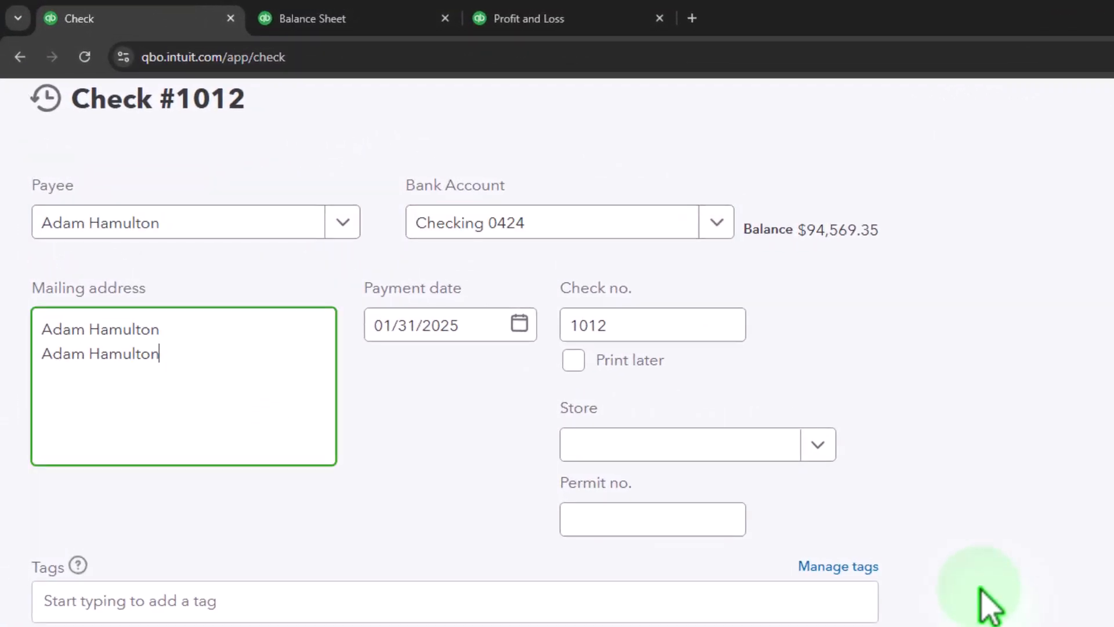
pyautogui.press('Tab')
pyautogui.press('Tab')
pyautogui.press('Tab')
pyautogui.press('Tab')
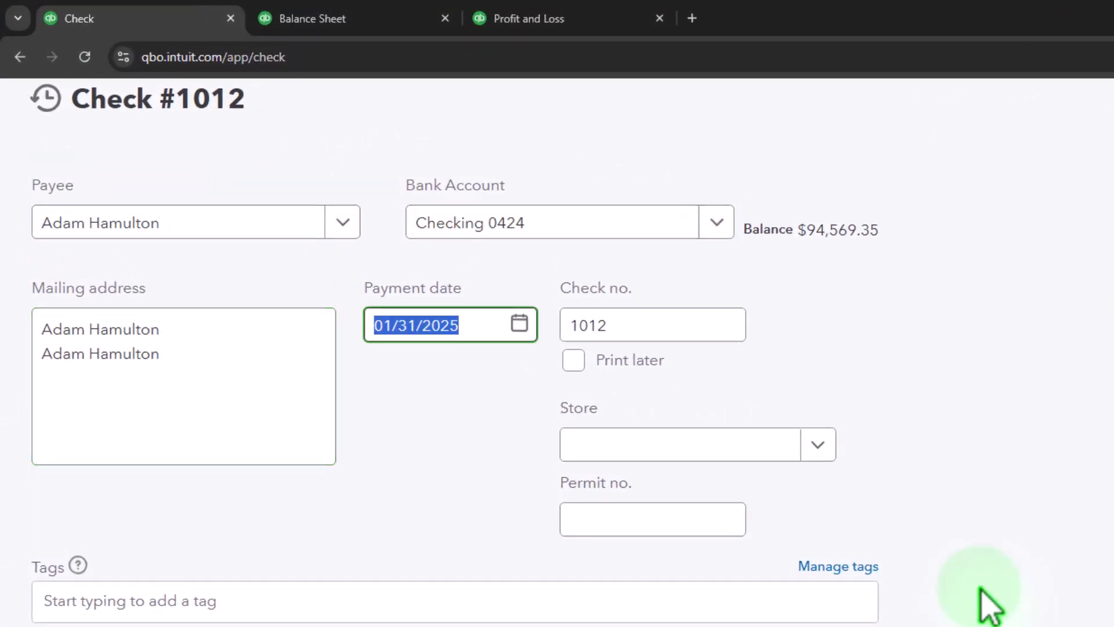
pyautogui.press('Tab')
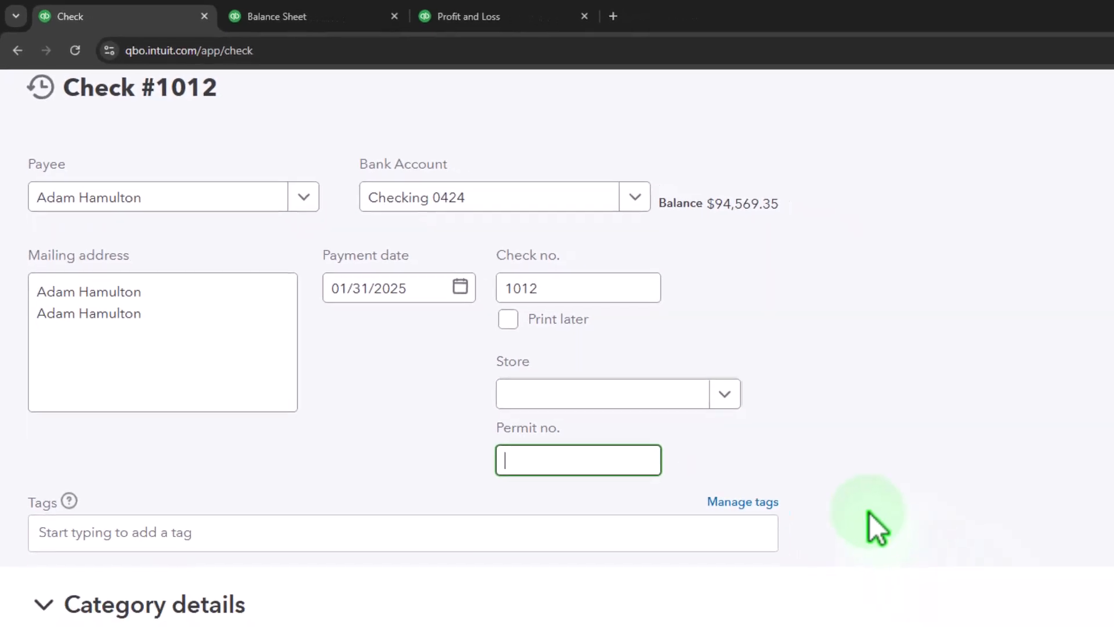
pyautogui.scroll(-3, 980, 579)
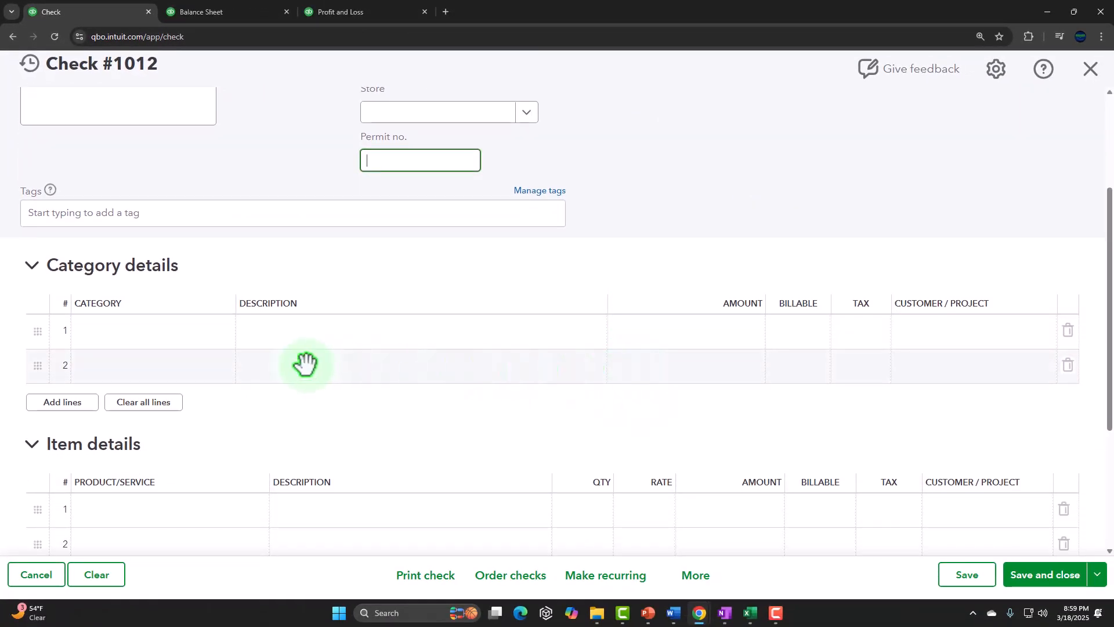
pyautogui.click(134, 332)
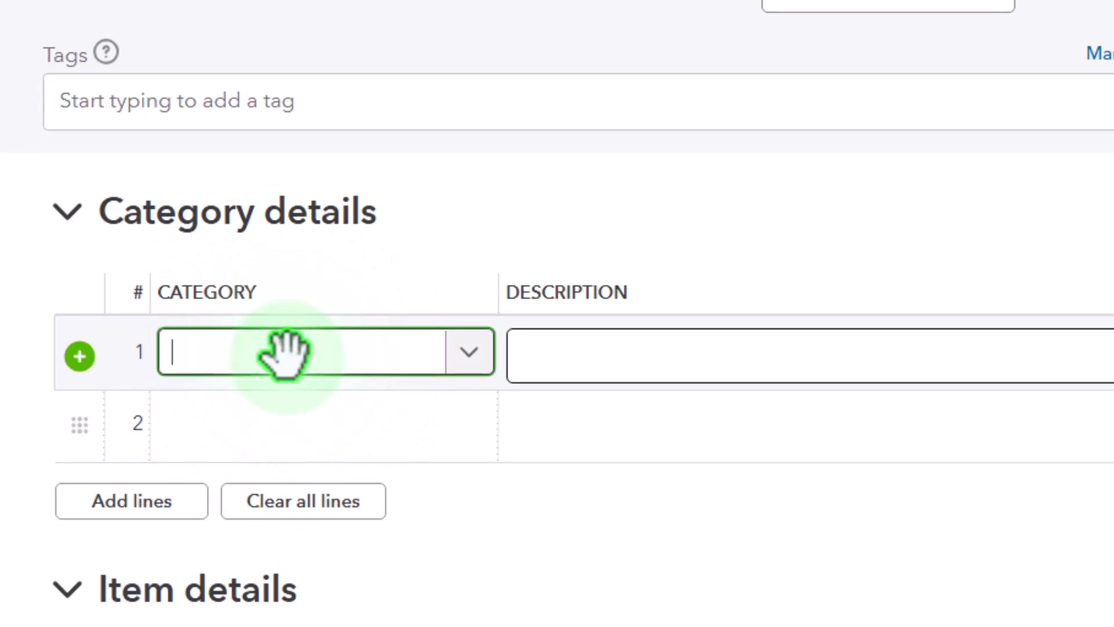
pyautogui.write('P')
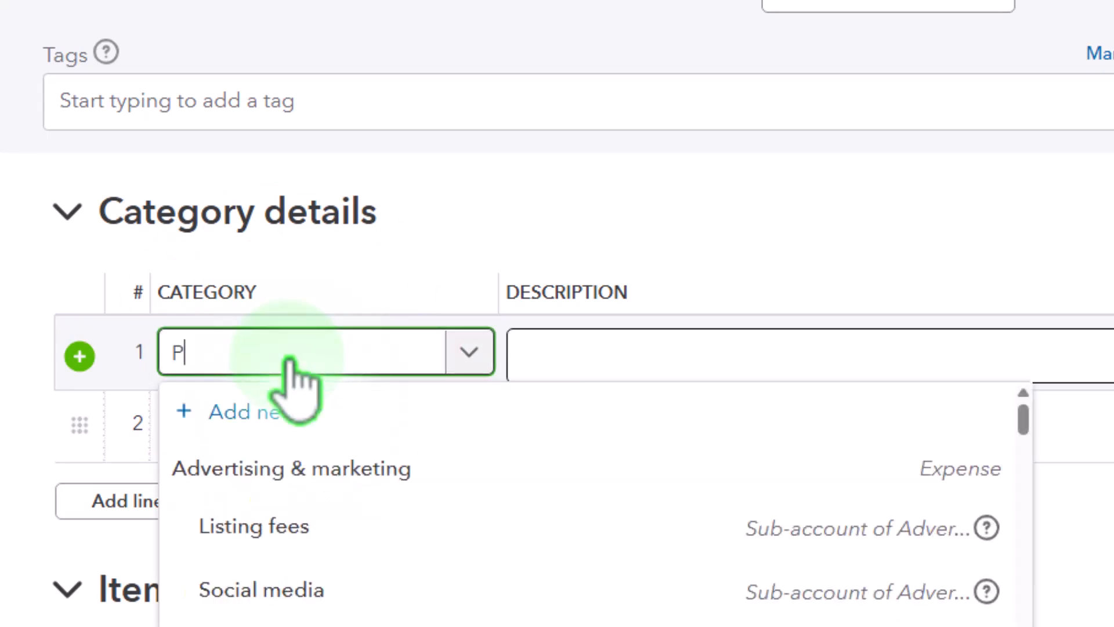
pyautogui.write('ayroll')
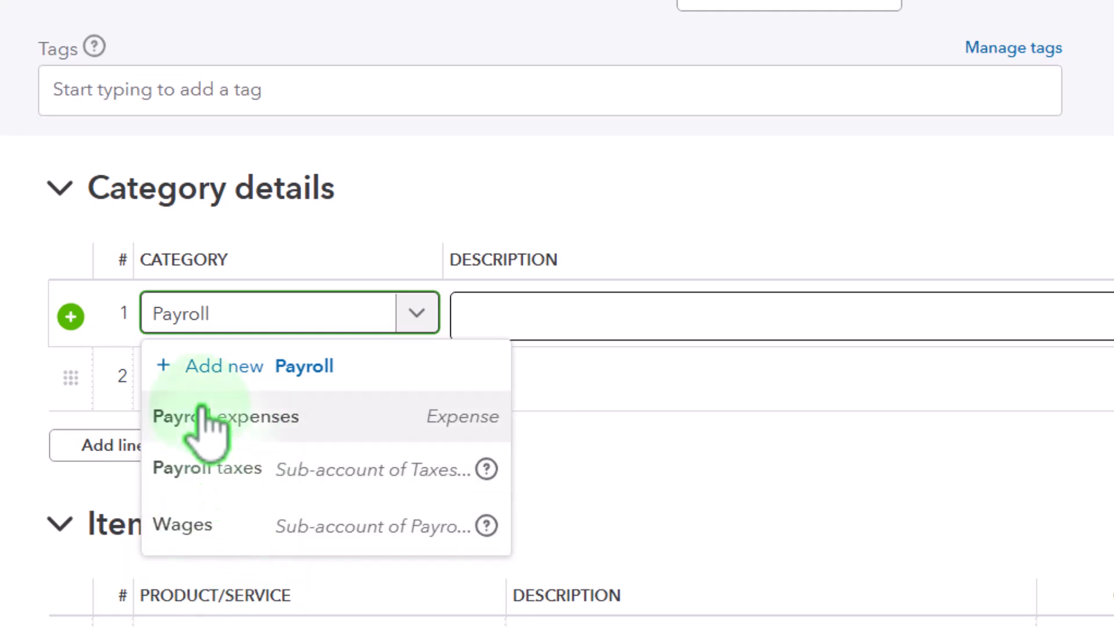
pyautogui.click(270, 418)
pyautogui.press('Tab')
pyautogui.press('Tab')
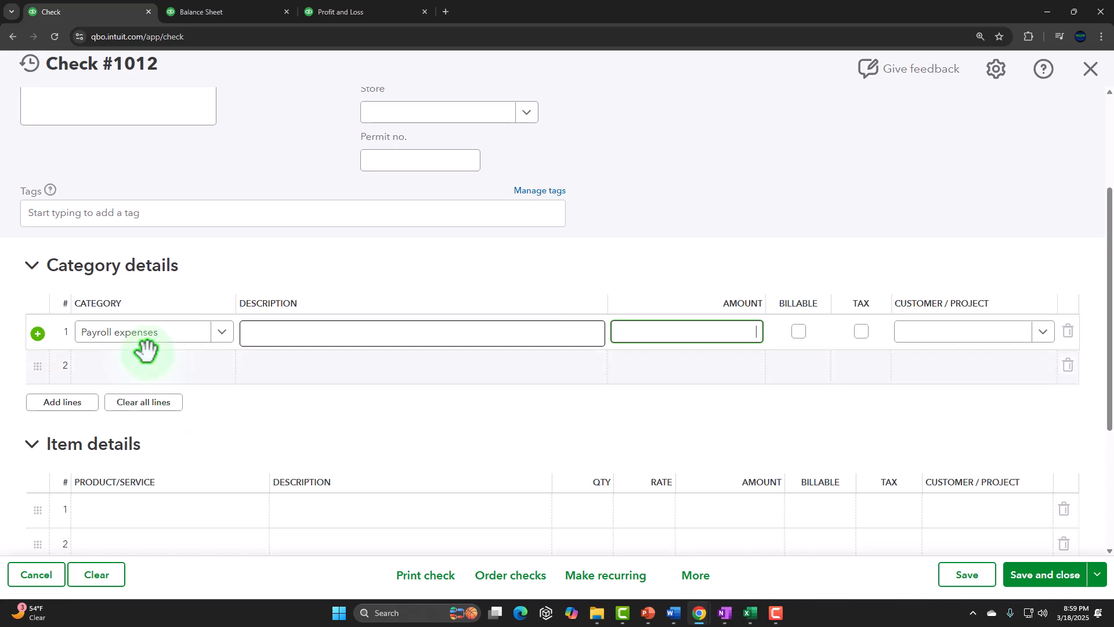
pyautogui.write('4,')
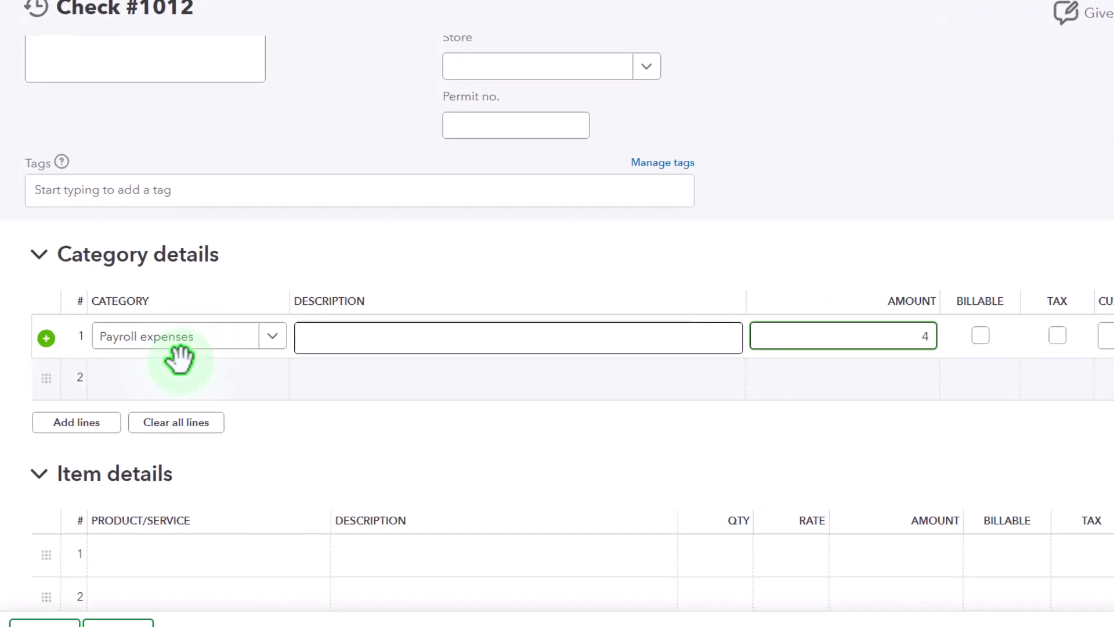
pyautogui.write('583.33')
pyautogui.press('Tab')
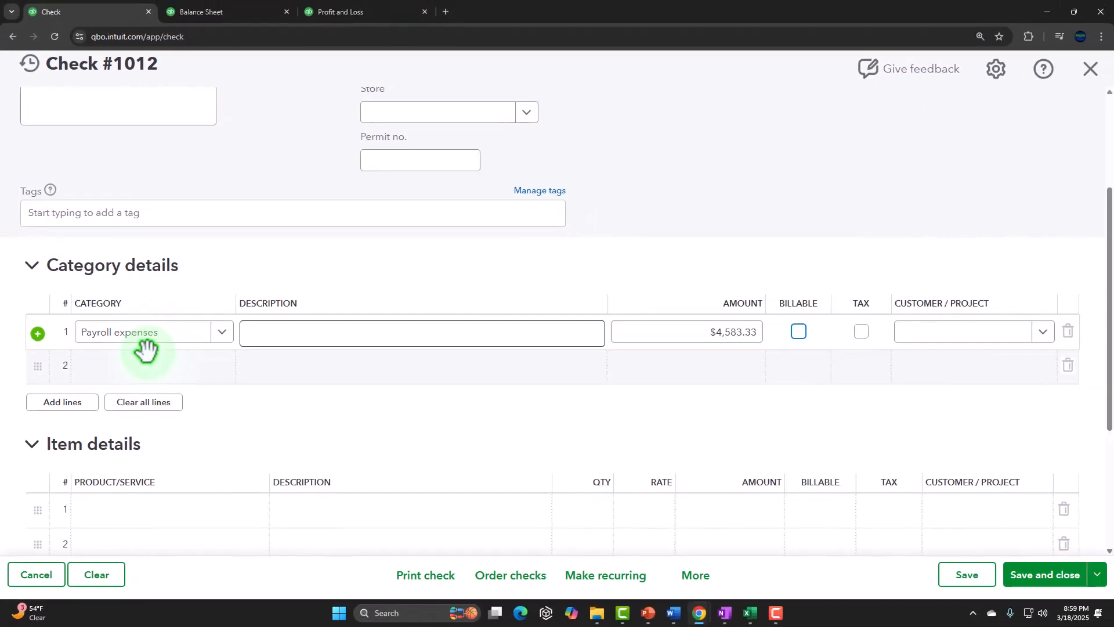
# Compare the entered amount with the employee's total earnings in the Excel payroll summary.
pyautogui.press('Tab')
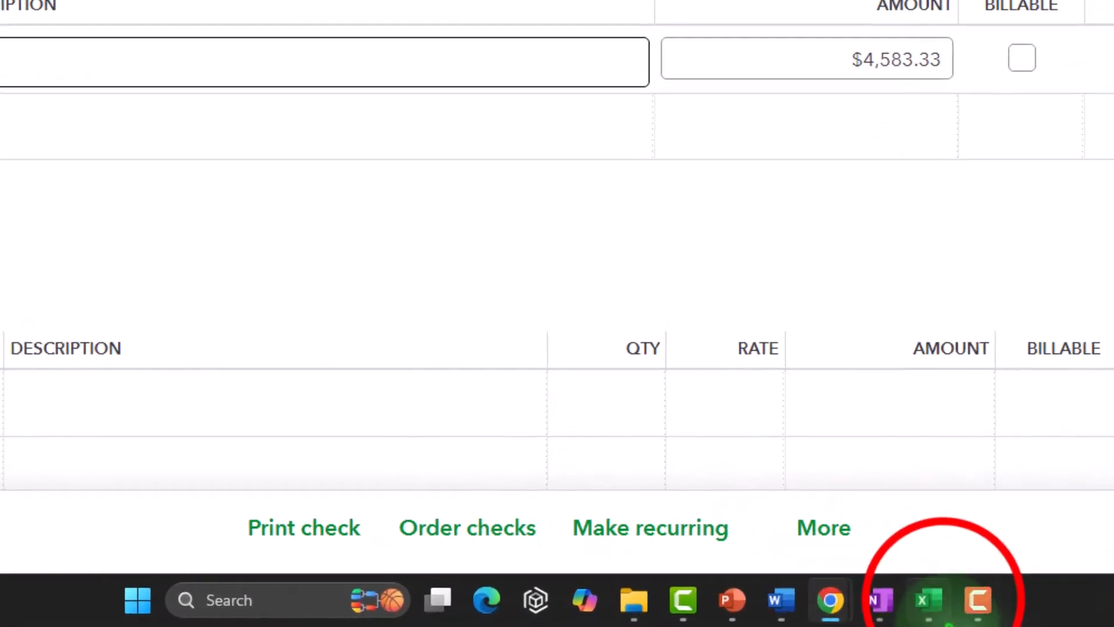
pyautogui.click(929, 600)
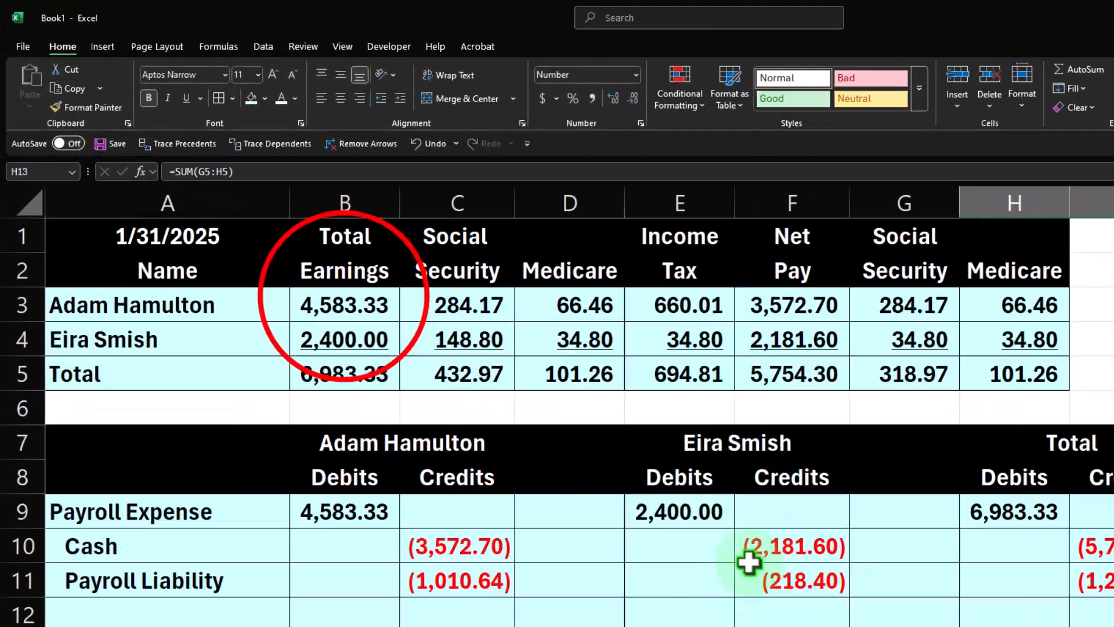
pyautogui.click(277, 245)
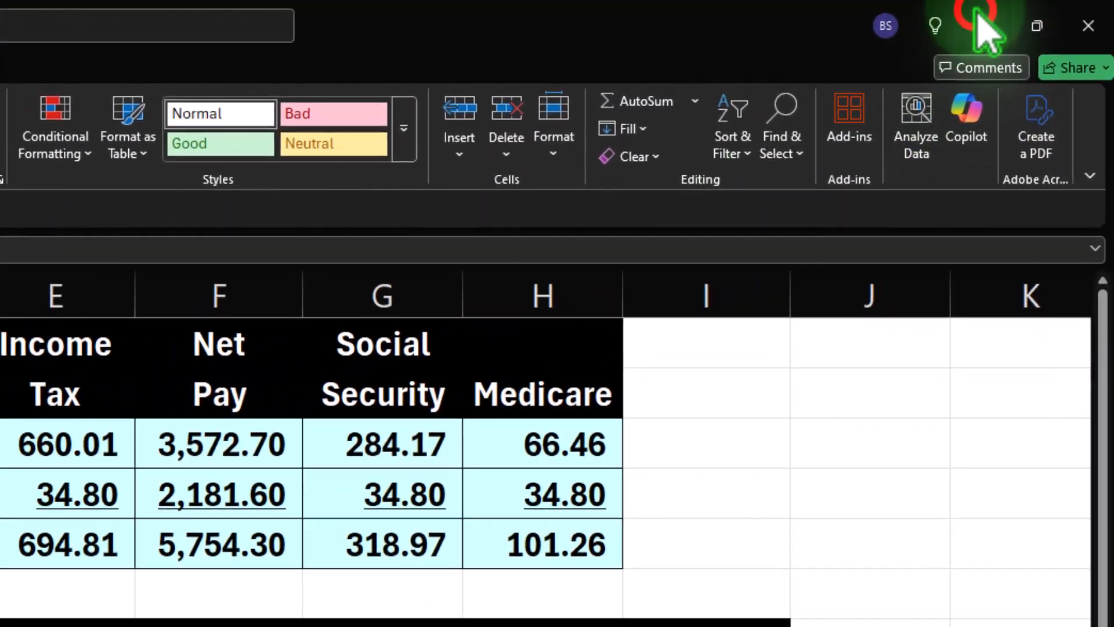
pyautogui.click(1060, 14)
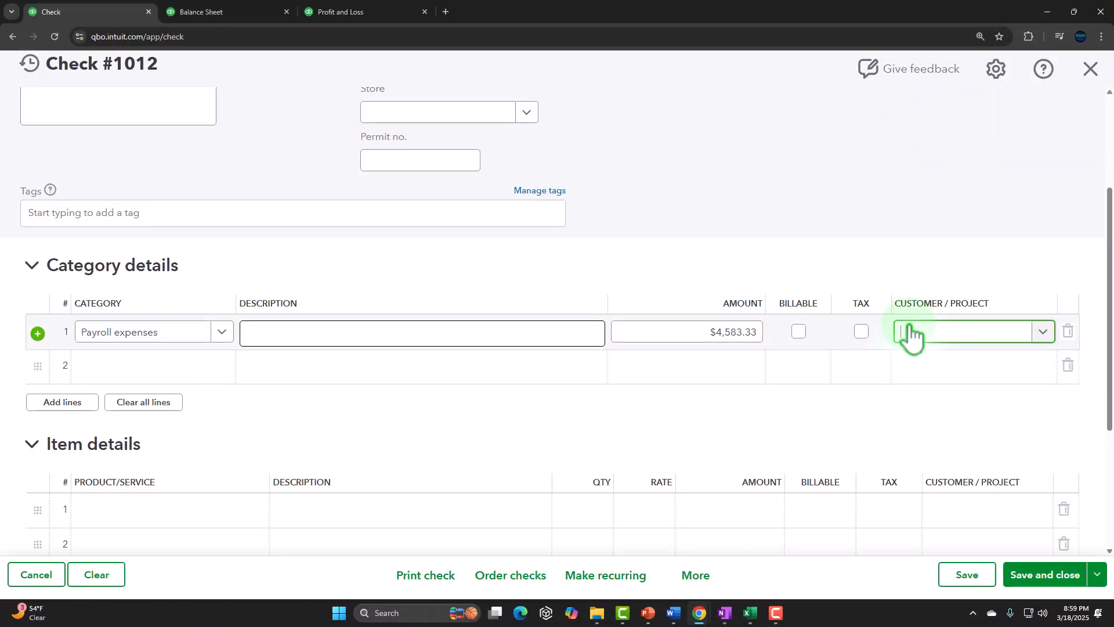
# Add a second line with a new Payroll Liabilities account, setting account type and detail type to Other Current Liabilities.
pyautogui.press('Tab')
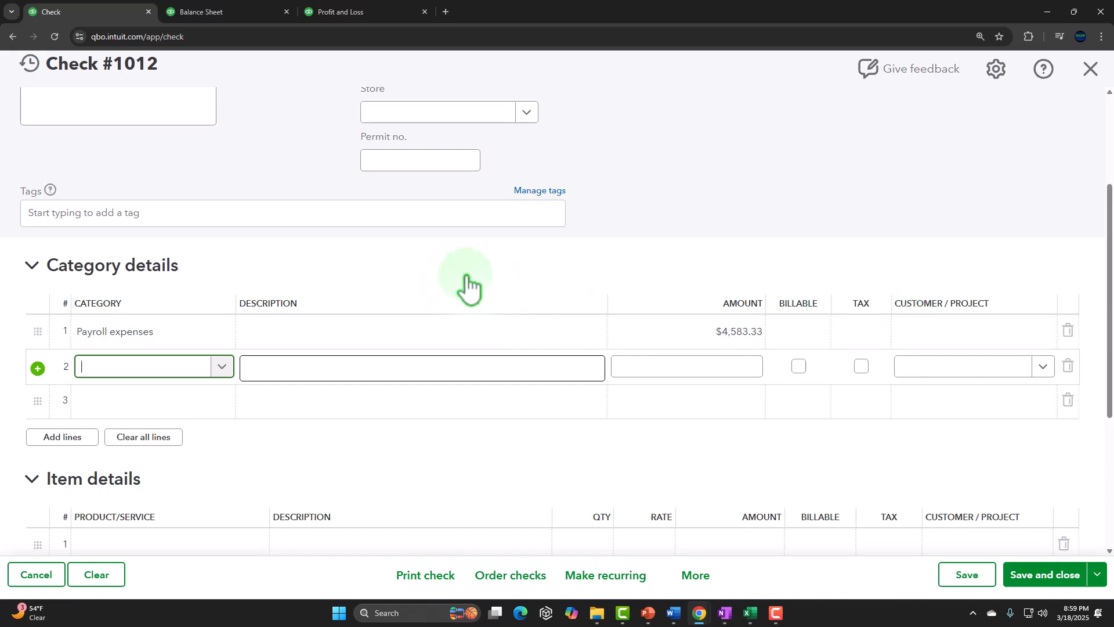
pyautogui.write('Payroll ')
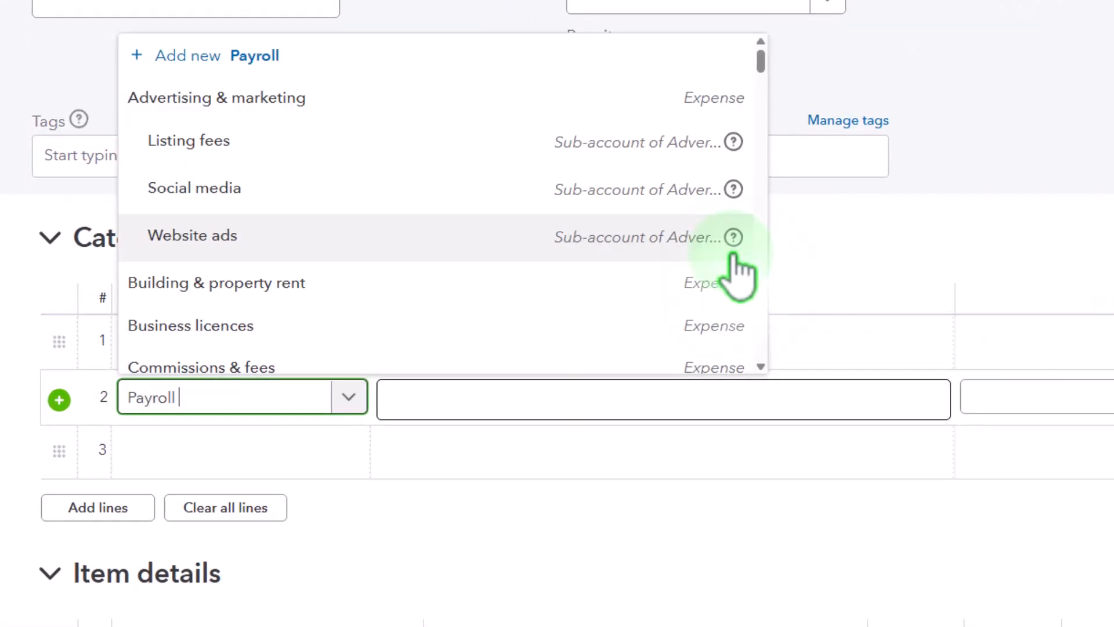
pyautogui.write('L')
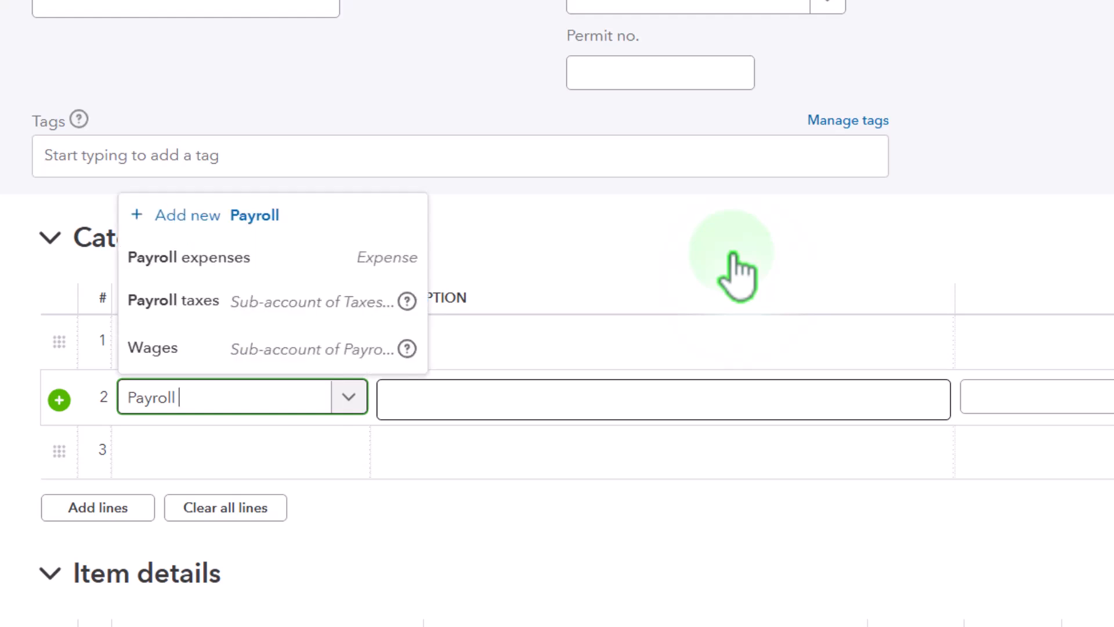
pyautogui.write(' Liabilities')
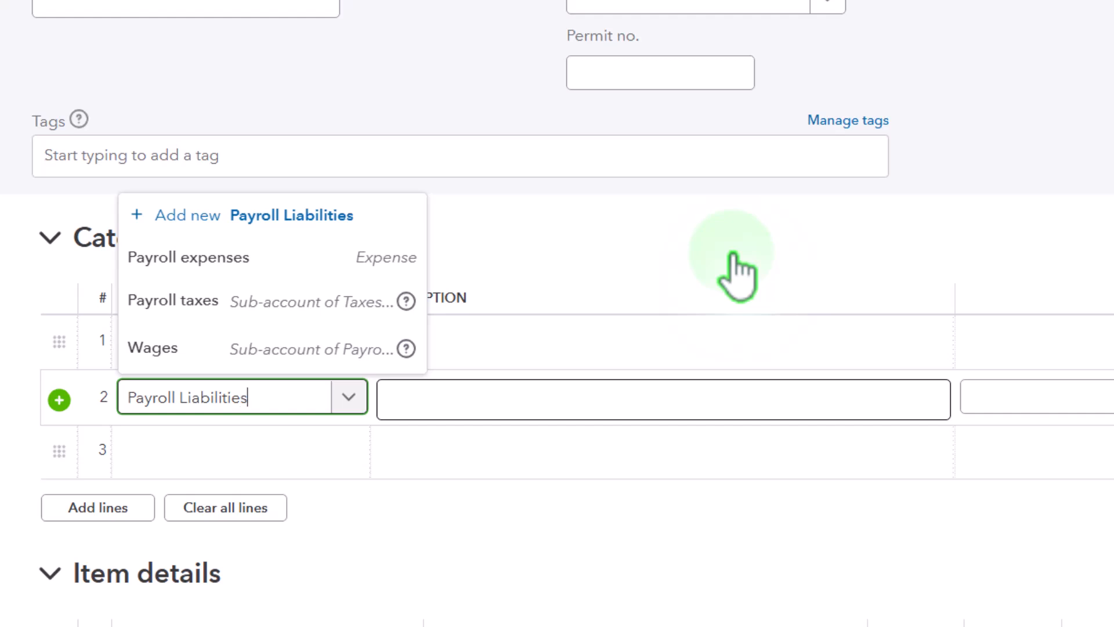
pyautogui.press('Tab')
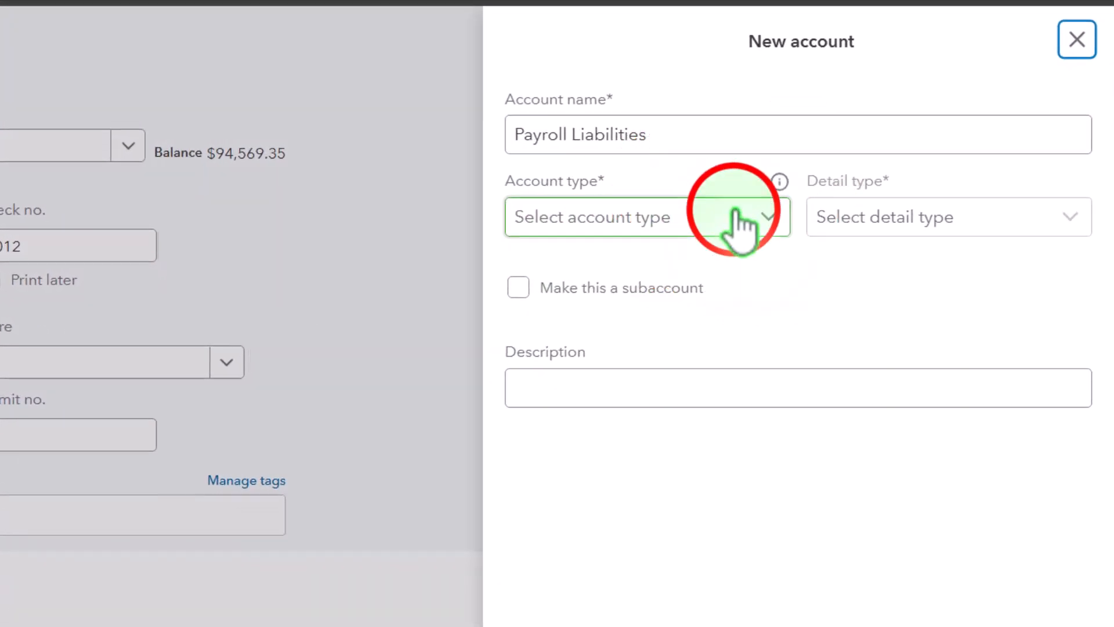
pyautogui.click(865, 187)
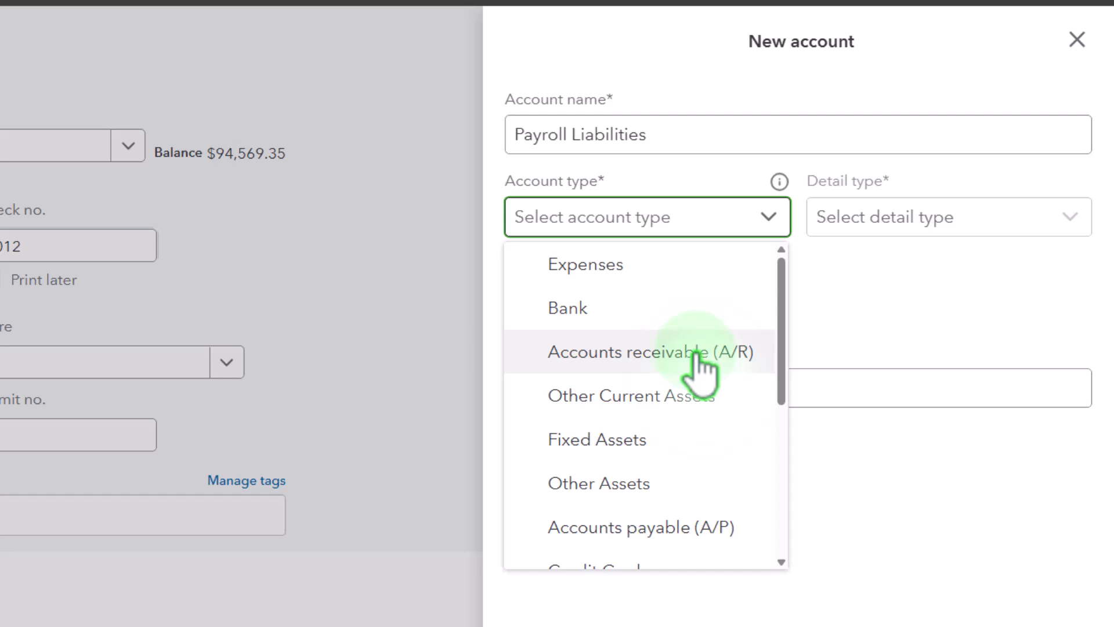
pyautogui.scroll(-3, 700, 369)
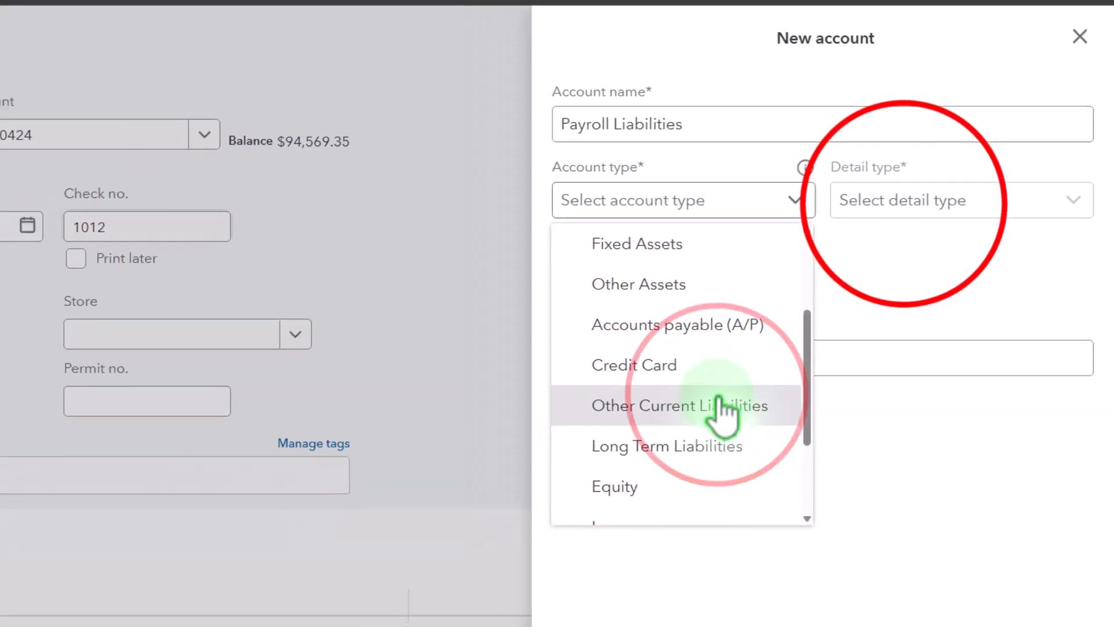
pyautogui.click(722, 407)
pyautogui.click(911, 200)
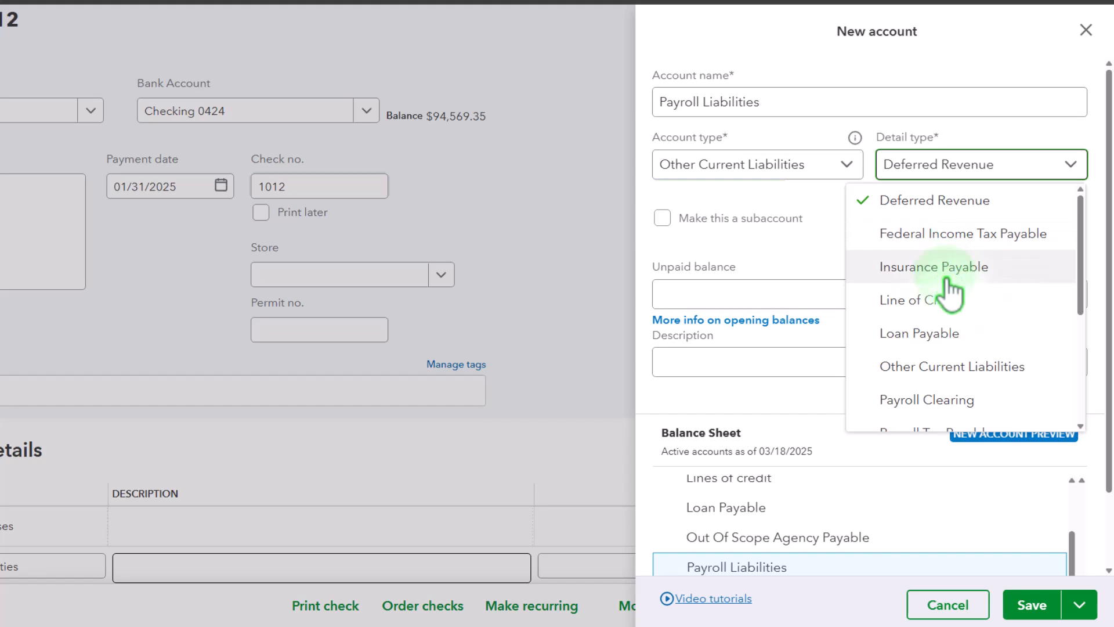
pyautogui.scroll(-2, 958, 303)
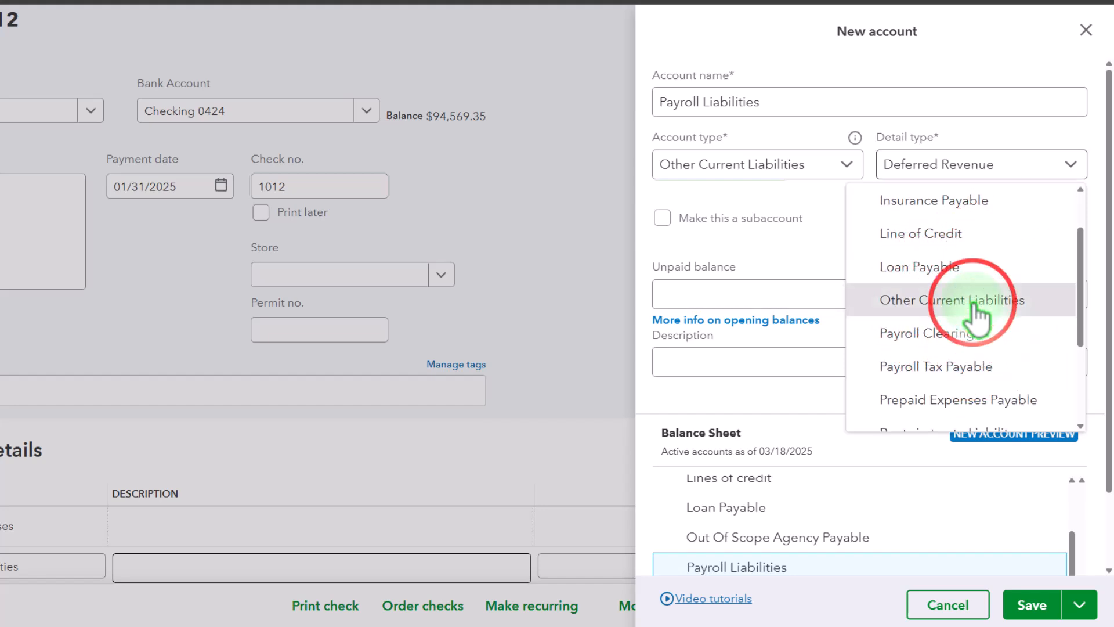
pyautogui.click(976, 308)
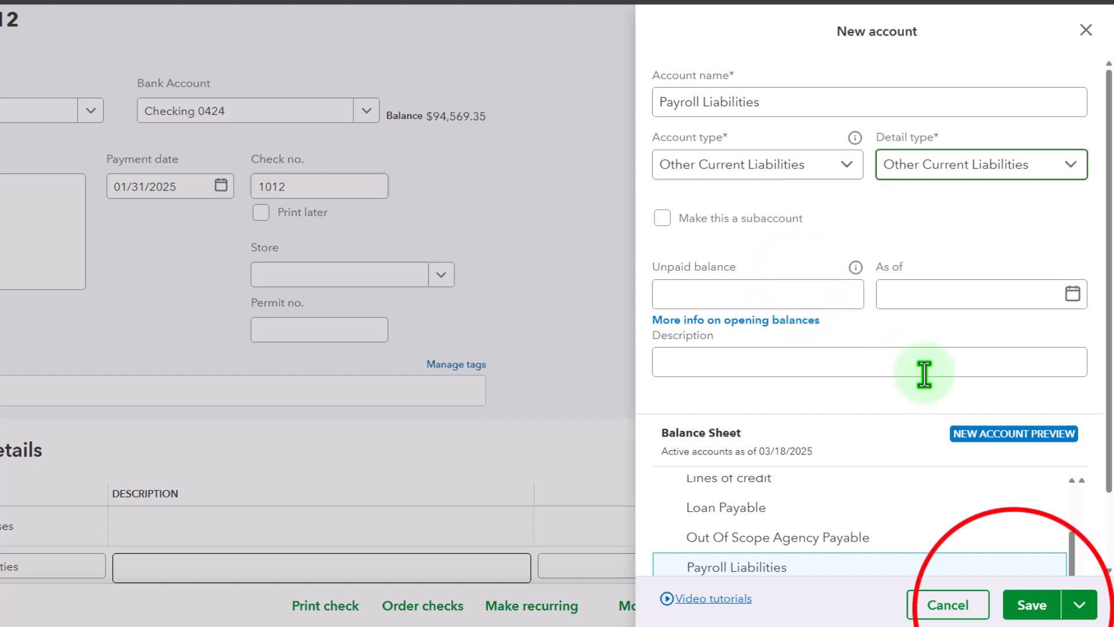
pyautogui.click(1020, 613)
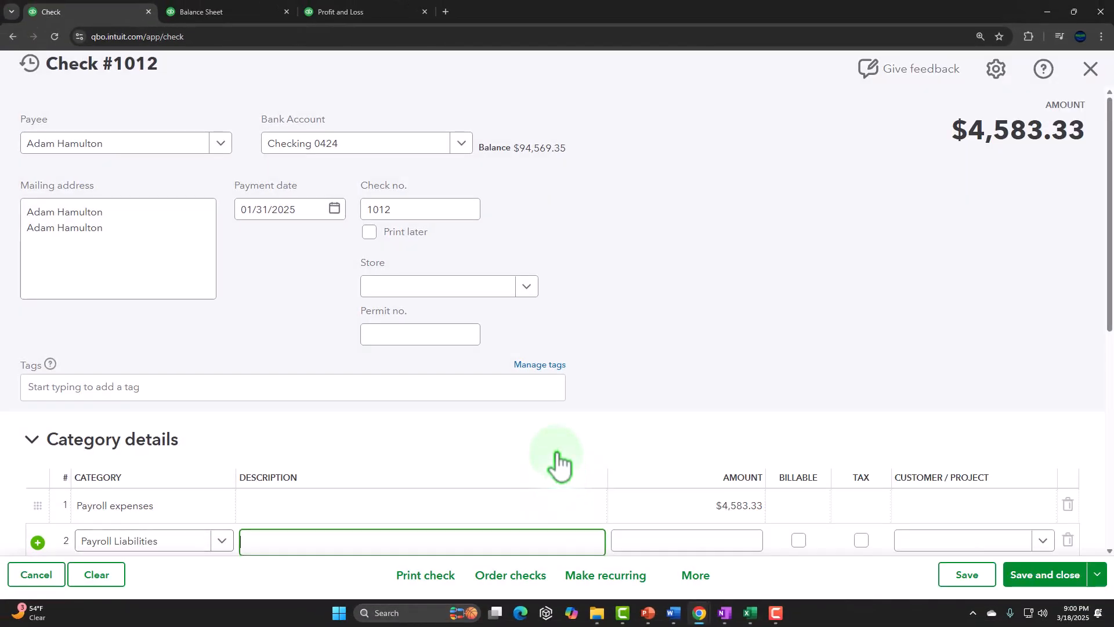
pyautogui.press('Tab')
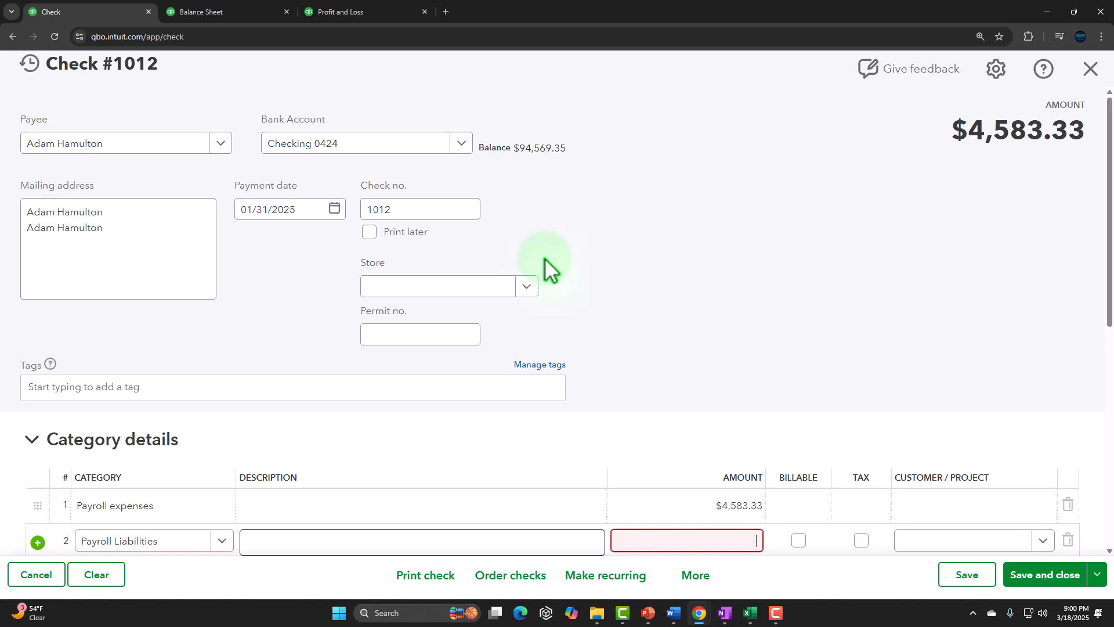
# Review the employee's withholding amounts and payroll liability credit in the Excel summary.
pyautogui.click(750, 613)
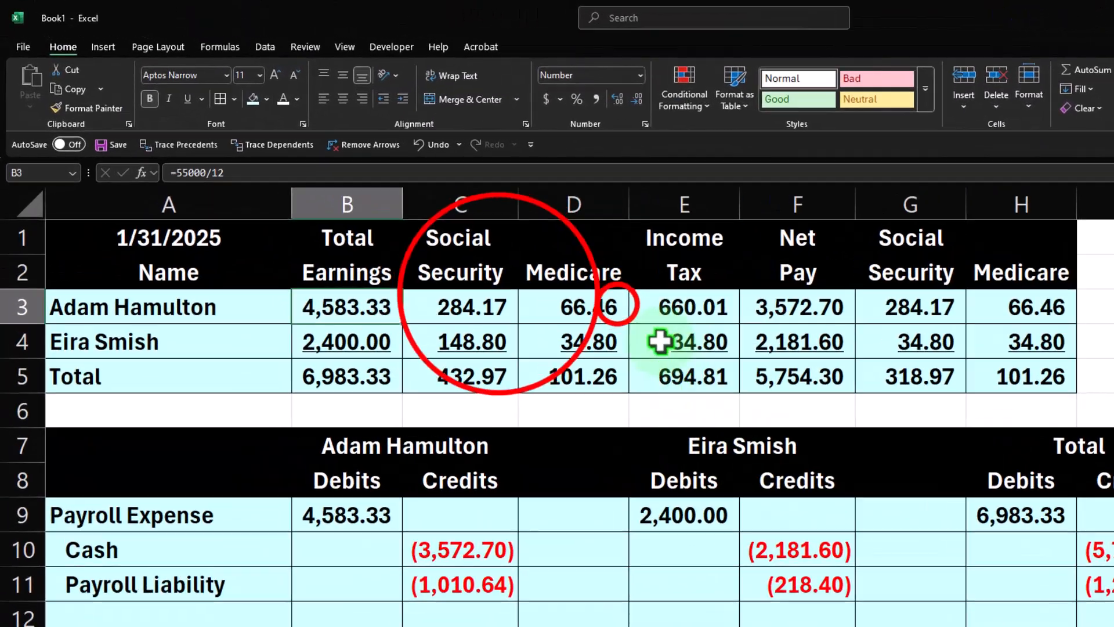
pyautogui.click(475, 200)
pyautogui.moveTo(376, 193); pyautogui.dragTo(527, 193)
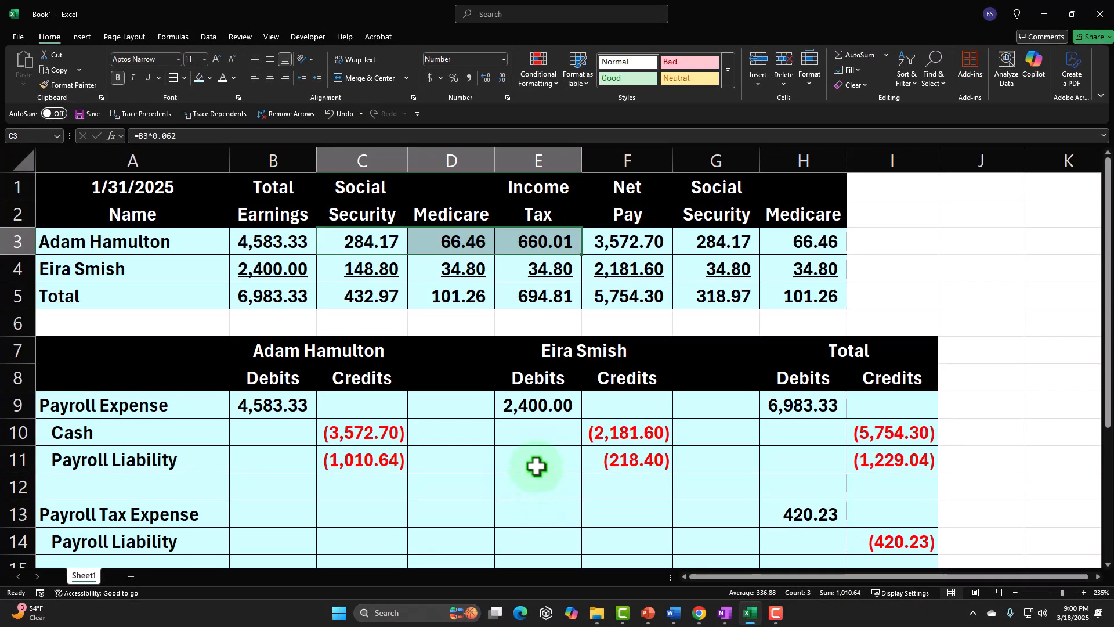
pyautogui.click(373, 465)
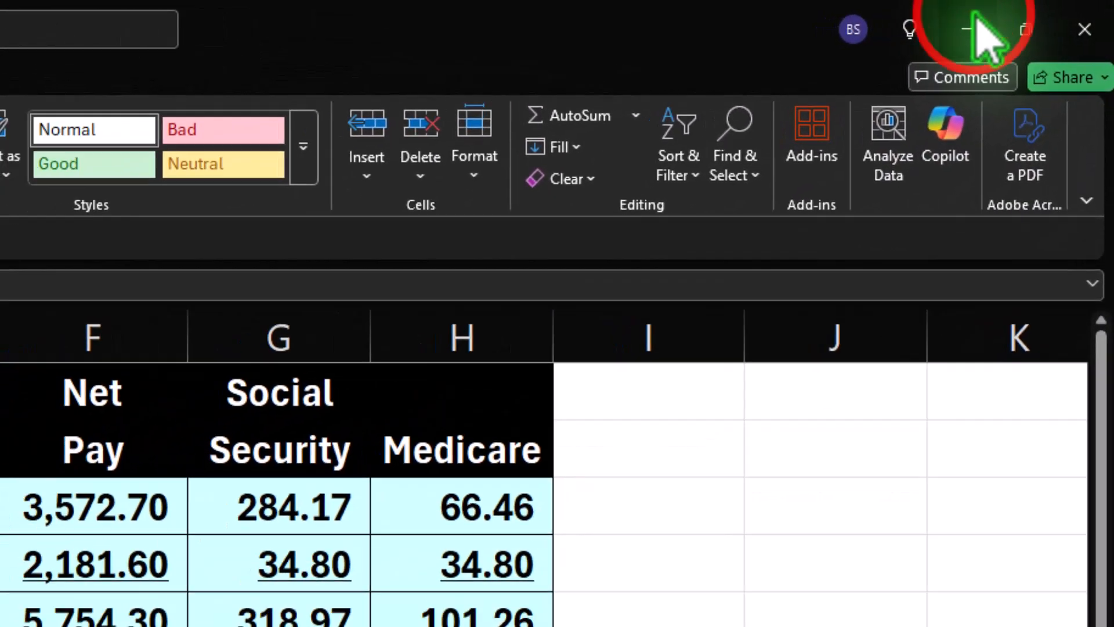
pyautogui.click(976, 27)
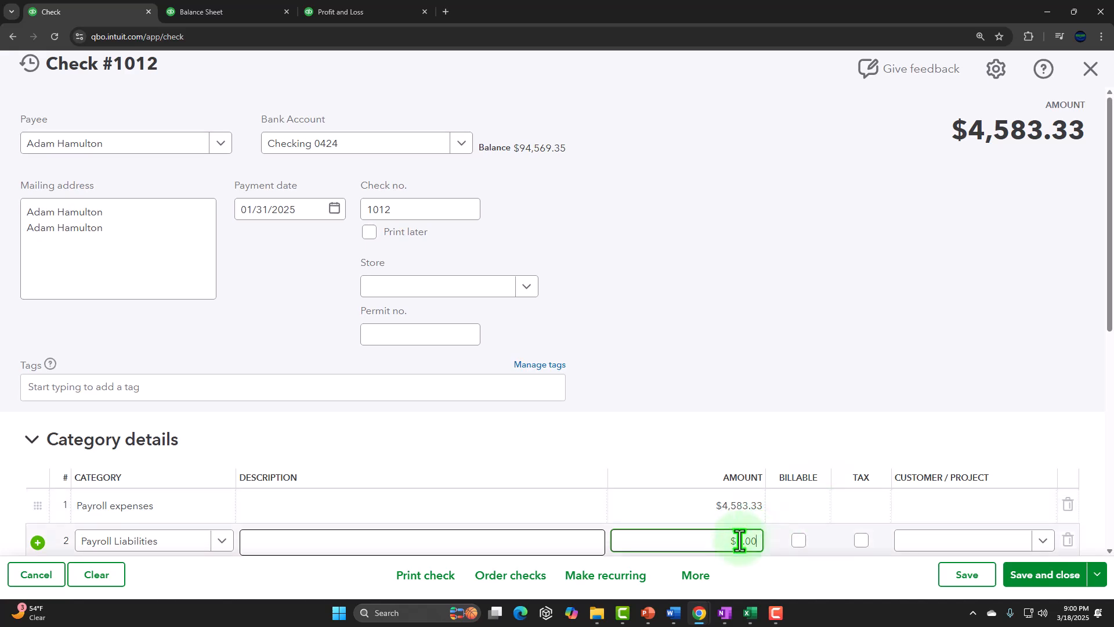
# Enter -101,064 as the Payroll Liabilities line amount.
pyautogui.write('-1010')
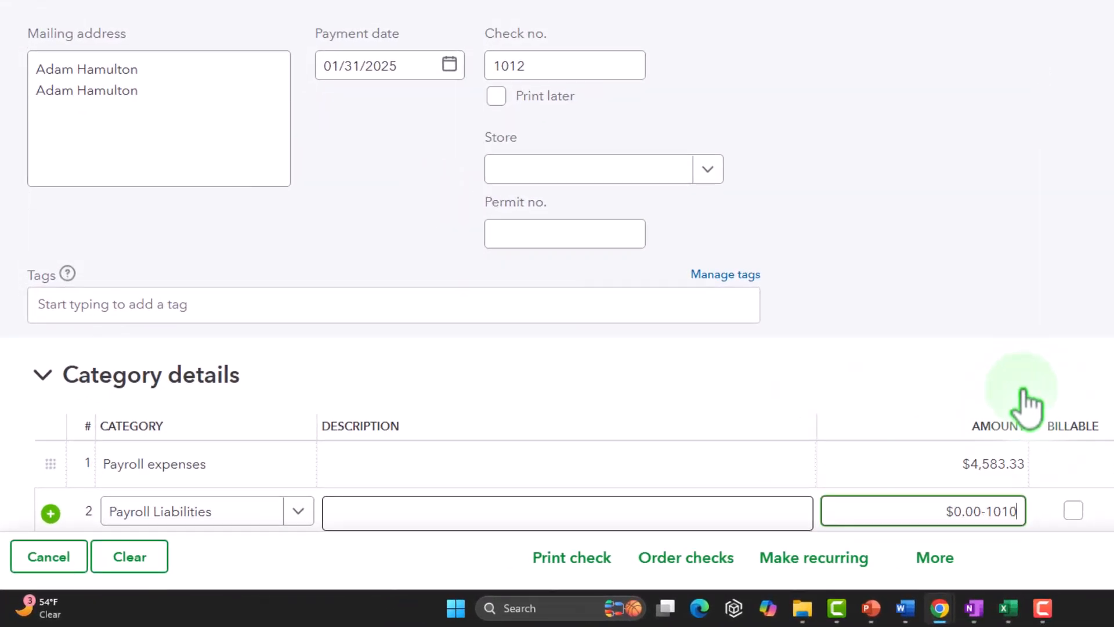
pyautogui.write('1')
pyautogui.press('BackSpace')
pyautogui.press('BackSpace')
pyautogui.press('BackSpace')
pyautogui.press('BackSpace')
pyautogui.press('BackSpace')
pyautogui.press('BackSpace')
pyautogui.press('BackSpace')
pyautogui.press('BackSpace')
pyautogui.press('BackSpace')
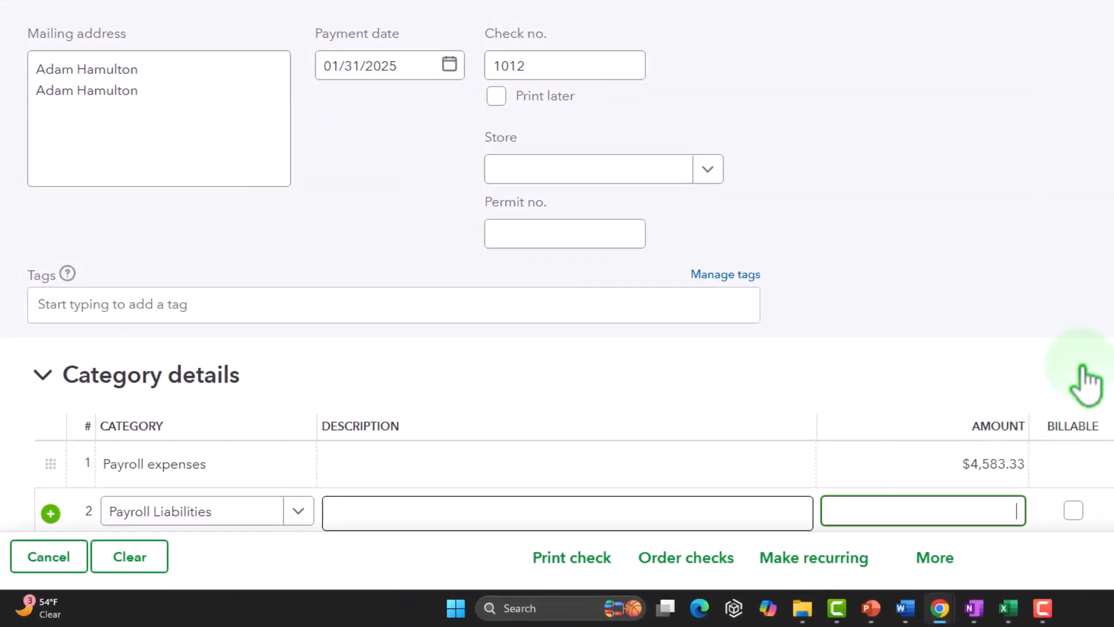
pyautogui.write('-$101,0')
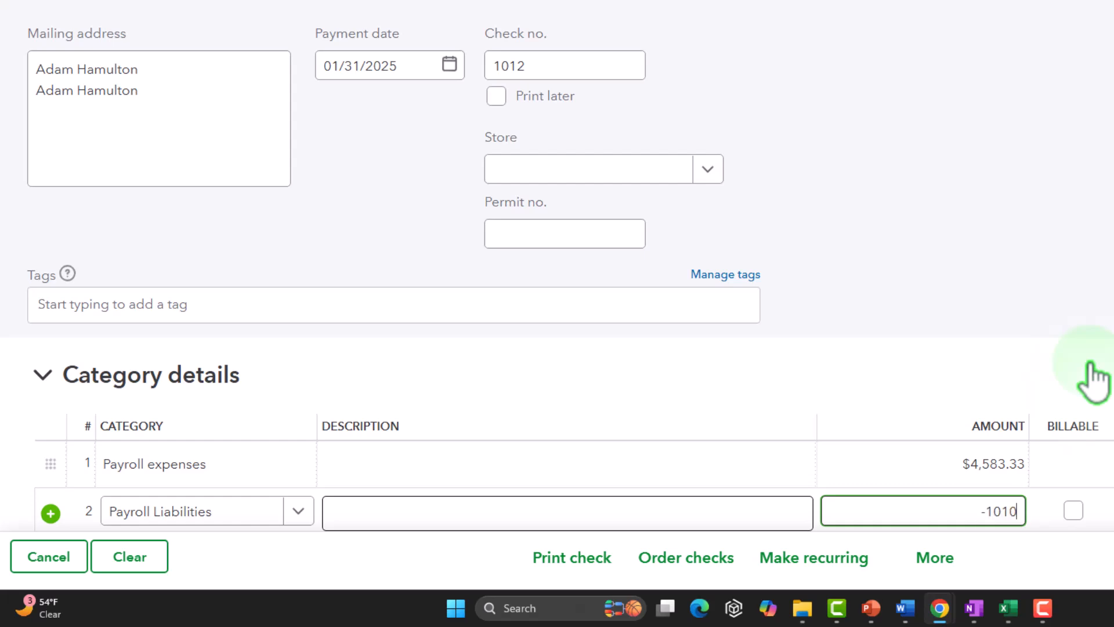
pyautogui.write('64')
pyautogui.press('Tab')
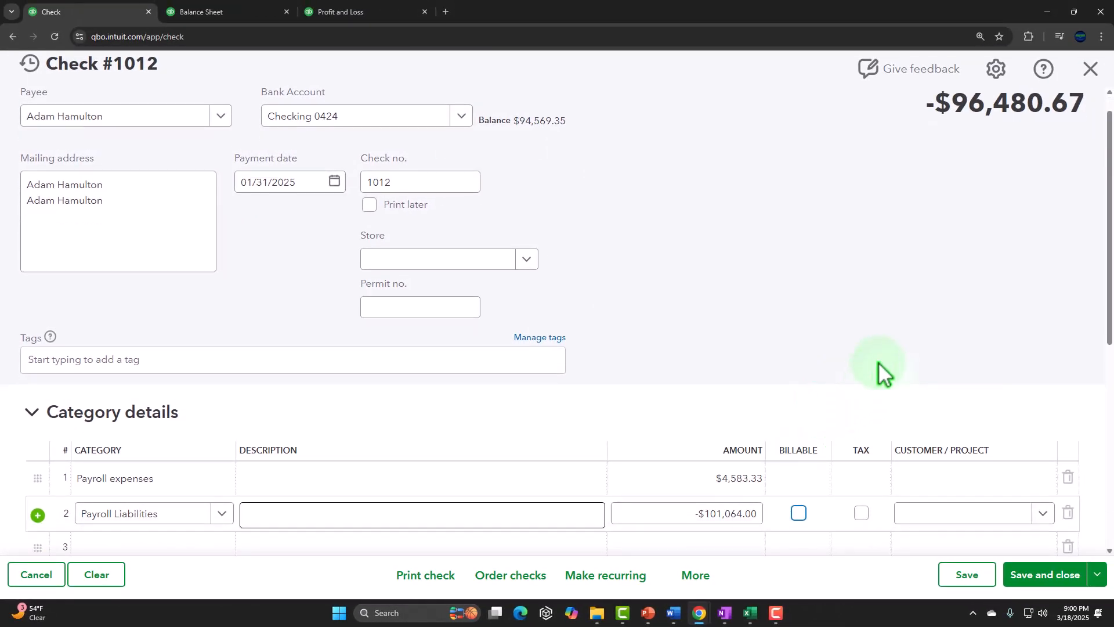
# Correct the Payroll Liabilities line amount to -1,010.64.
pyautogui.scroll(-5, 879, 361)
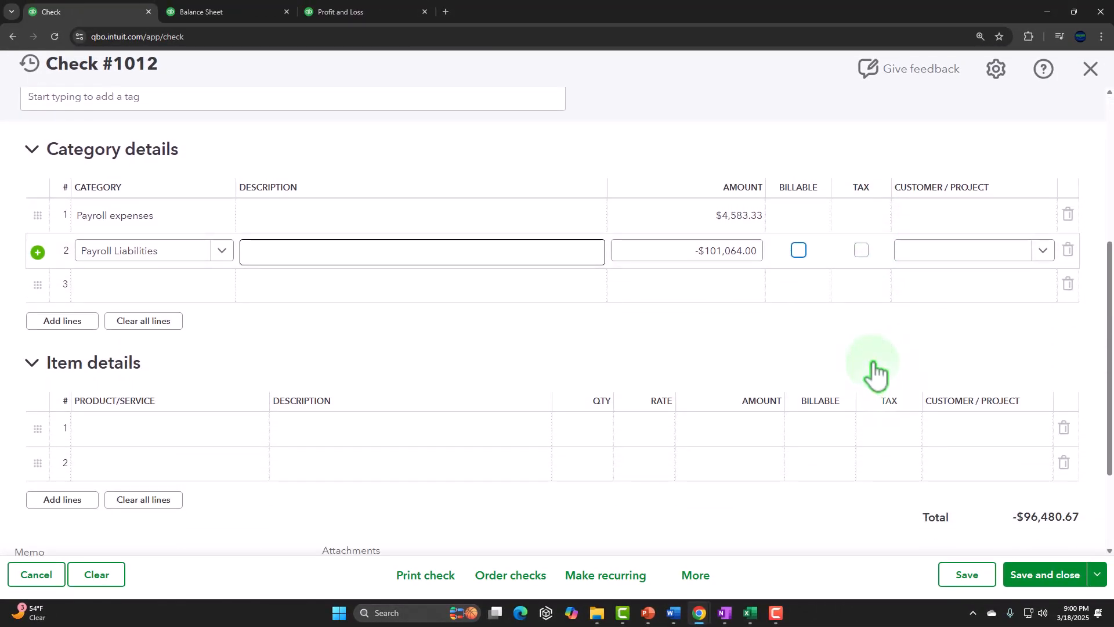
pyautogui.click(746, 252)
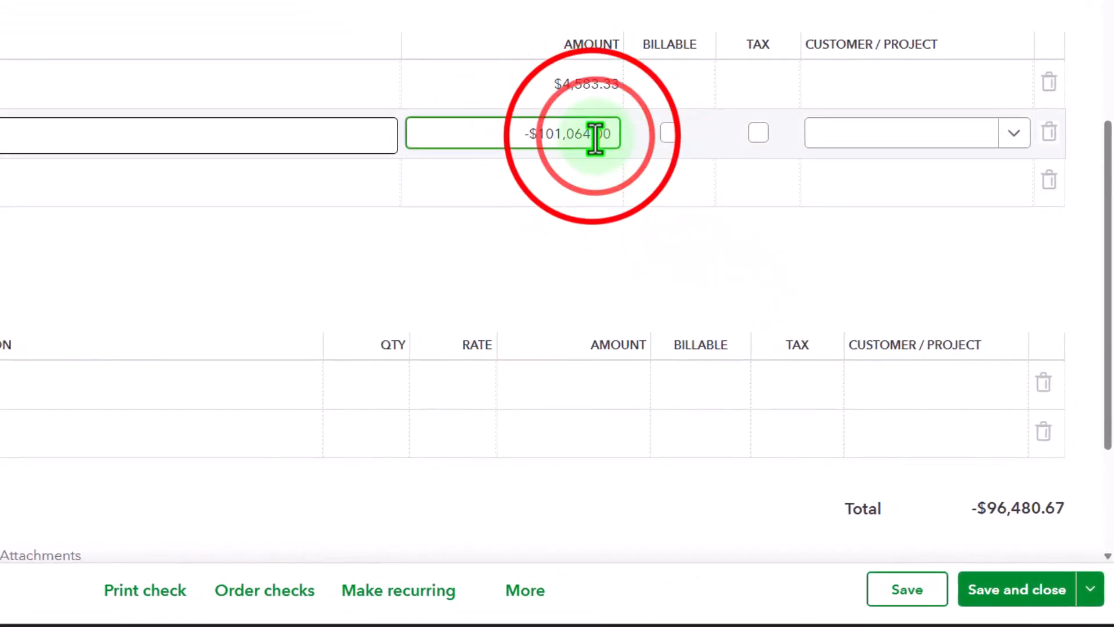
pyautogui.doubleClick(594, 138)
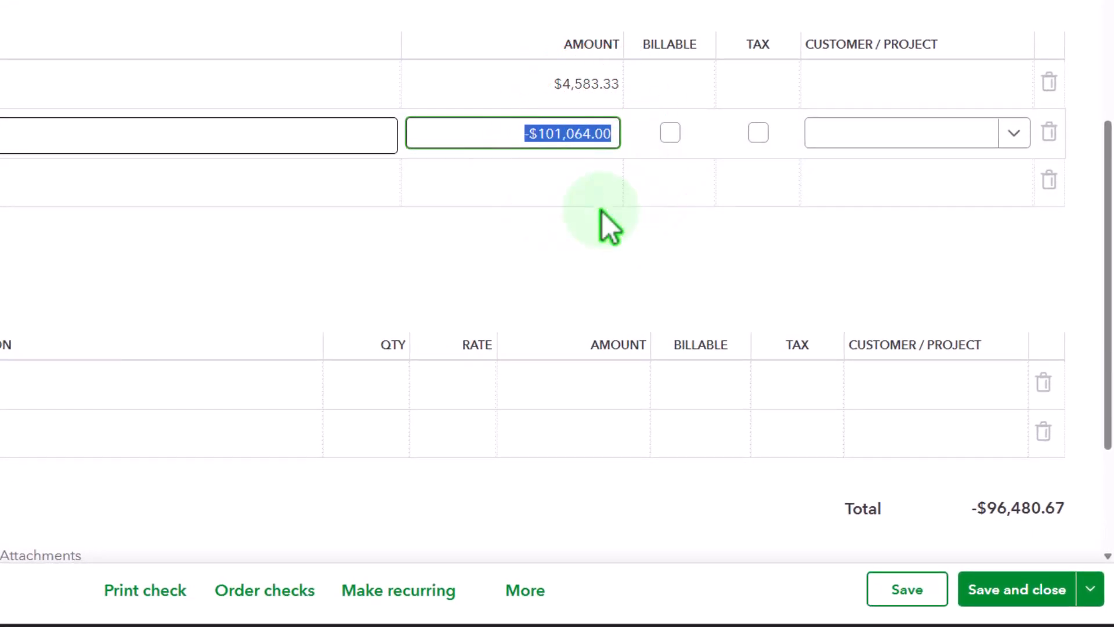
pyautogui.press('Right')
pyautogui.press('BackSpace')
pyautogui.press('BackSpace')
pyautogui.press('BackSpace')
pyautogui.press('BackSpace')
pyautogui.press('BackSpace')
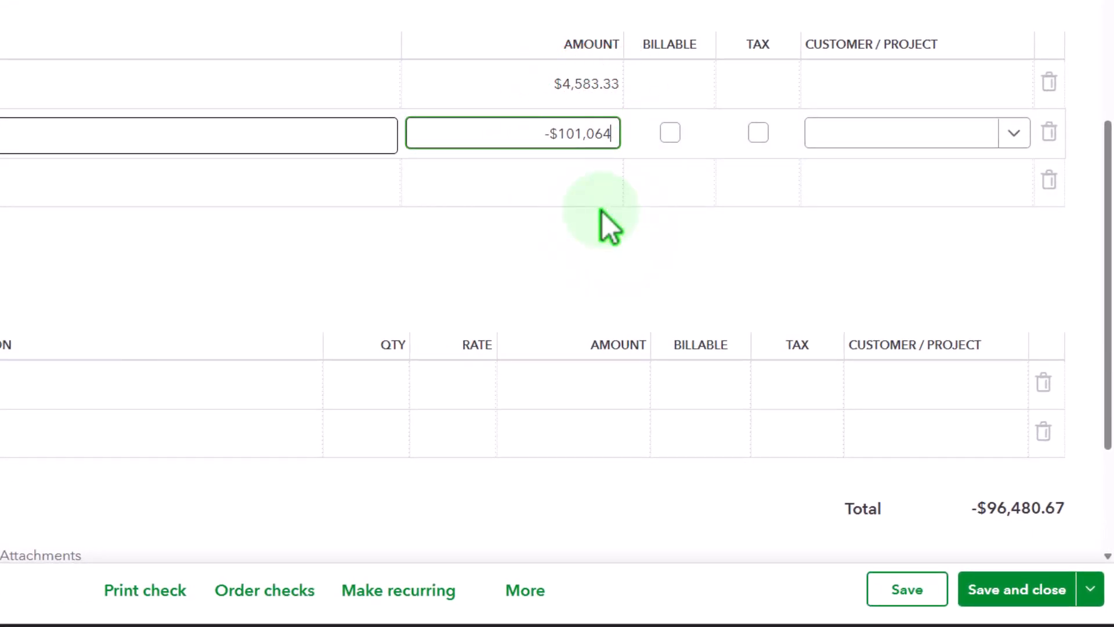
pyautogui.write('.64')
pyautogui.press('Tab')
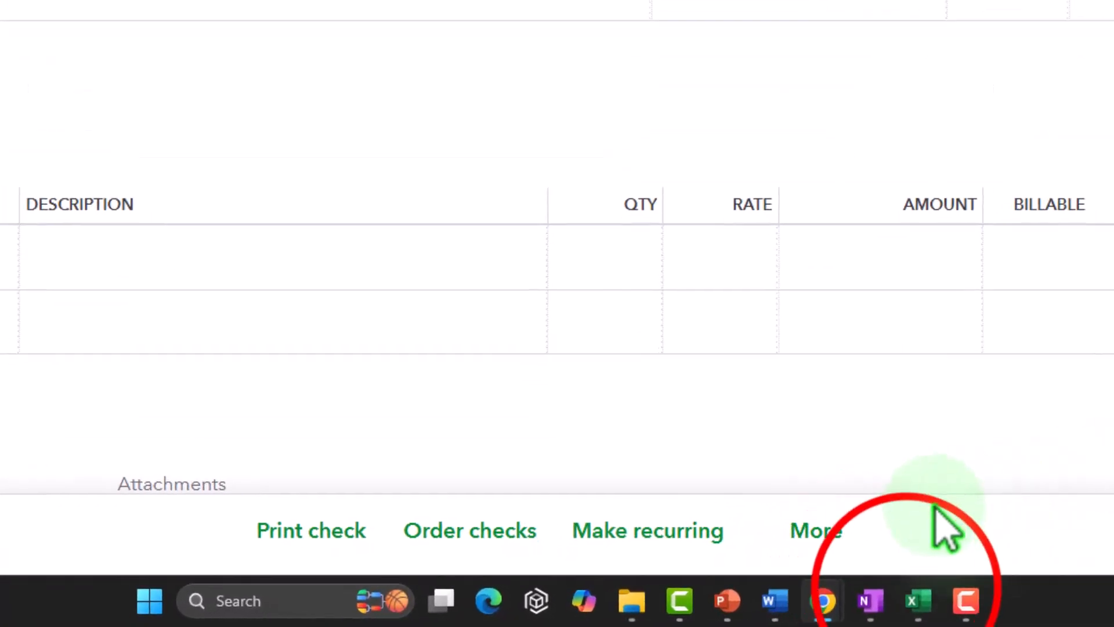
pyautogui.click(918, 601)
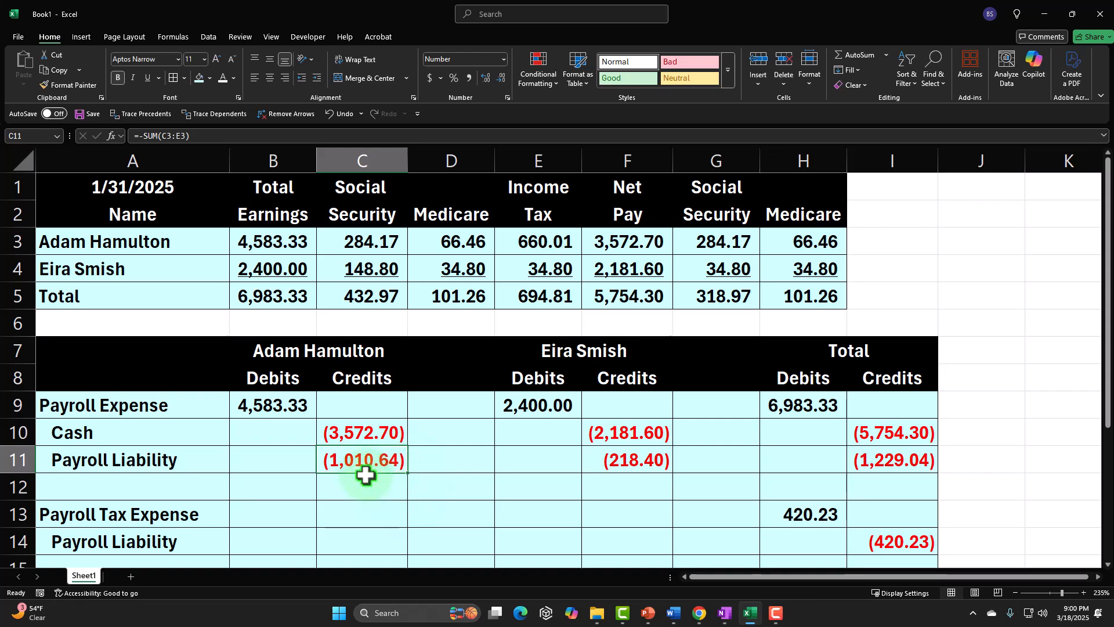
pyautogui.moveTo(267, 409); pyautogui.dragTo(371, 460)
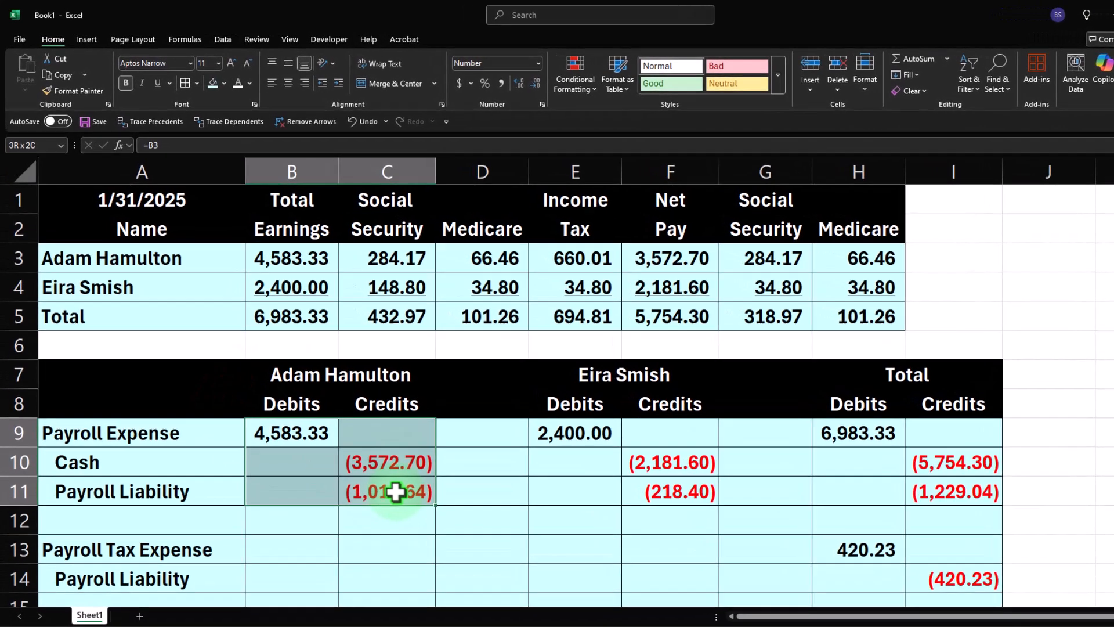
pyautogui.click(392, 467)
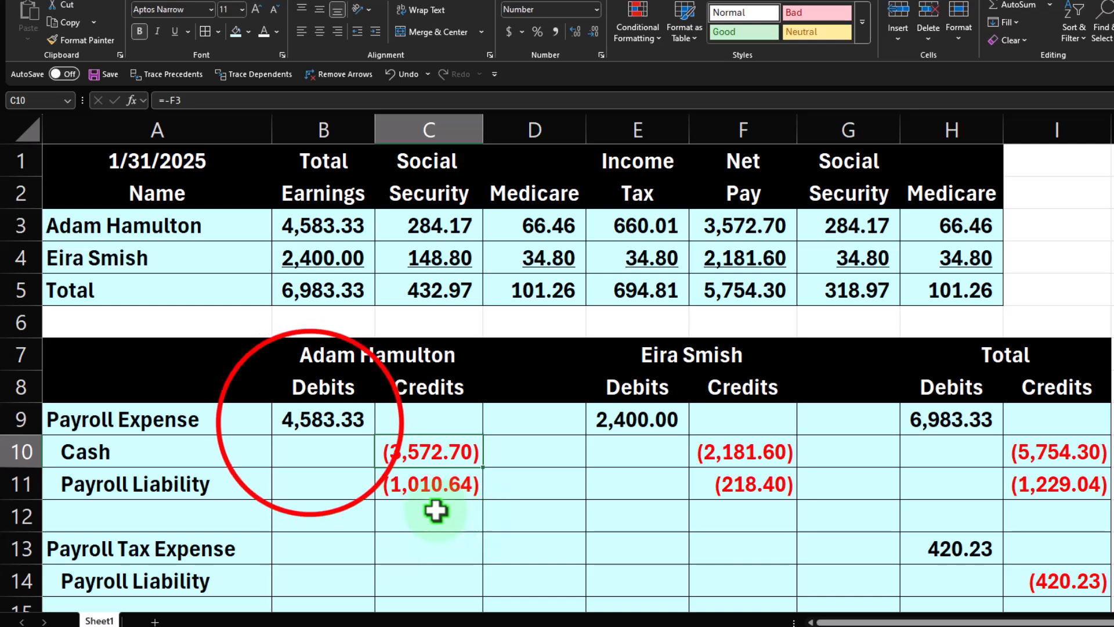
pyautogui.click(311, 422)
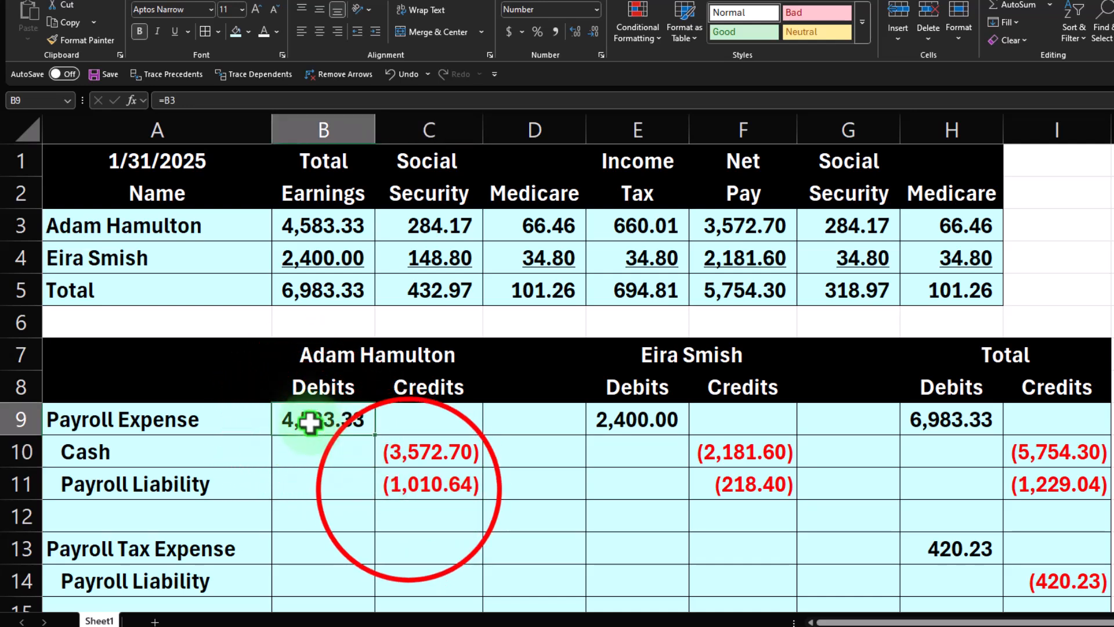
pyautogui.click(409, 489)
pyautogui.click(411, 454)
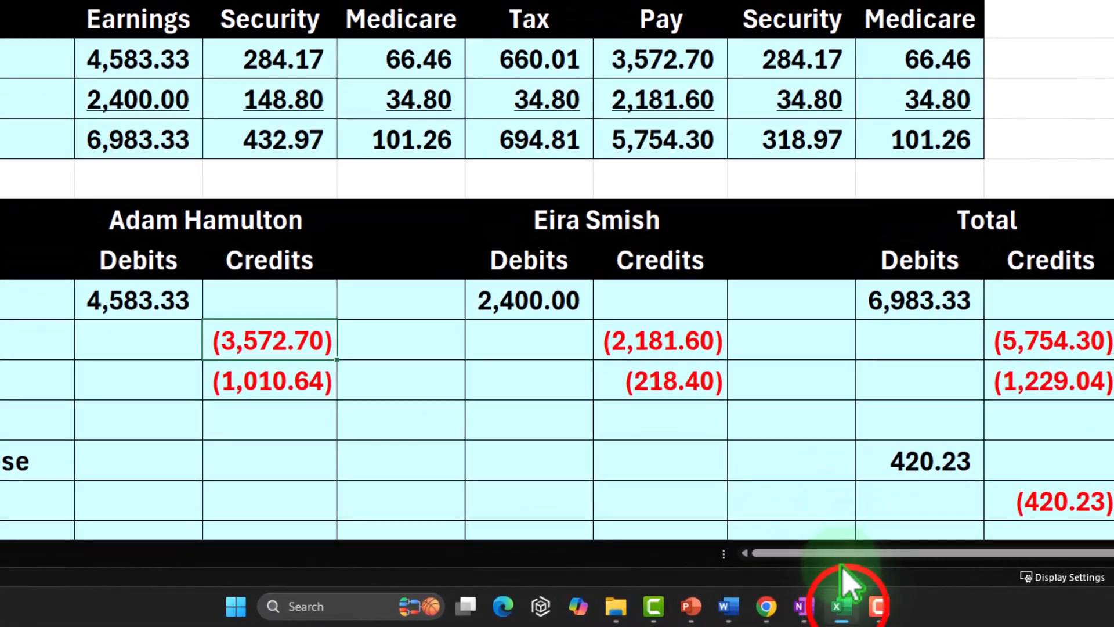
pyautogui.click(839, 603)
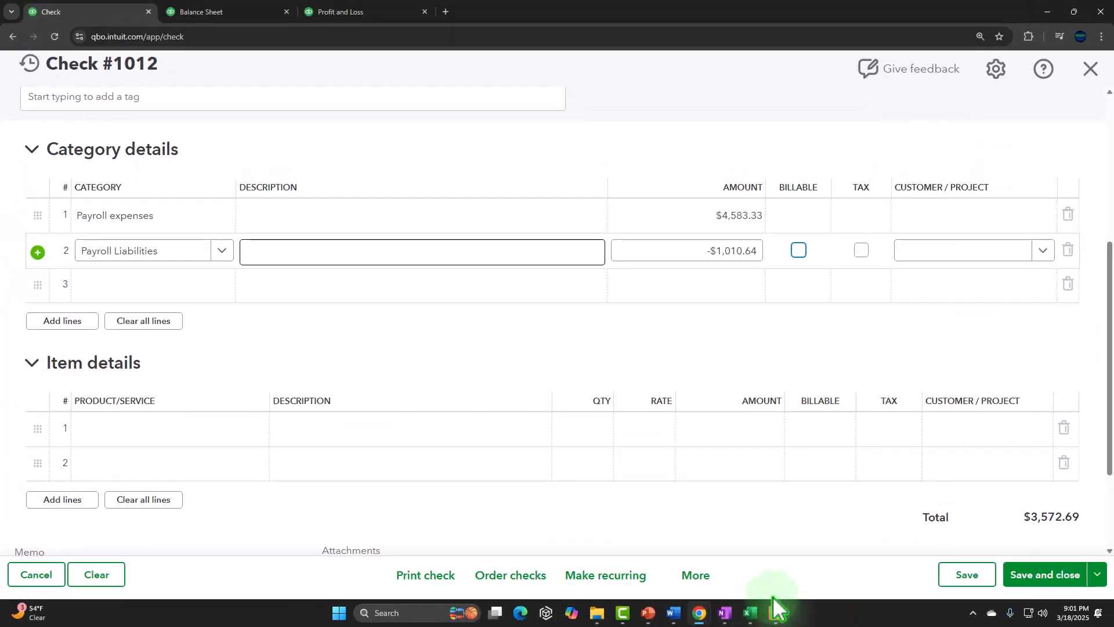
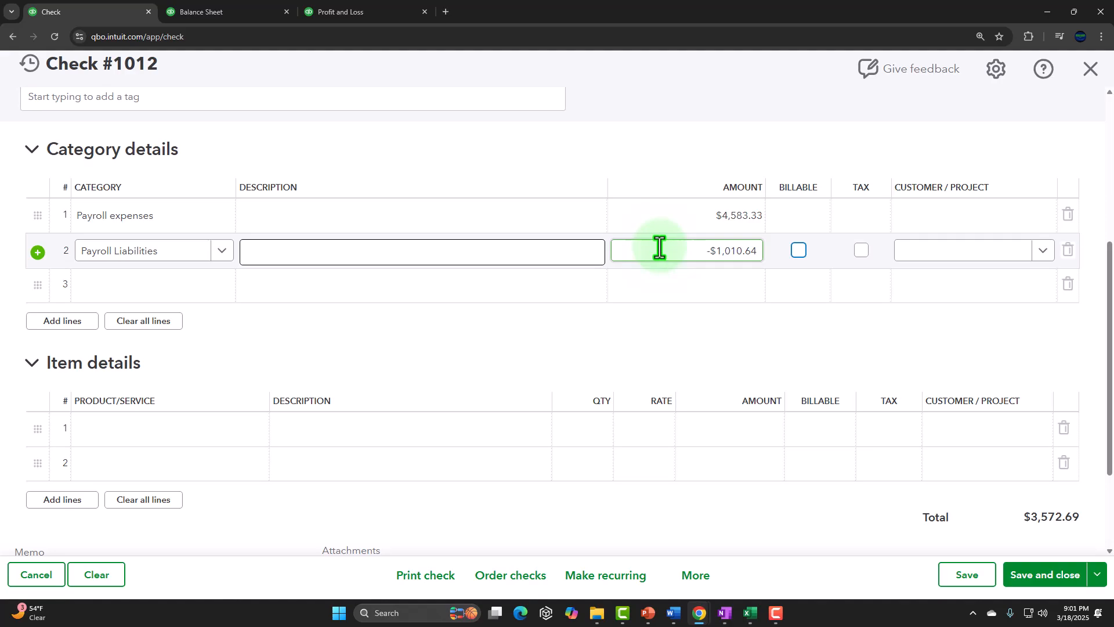
# Save and close check 1012.
pyautogui.click(1020, 574)
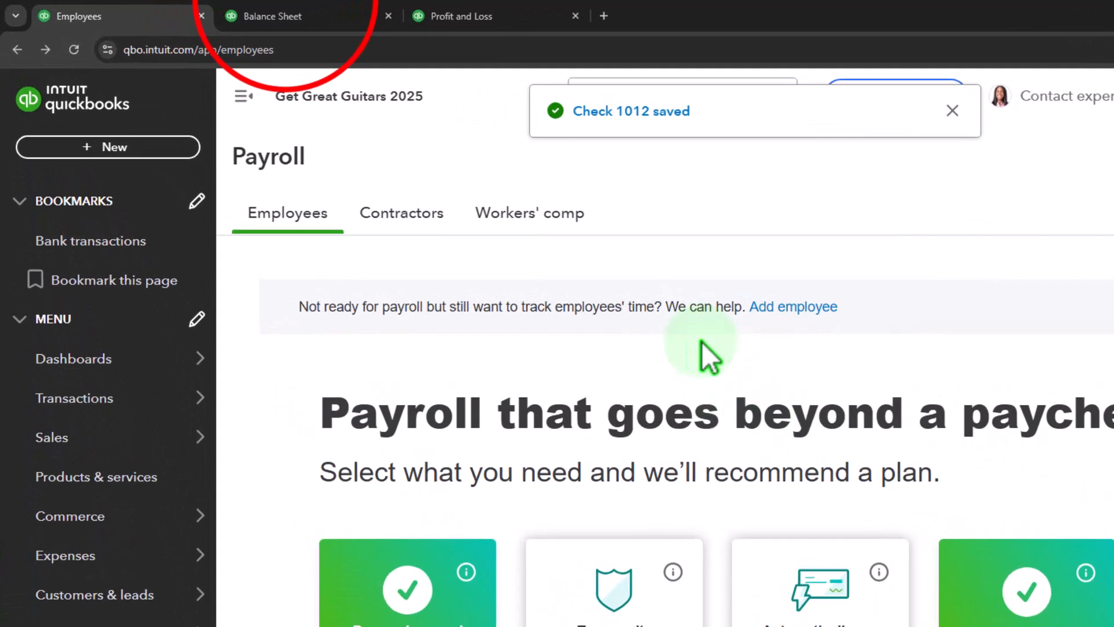
# Review the January 2025 Balance Sheet and drill into the Checking 0424 transactions.
pyautogui.click(312, 21)
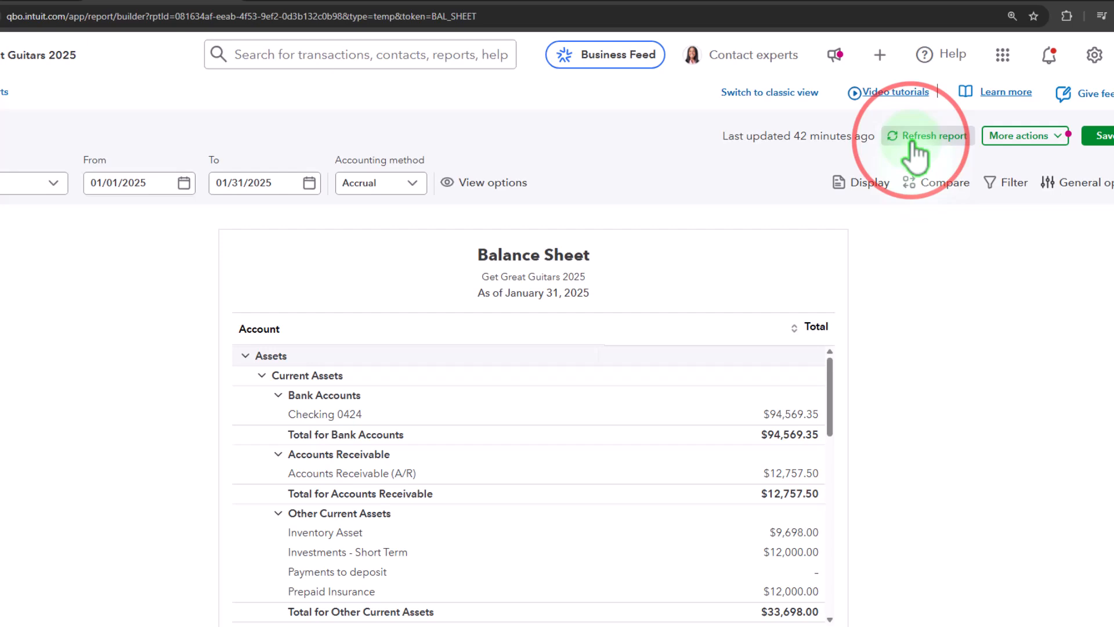
pyautogui.click(913, 145)
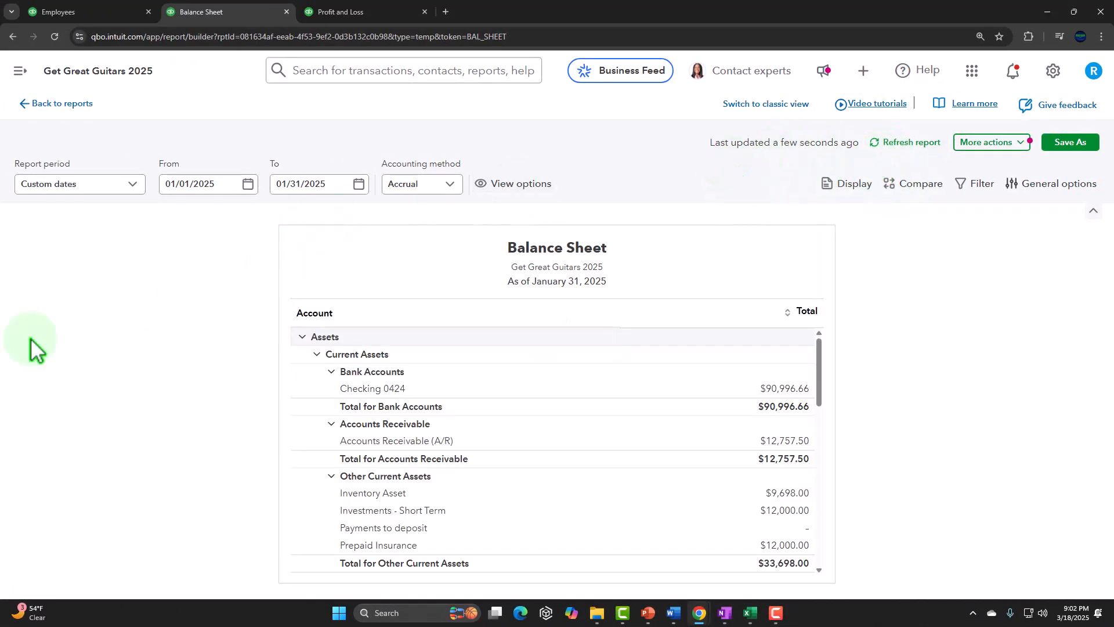
pyautogui.scroll(-2, 358, 380)
pyautogui.scroll(2, 380, 398)
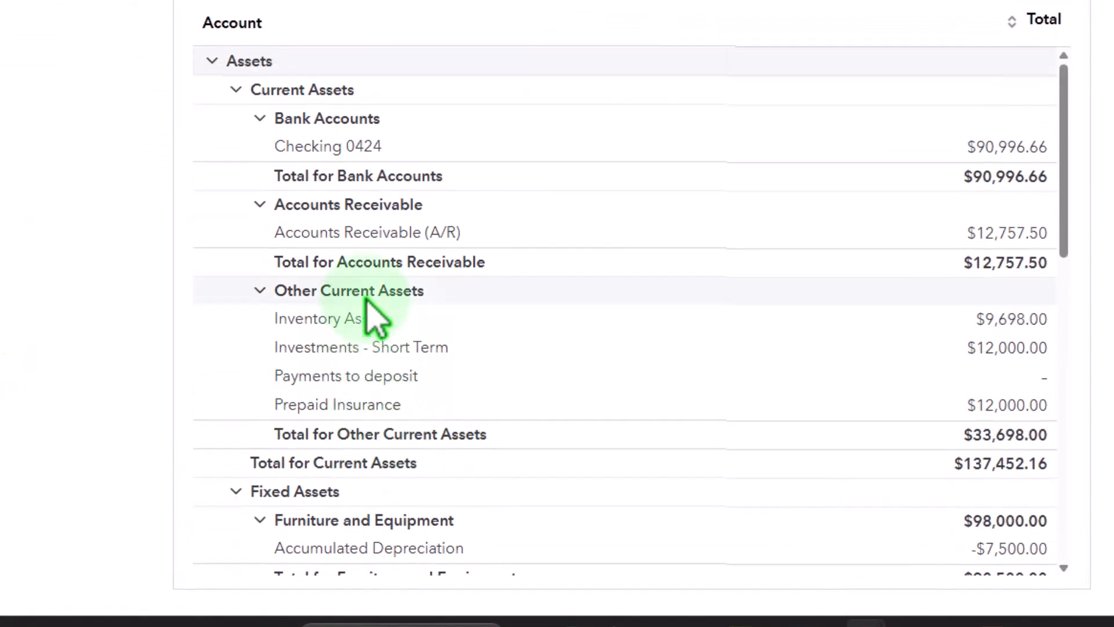
pyautogui.click(977, 267)
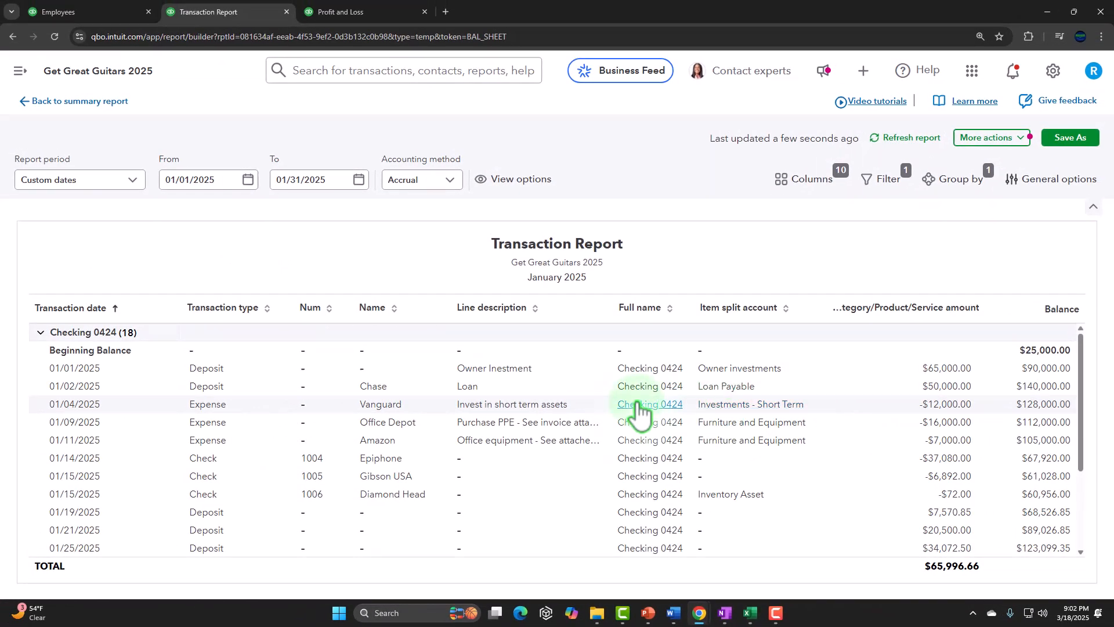
pyautogui.scroll(-5, 639, 409)
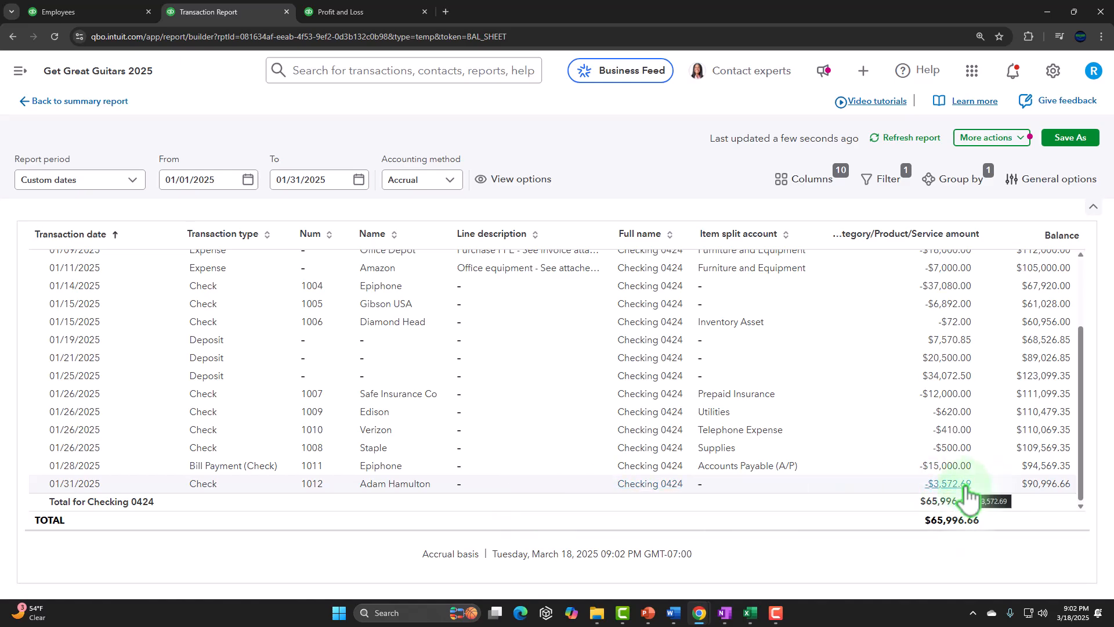
pyautogui.click(96, 102)
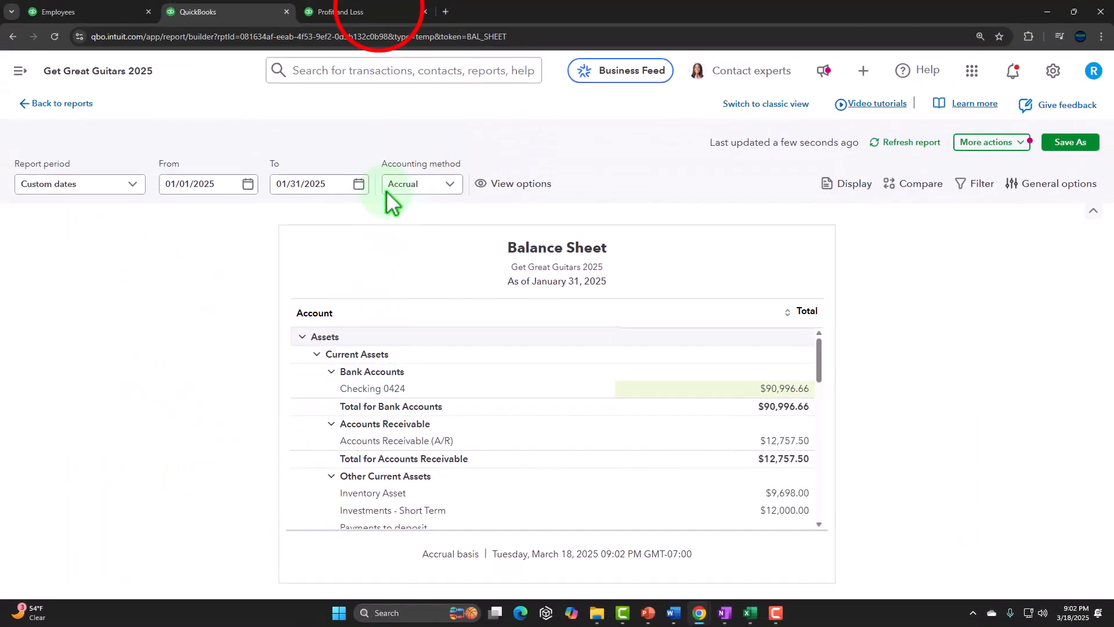
# Reload the January 2025 Profit and Loss report and drill into the Payroll expenses transactions.
pyautogui.click(341, 11)
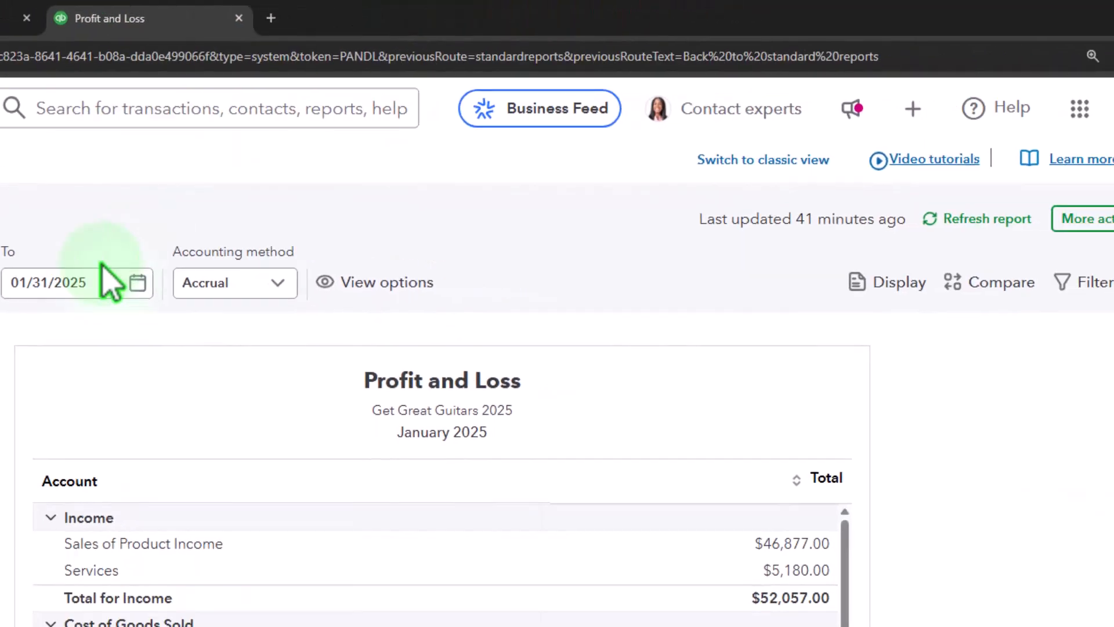
pyautogui.click(870, 166)
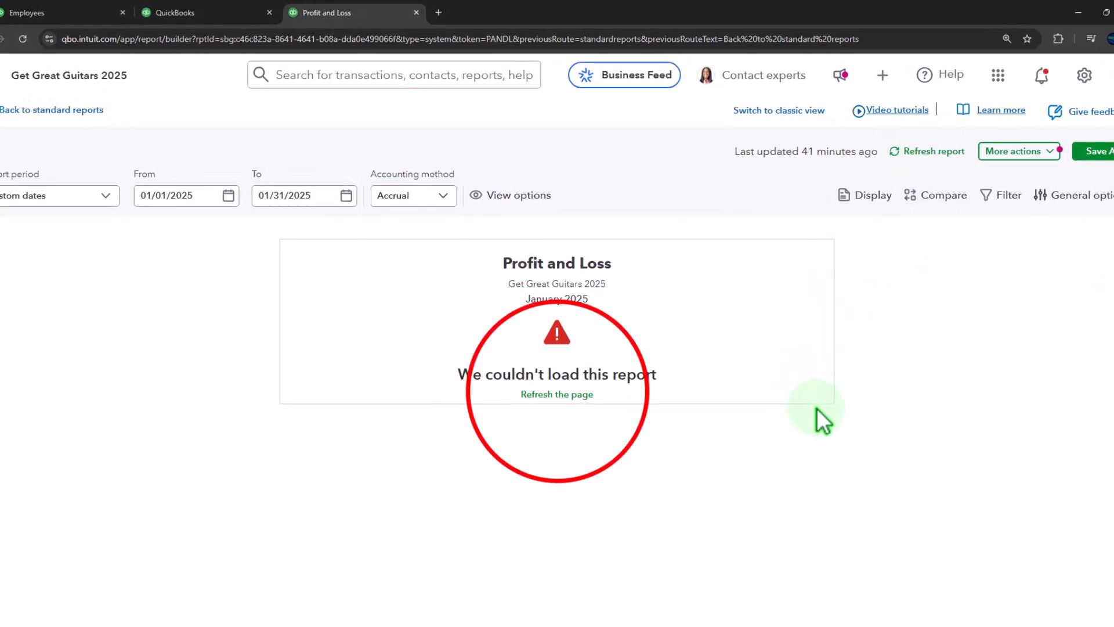
pyautogui.click(488, 419)
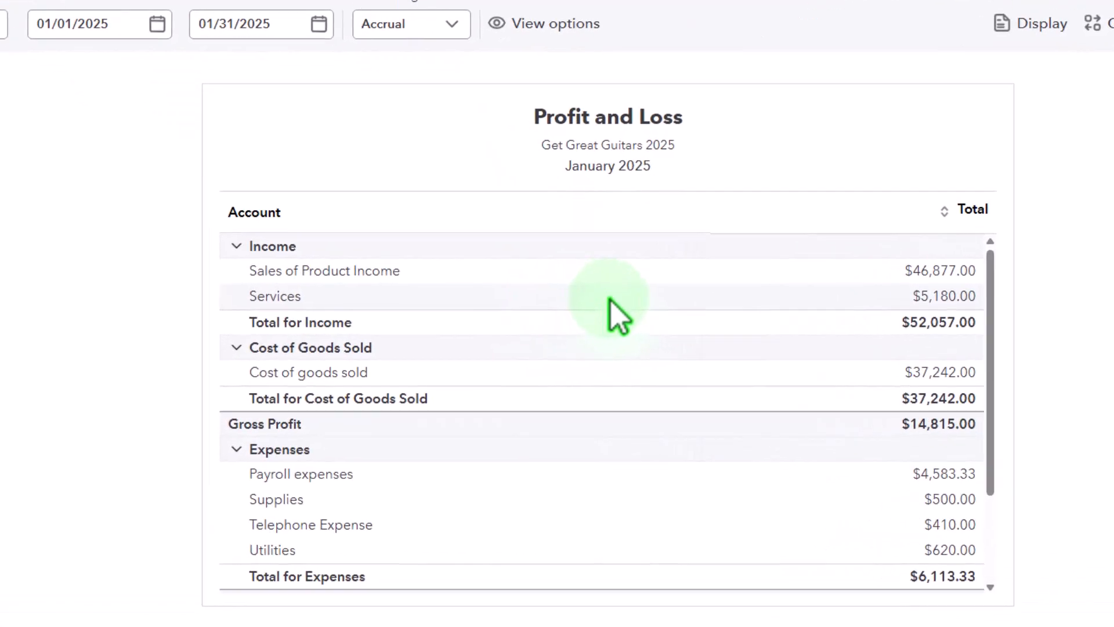
pyautogui.scroll(-3, 609, 299)
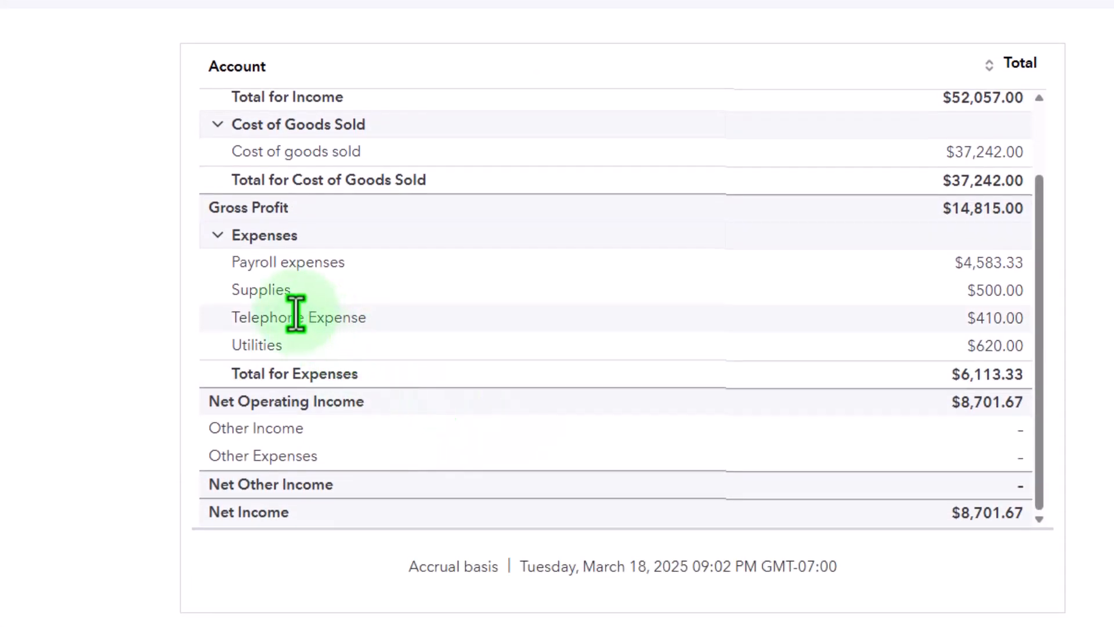
pyautogui.click(972, 264)
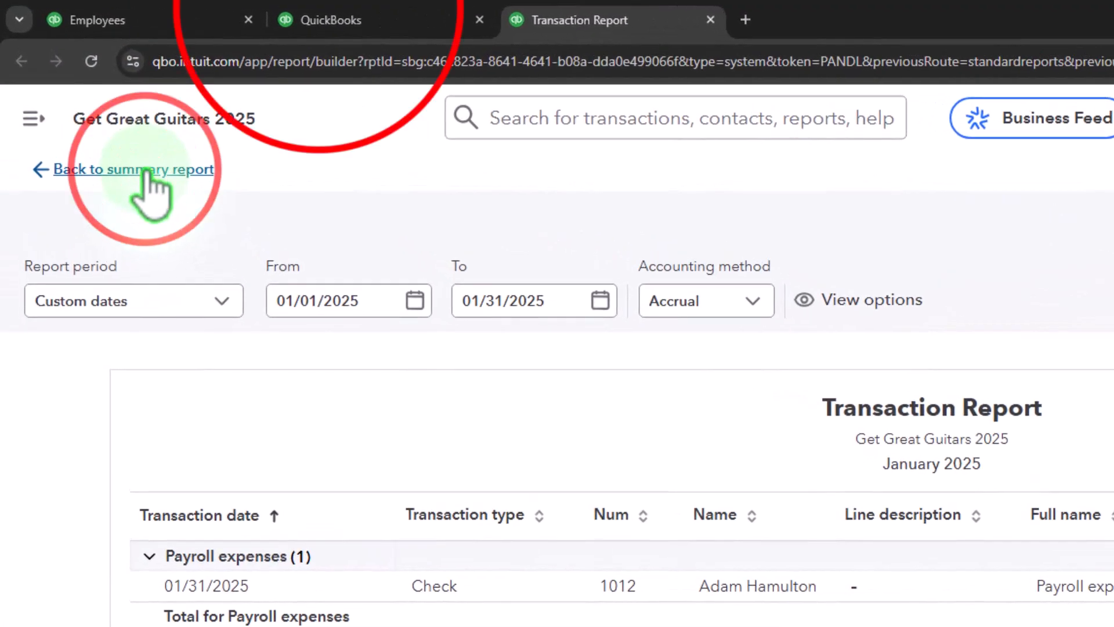
pyautogui.click(146, 170)
# Review the Balance Sheet's current liabilities, including Payroll Liabilities.
pyautogui.click(314, 20)
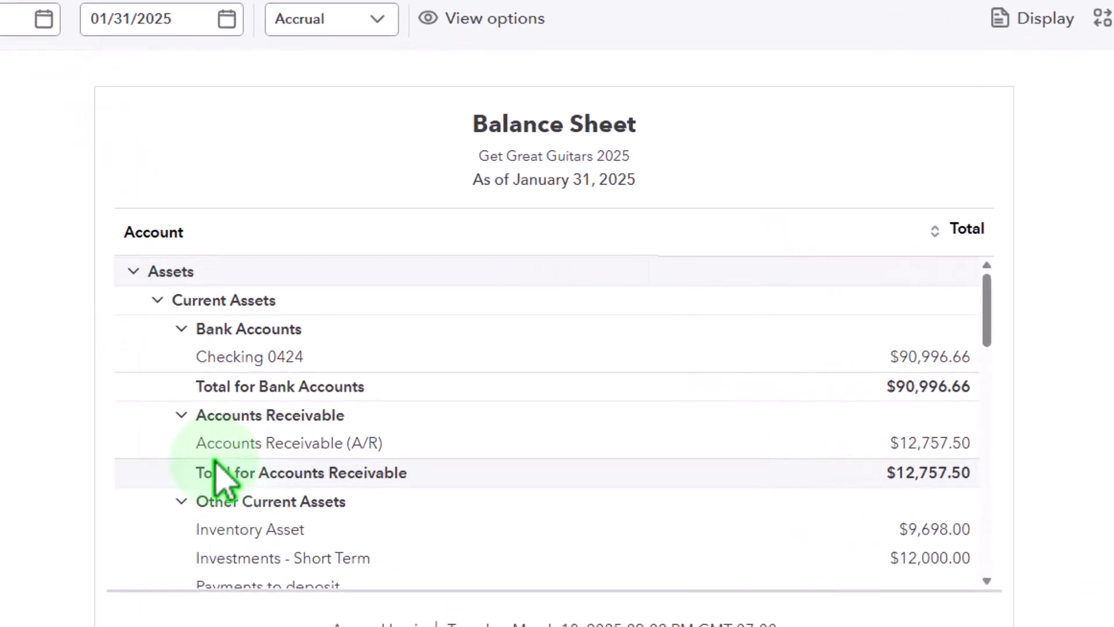
pyautogui.scroll(-10, 168, 482)
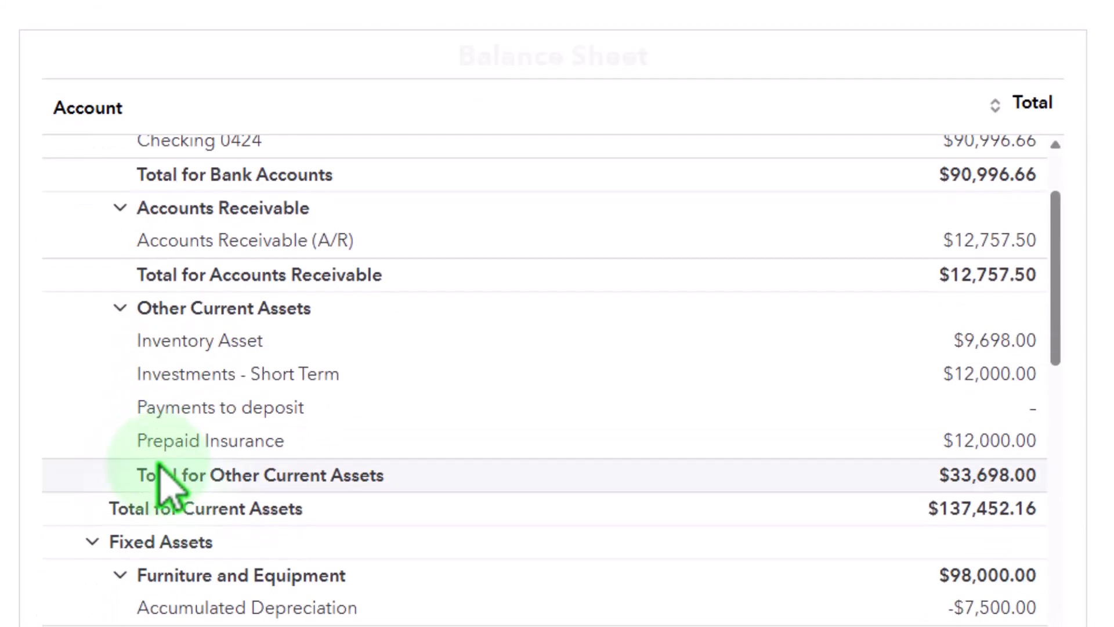
pyautogui.scroll(-10, 168, 488)
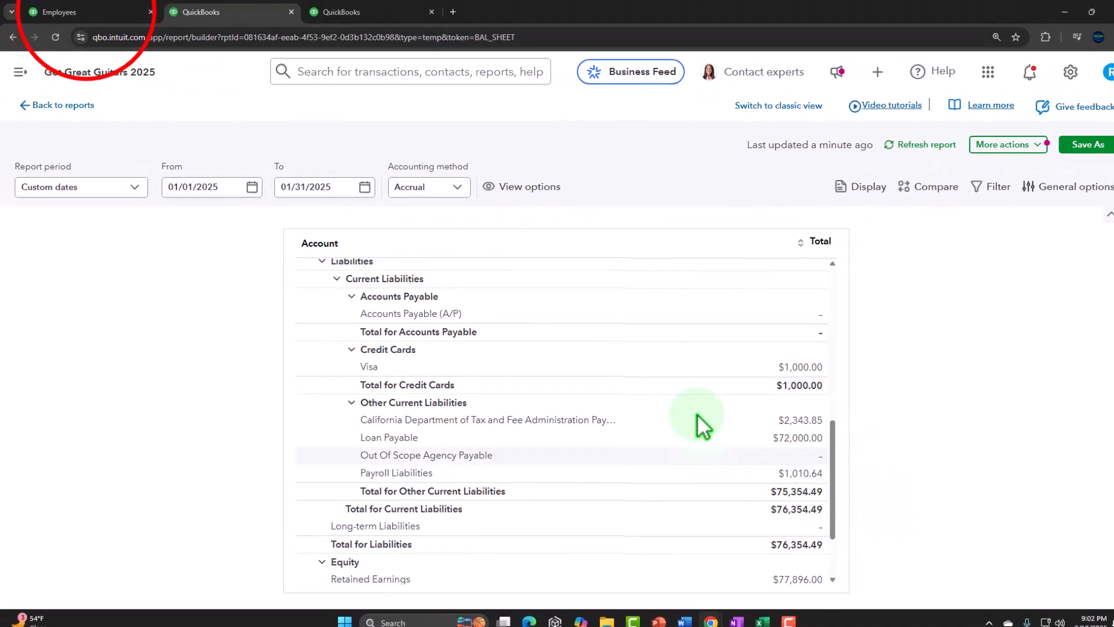
# Start a new check and add the second employee as a new vendor payee by full name.
pyautogui.click(174, 23)
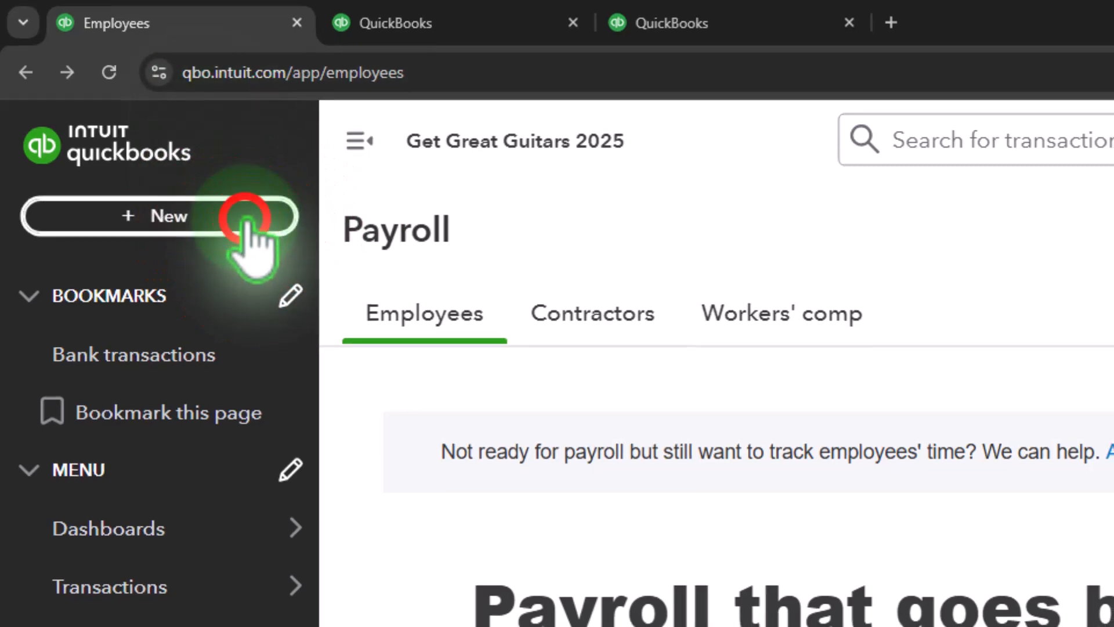
pyautogui.click(246, 218)
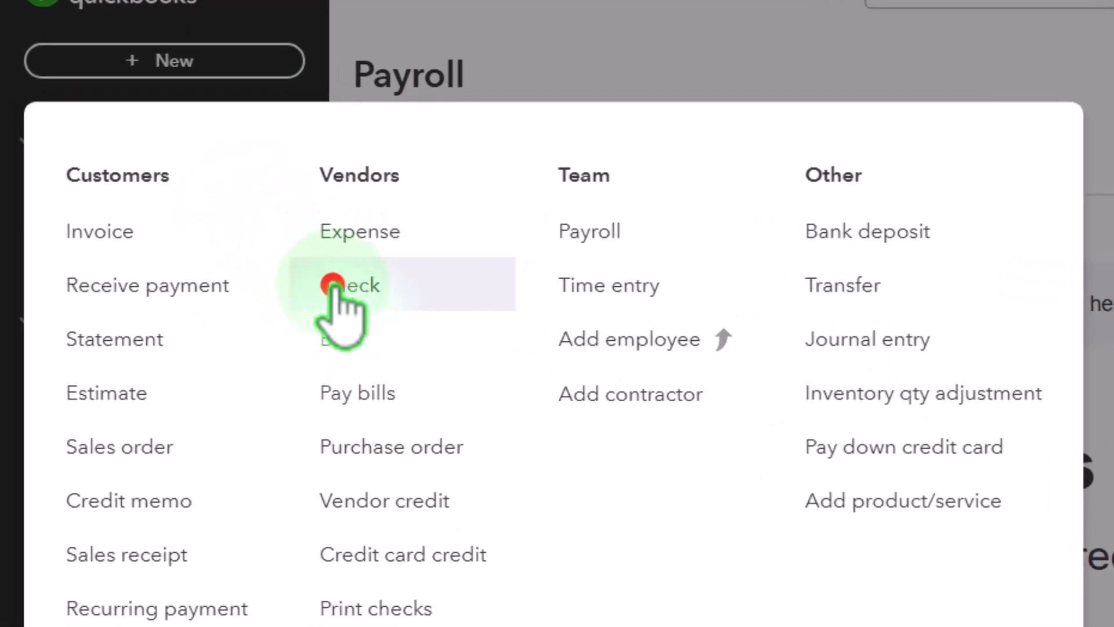
pyautogui.click(306, 278)
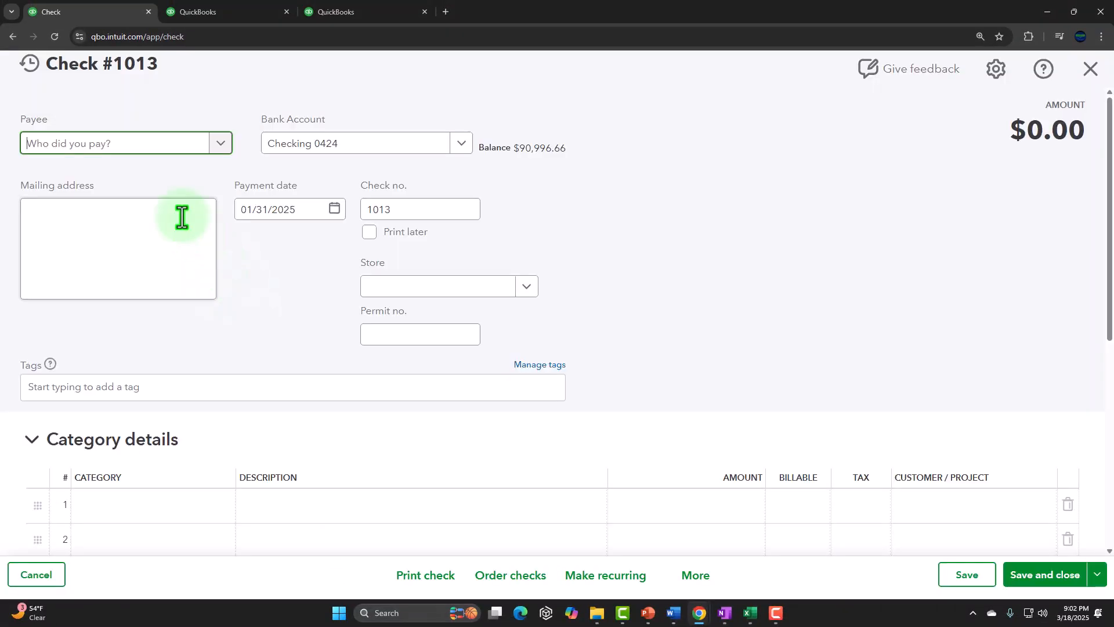
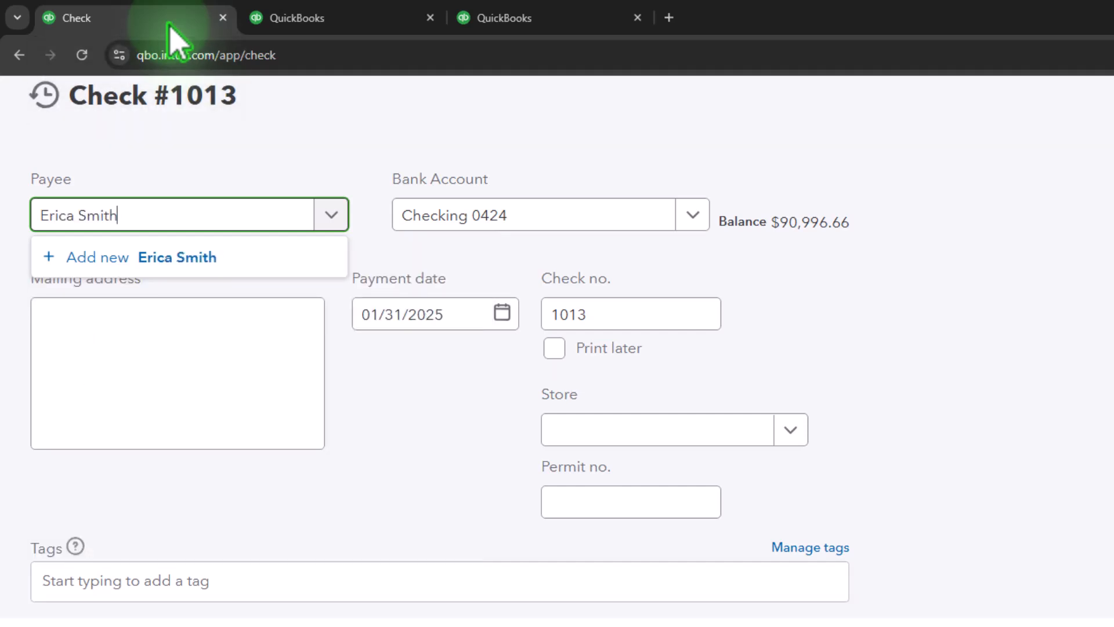
pyautogui.press('Return')
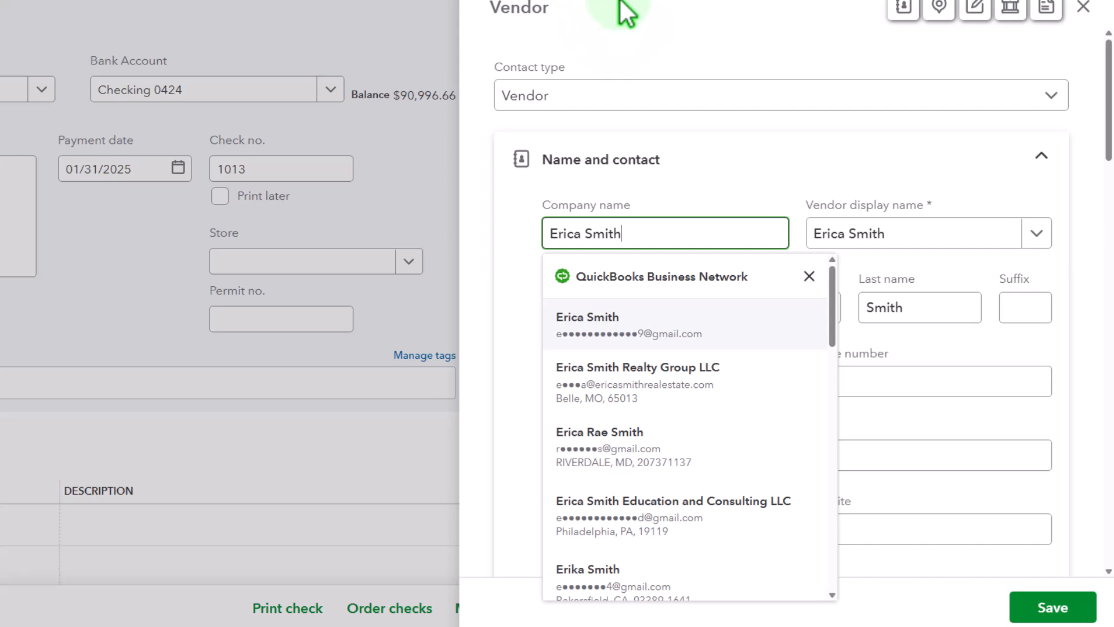
pyautogui.click(650, 29)
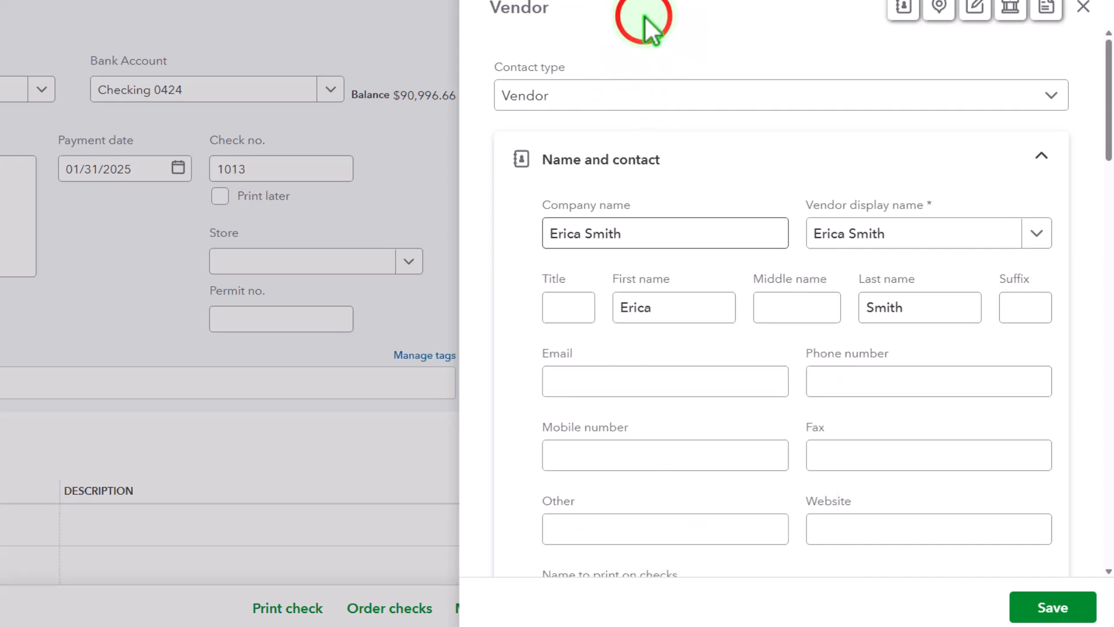
pyautogui.click(1052, 610)
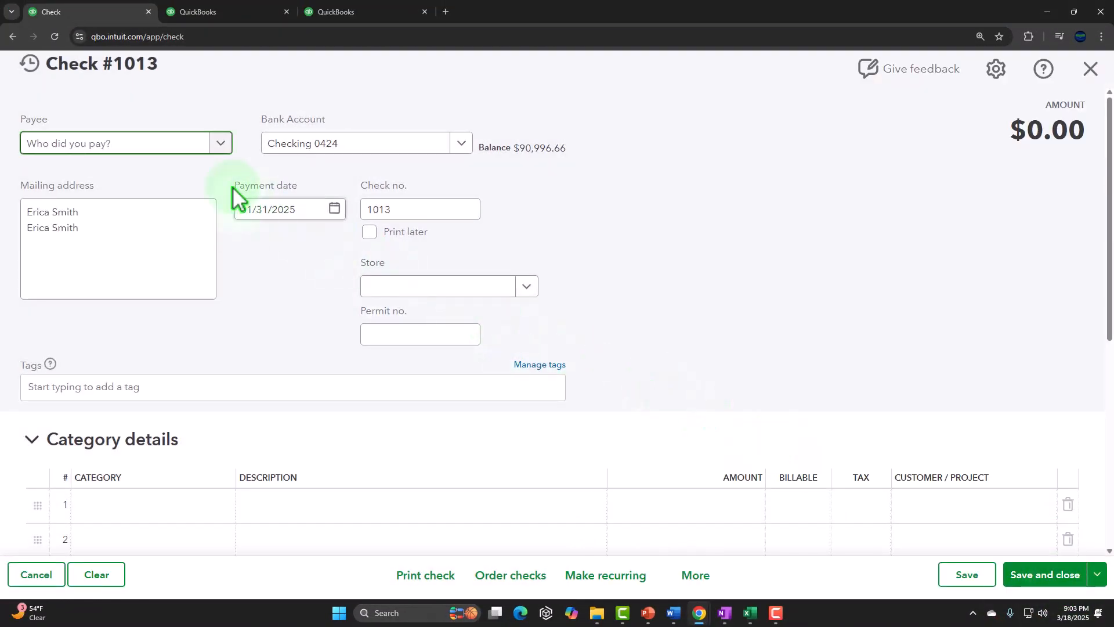
pyautogui.click(152, 148)
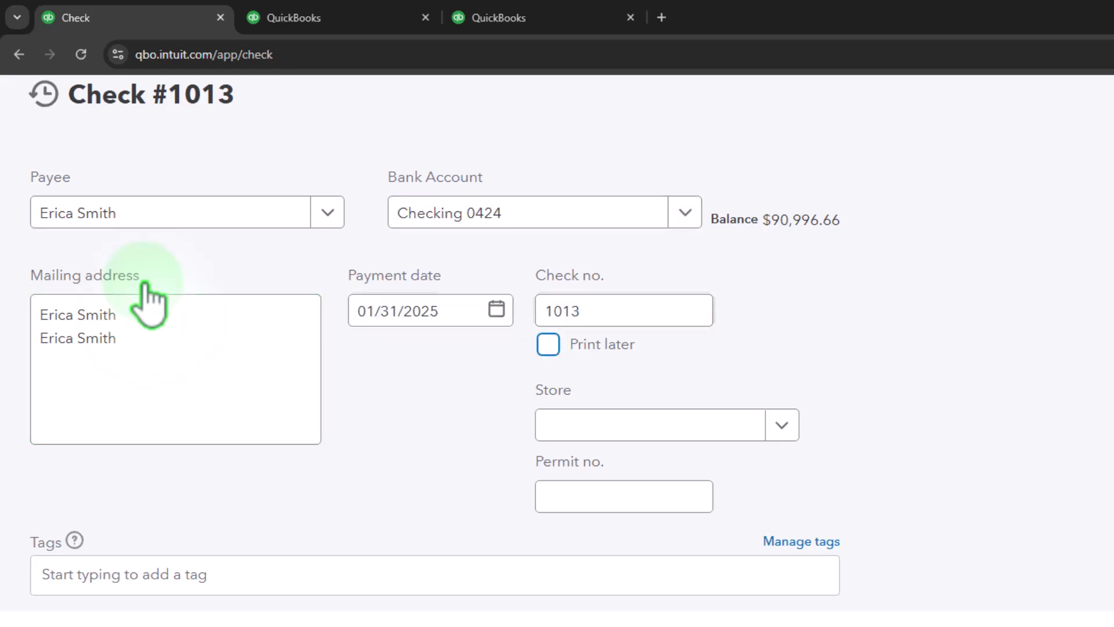
# Set the check's first category line to Payroll expenses.
pyautogui.scroll(-4, 146, 294)
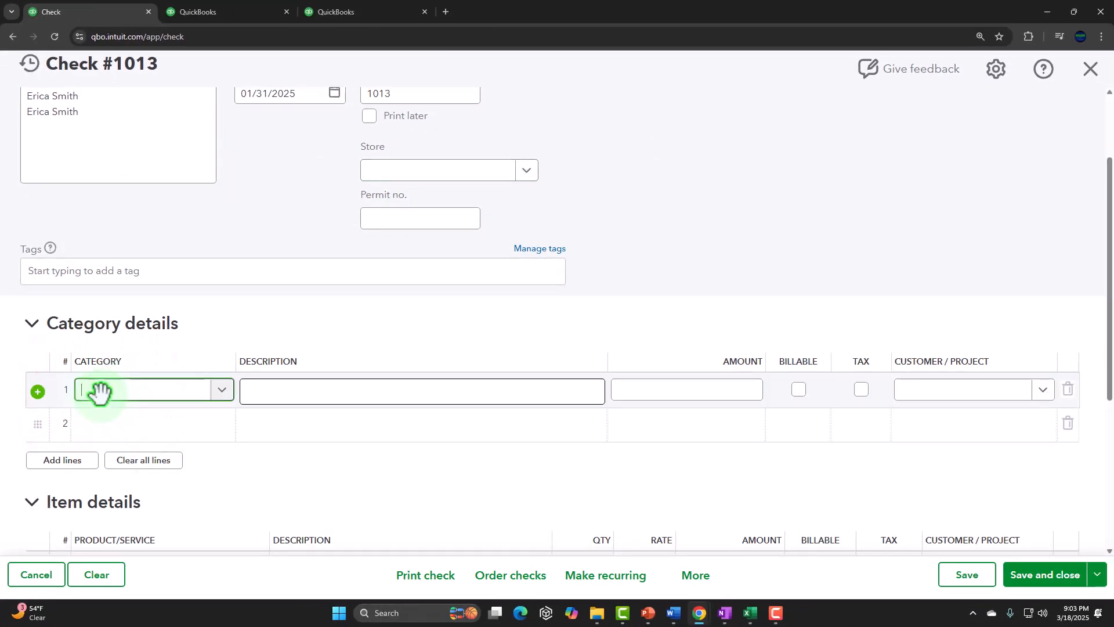
pyautogui.write('Payroll')
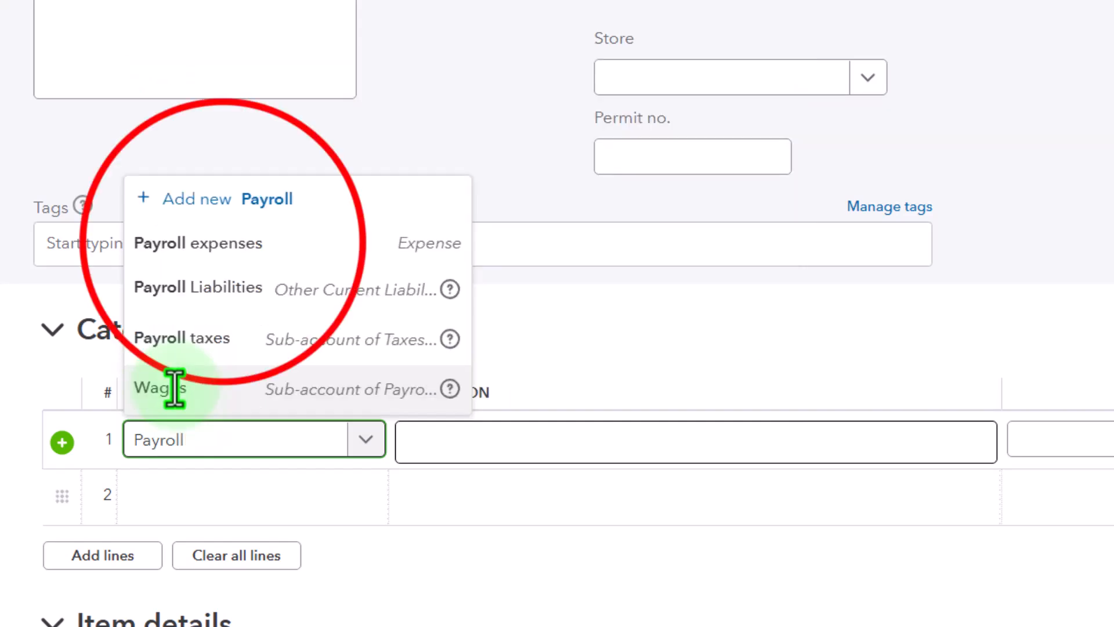
pyautogui.click(223, 243)
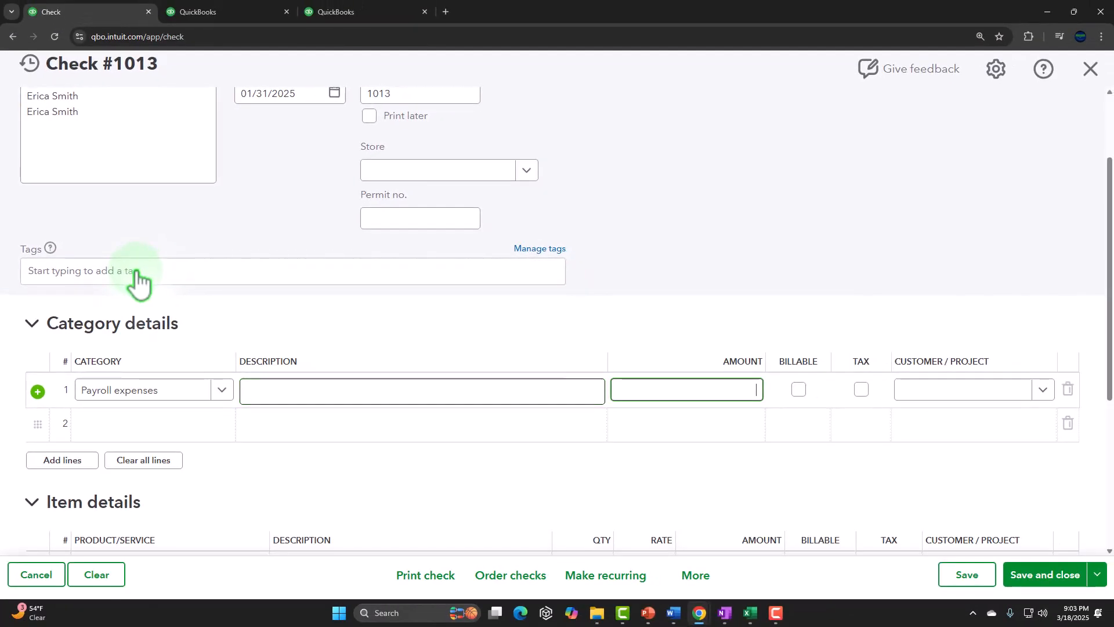
# Switch to Excel to check the second employee's total earnings and payroll expense debit, then return to the check.
pyautogui.click(749, 613)
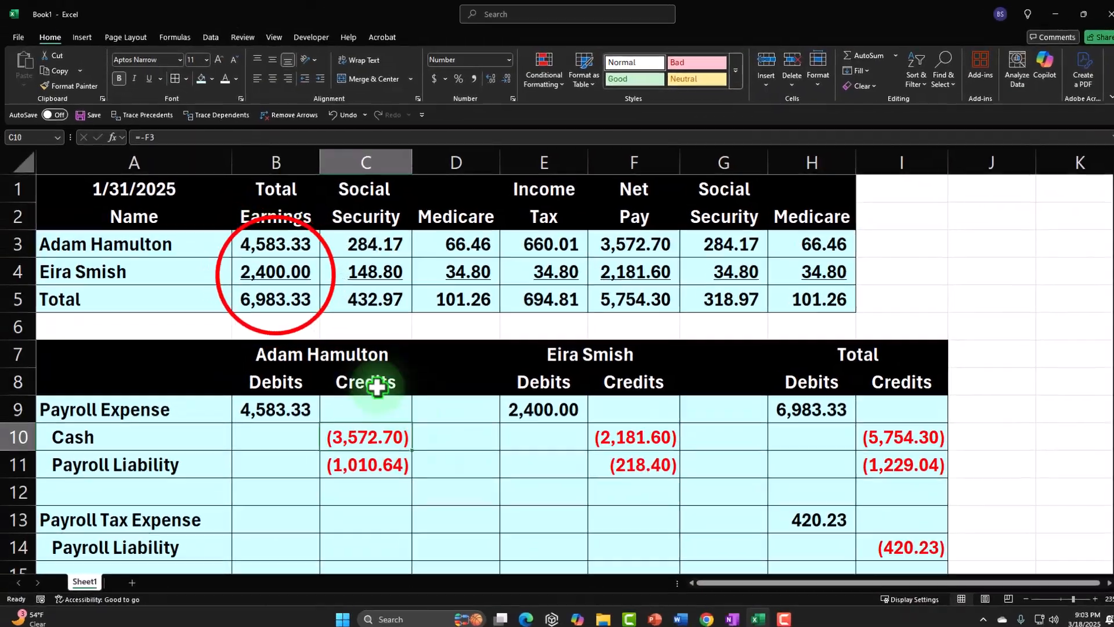
pyautogui.click(276, 272)
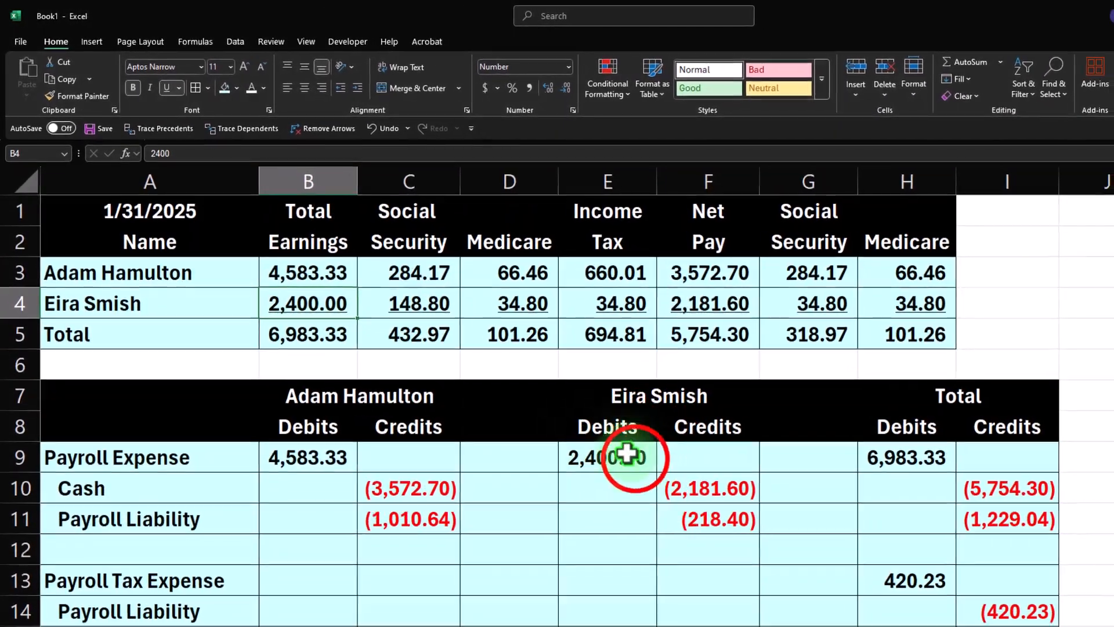
pyautogui.click(628, 455)
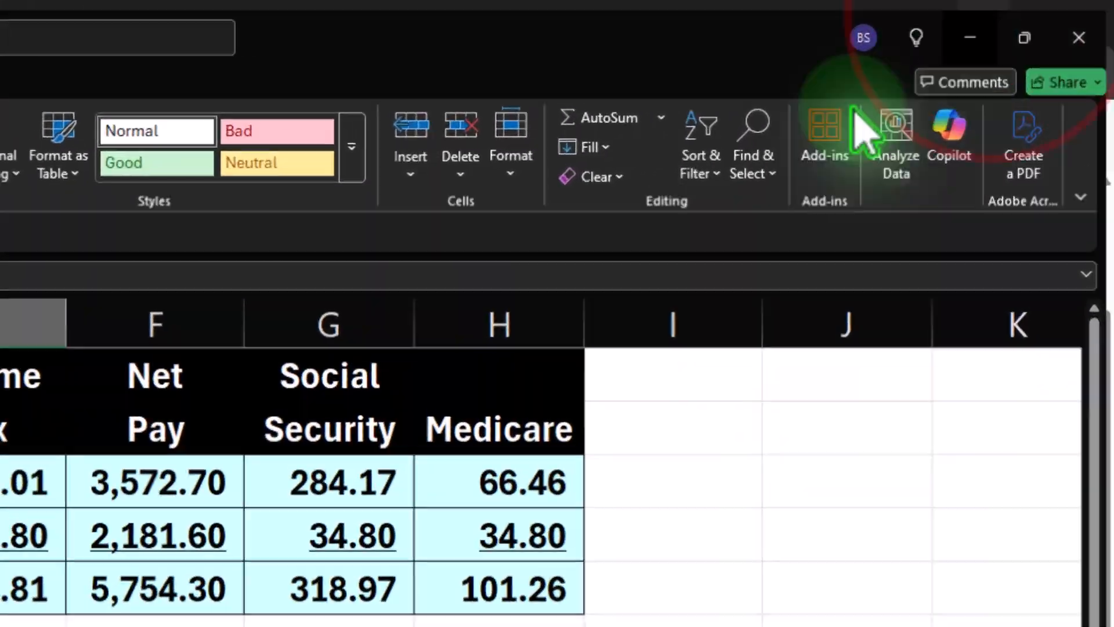
pyautogui.click(1083, 13)
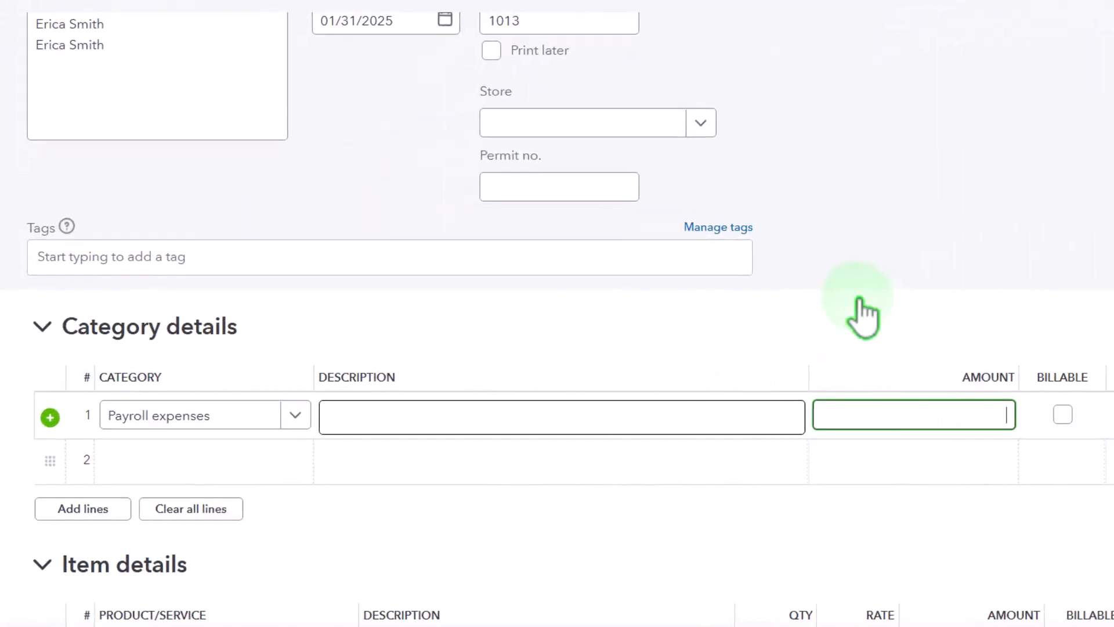
# Enter 2,400 as the Payroll expenses line amount.
pyautogui.write('2,400')
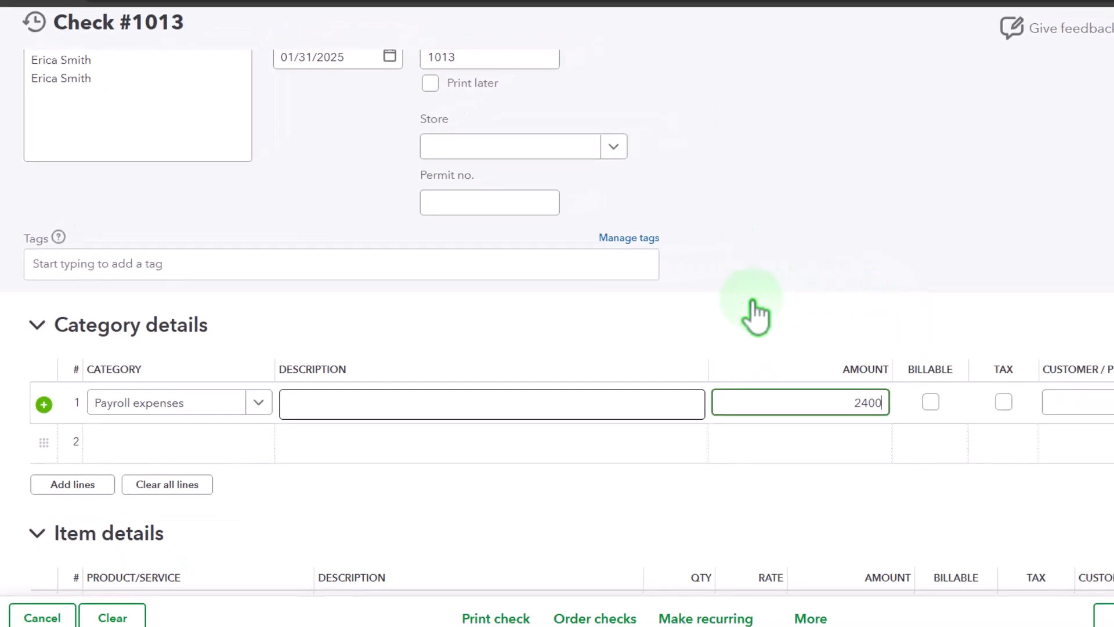
pyautogui.press('Tab')
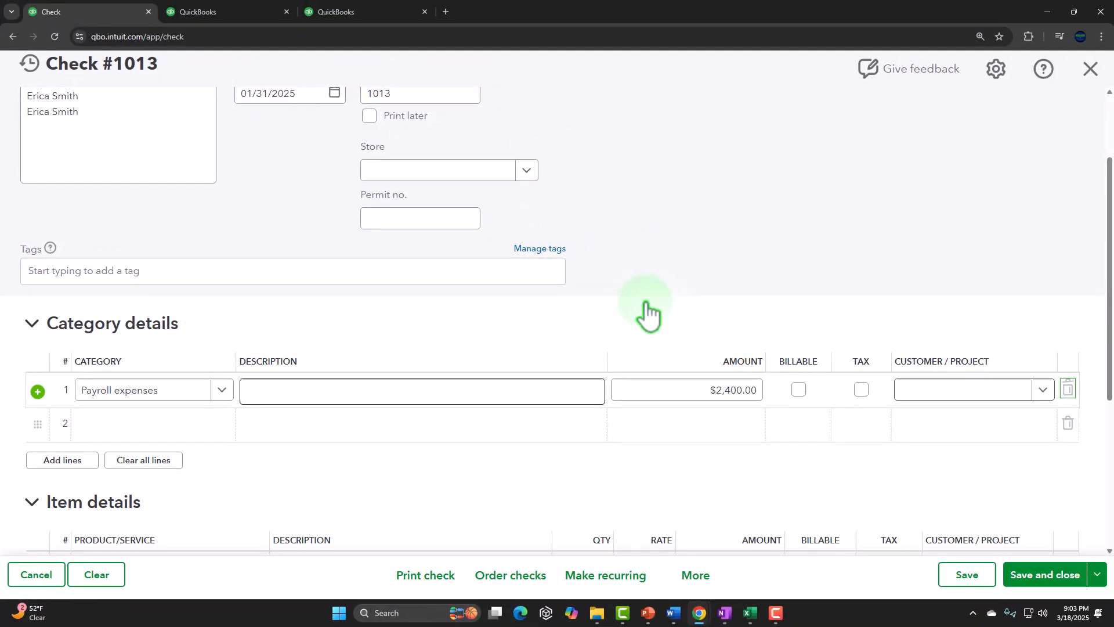
pyautogui.press('Tab')
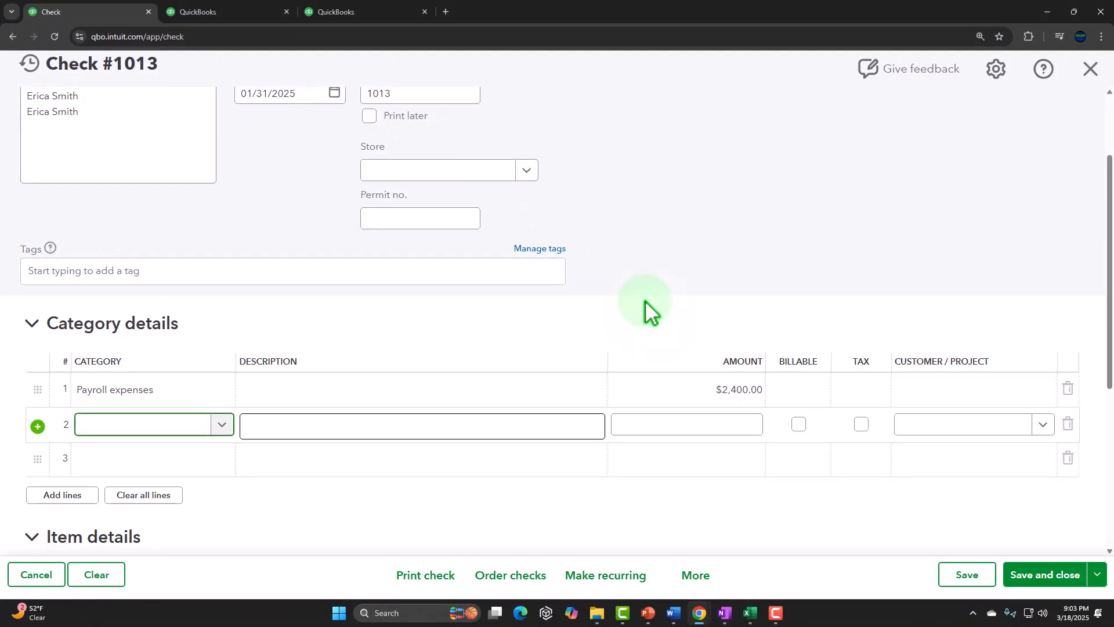
# Set the second category line to Payroll Liabilities.
pyautogui.write('Payroll')
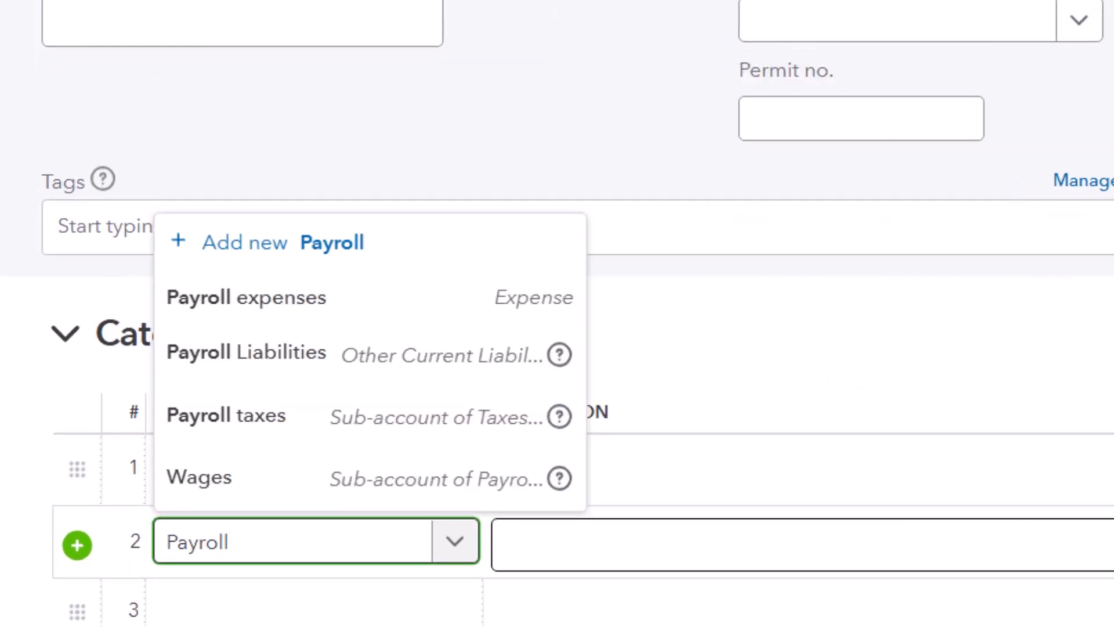
pyautogui.click(356, 353)
pyautogui.press('Tab')
pyautogui.press('Tab')
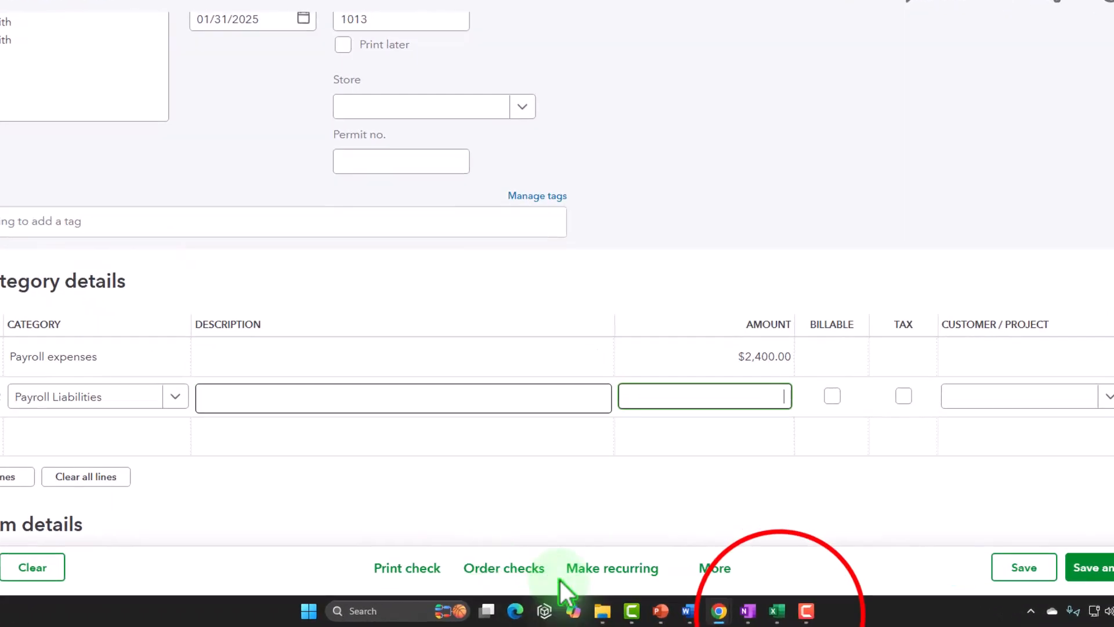
# Check the second employee's payroll liability credit in Excel, then enter -218.40 as the Payroll Liabilities line amount.
pyautogui.click(777, 611)
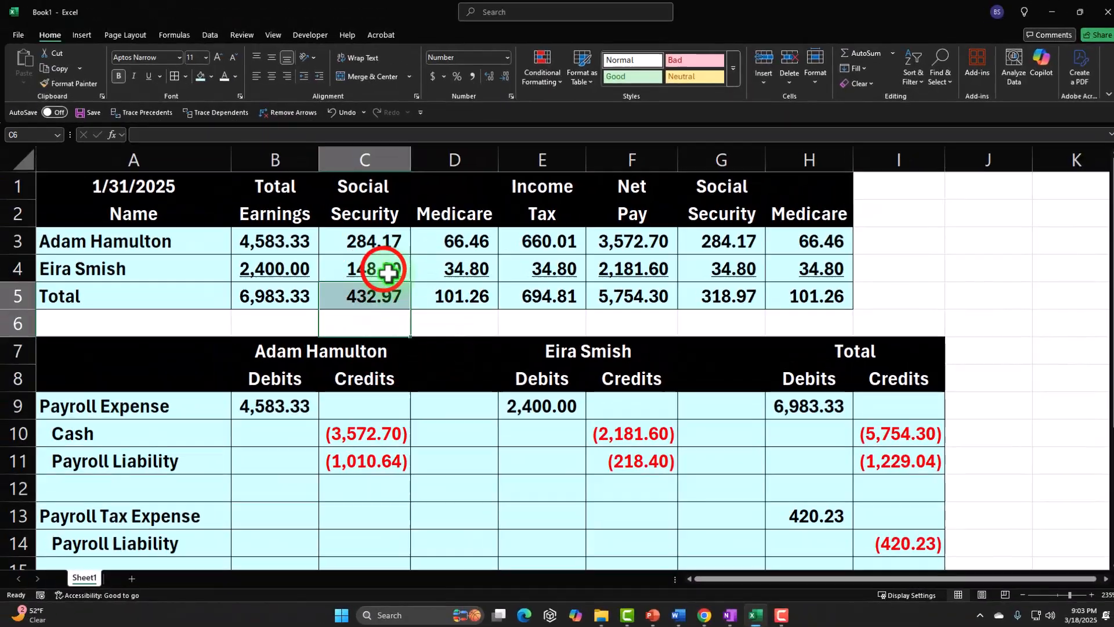
pyautogui.moveTo(388, 272); pyautogui.dragTo(515, 268)
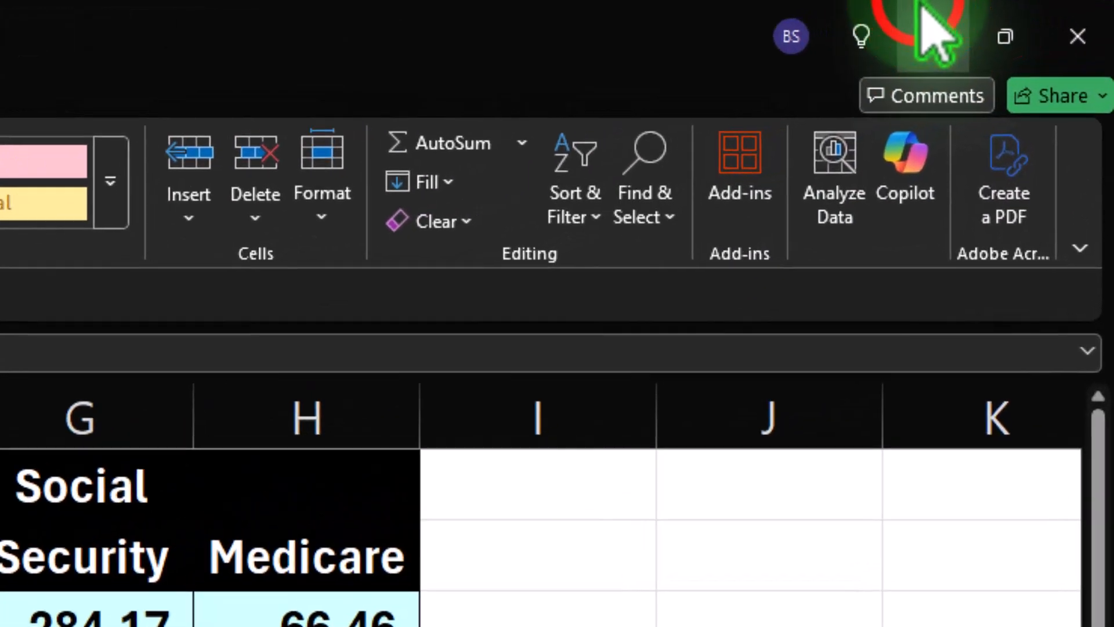
pyautogui.click(1044, 14)
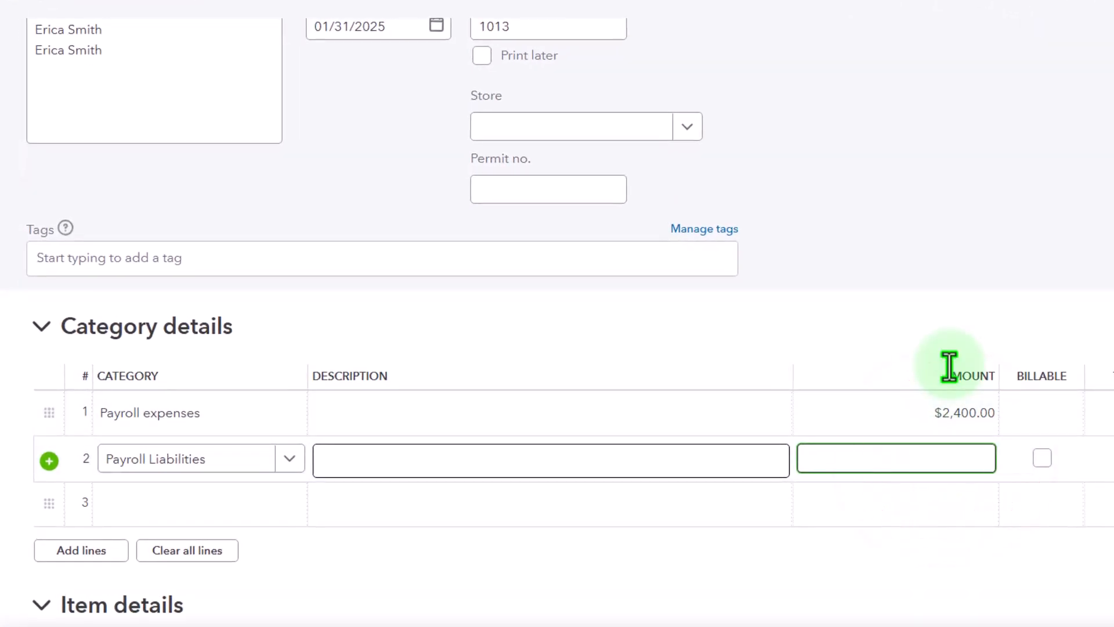
pyautogui.write('-218.40')
pyautogui.press('Tab')
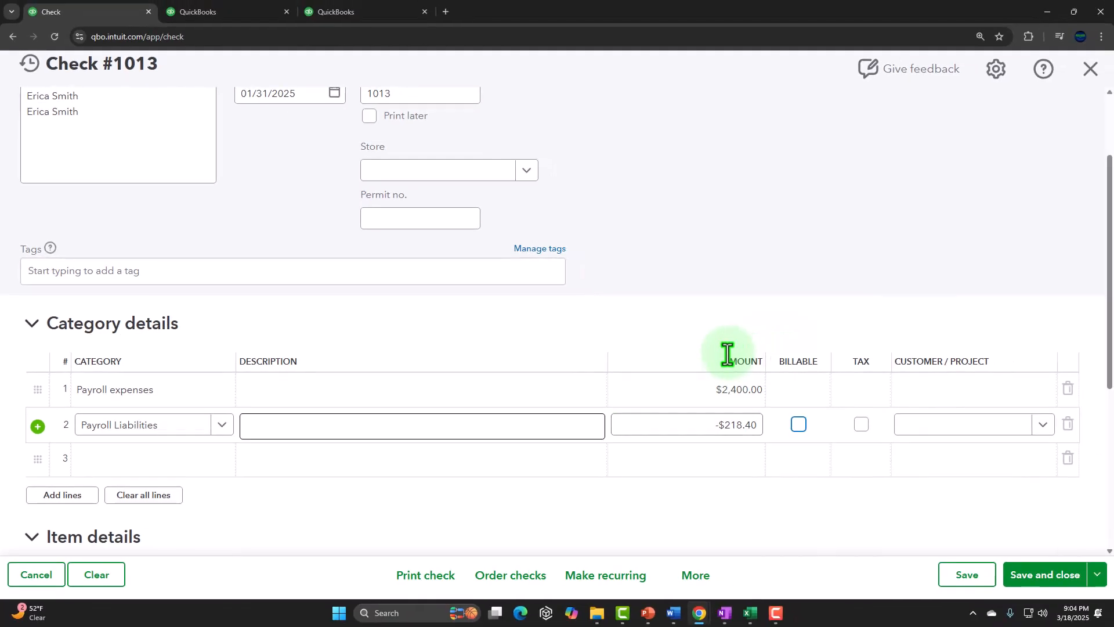
# Compare the check total against the employee's net pay in Excel, then save and close the check.
pyautogui.scroll(-2, 927, 327)
pyautogui.scroll(-3, 915, 325)
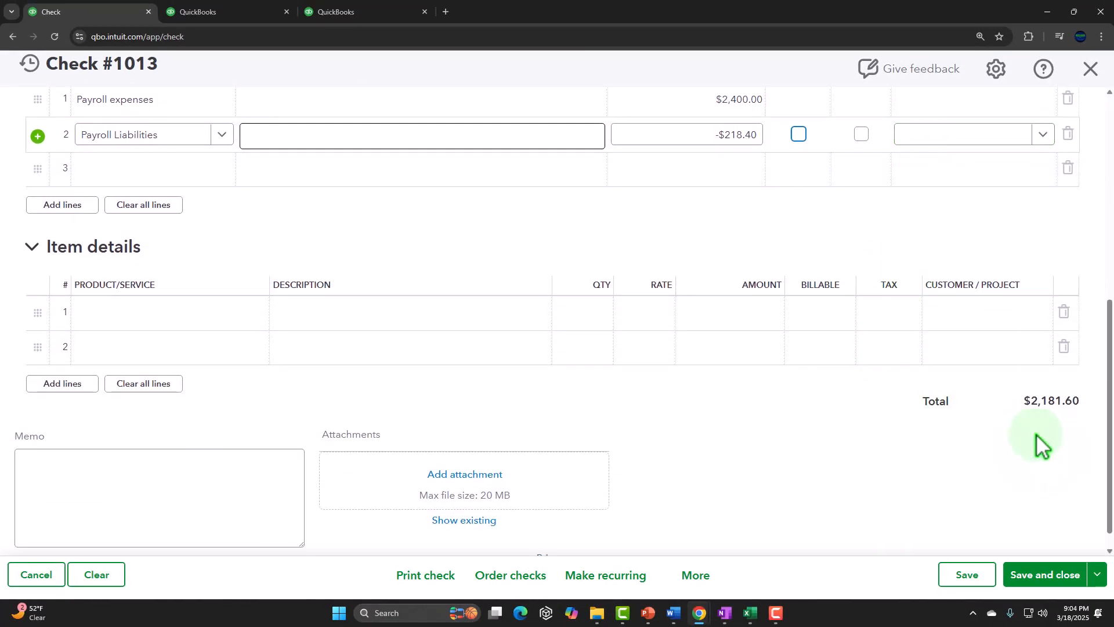
pyautogui.click(750, 613)
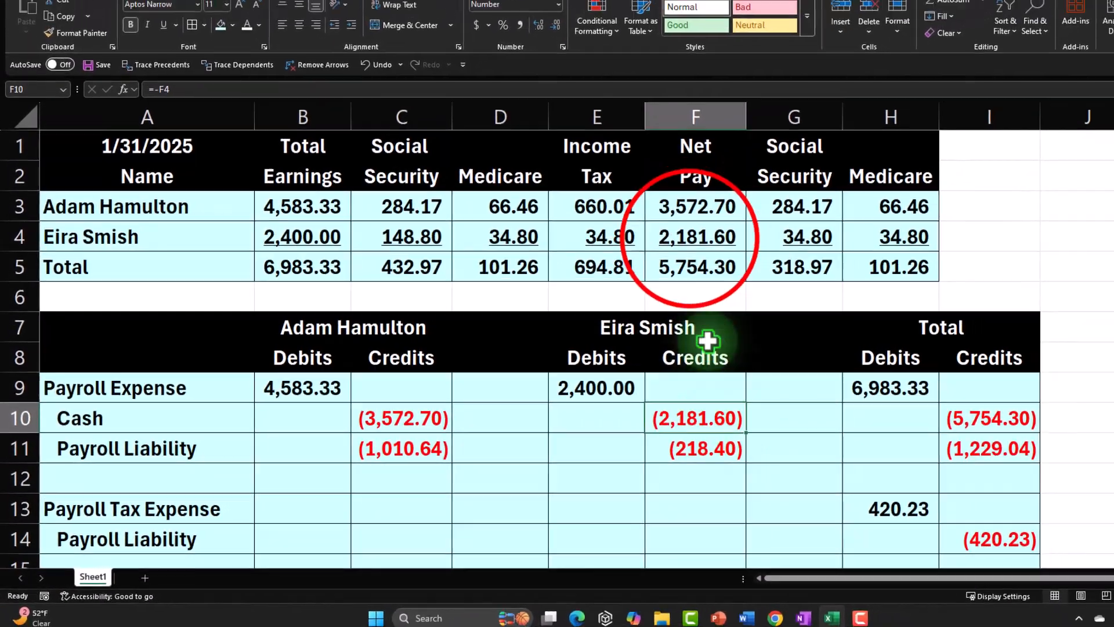
pyautogui.click(737, 218)
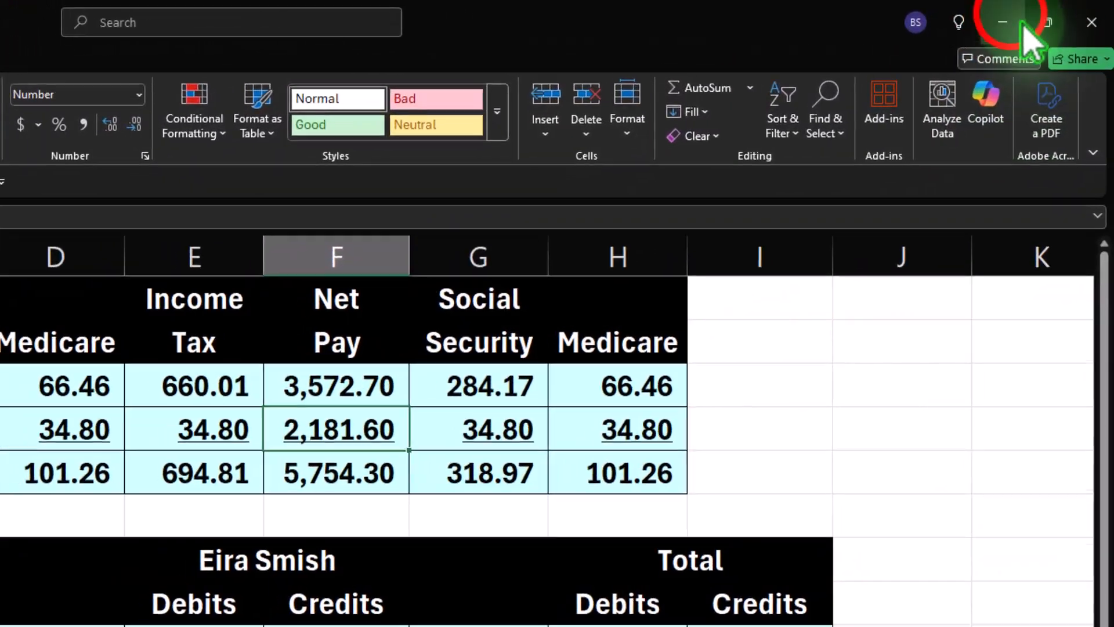
pyautogui.click(1021, 26)
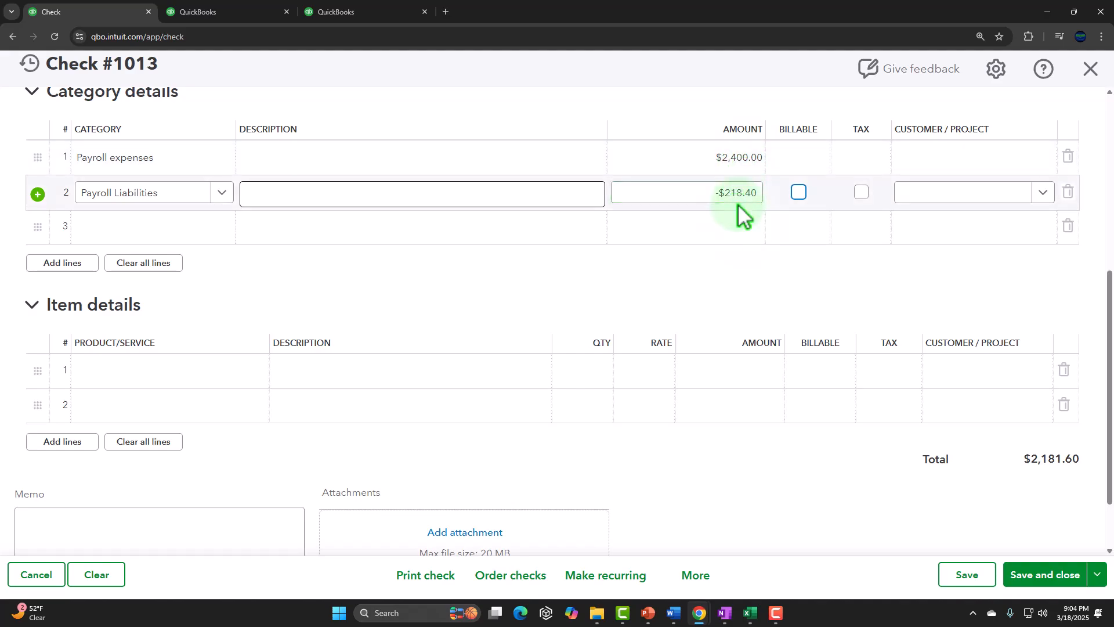
pyautogui.click(1042, 575)
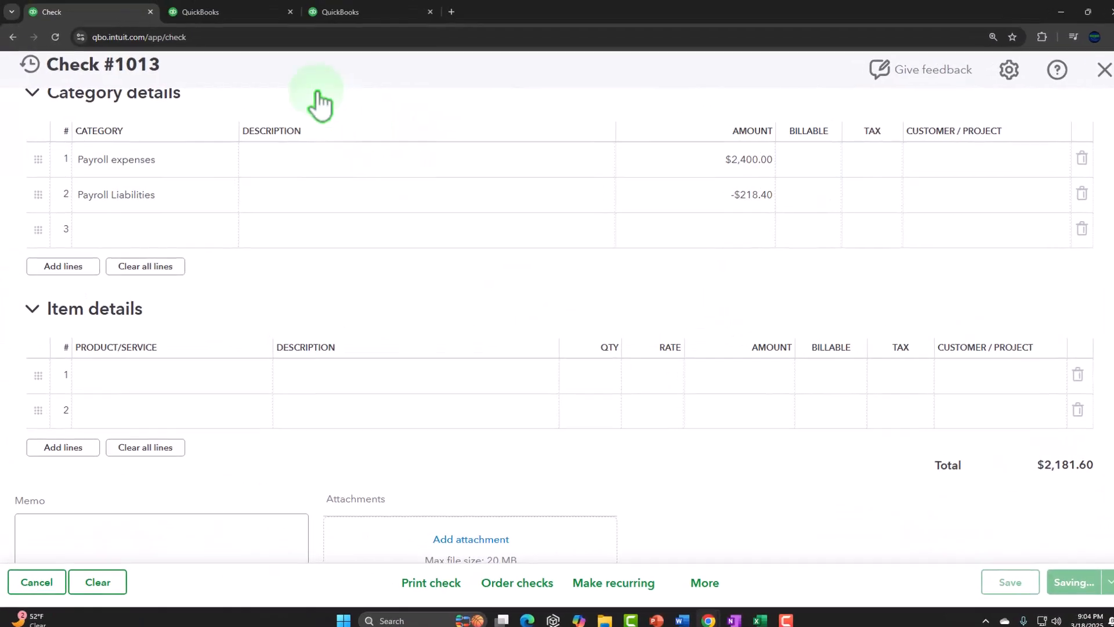
# Drill into the balance sheet's Checking 0424 balance to review January transactions, then return to the summary report.
pyautogui.click(209, 12)
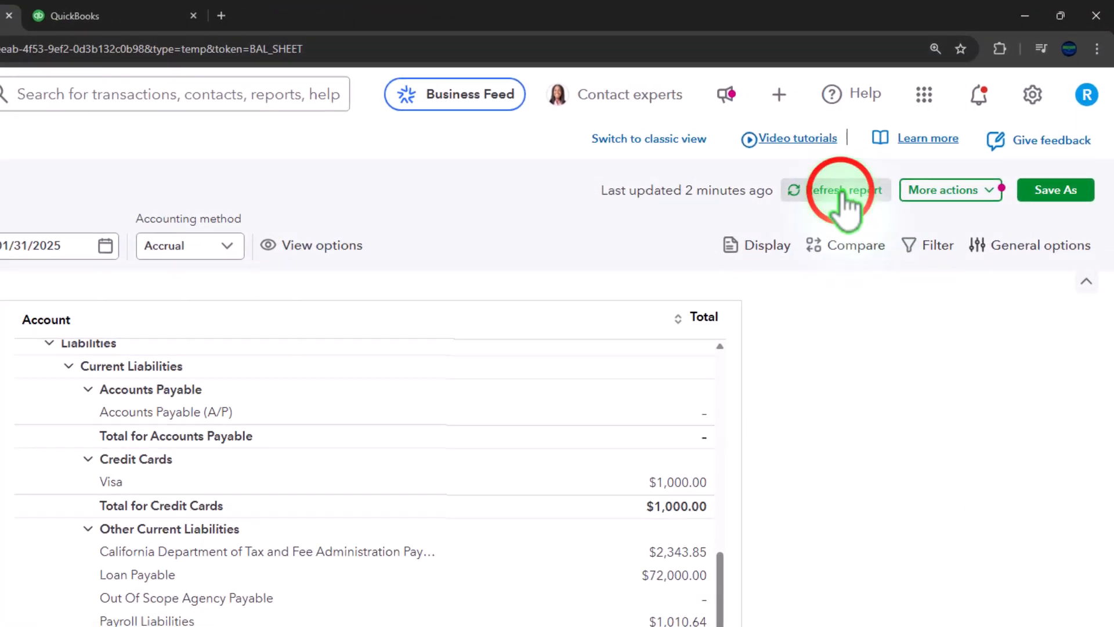
pyautogui.click(845, 200)
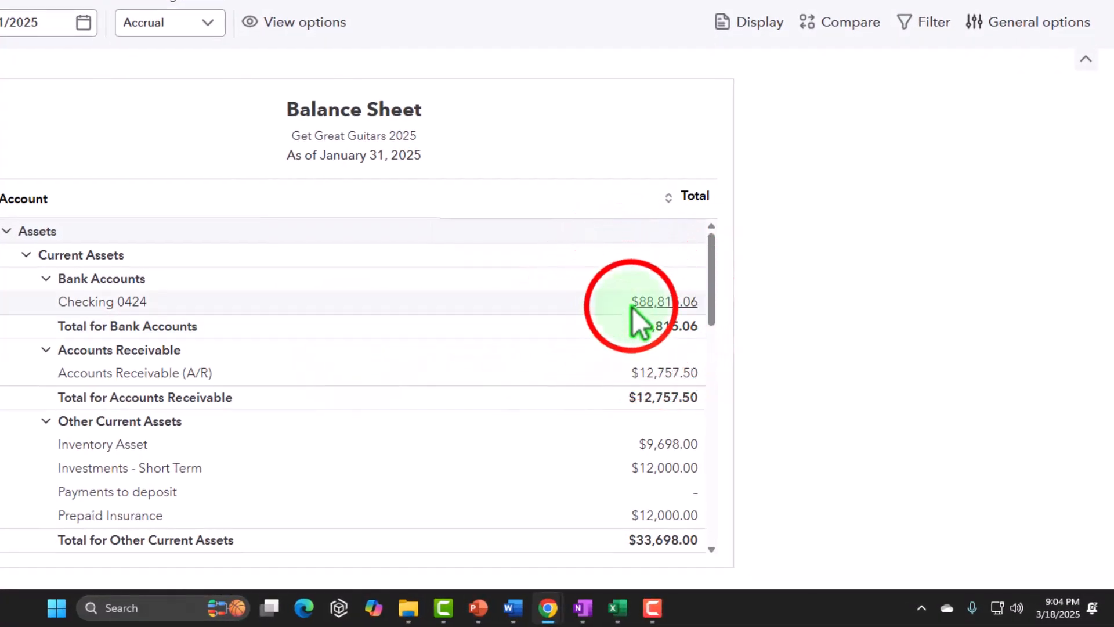
pyautogui.click(668, 303)
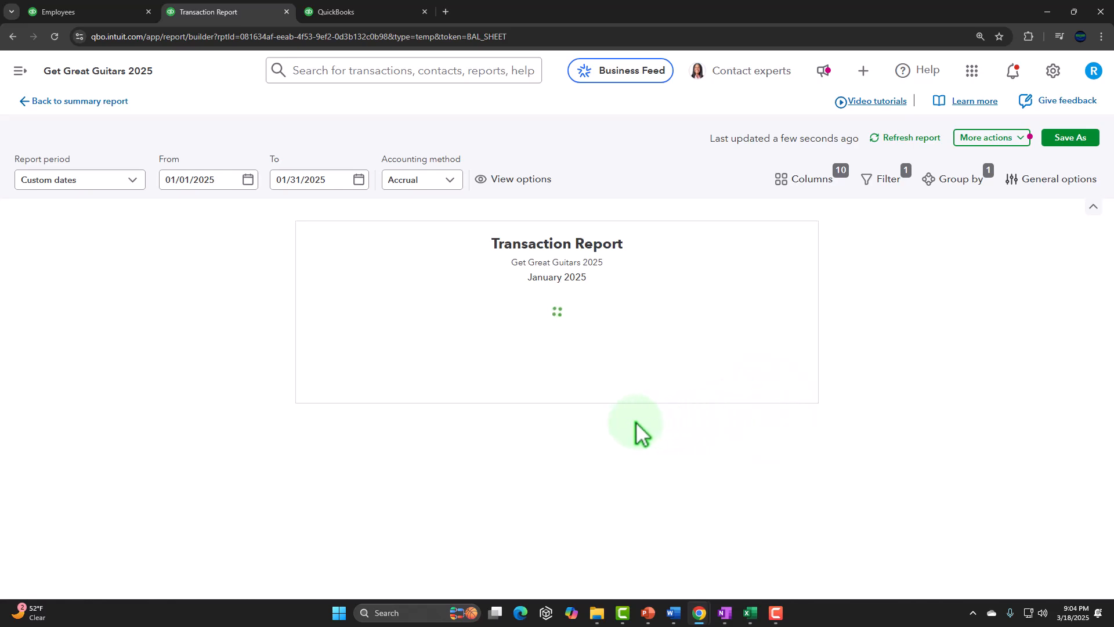
pyautogui.scroll(-3, 629, 427)
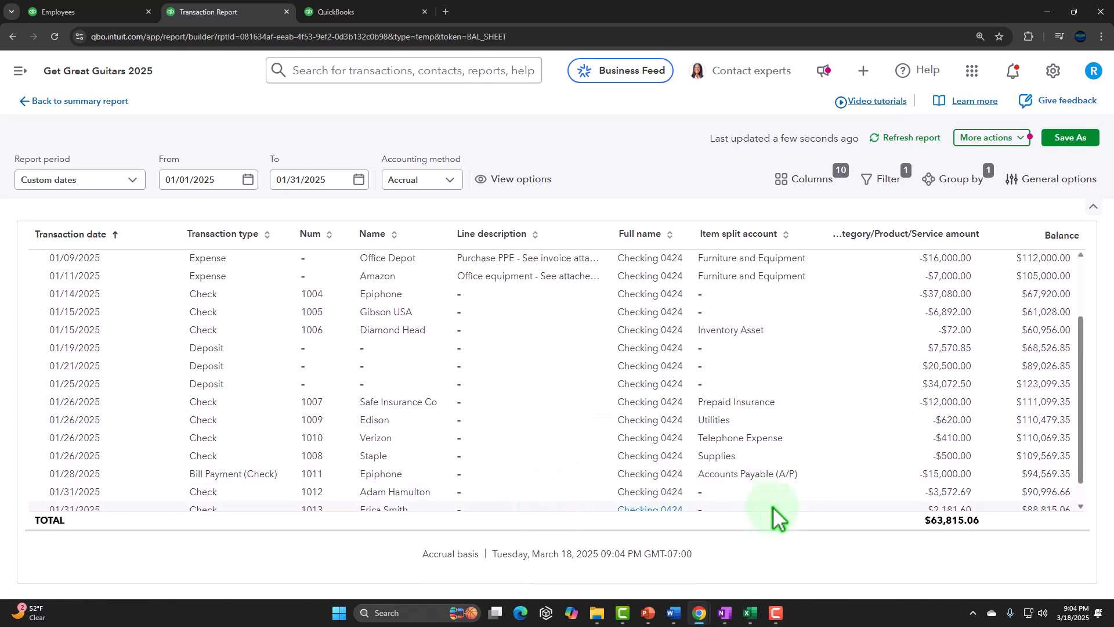
pyautogui.scroll(-1, 928, 490)
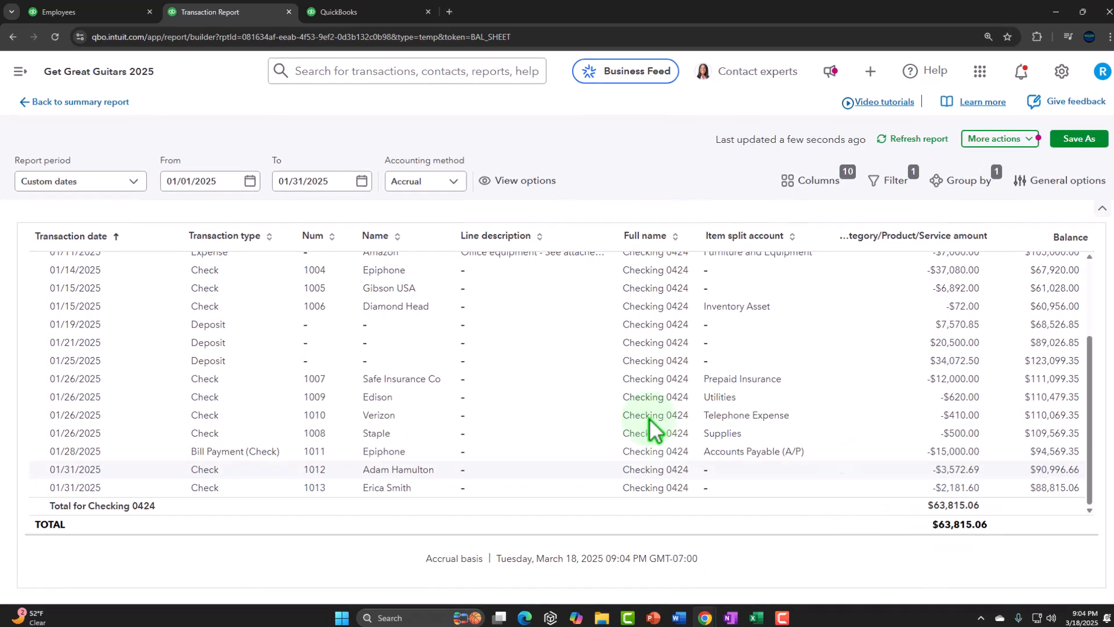
pyautogui.click(111, 102)
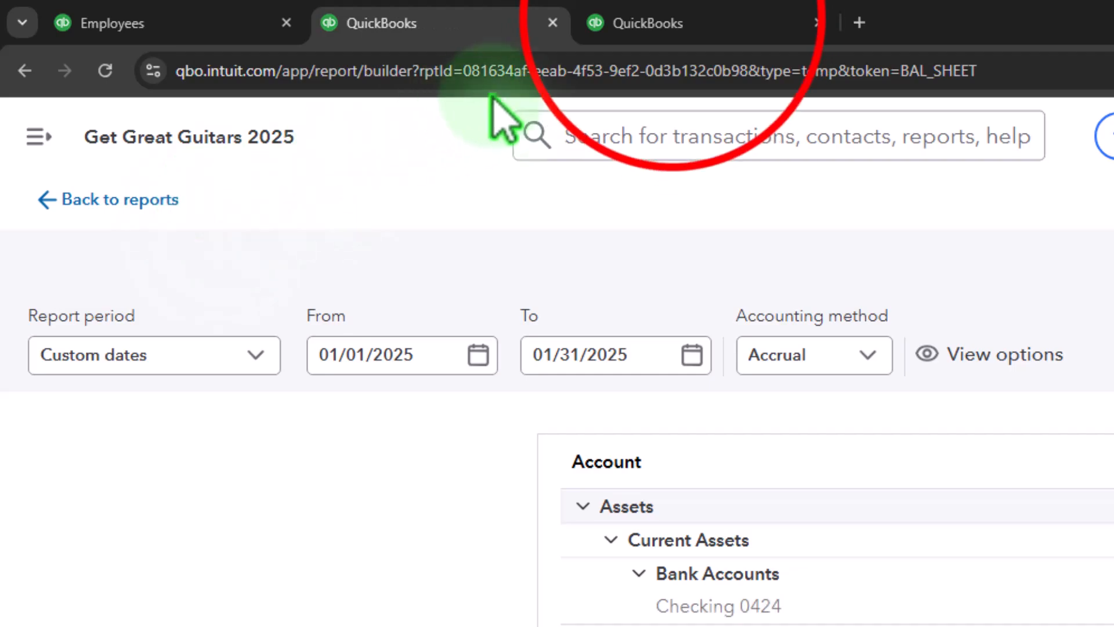
# Refresh the Profit and Loss report and drill into Payroll expenses to review its transactions, then return to the summary.
pyautogui.click(678, 24)
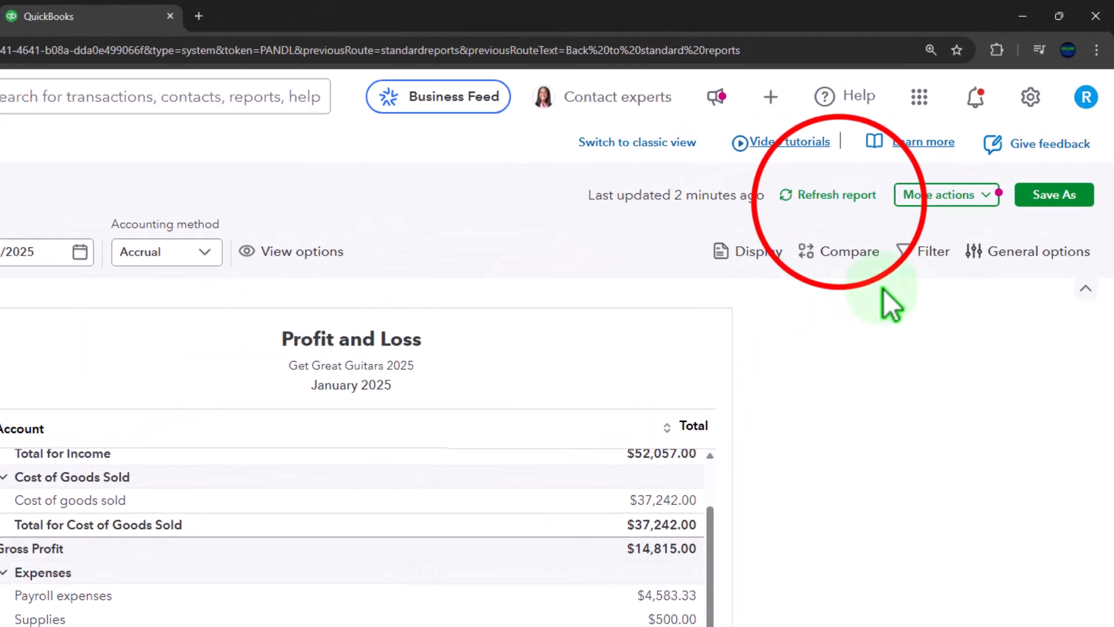
pyautogui.click(799, 227)
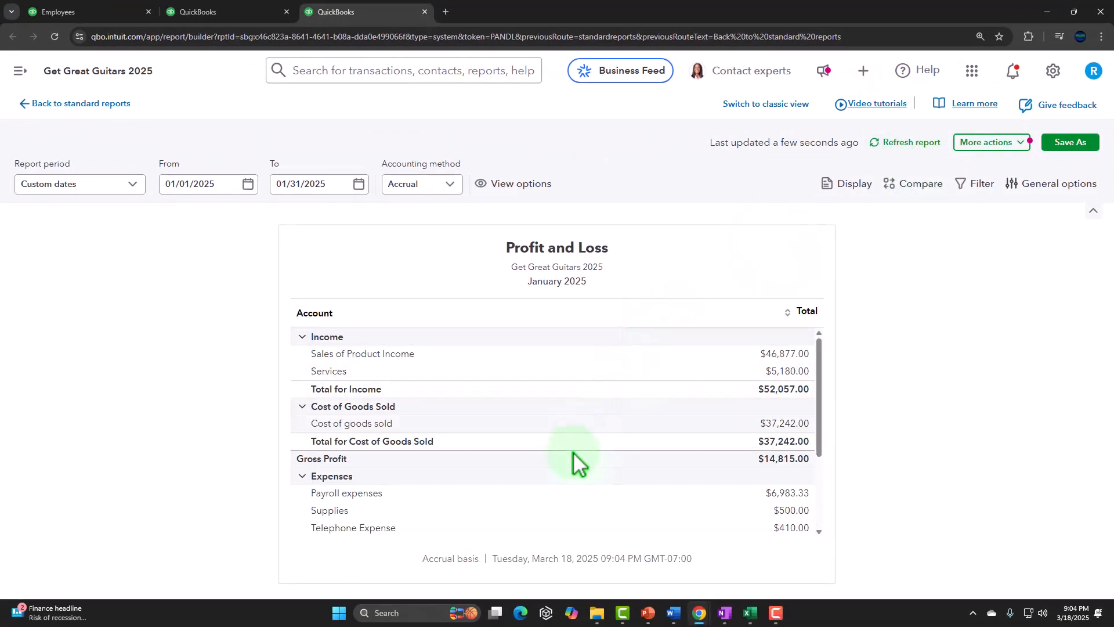
pyautogui.scroll(-5, 573, 451)
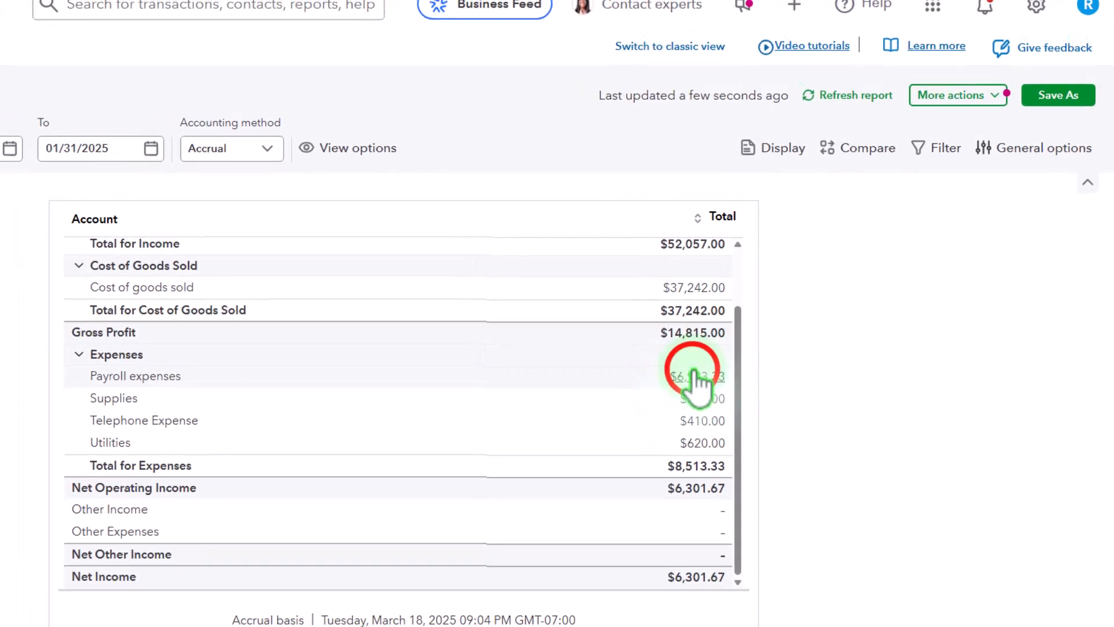
pyautogui.click(697, 376)
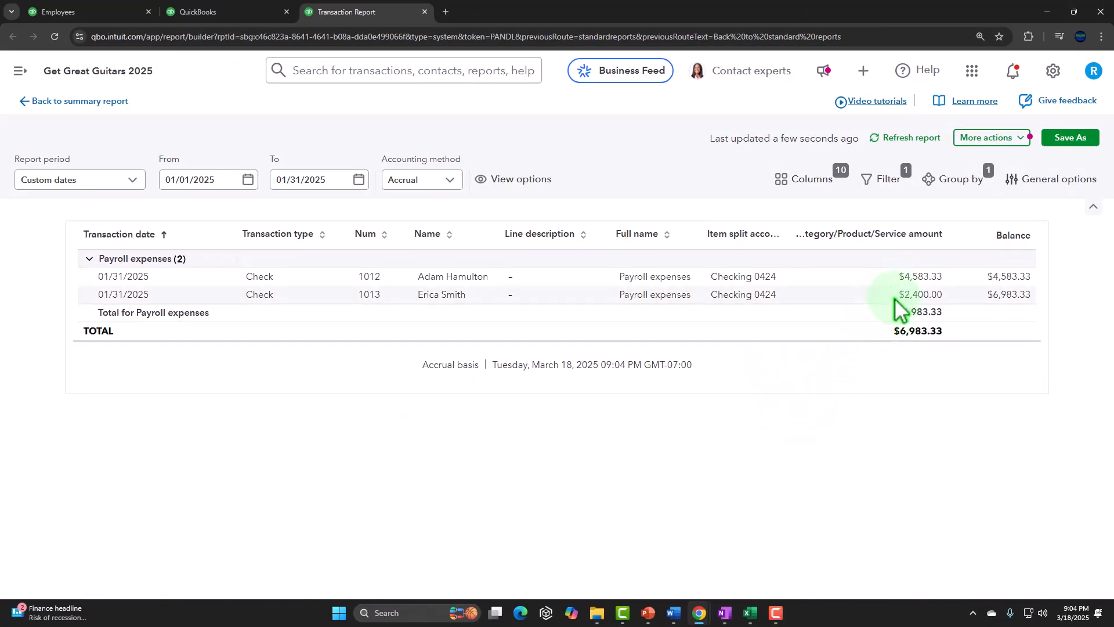
pyautogui.click(101, 101)
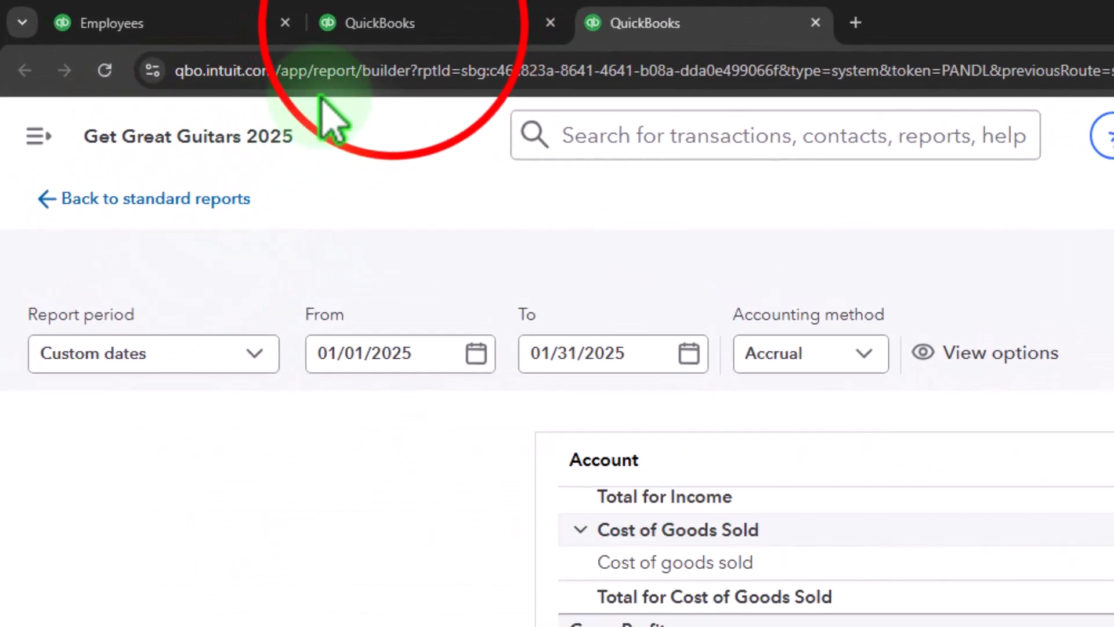
# Drill into the balance sheet's Payroll Liabilities balance to review its transactions, then return to the summary report.
pyautogui.click(401, 24)
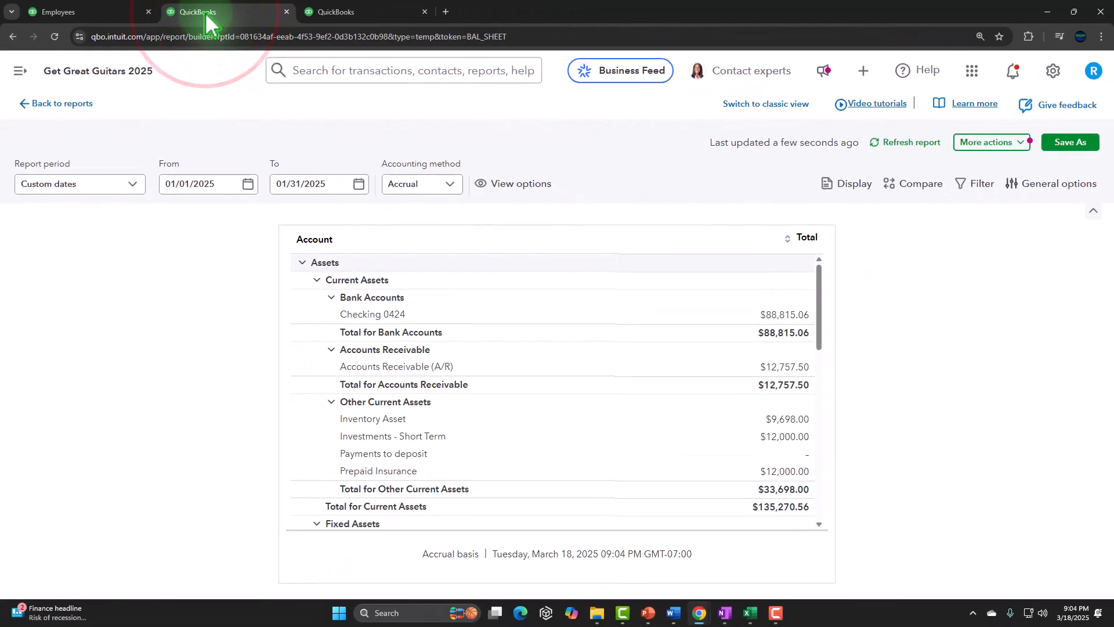
pyautogui.scroll(-8, 426, 277)
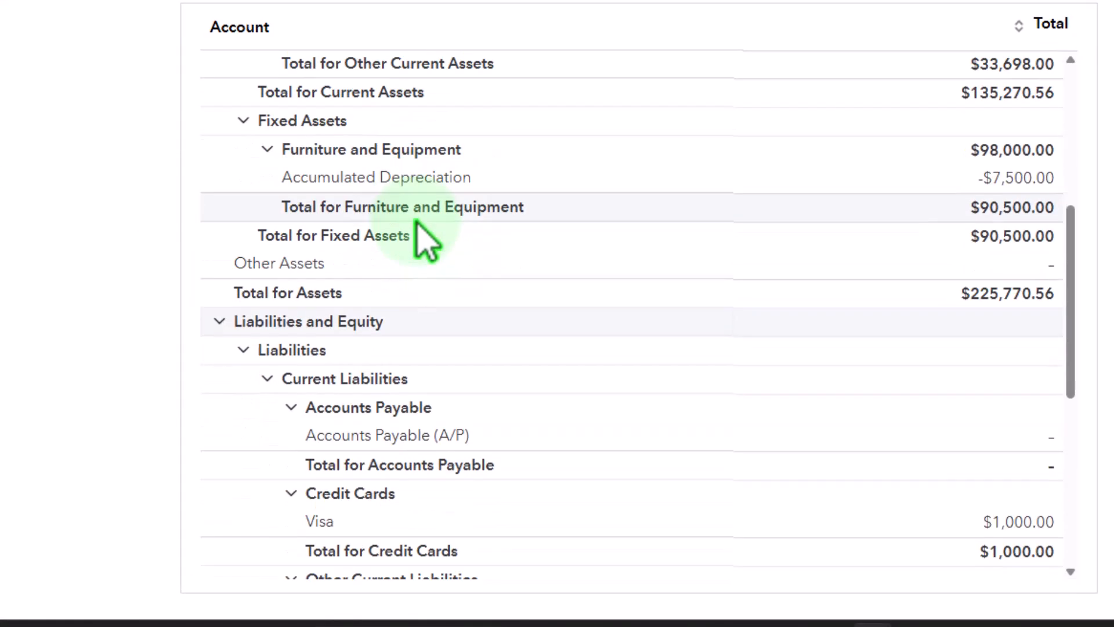
pyautogui.scroll(-1, 418, 226)
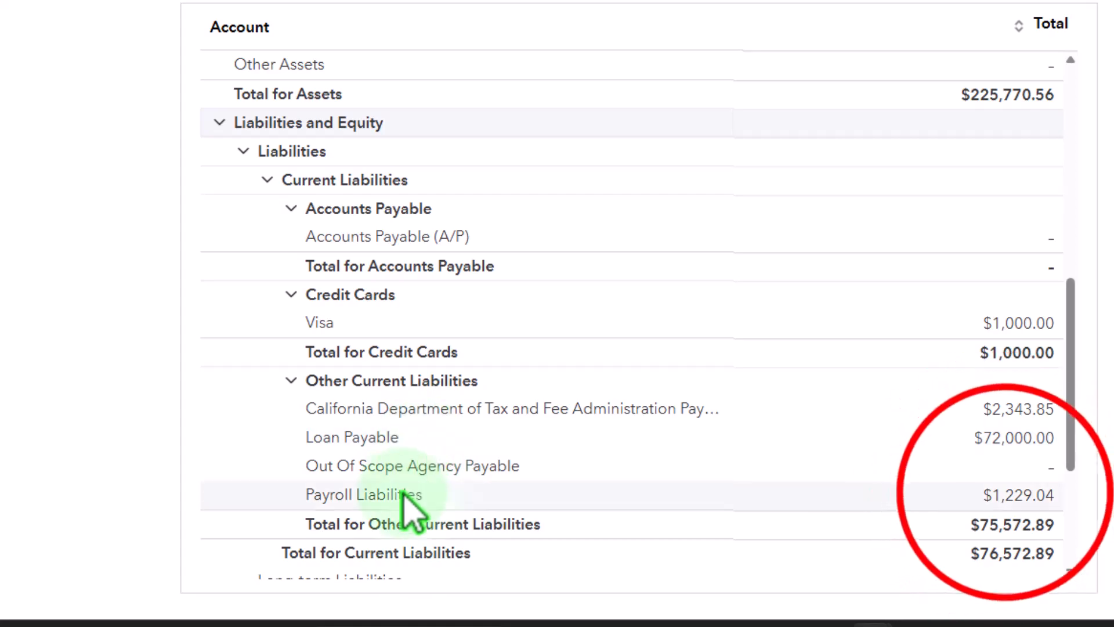
pyautogui.click(1011, 493)
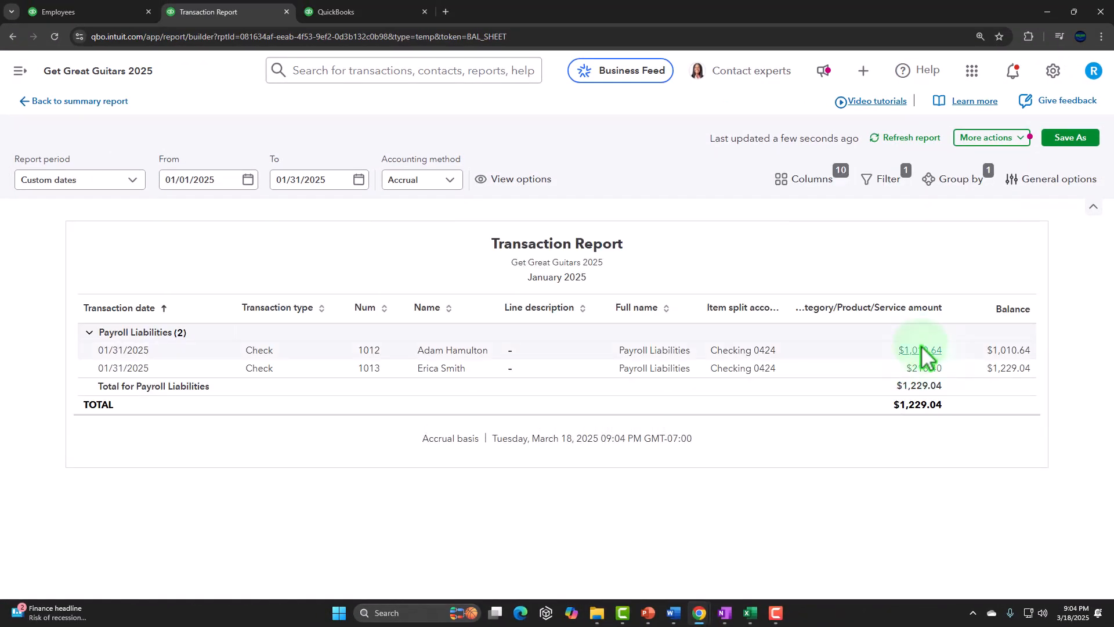
pyautogui.click(46, 102)
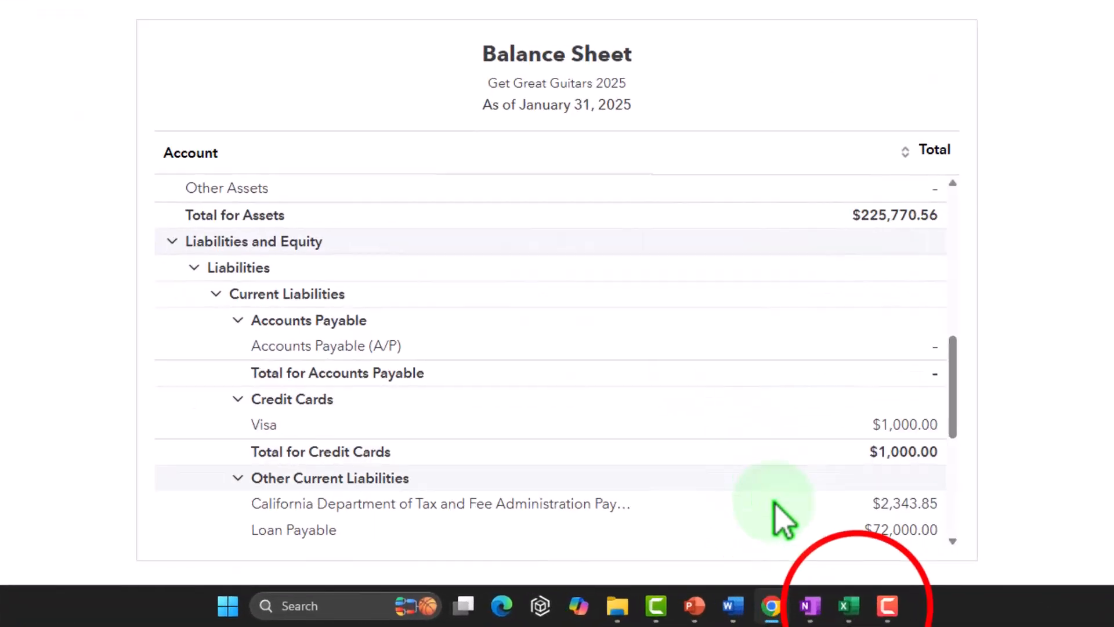
# Review the payroll tax expense and liability rows in Excel, then start a new journal entry in QuickBooks.
pyautogui.click(848, 606)
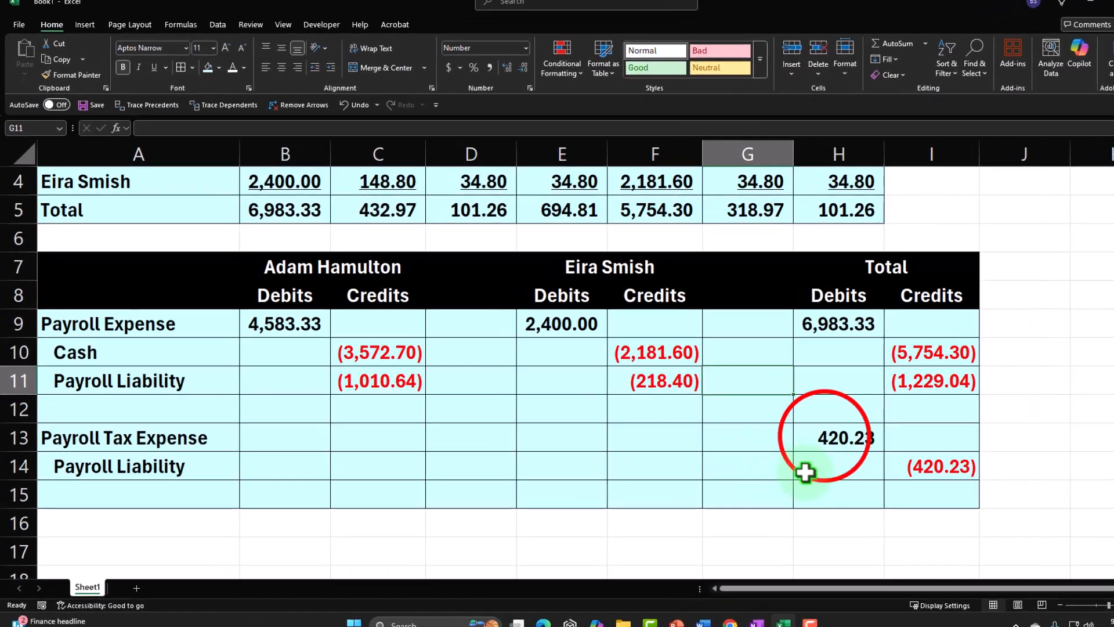
pyautogui.moveTo(798, 514); pyautogui.dragTo(883, 539)
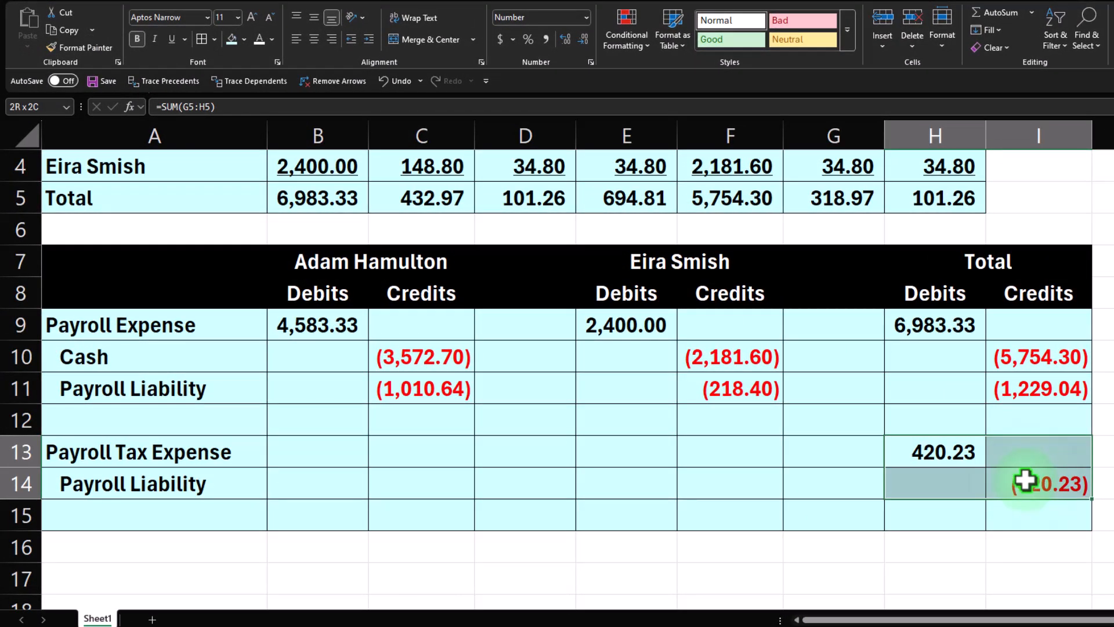
pyautogui.moveTo(219, 455); pyautogui.dragTo(997, 497)
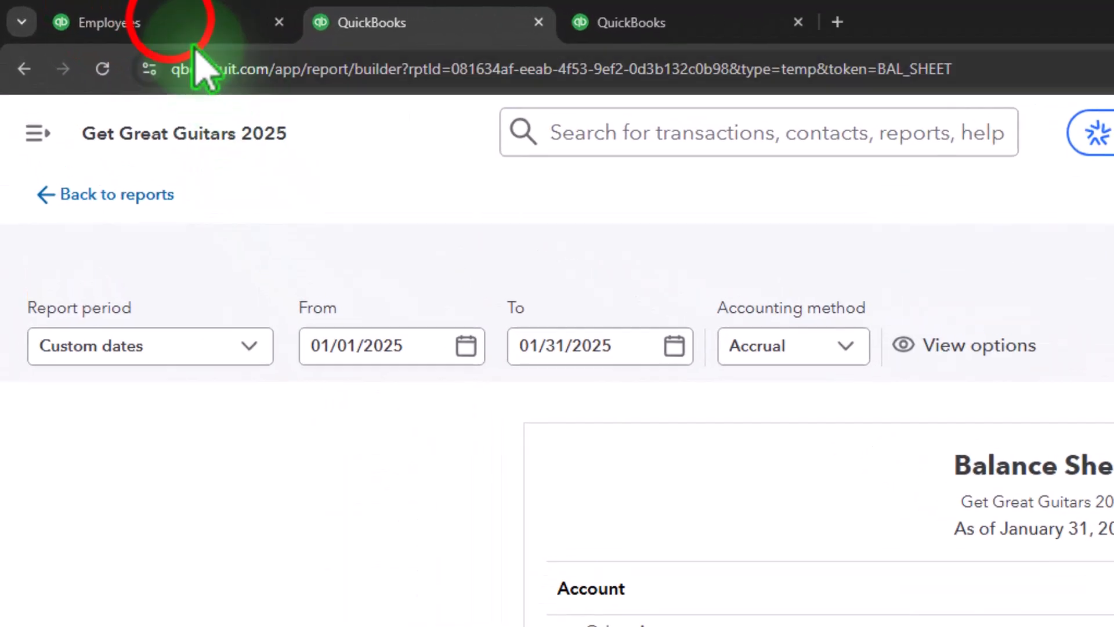
pyautogui.click(145, 23)
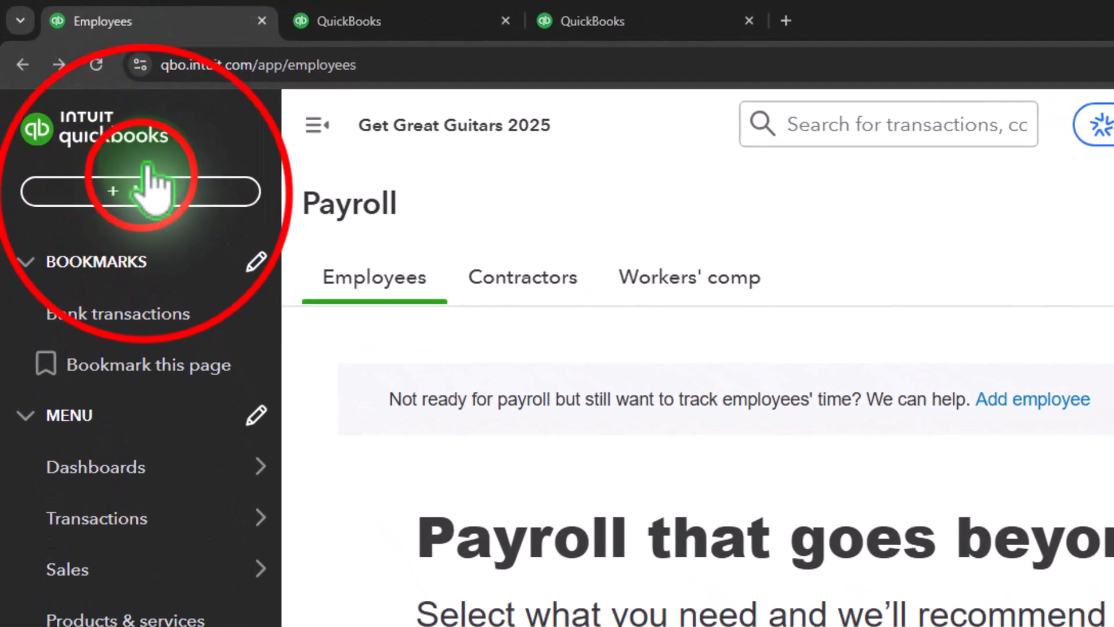
pyautogui.click(145, 193)
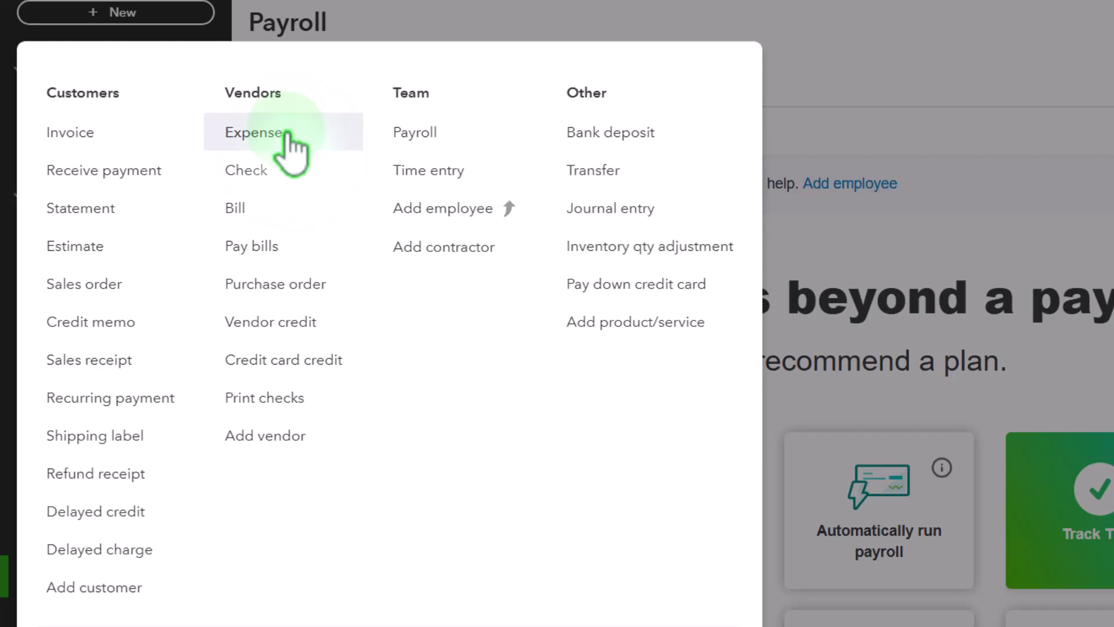
pyautogui.click(587, 210)
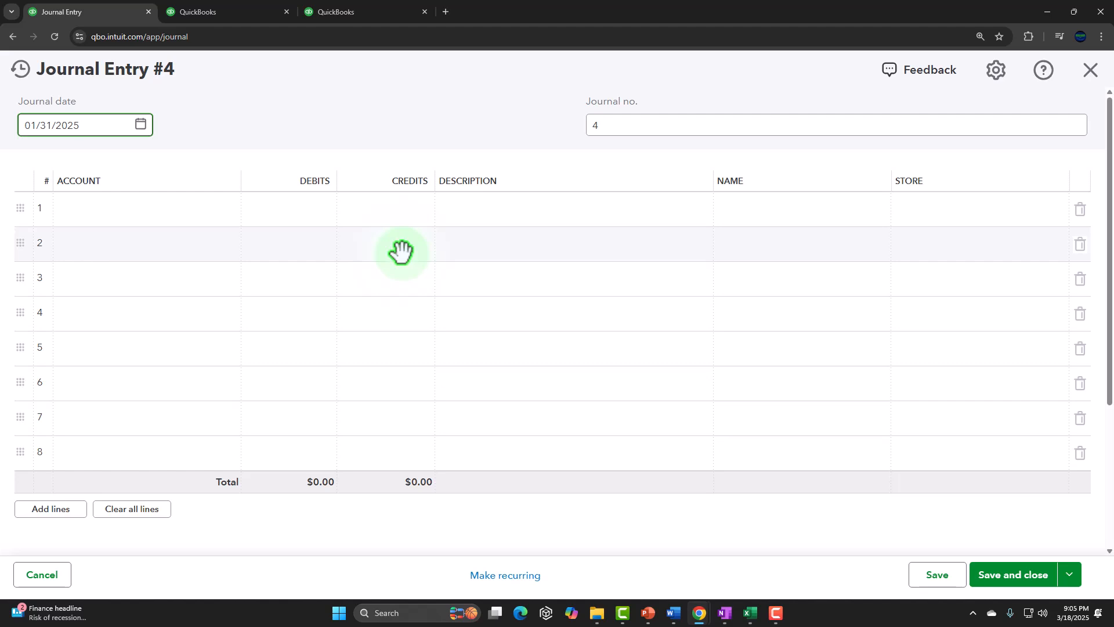
# Set the journal entry's first account line to Taxes paid:Payroll taxes, then switch to Excel for the tax amount.
pyautogui.click(401, 251)
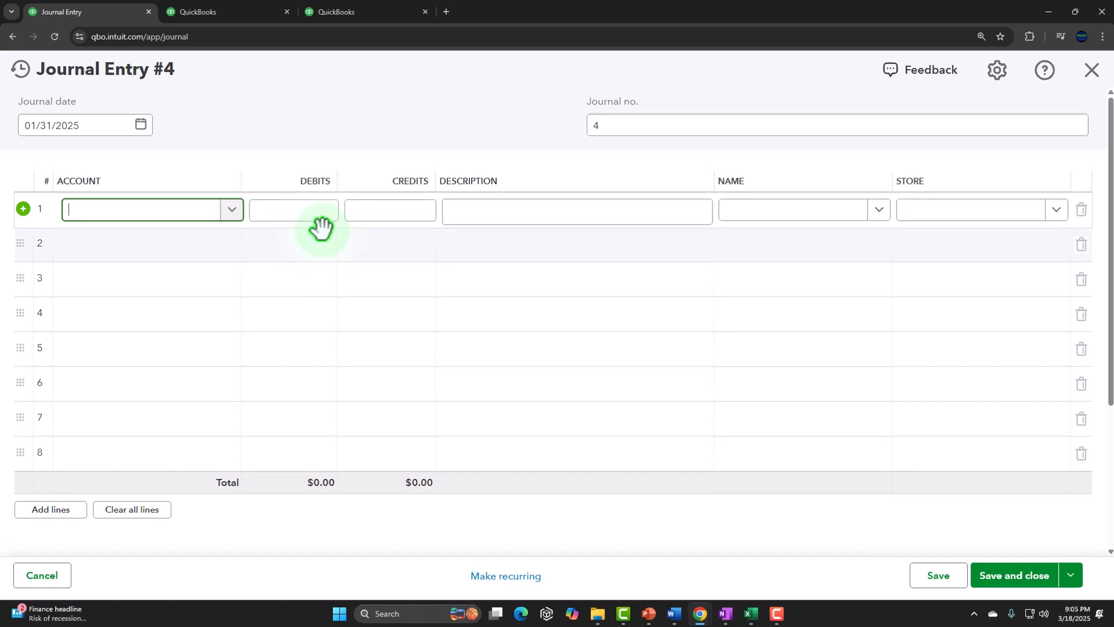
pyautogui.write('Payro')
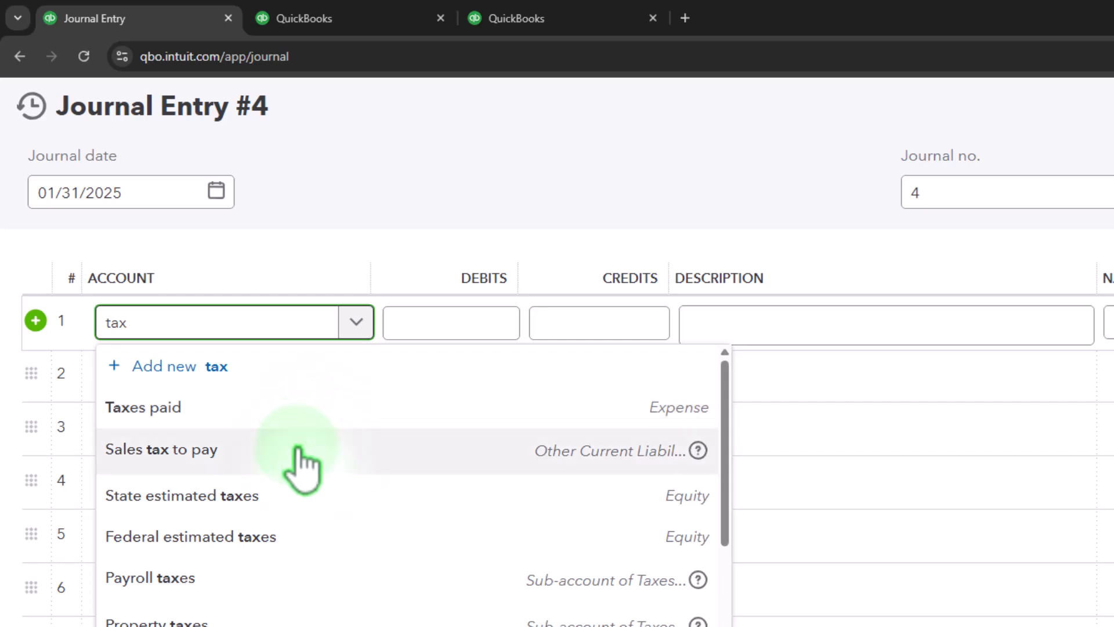
pyautogui.scroll(-2, 293, 511)
pyautogui.scroll(-3, 297, 518)
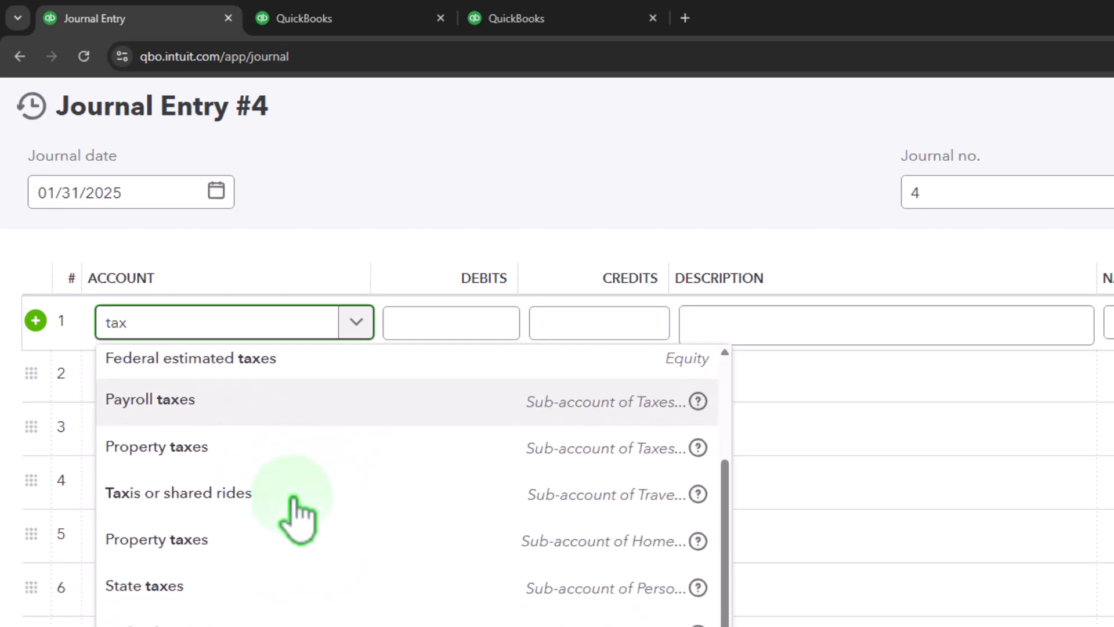
pyautogui.scroll(4, 296, 510)
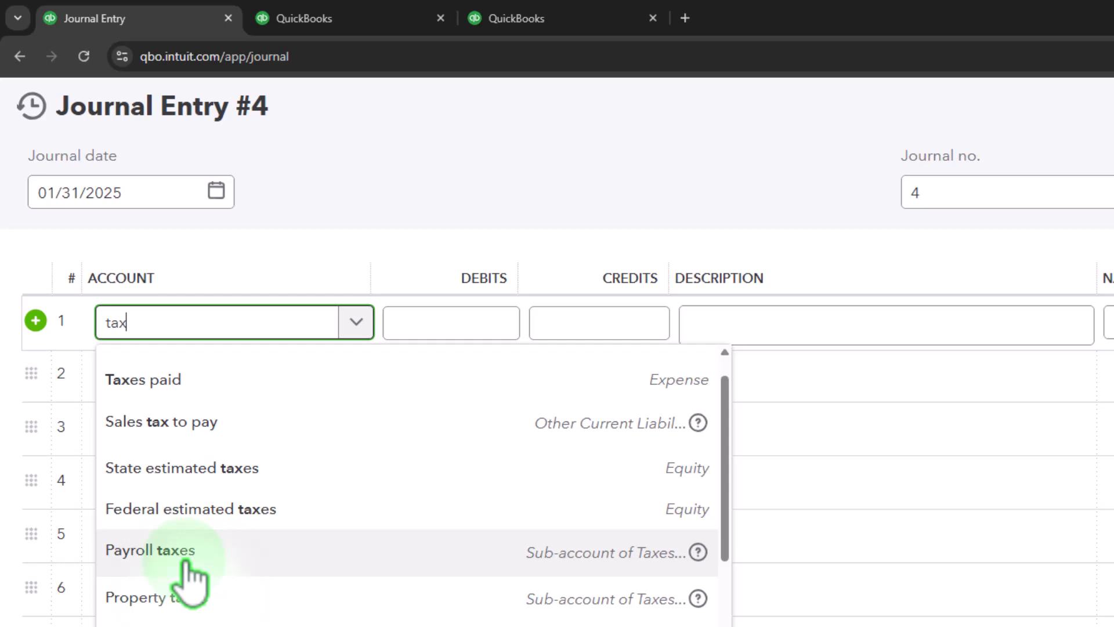
pyautogui.click(185, 562)
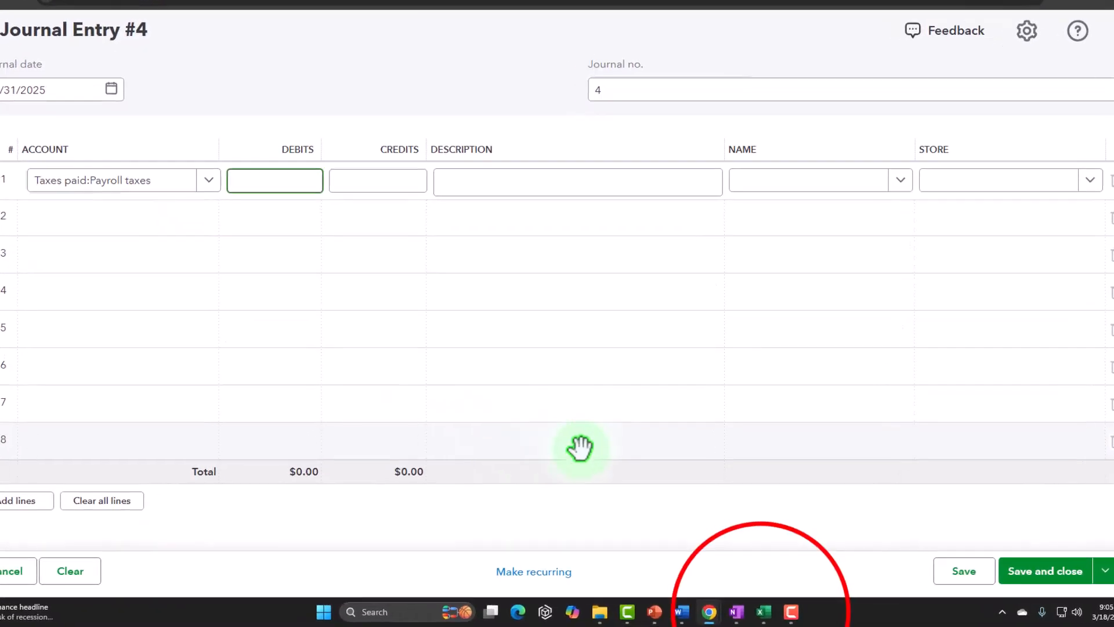
pyautogui.click(764, 612)
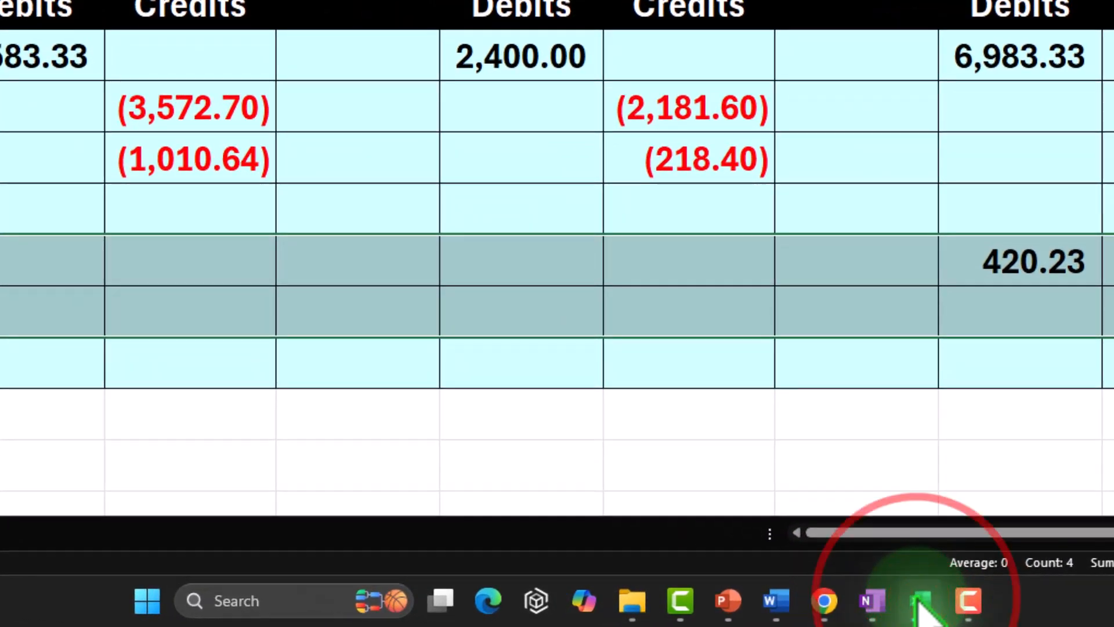
# Back in the journal entry, enter a 420.23 debit on the Taxes paid:Payroll taxes line.
pyautogui.click(751, 613)
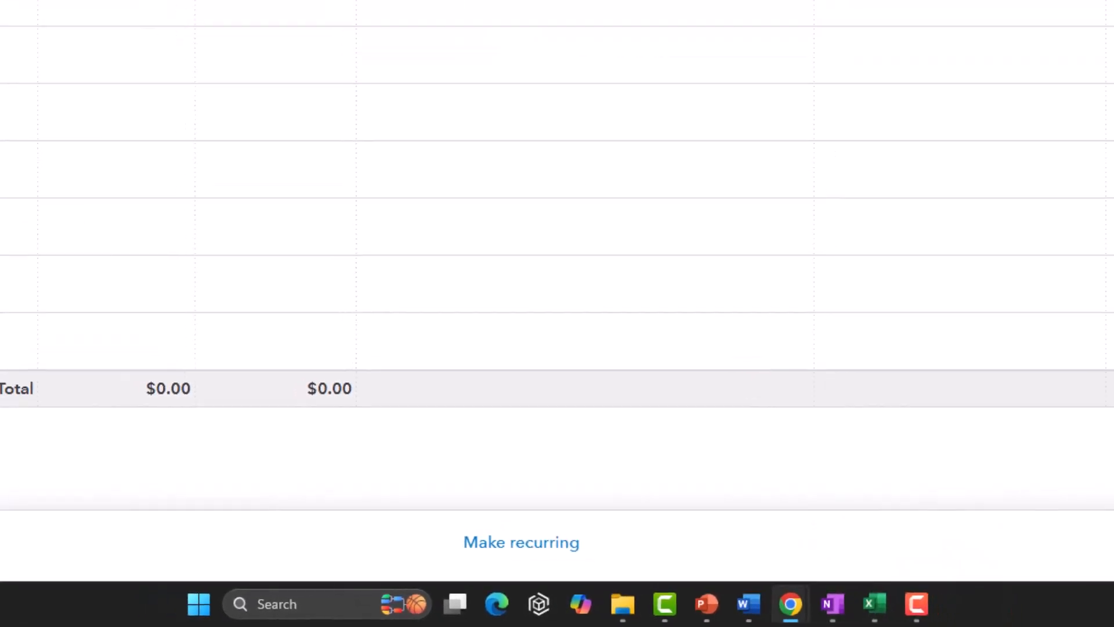
pyautogui.write('4')
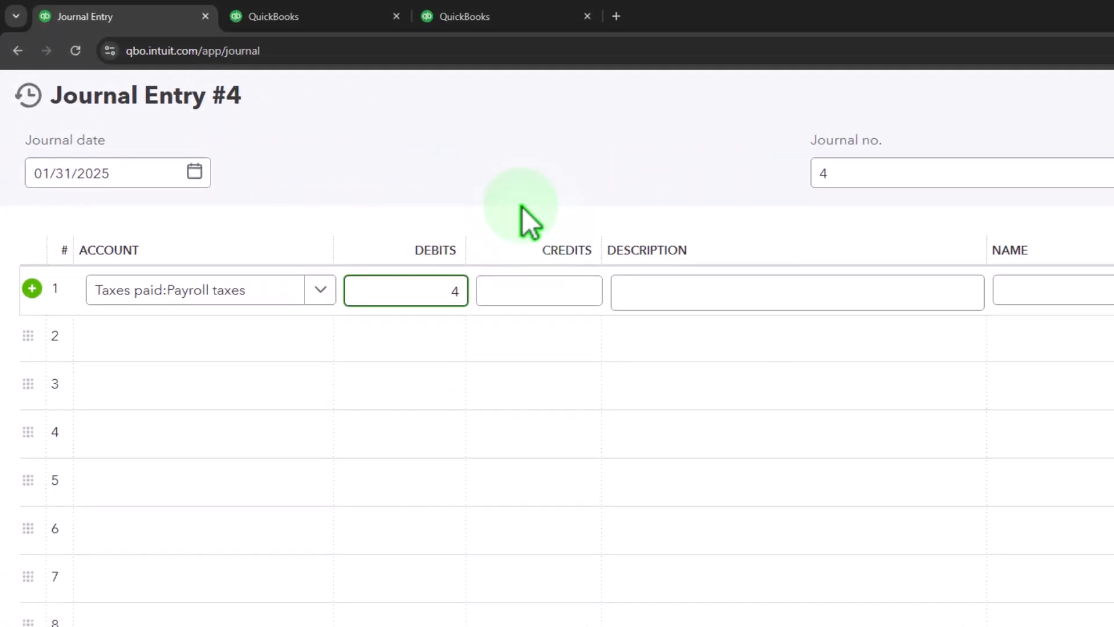
pyautogui.write('20.23')
pyautogui.press('Tab')
pyautogui.press('Tab')
pyautogui.press('Tab')
pyautogui.press('Tab')
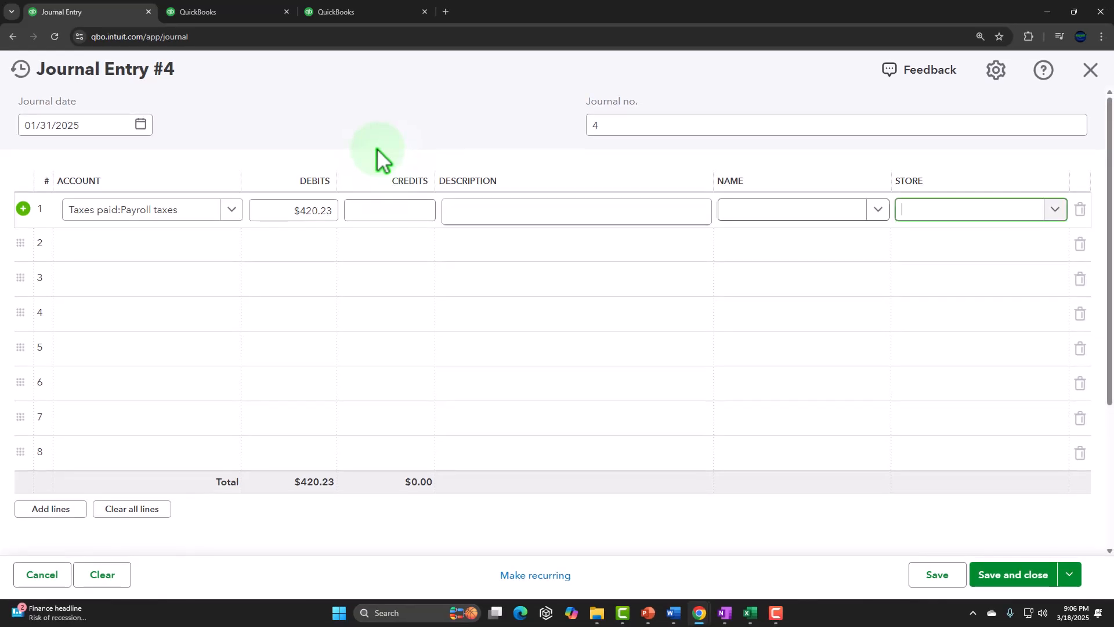
pyautogui.press('Tab')
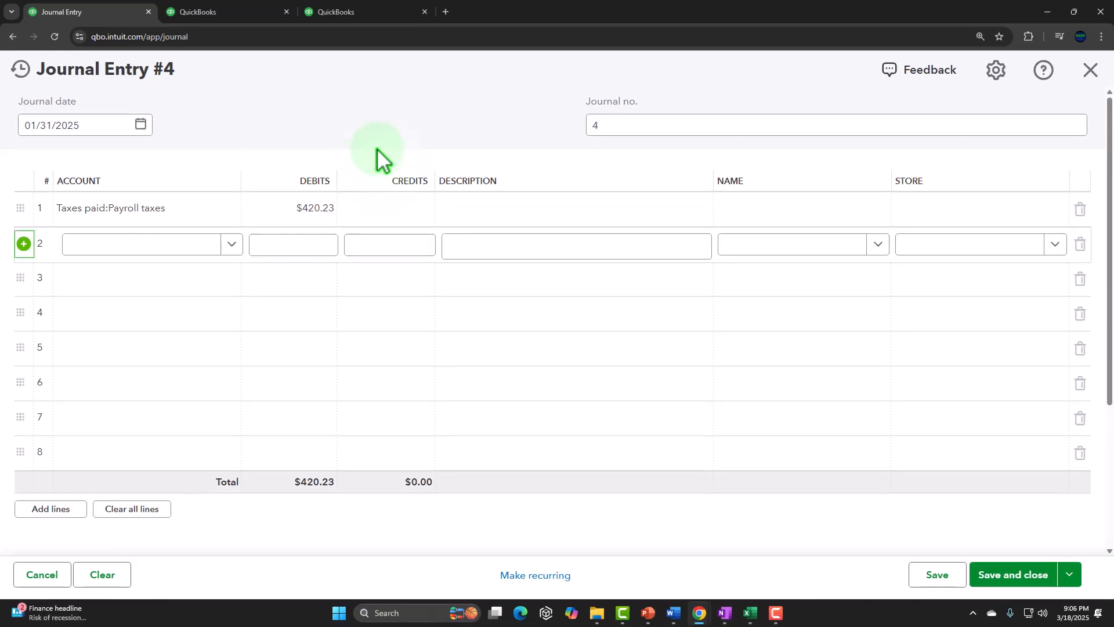
# Add a second line crediting Payroll Liabilities for 420.23, then save and close journal entry 4.
pyautogui.write('Payro')
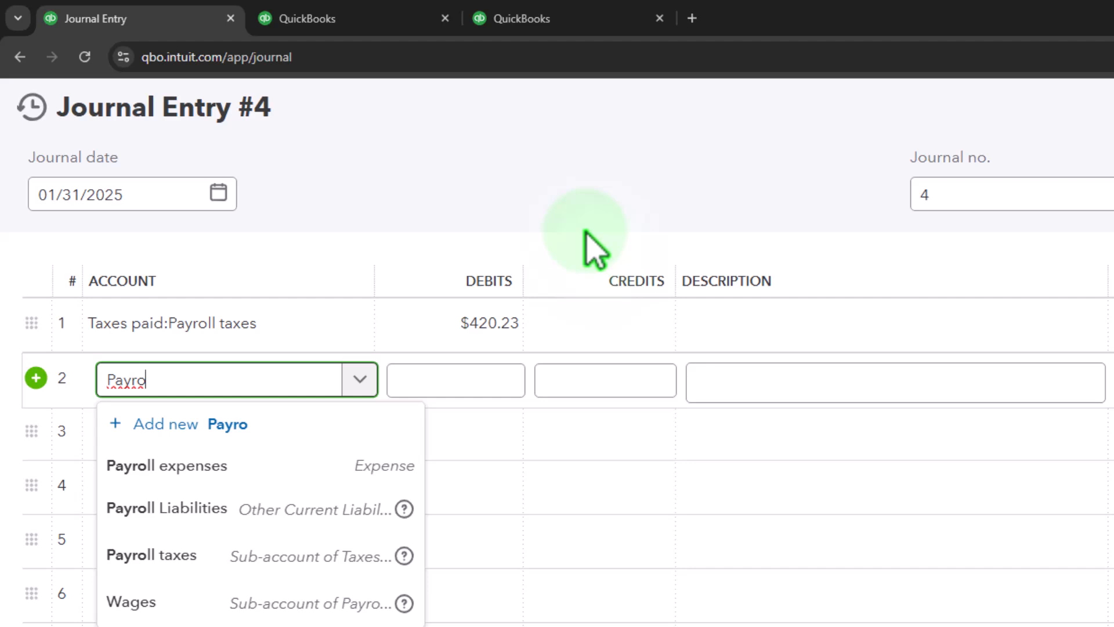
pyautogui.press('Down')
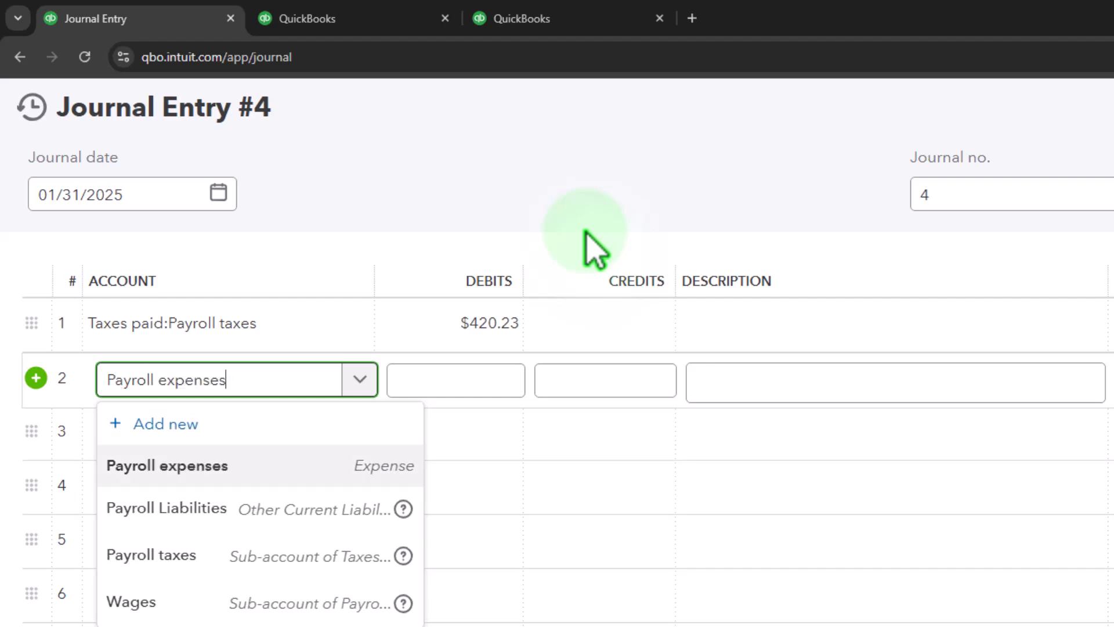
pyautogui.press('Down')
pyautogui.press('Tab')
pyautogui.press('Tab')
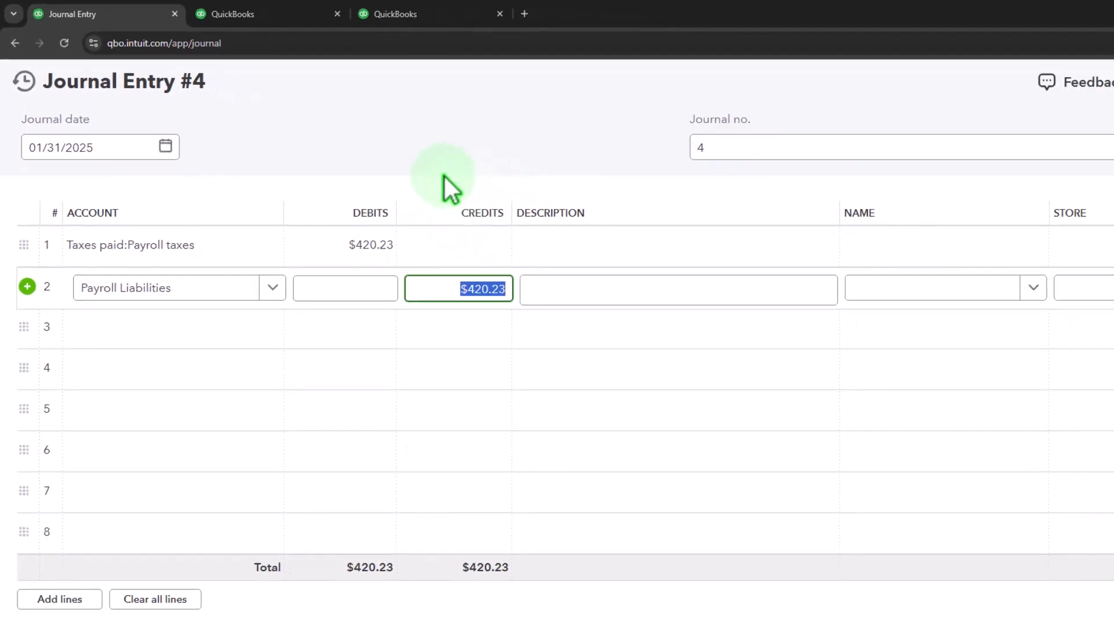
pyautogui.press('Tab')
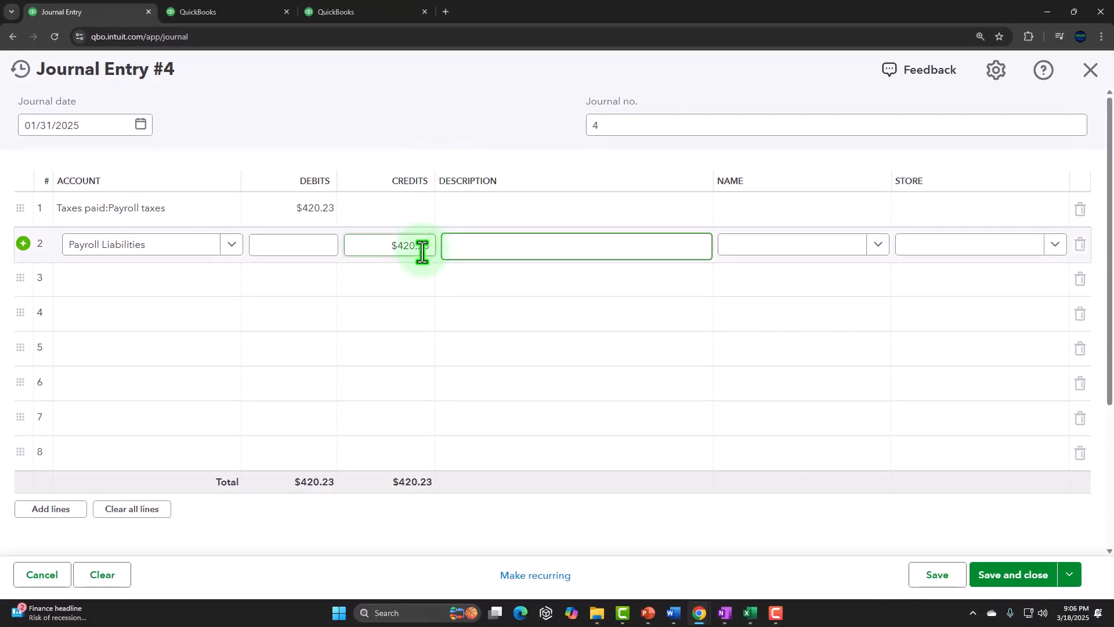
pyautogui.click(1003, 574)
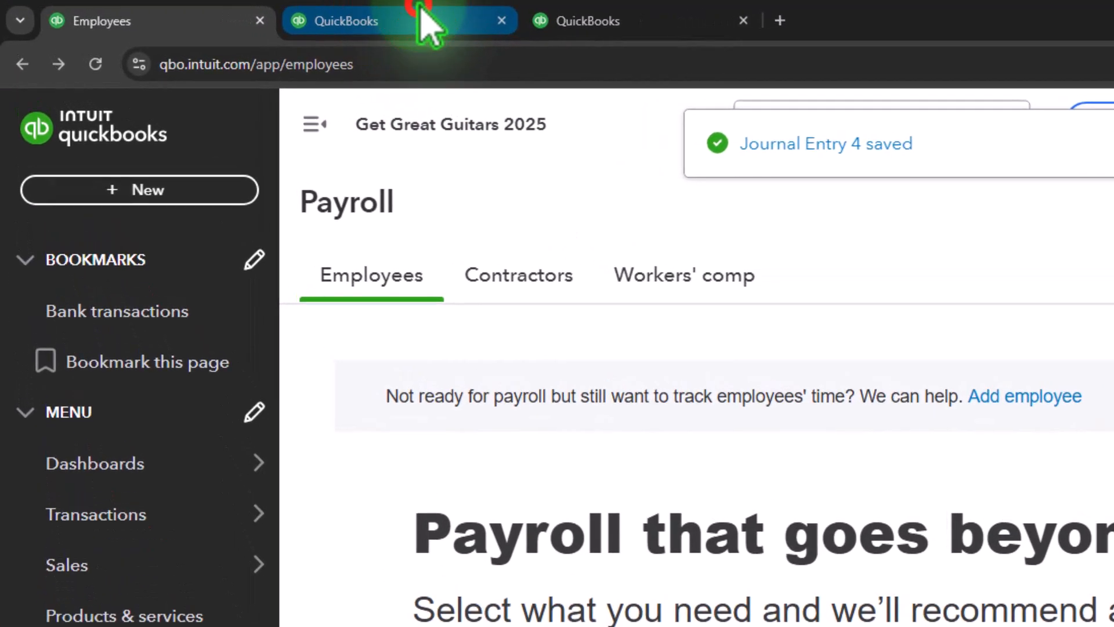
# Refresh the balance sheet, drill into the Payroll Liabilities balance to review its transactions, and return to the summary.
pyautogui.click(239, 6)
pyautogui.click(818, 200)
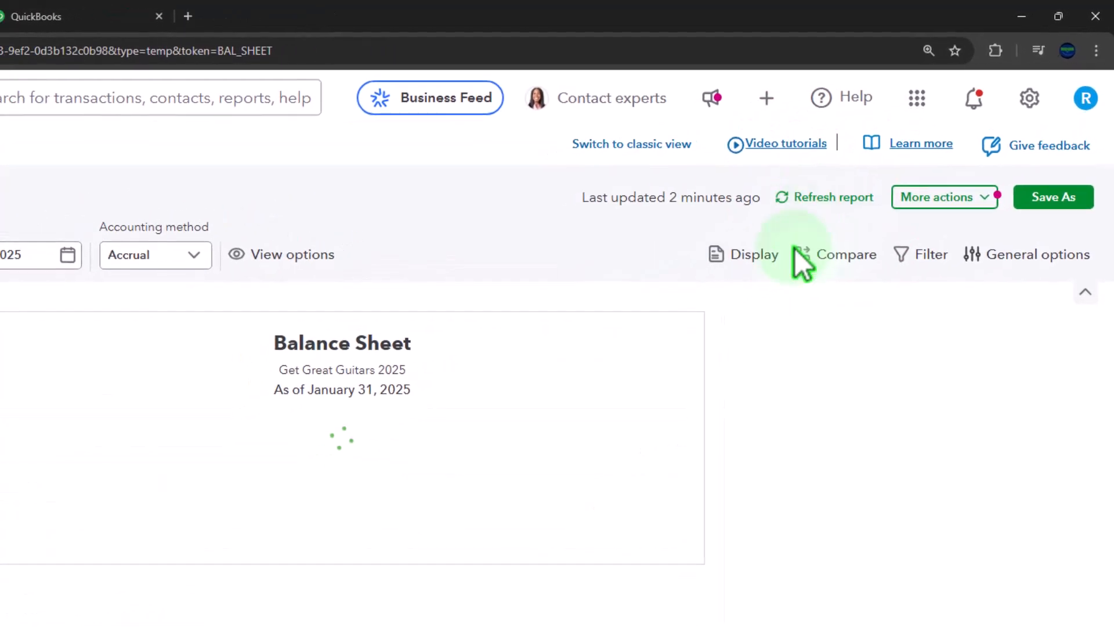
pyautogui.scroll(-3, 685, 548)
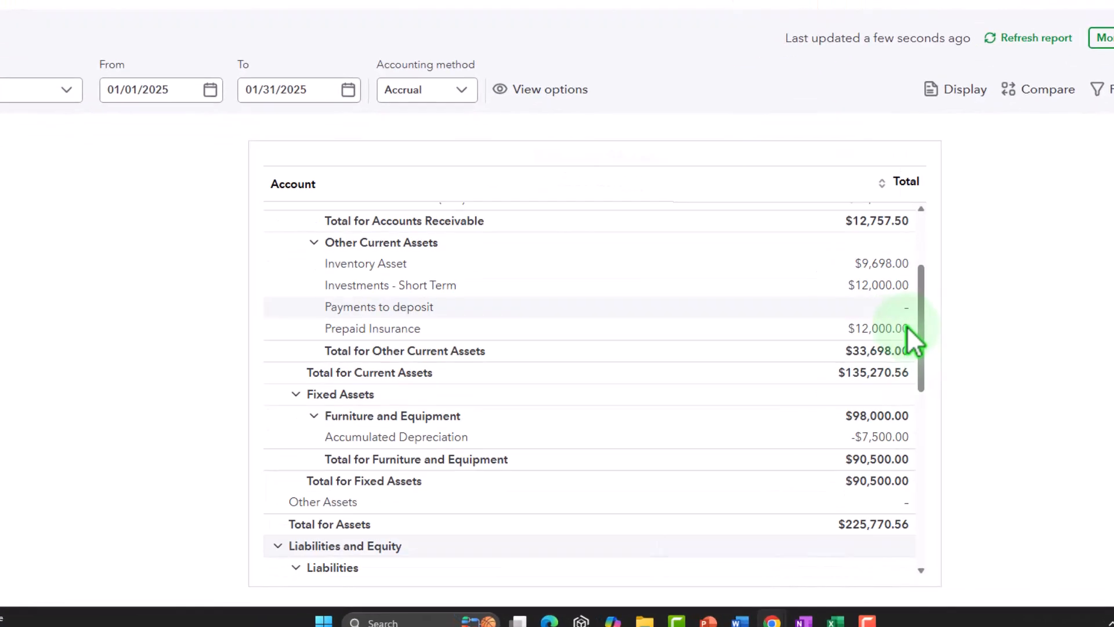
pyautogui.scroll(-3, 910, 365)
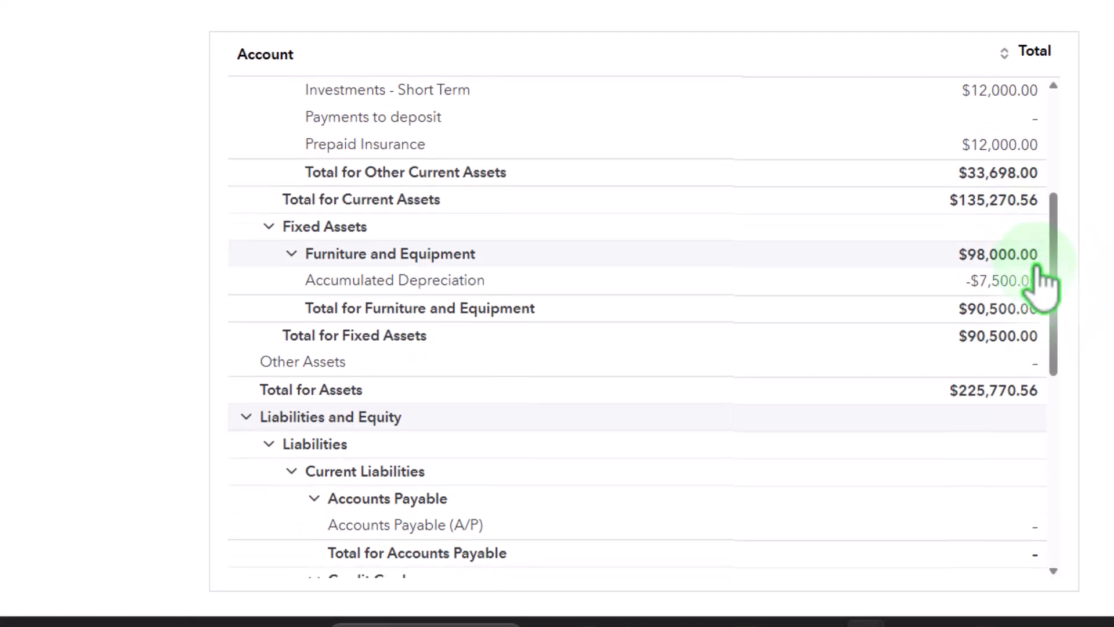
pyautogui.scroll(-7, 1042, 285)
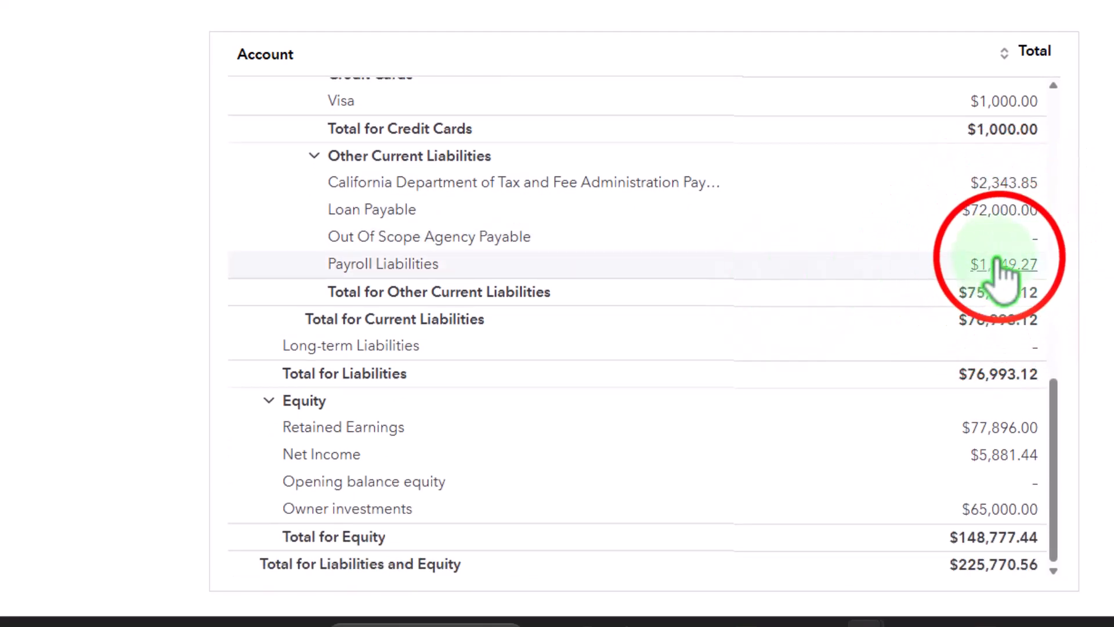
pyautogui.click(996, 268)
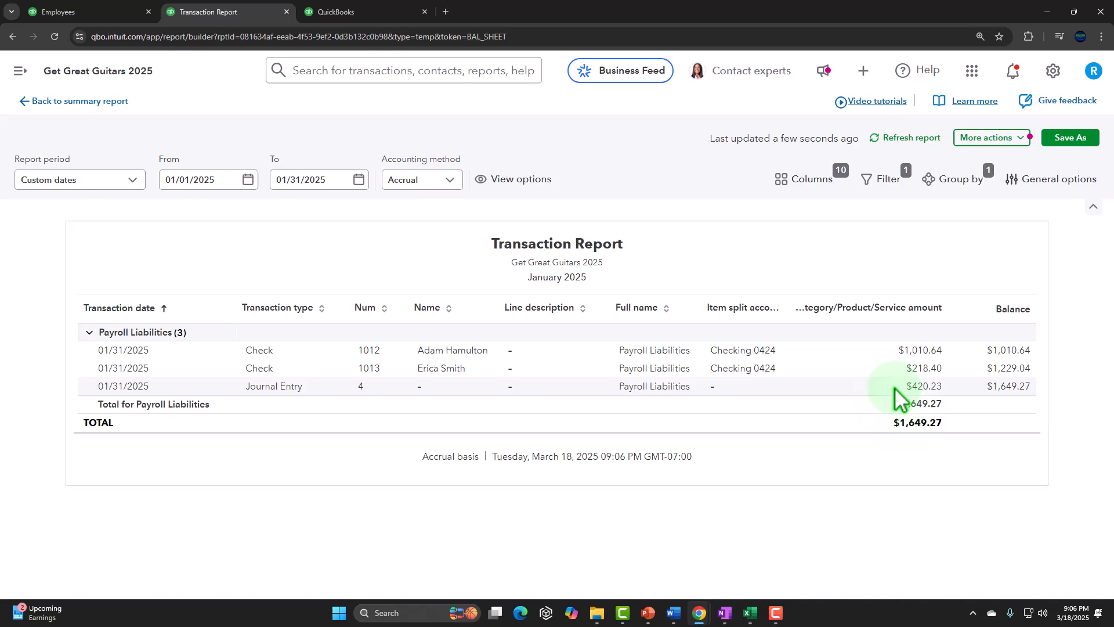
pyautogui.click(87, 102)
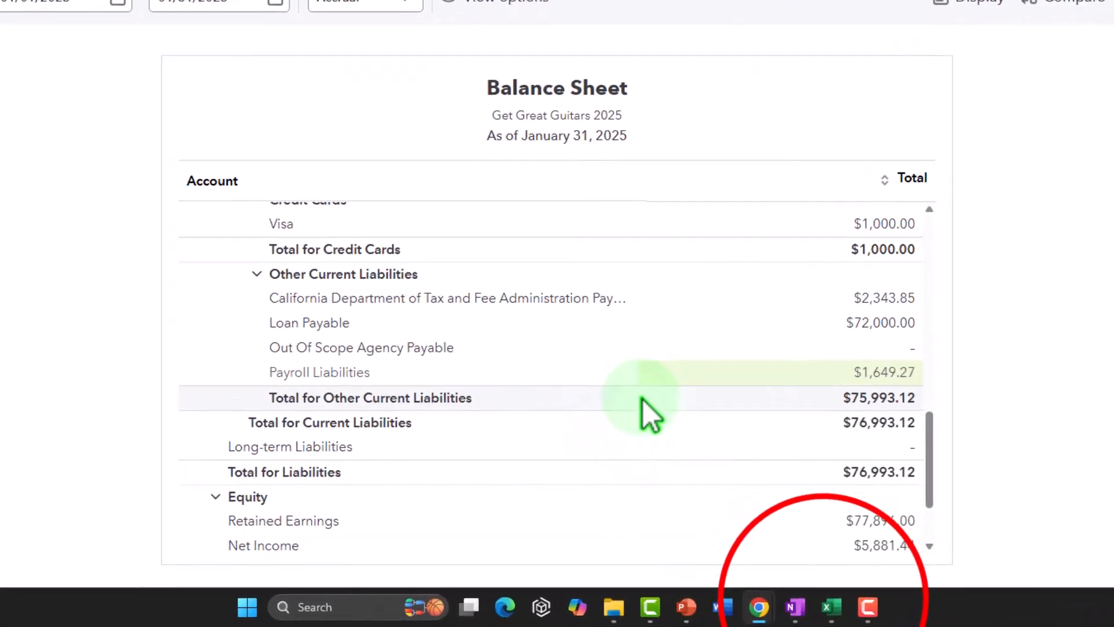
# Select both payroll liability credit totals in Excel to compare their sum with the balance sheet.
pyautogui.click(752, 613)
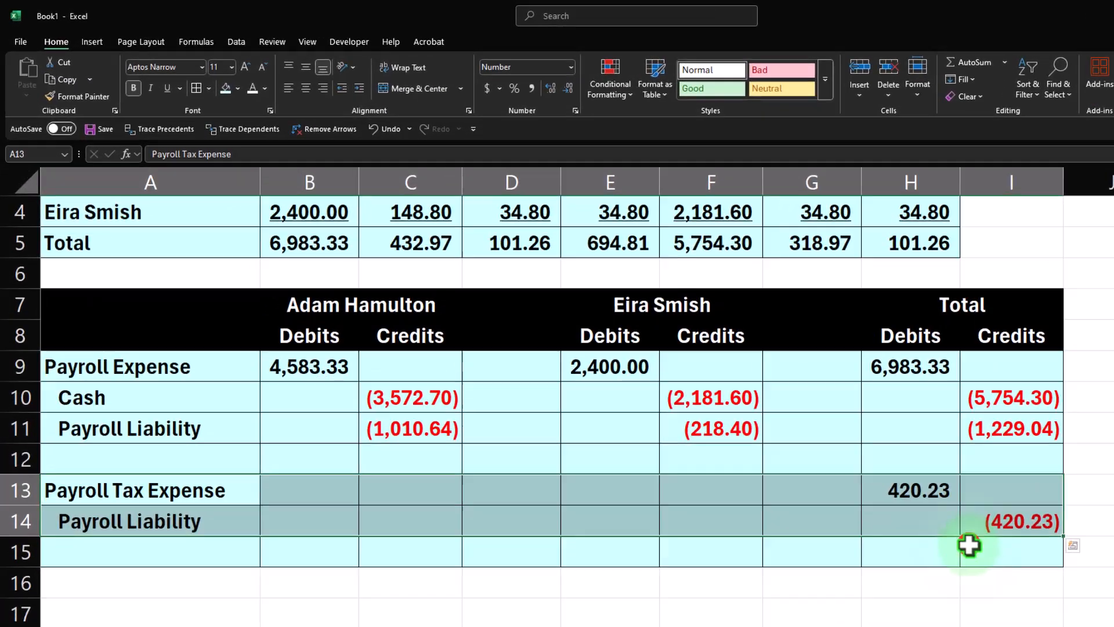
pyautogui.click(970, 546)
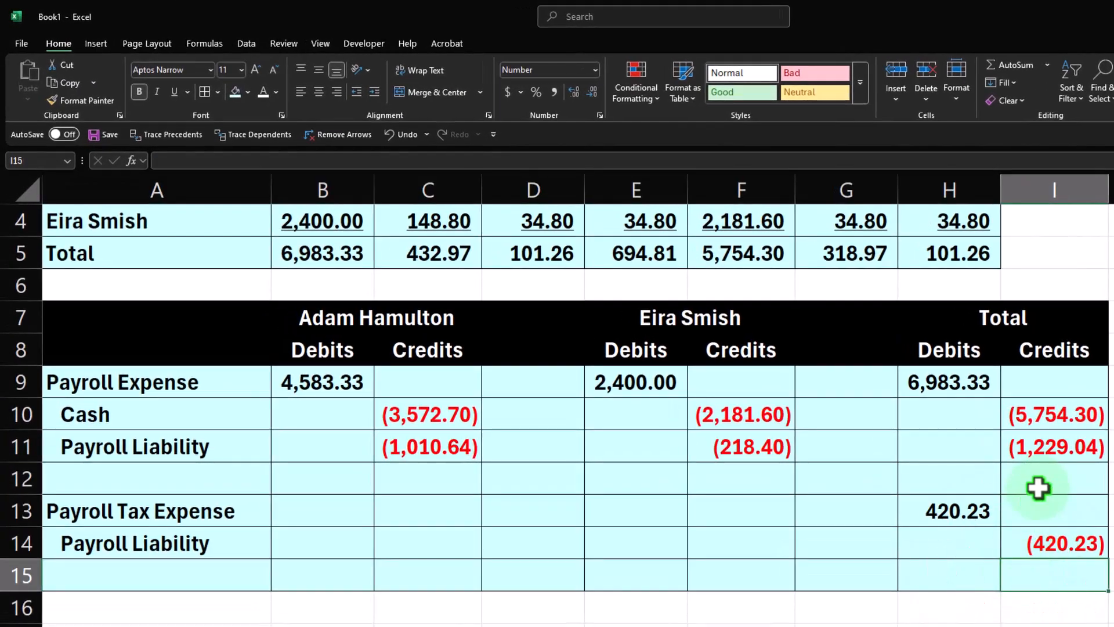
pyautogui.click(1030, 441)
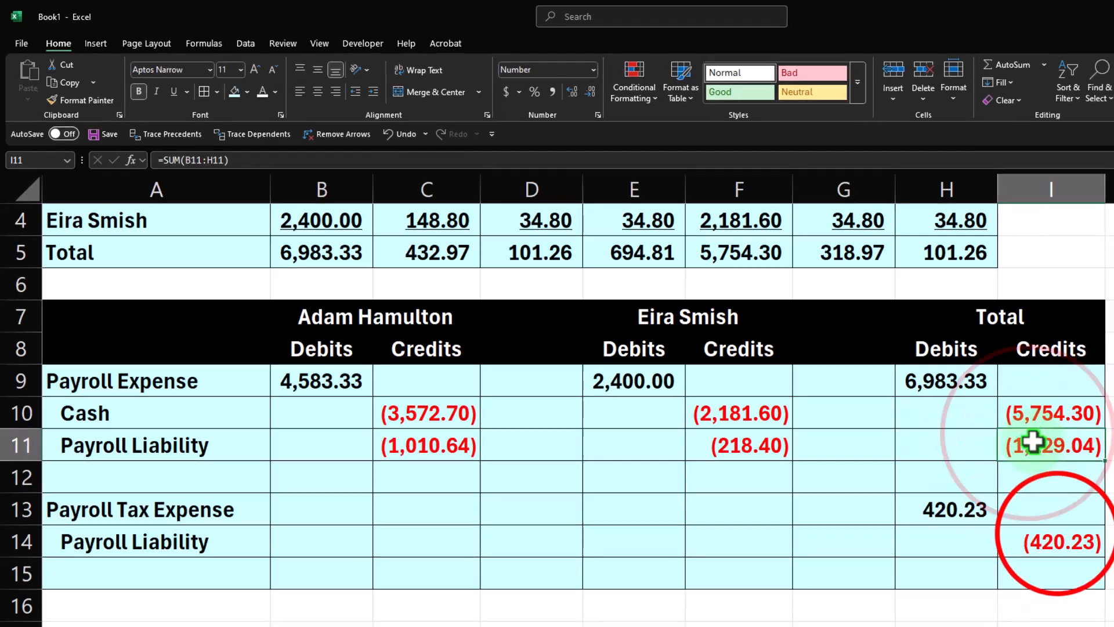
pyautogui.keyDown('ctrl'); pyautogui.click(1039, 543); pyautogui.keyUp('ctrl')
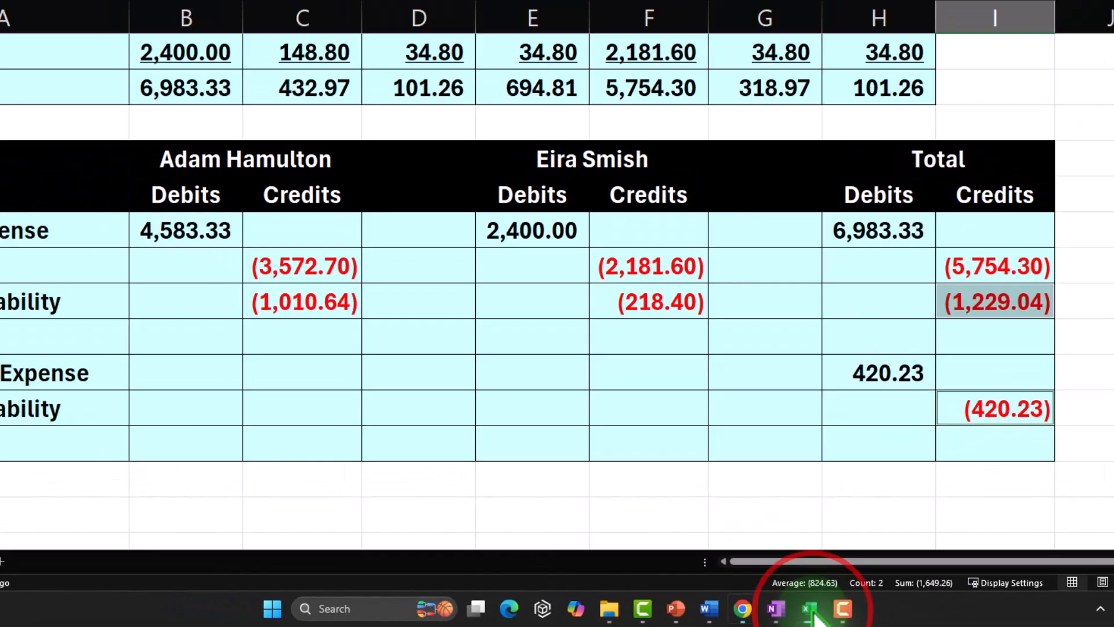
pyautogui.click(752, 616)
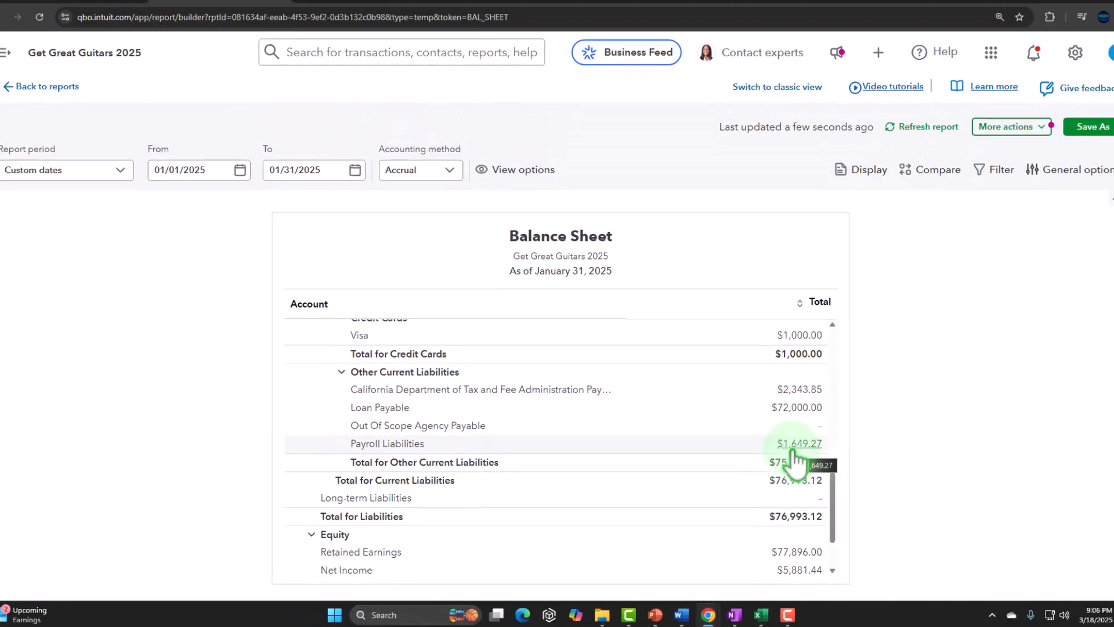
# Refresh the Profit and Loss report and review the expense lines.
pyautogui.click(545, 13)
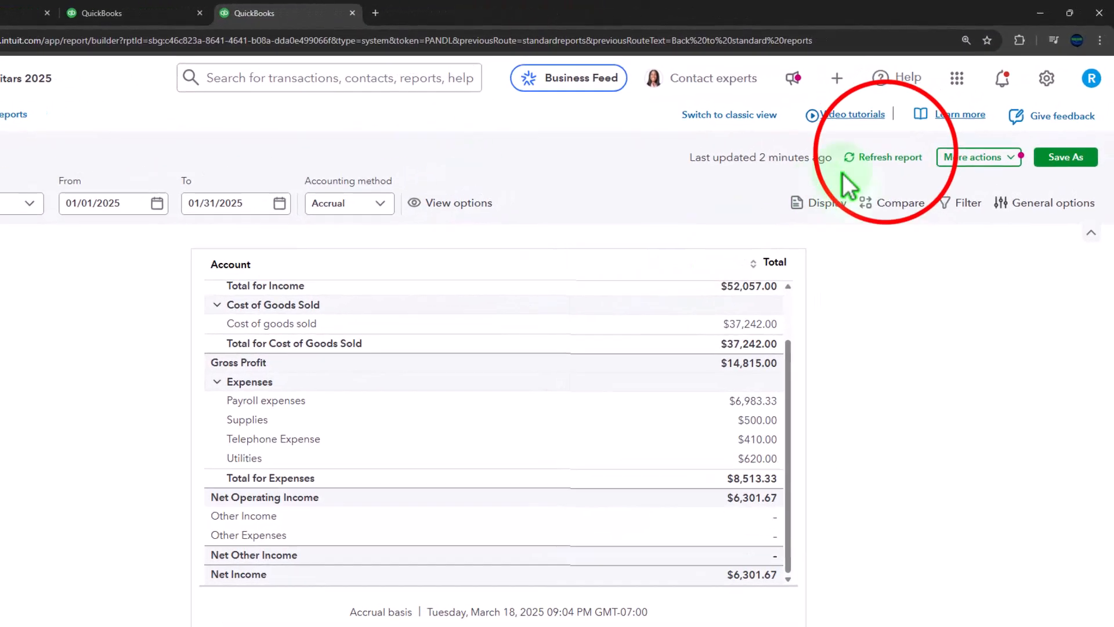
pyautogui.click(877, 157)
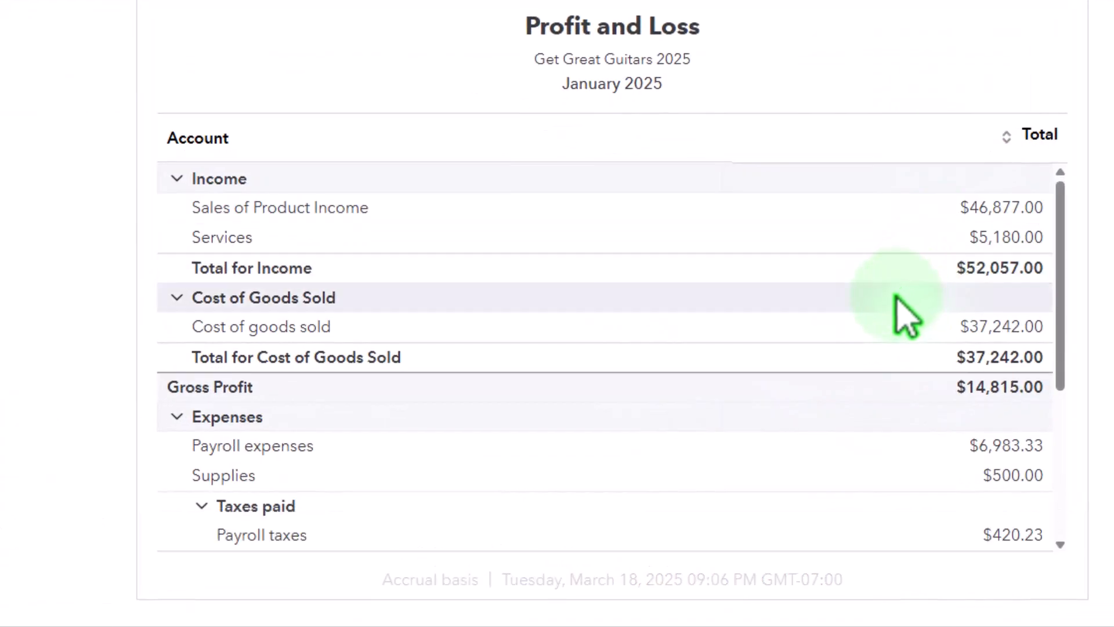
pyautogui.scroll(-5, 871, 315)
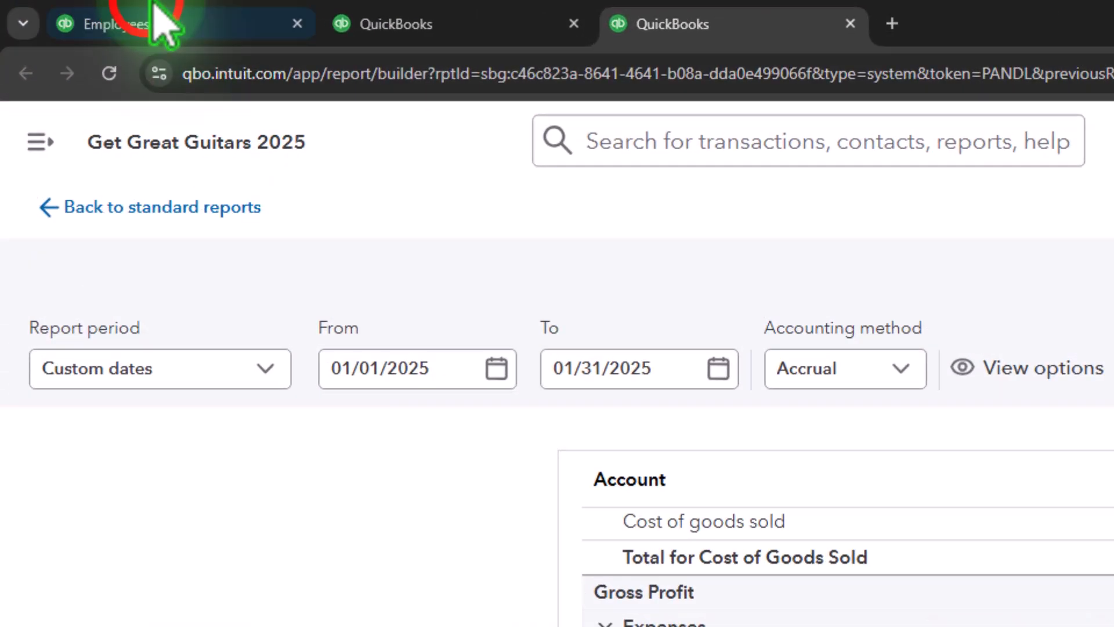
# In the chart of accounts, edit the Payroll taxes account to no longer be a subaccount of Taxes paid, and save.
pyautogui.click(155, 6)
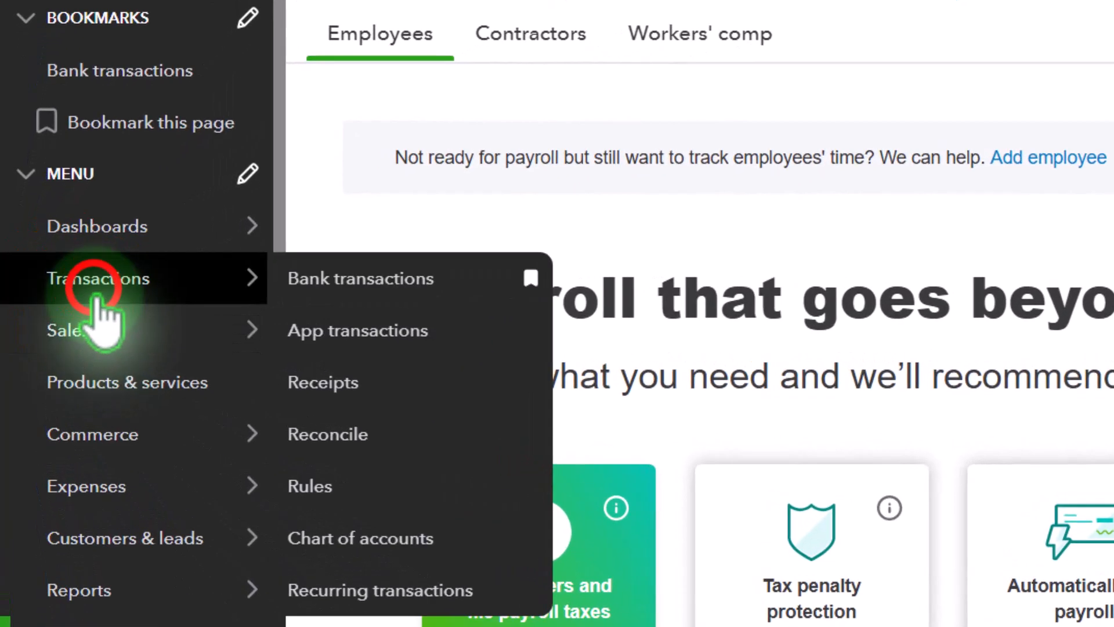
pyautogui.click(55, 298)
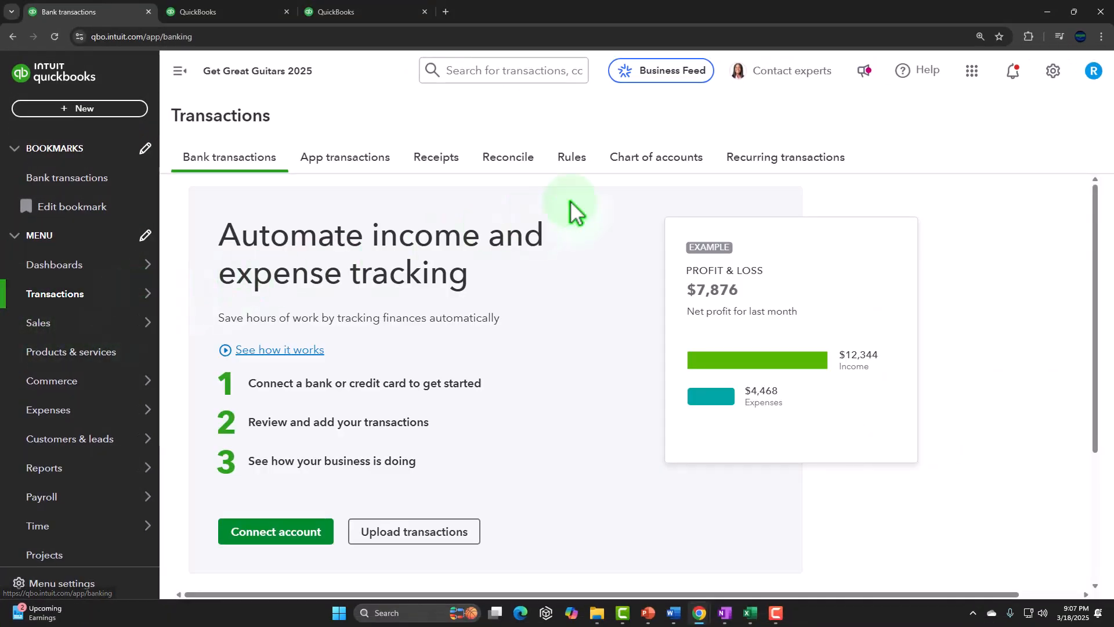
pyautogui.click(657, 157)
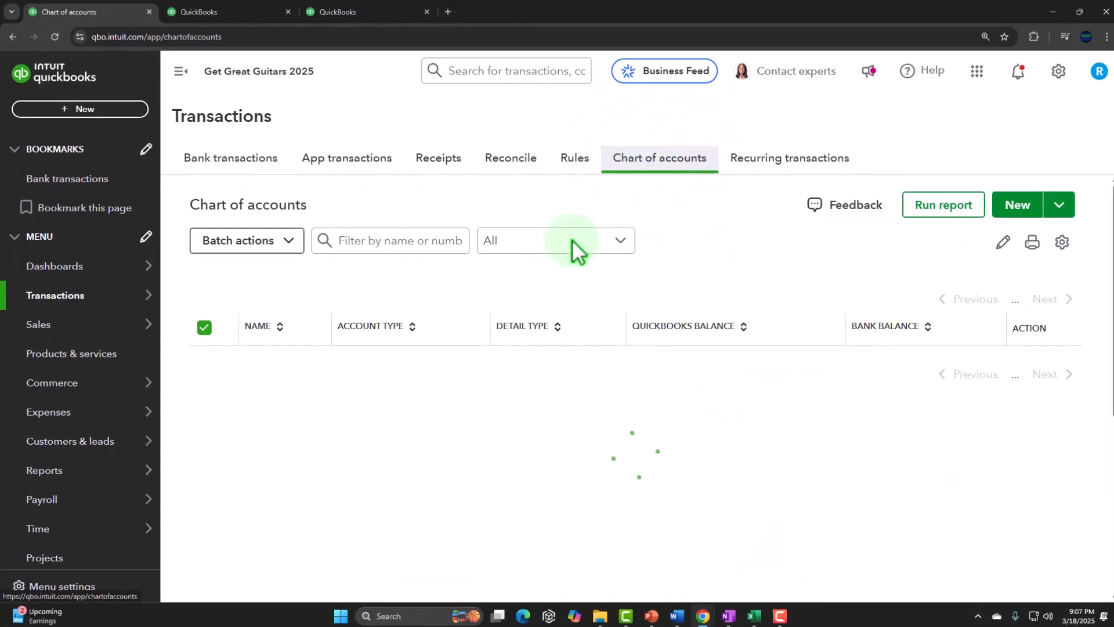
pyautogui.click(177, 73)
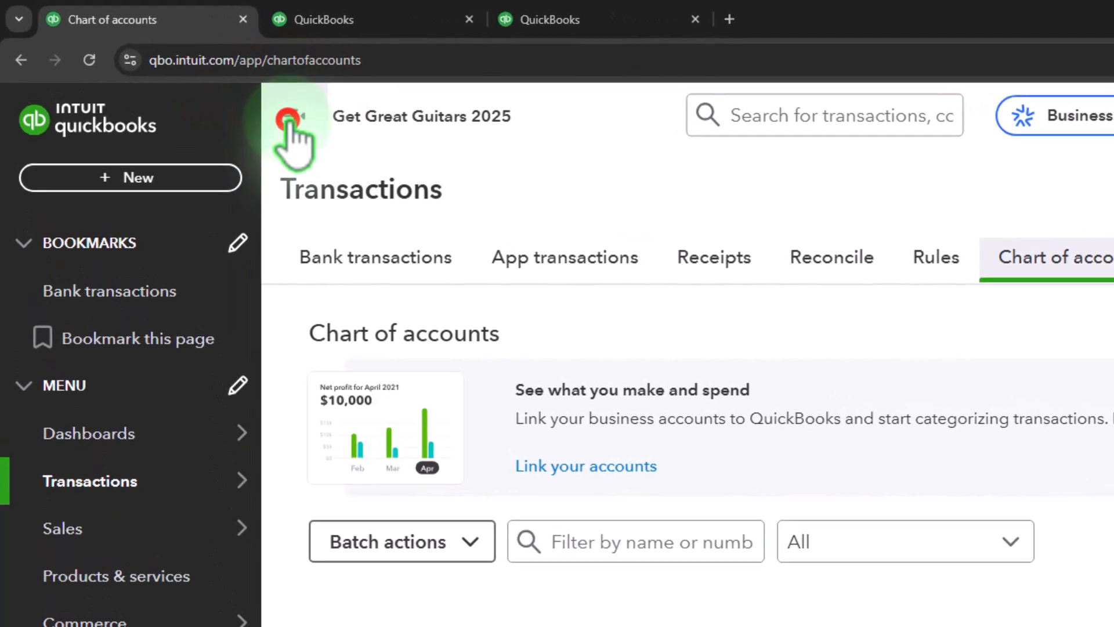
pyautogui.scroll(-6, 313, 410)
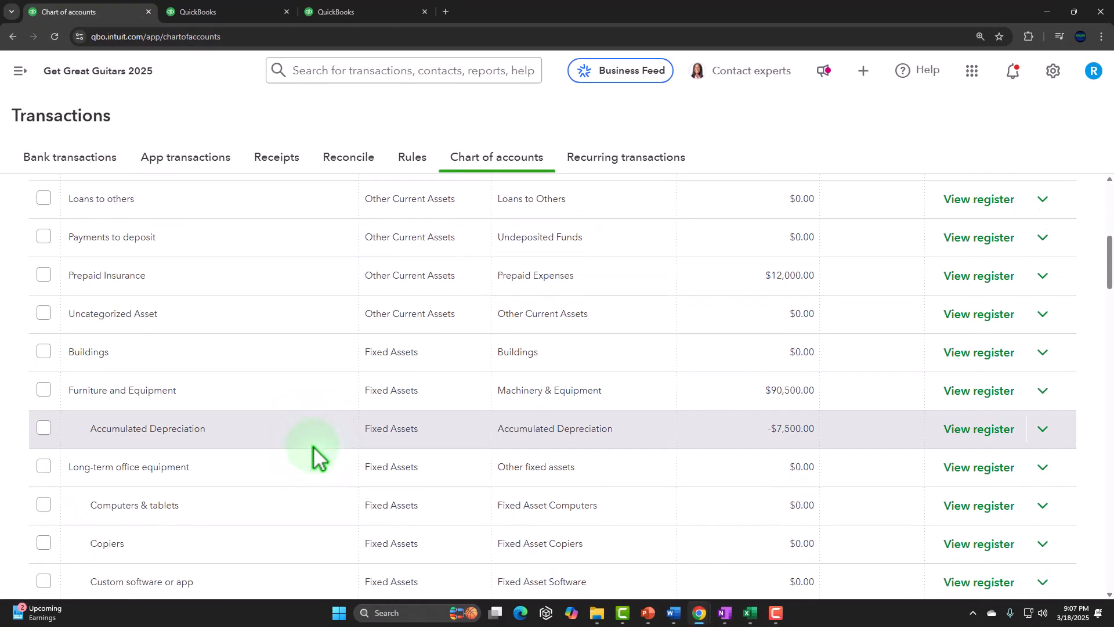
pyautogui.scroll(-15, 313, 457)
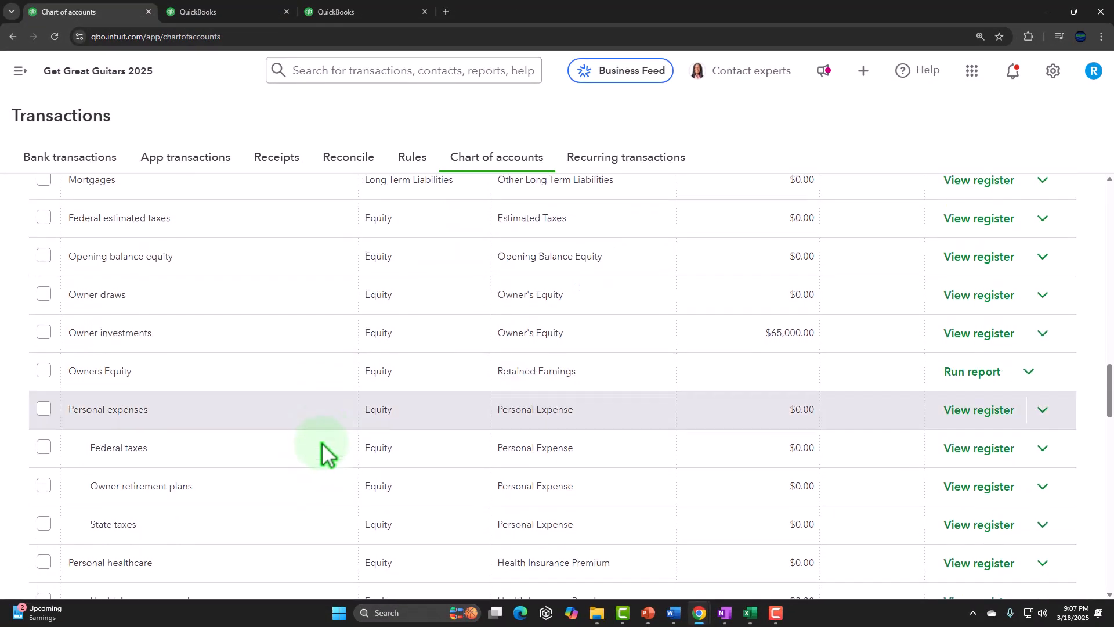
pyautogui.scroll(-20, 325, 452)
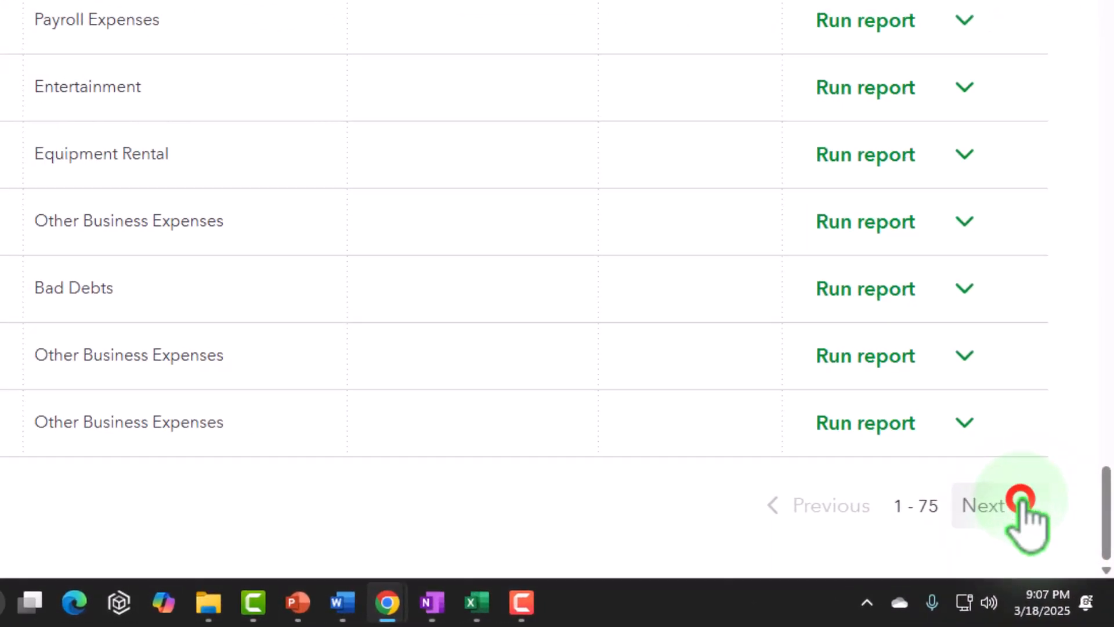
pyautogui.click(1060, 562)
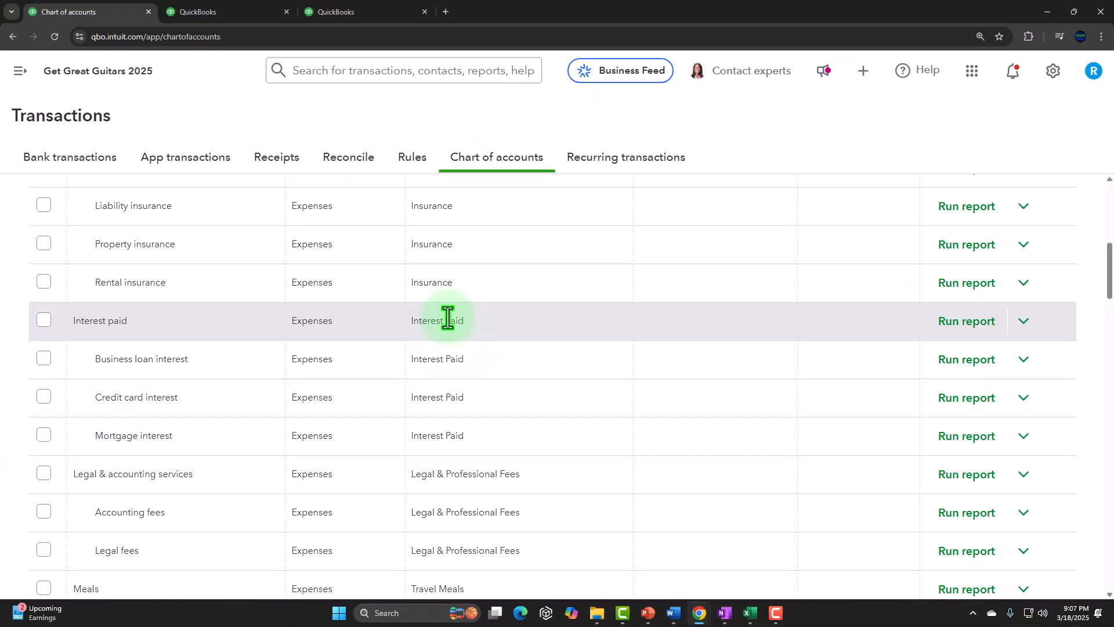
pyautogui.scroll(-6, 450, 320)
pyautogui.scroll(-9, 450, 320)
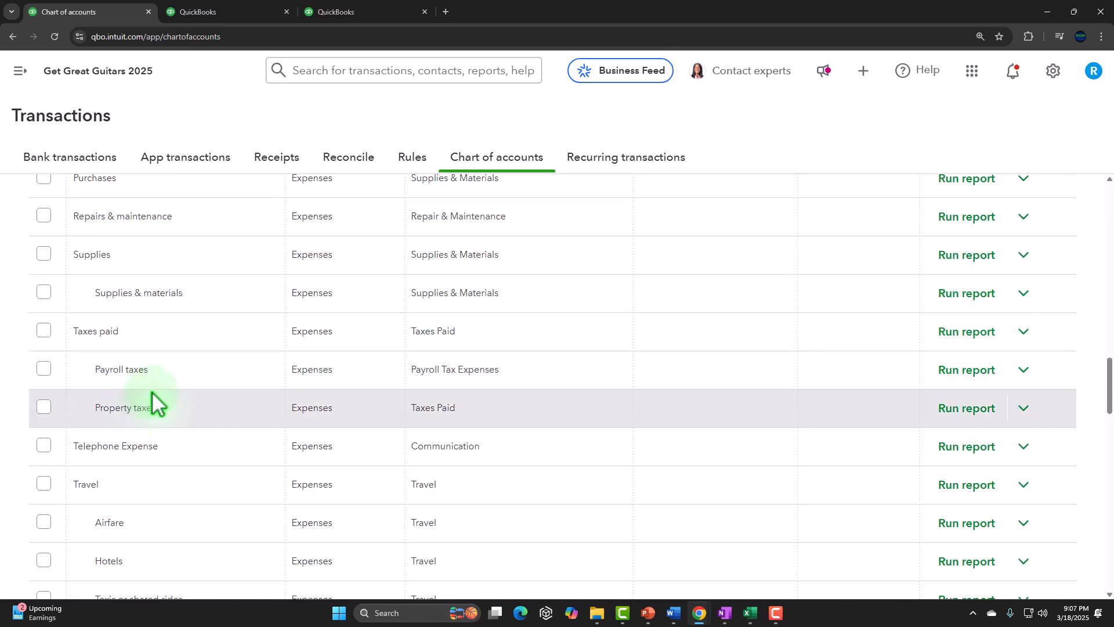
pyautogui.click(1024, 370)
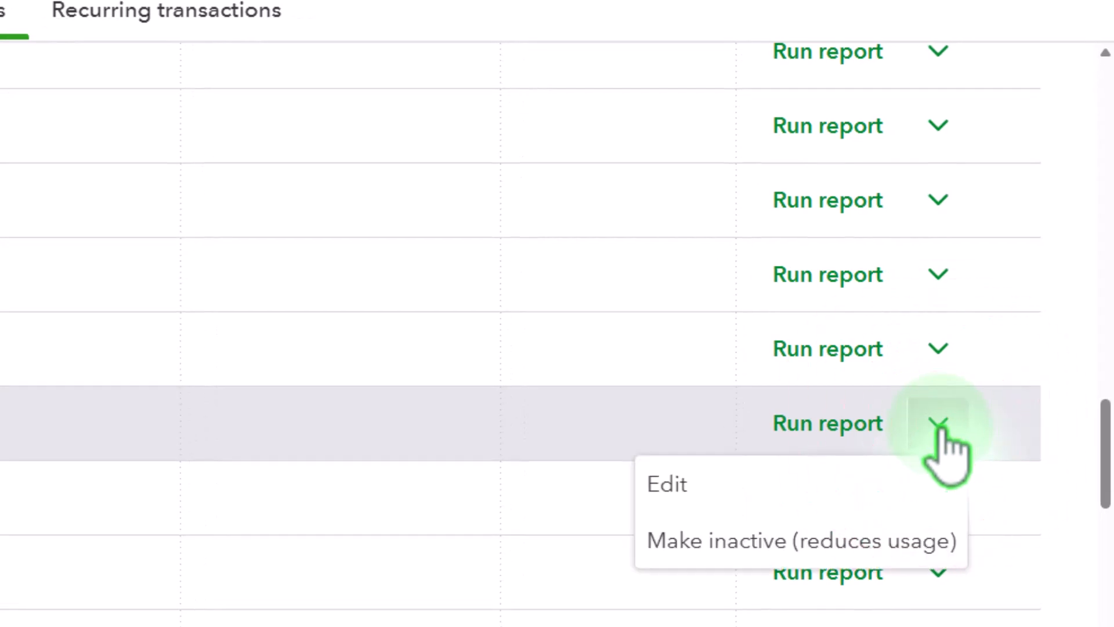
pyautogui.click(725, 504)
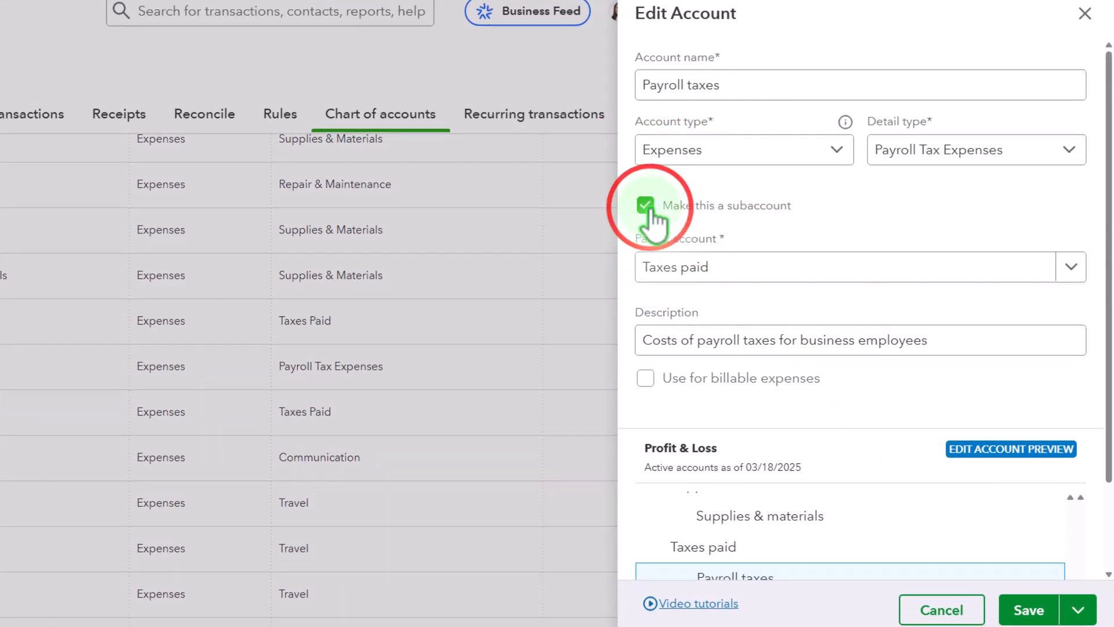
pyautogui.click(651, 210)
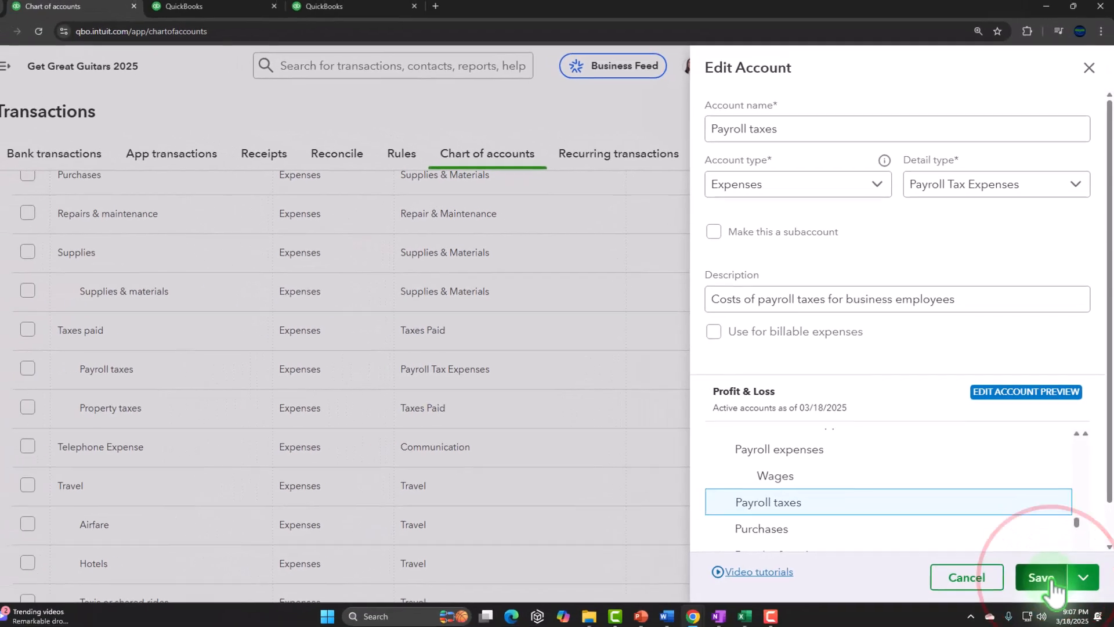
pyautogui.click(1029, 610)
# Refresh the Profit and Loss report to review the payroll tax expense line.
pyautogui.click(517, 19)
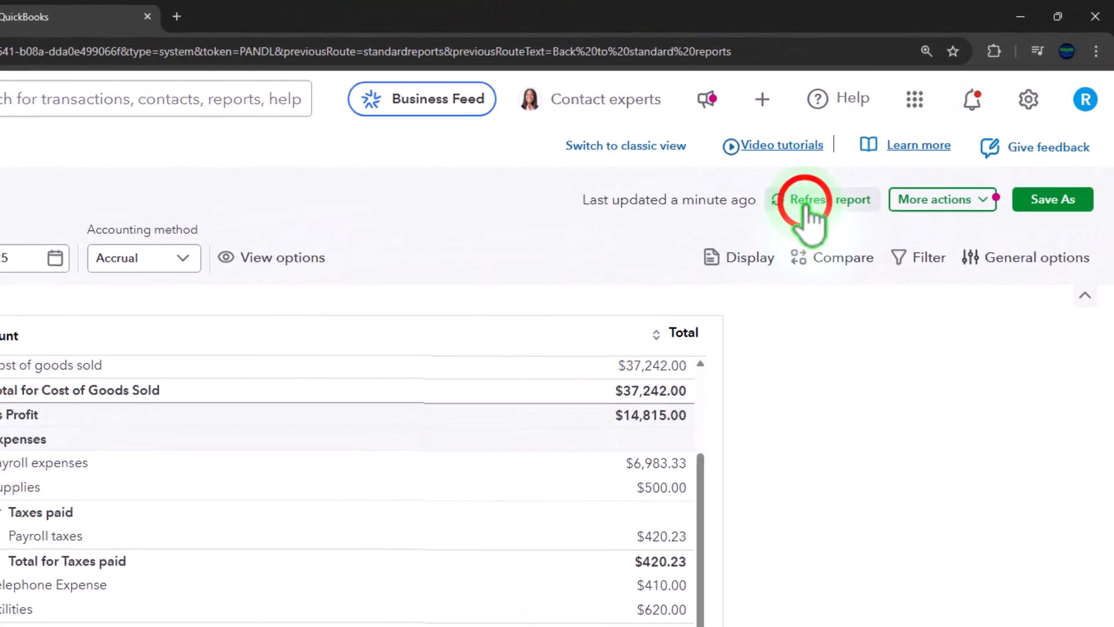
pyautogui.click(808, 200)
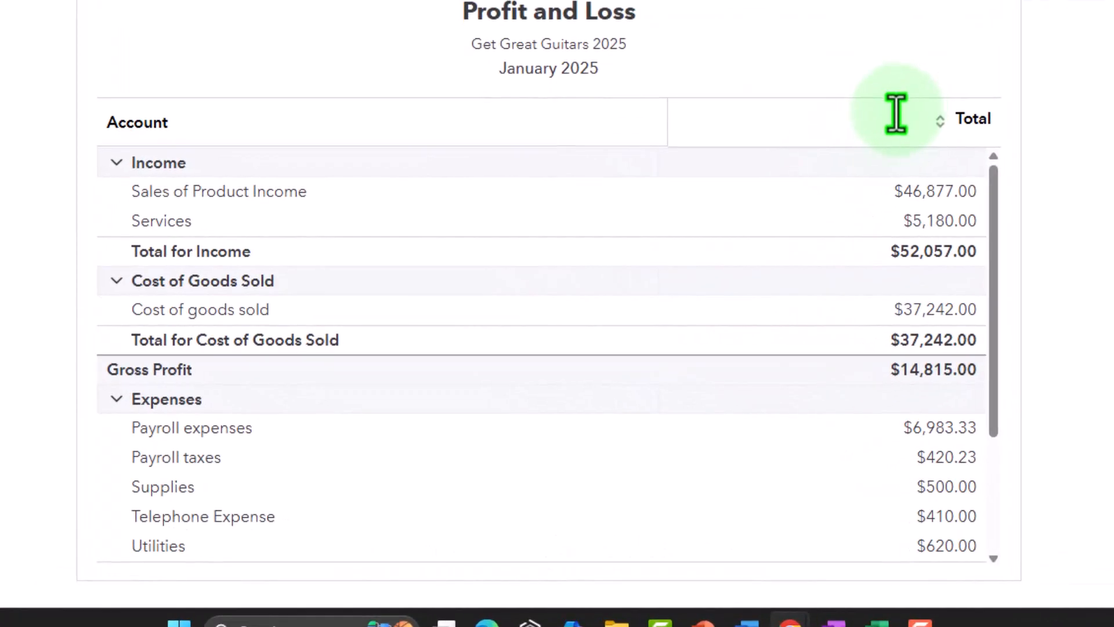
# Compare the Profit and Loss expense lines with the Excel journal entries and the balance sheet liabilities.
pyautogui.scroll(-5, 727, 325)
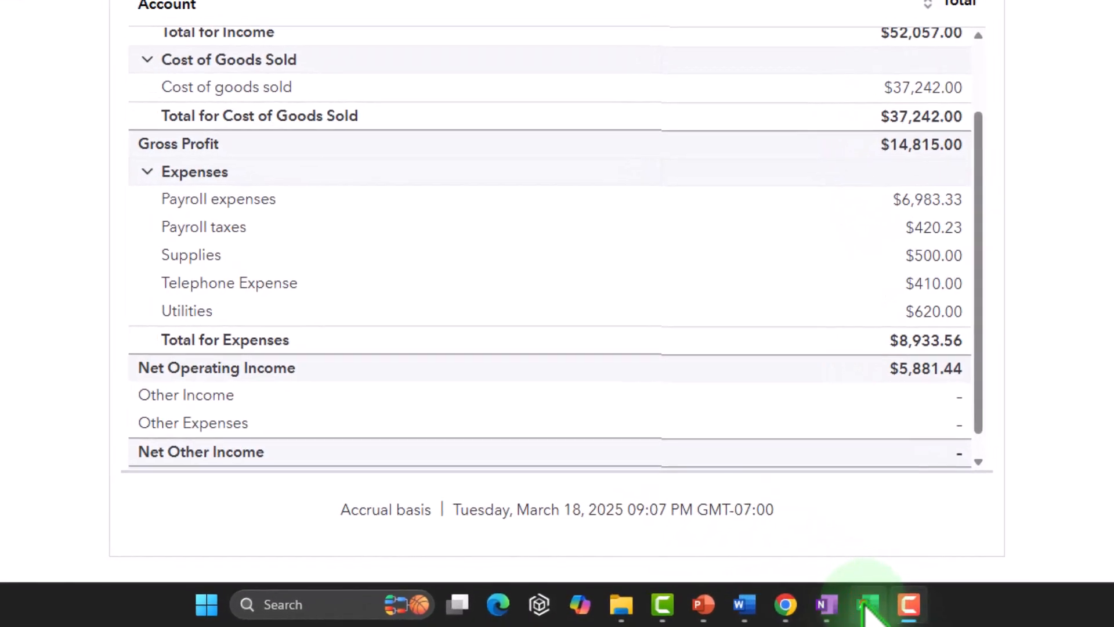
pyautogui.click(869, 607)
pyautogui.scroll(1, 149, 199)
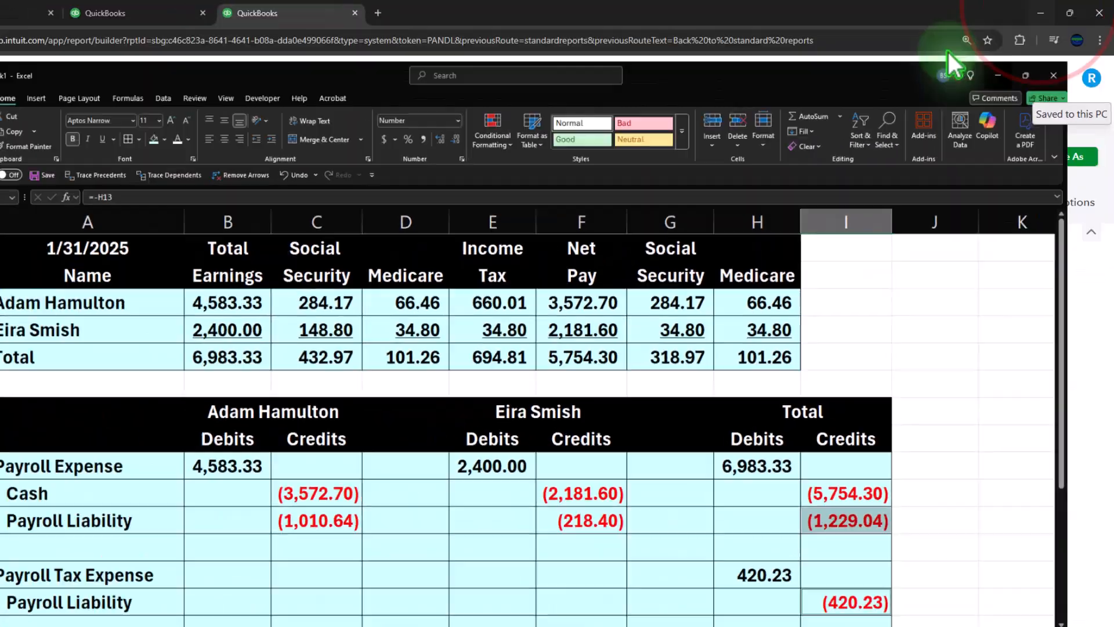
pyautogui.click(1031, 18)
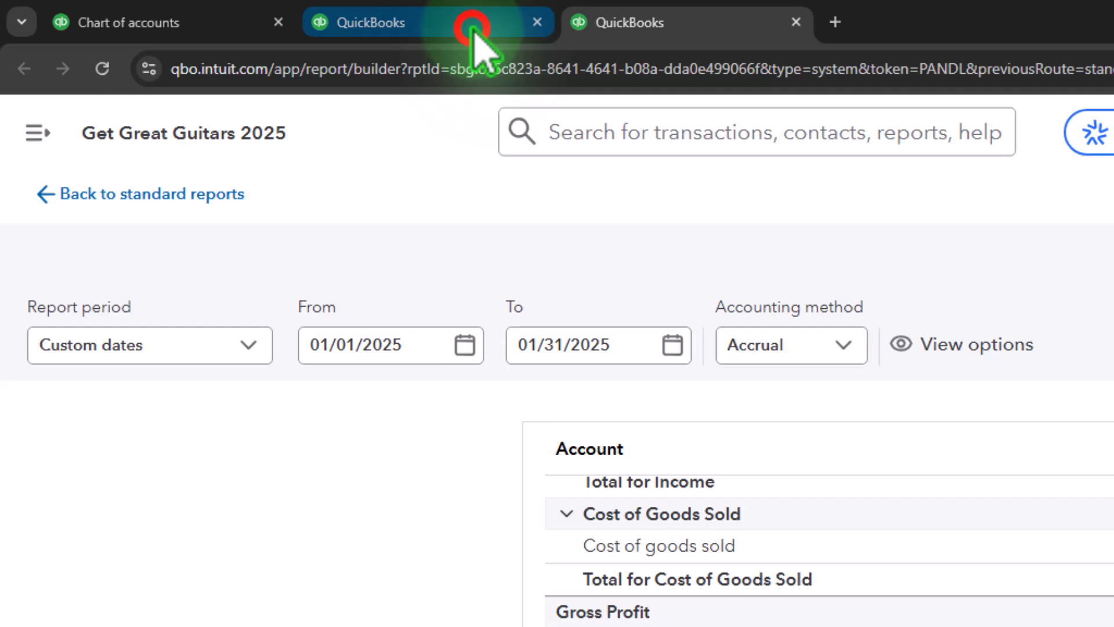
pyautogui.click(473, 29)
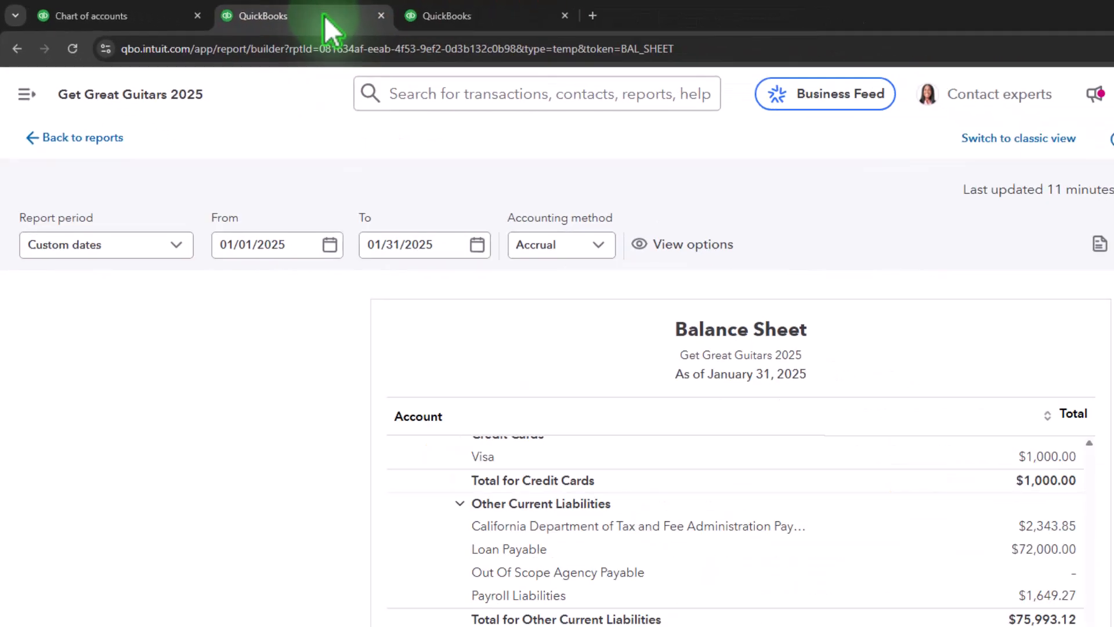
pyautogui.scroll(5, 490, 348)
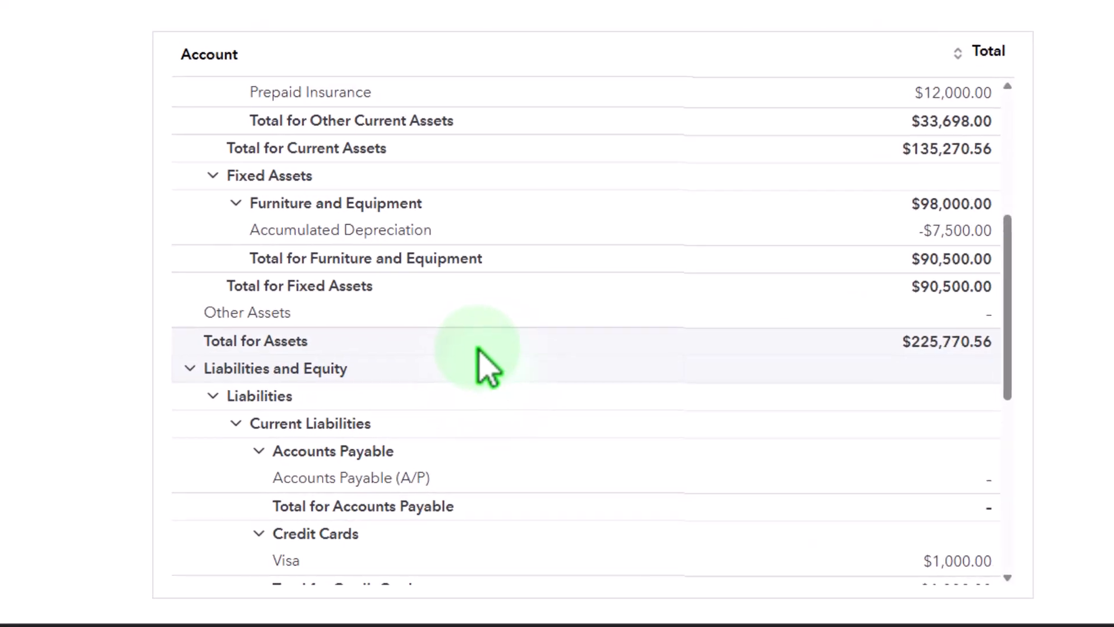
pyautogui.scroll(5, 478, 348)
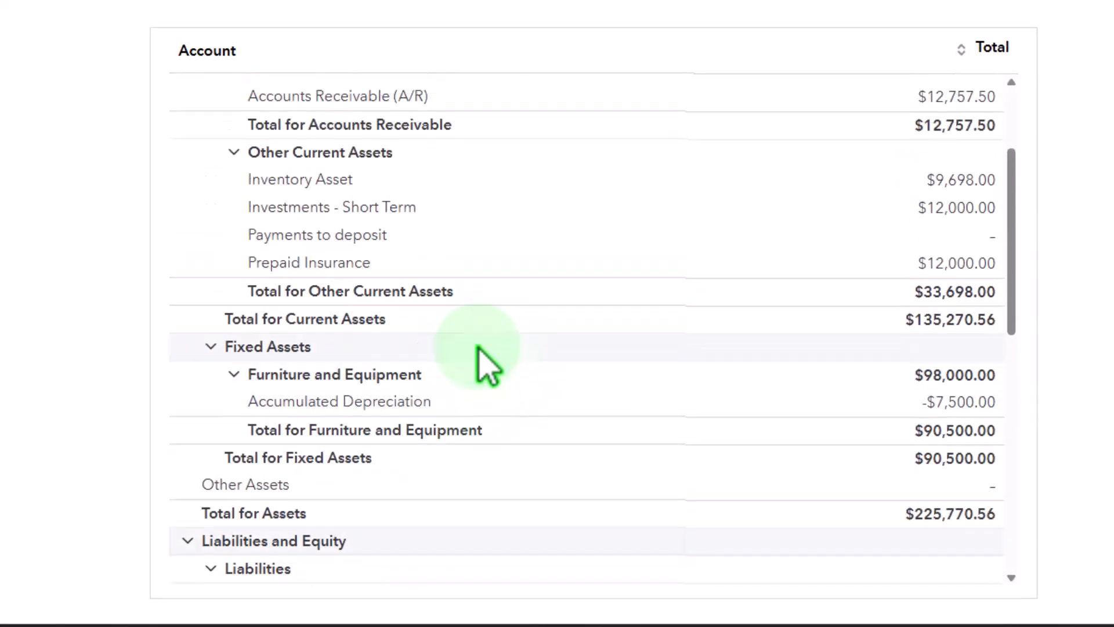
# Drill into the Checking 0424 balance to view its transaction report, and return to the balance sheet.
pyautogui.click(966, 172)
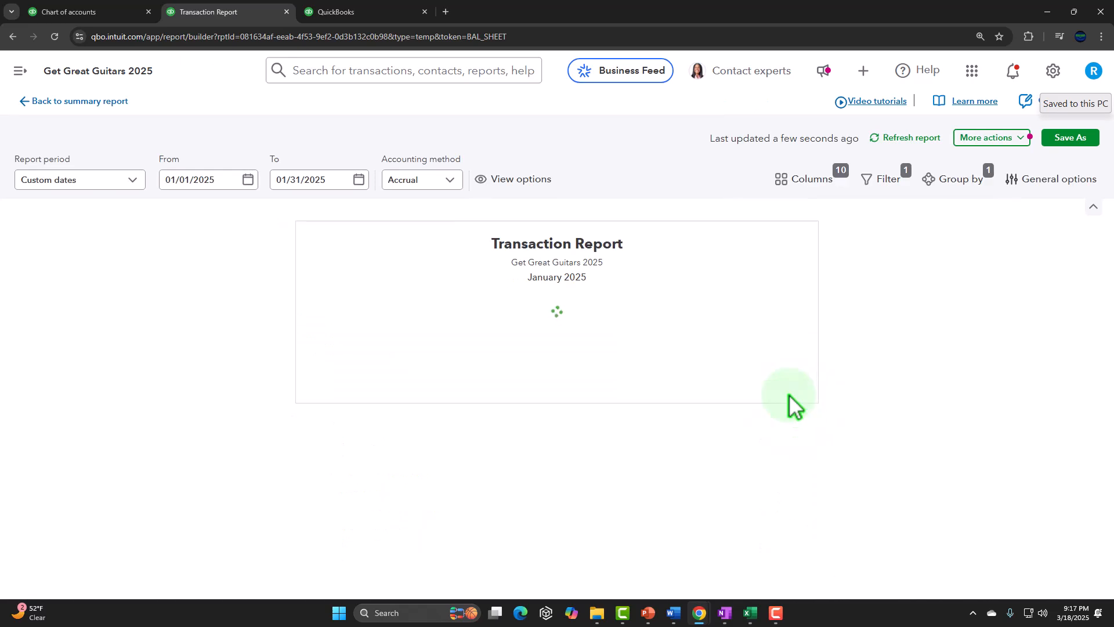
pyautogui.scroll(-3, 857, 534)
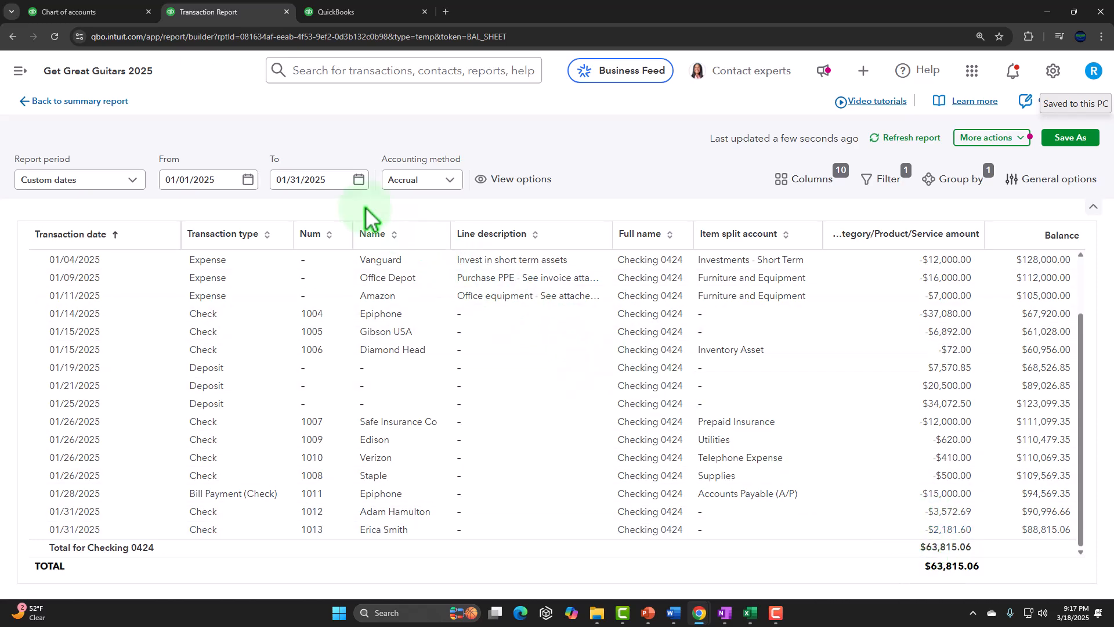
pyautogui.click(115, 103)
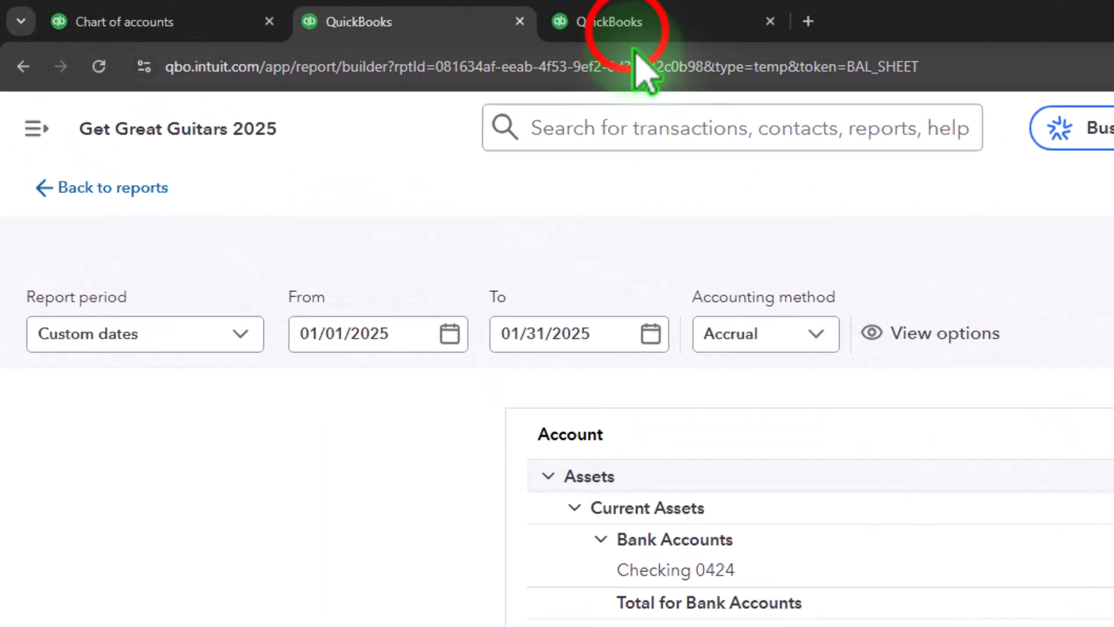
# Recheck the payroll expense and tax lines against the Excel totals and the balance sheet's liabilities and equity.
pyautogui.click(621, 23)
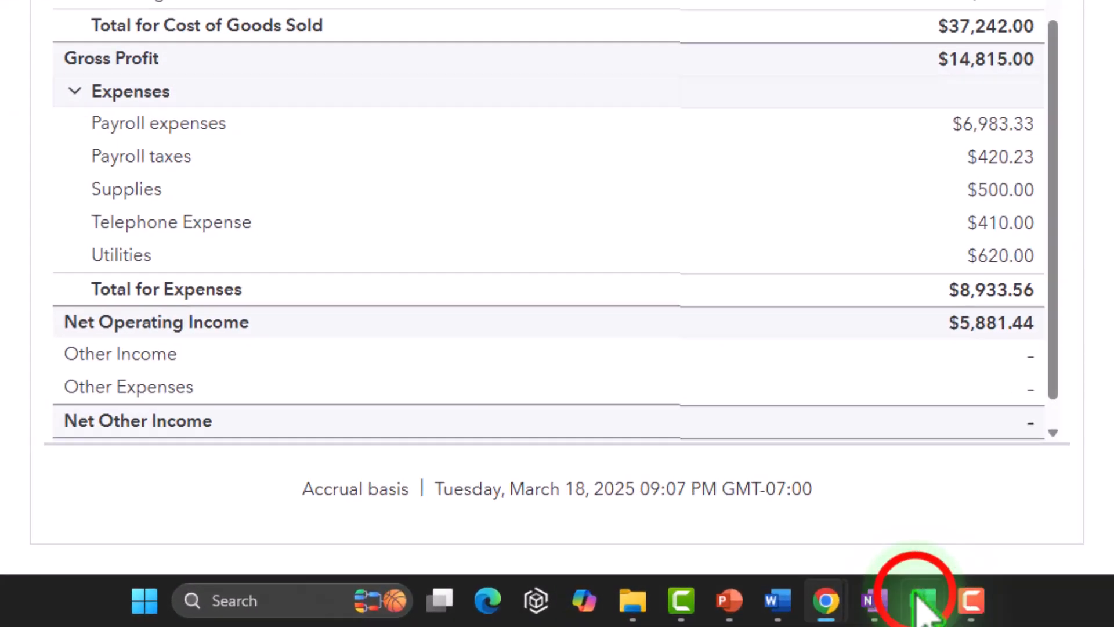
pyautogui.click(922, 599)
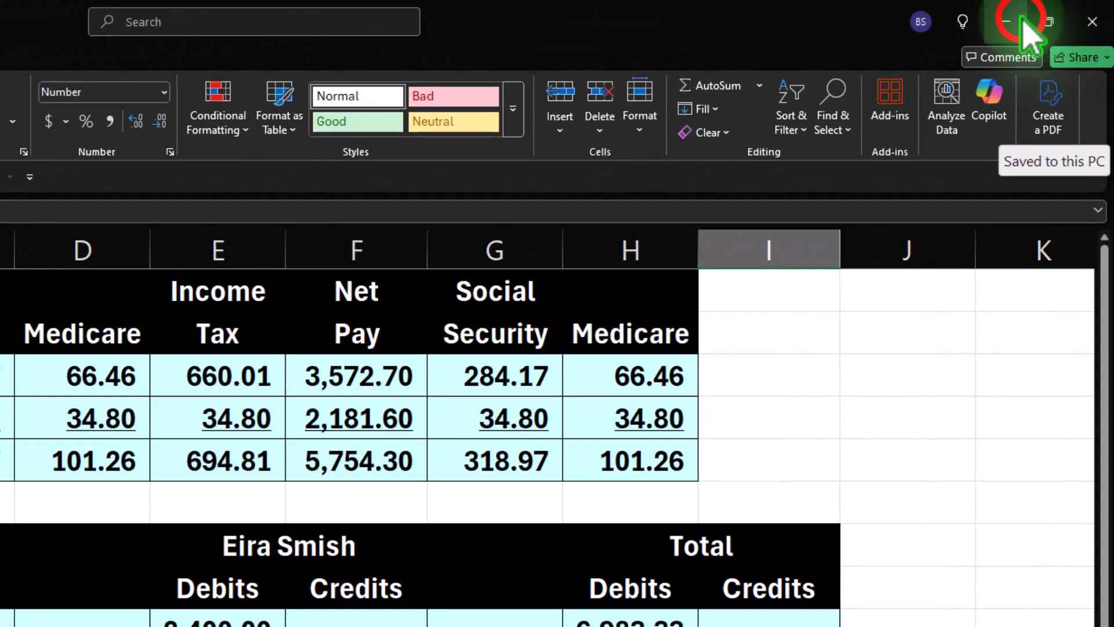
pyautogui.click(1027, 17)
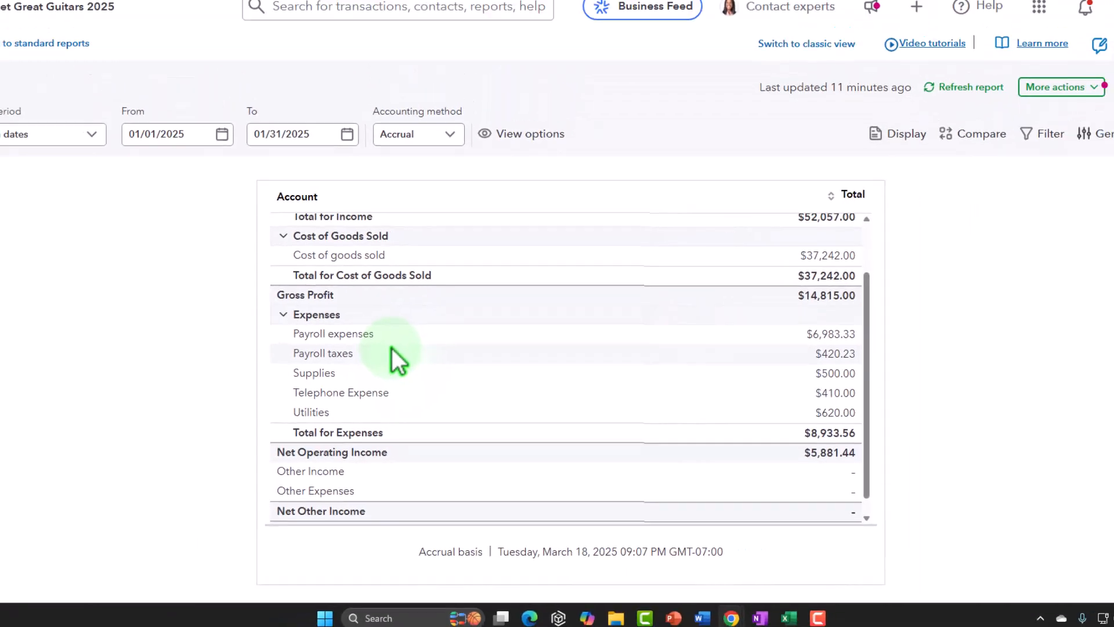
pyautogui.click(273, 11)
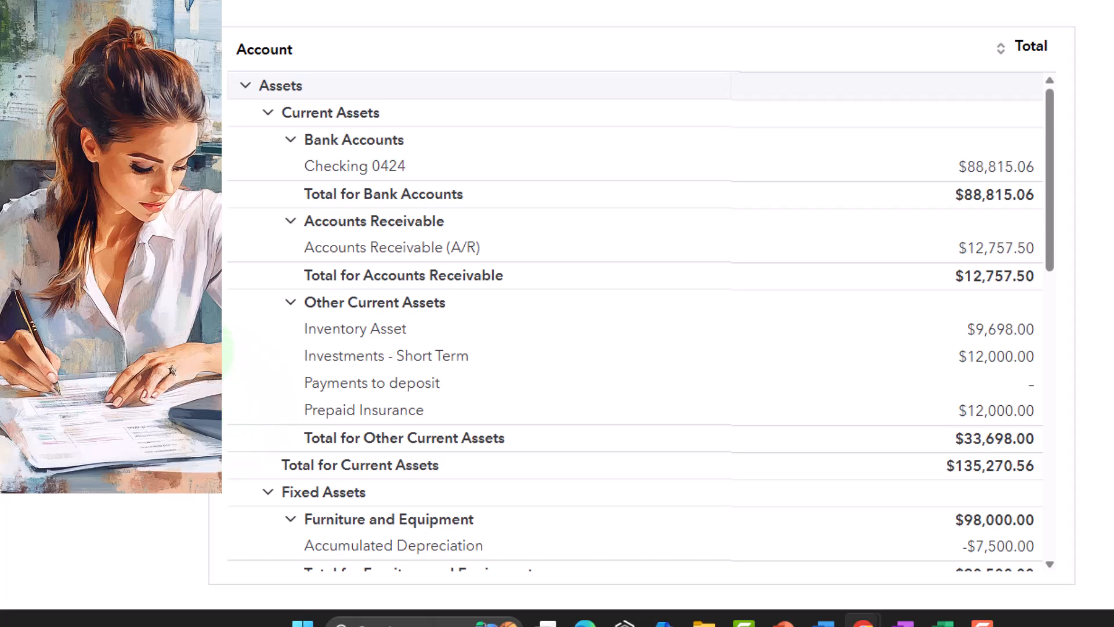
pyautogui.scroll(-6, 238, 326)
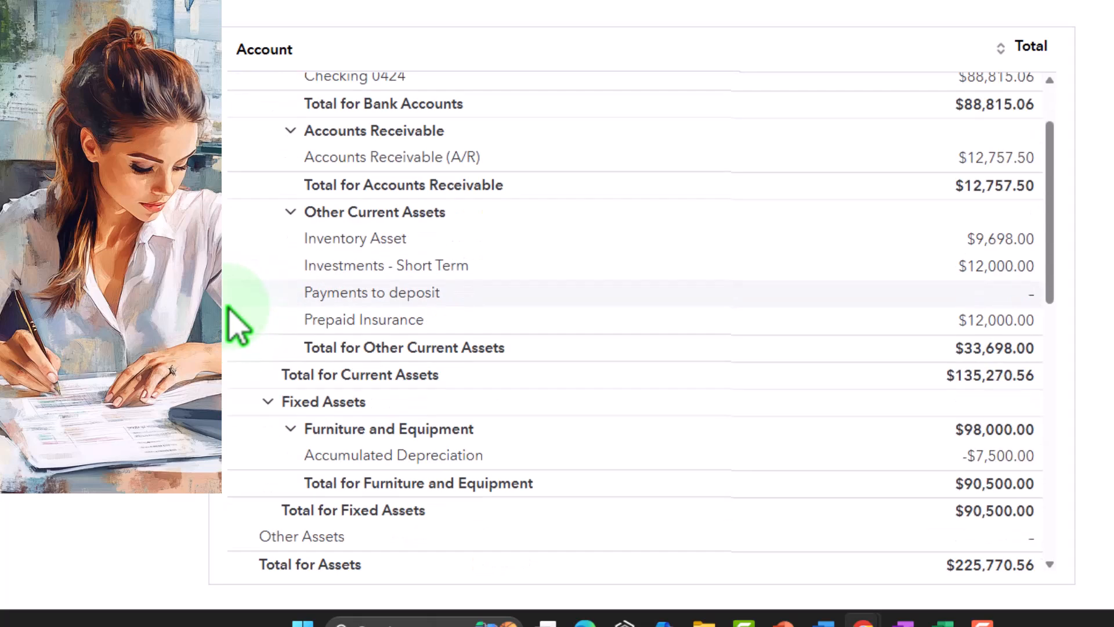
pyautogui.scroll(-7, 238, 326)
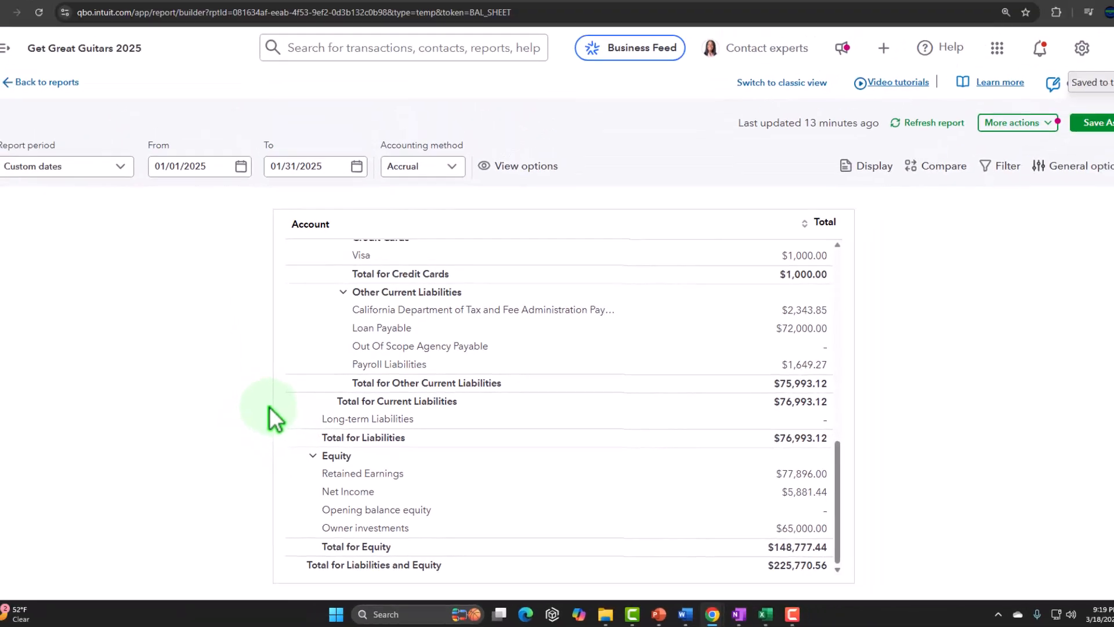
pyautogui.click(418, 14)
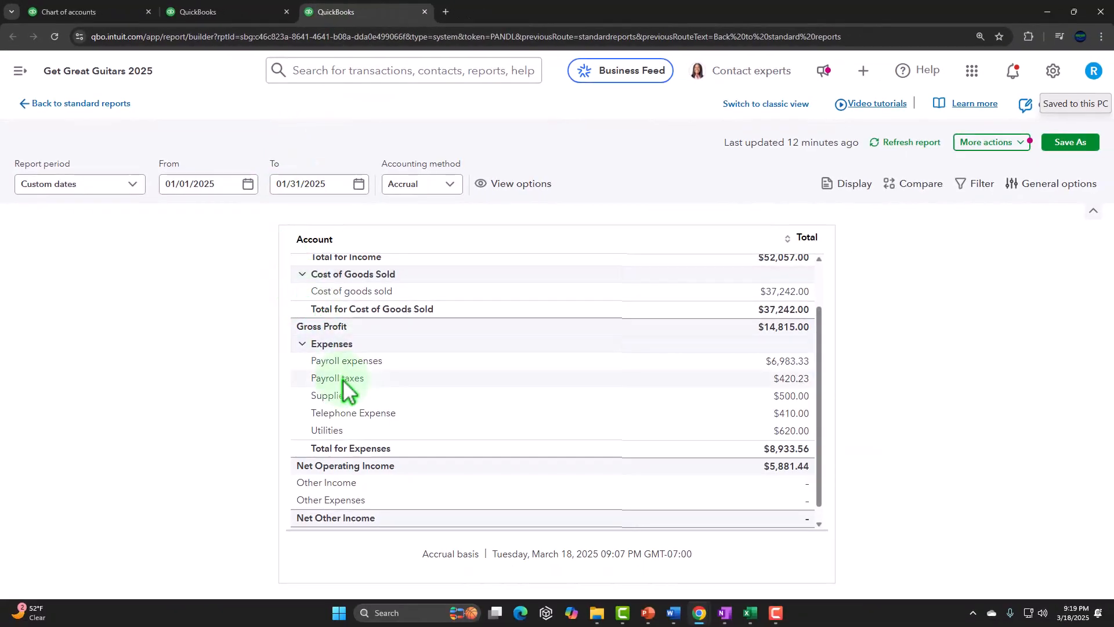
pyautogui.scroll(3, 338, 374)
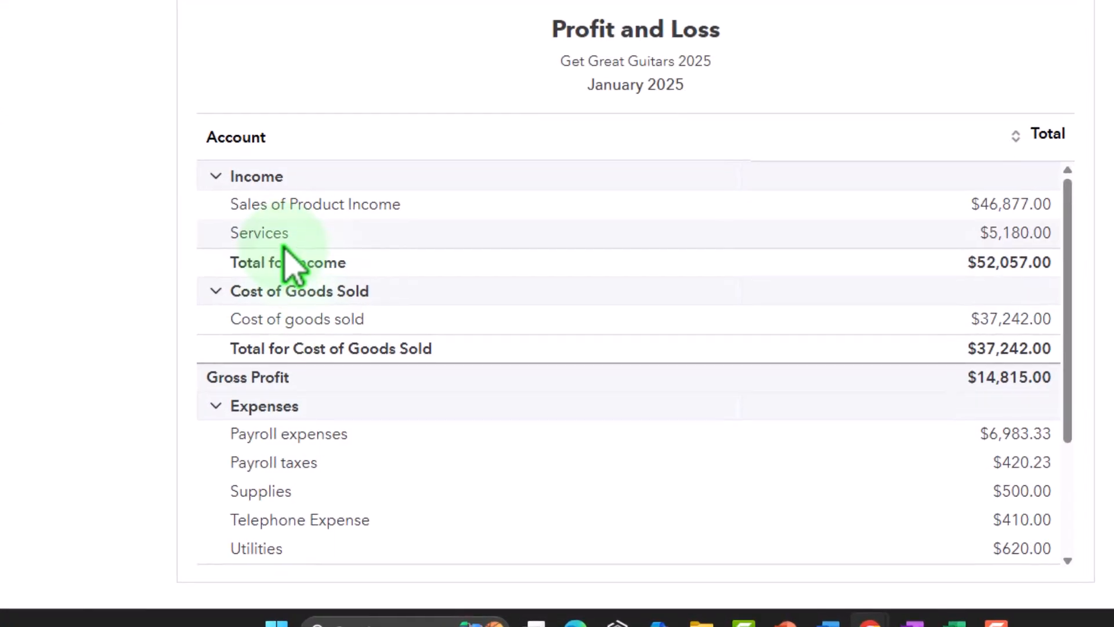
pyautogui.scroll(-3, 343, 378)
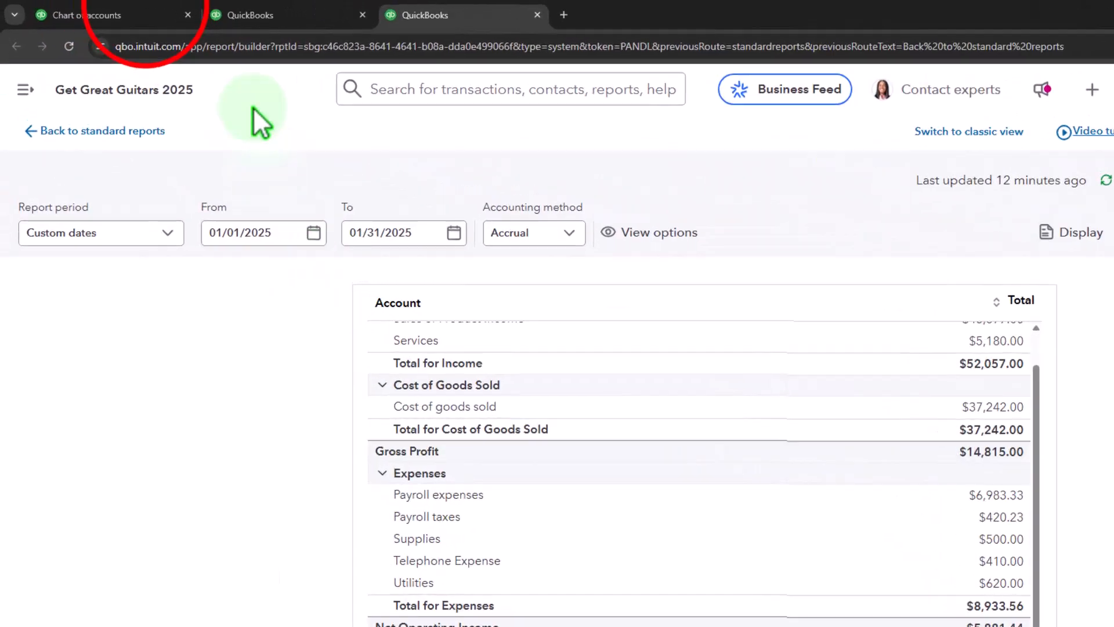
# From the chart of accounts, open the standard reports and run the Trial Balance report.
pyautogui.click(148, 12)
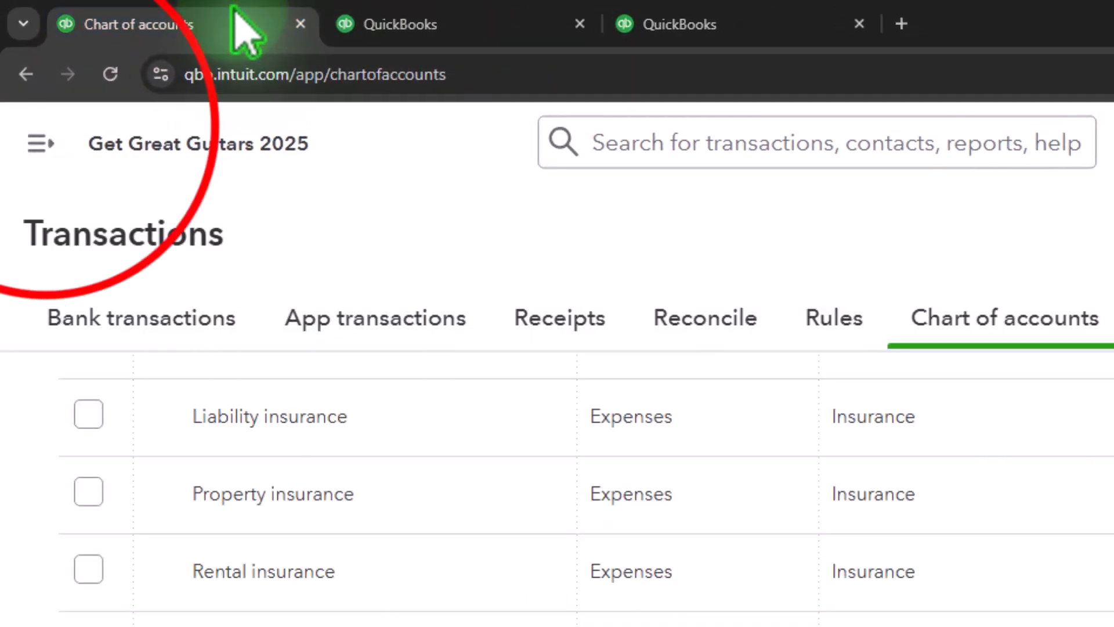
pyautogui.click(41, 143)
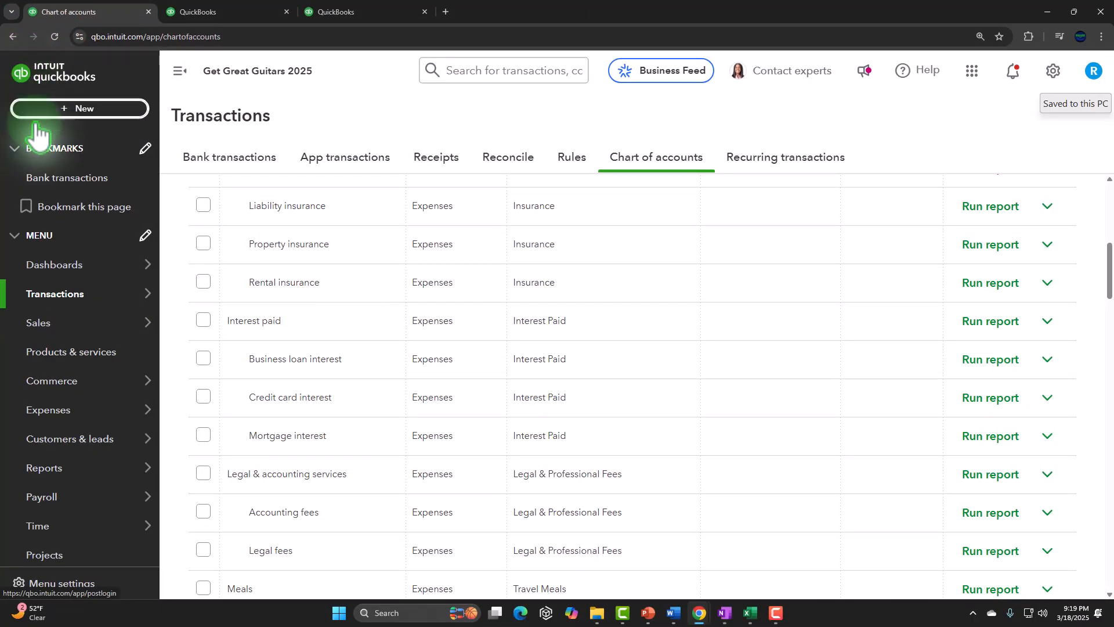
pyautogui.moveTo(47, 467)
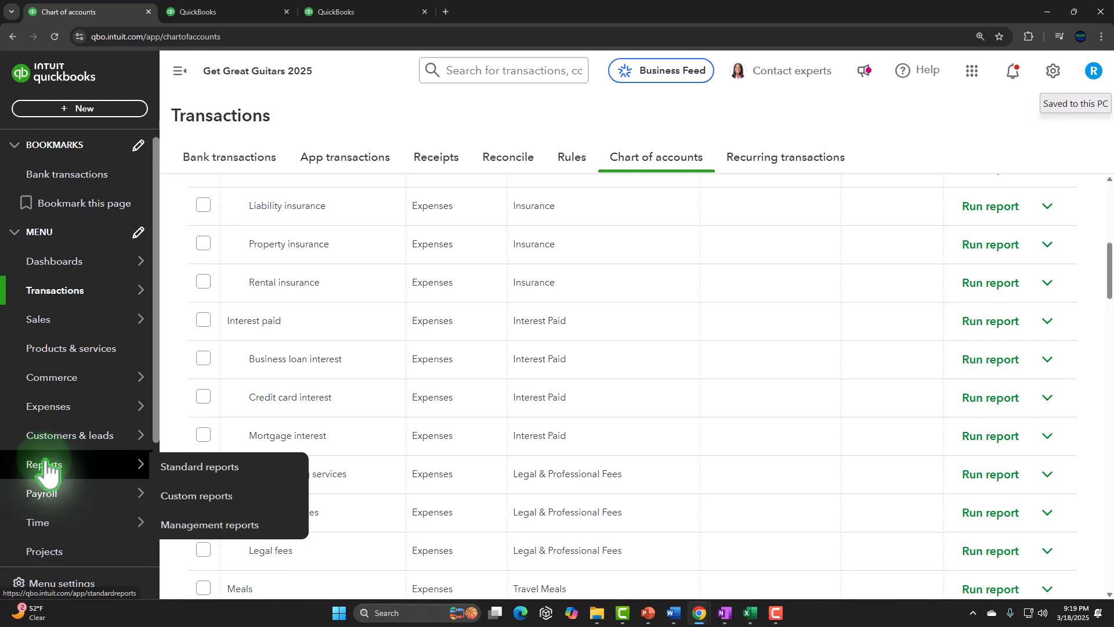
pyautogui.scroll(-2, 46, 467)
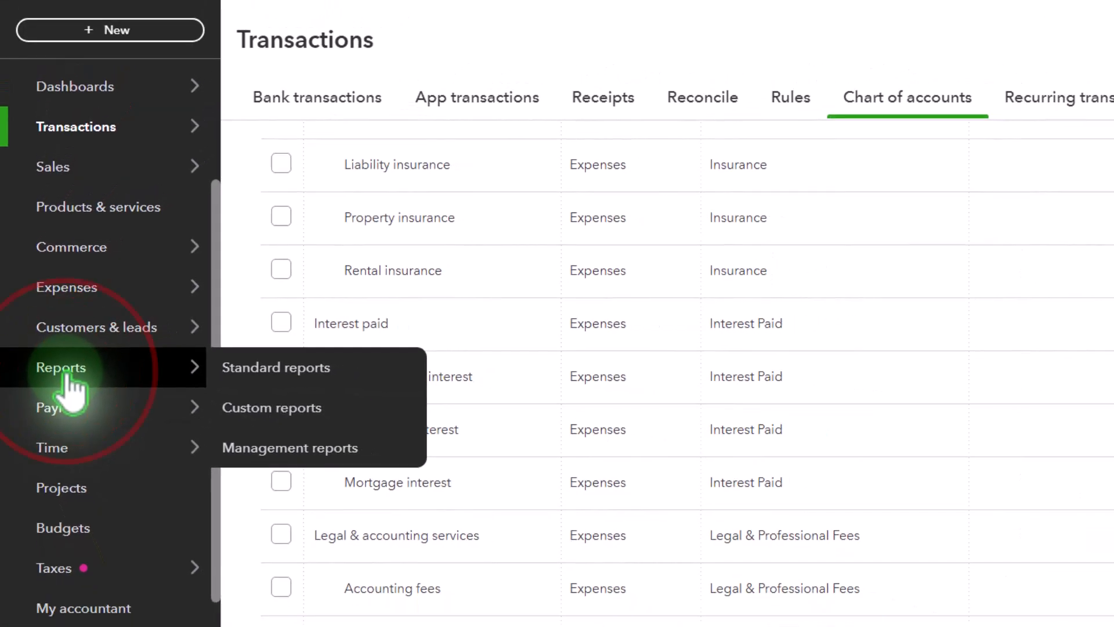
pyautogui.click(275, 368)
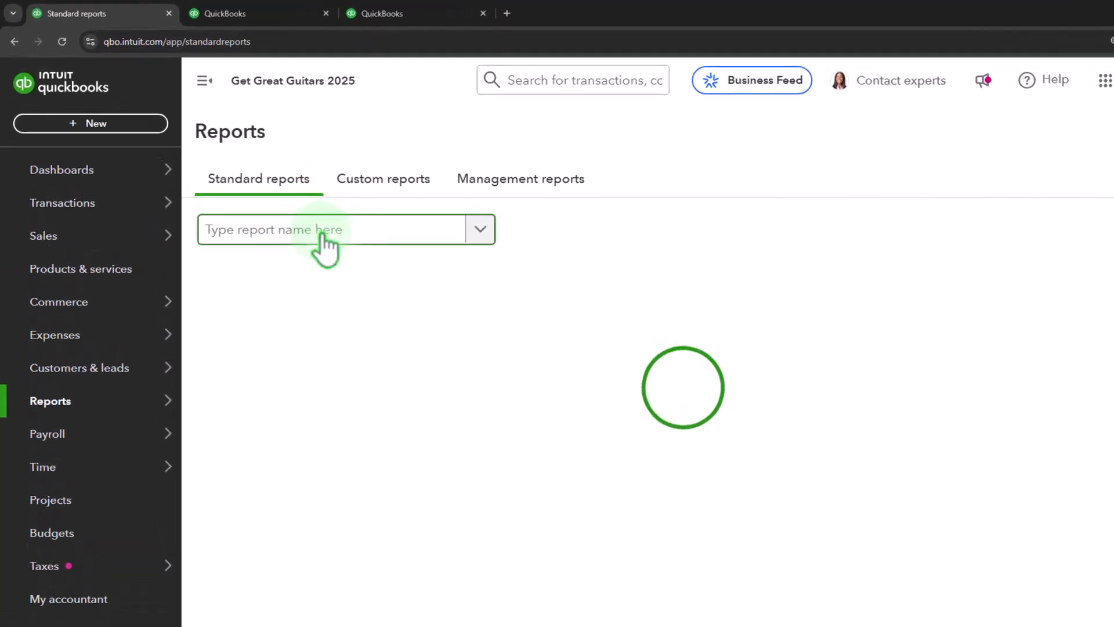
pyautogui.write('trial')
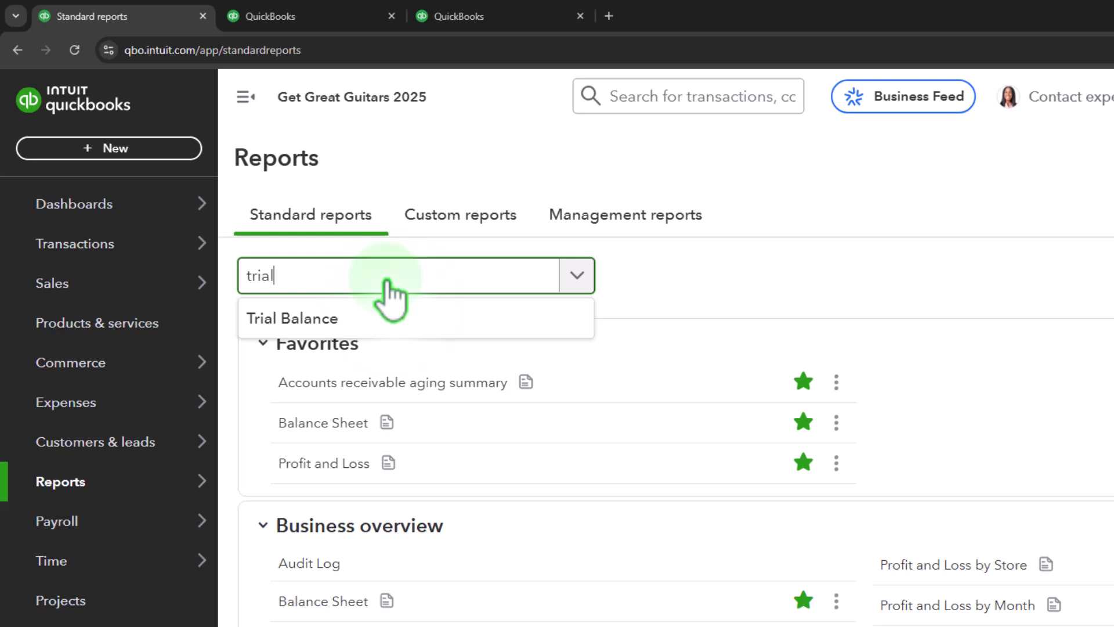
pyautogui.press('Down')
pyautogui.press('Return')
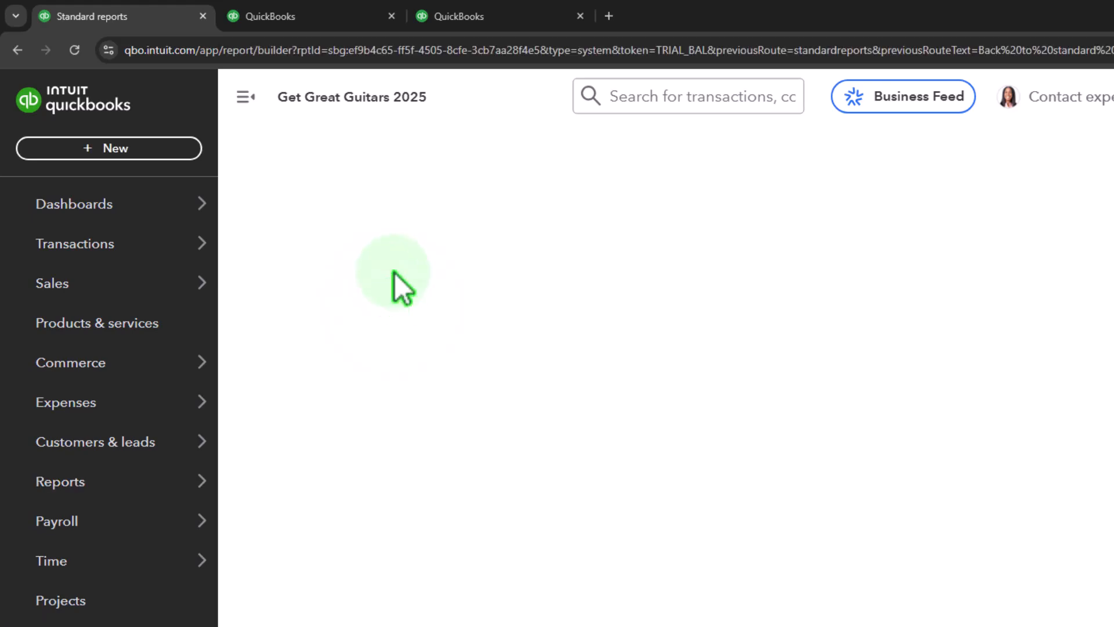
# Set the trial balance period to custom dates from 01/01/2025 to 01/31/2025.
pyautogui.click(246, 97)
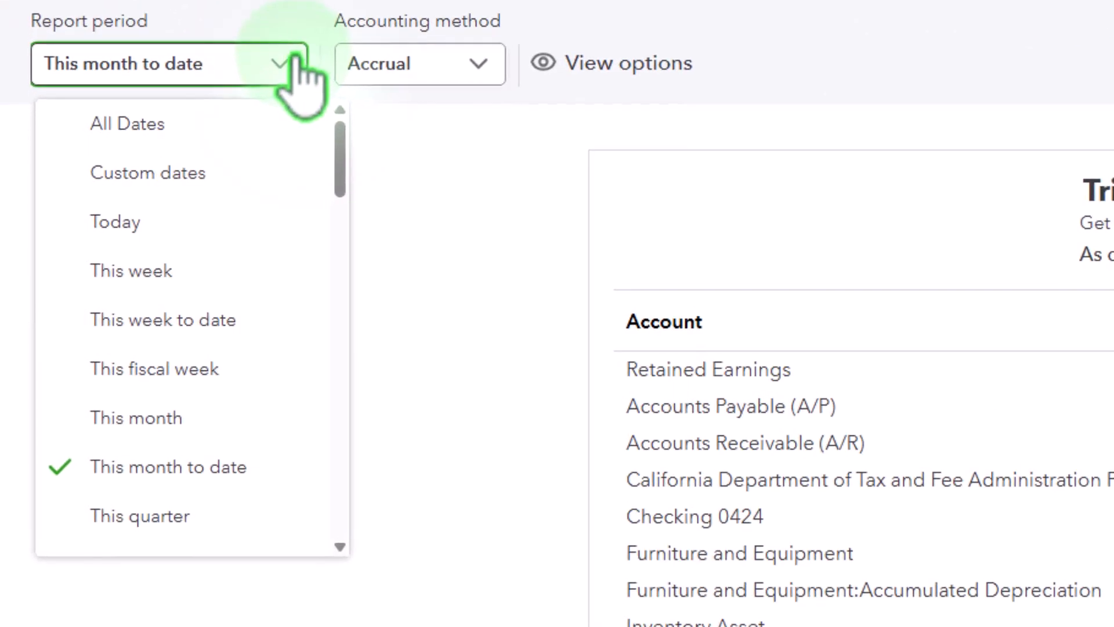
pyautogui.click(170, 181)
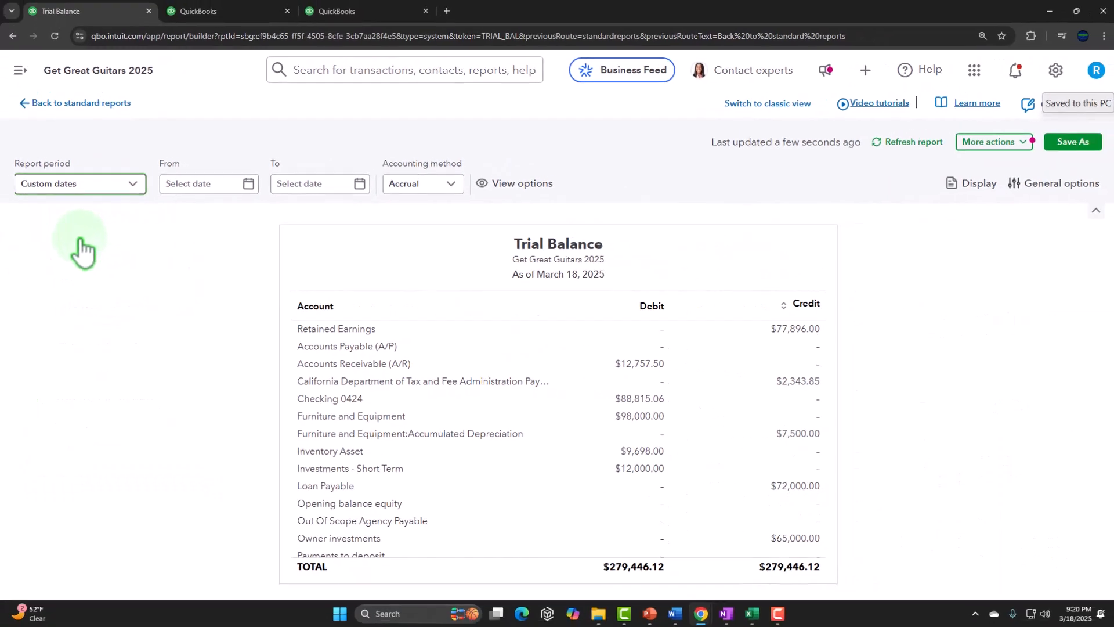
pyautogui.press('Tab')
pyautogui.write('0101')
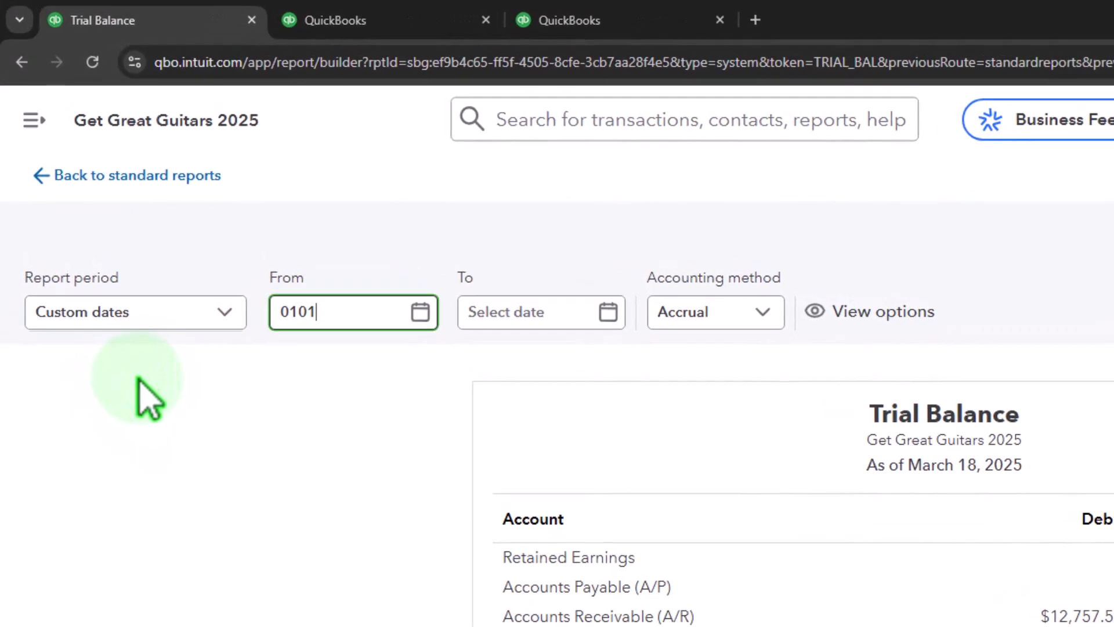
pyautogui.write('0131')
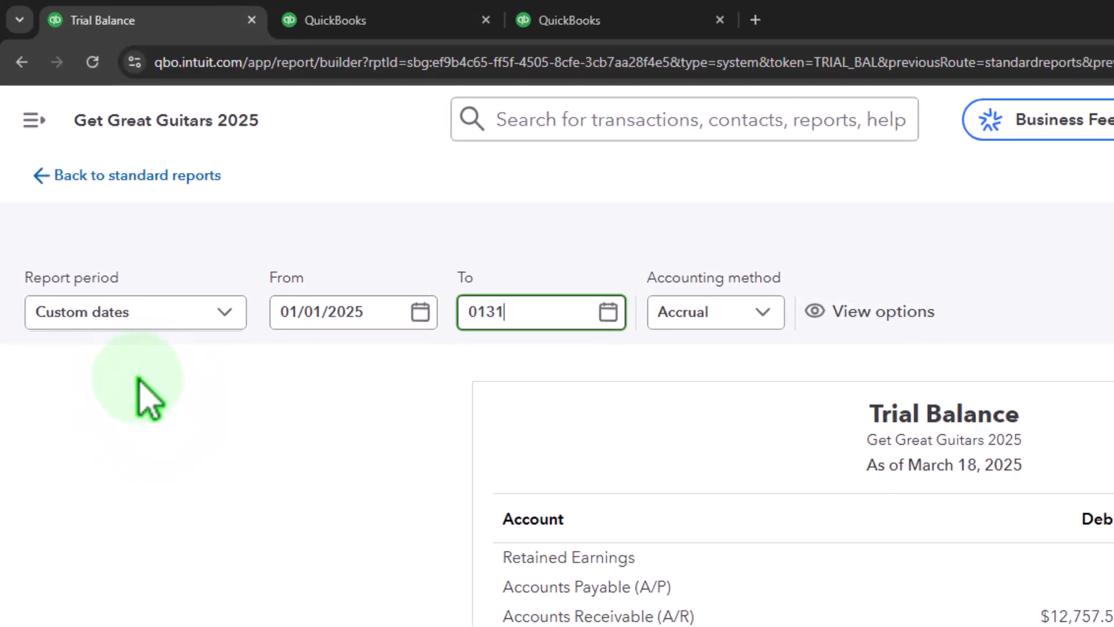
pyautogui.write('25')
pyautogui.press('Tab')
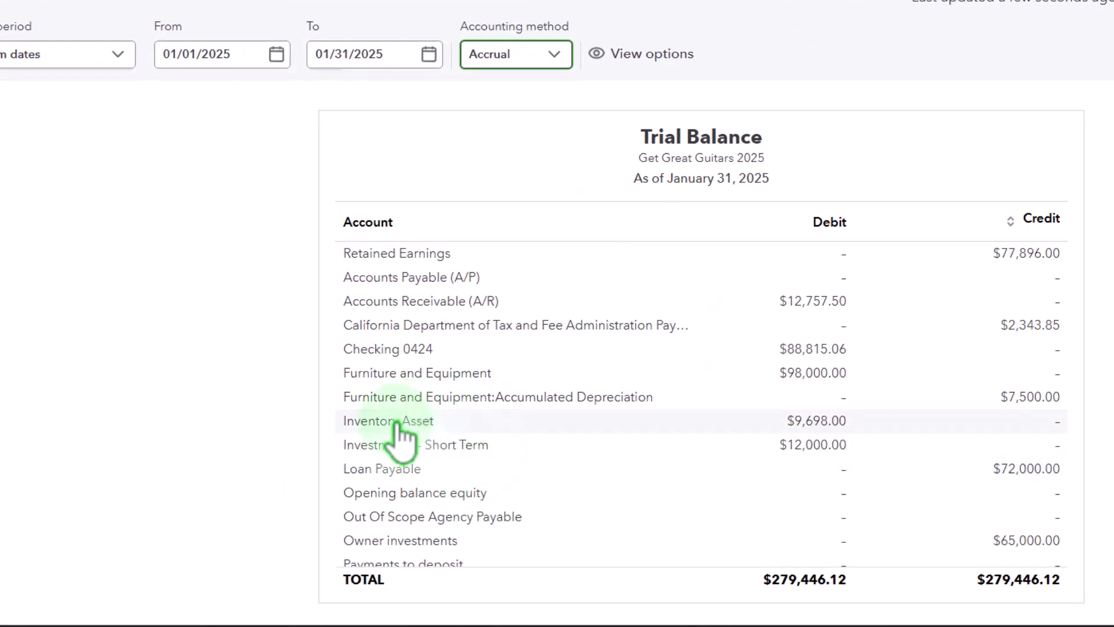
# Switch the trial balance to classic view and review the debit and credit balances.
pyautogui.click(396, 422)
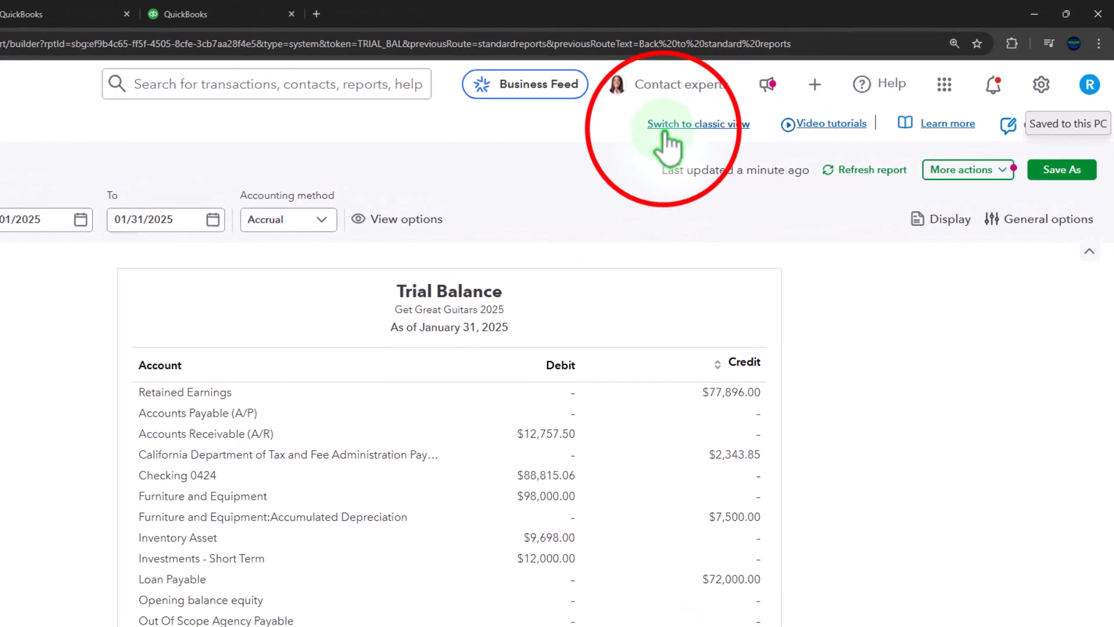
pyautogui.click(734, 106)
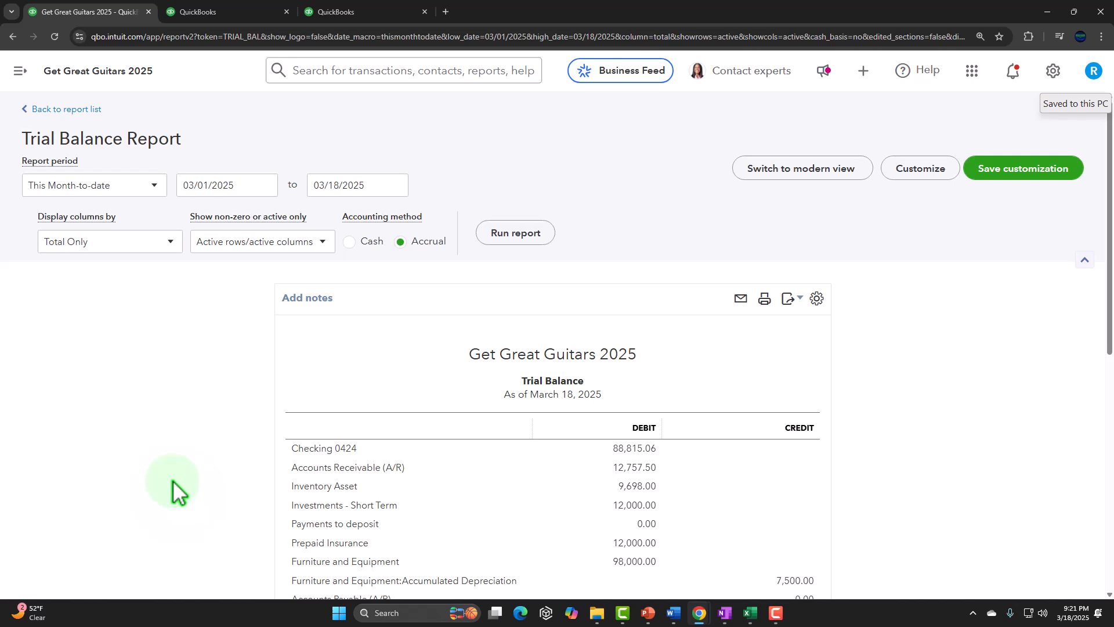
pyautogui.scroll(-4, 177, 491)
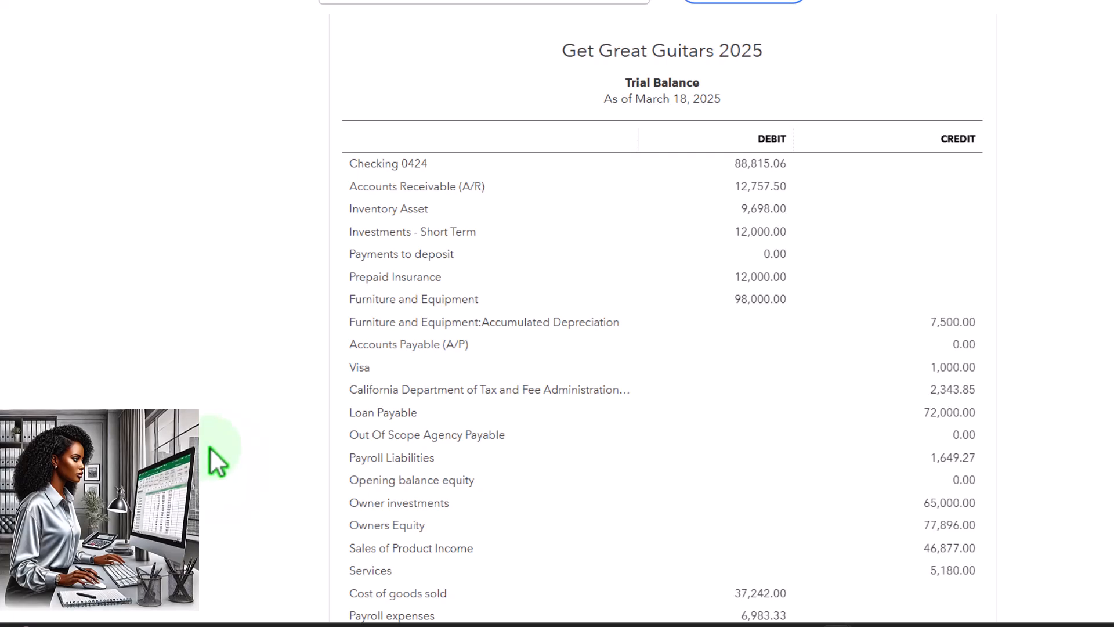
pyautogui.scroll(-1, 211, 447)
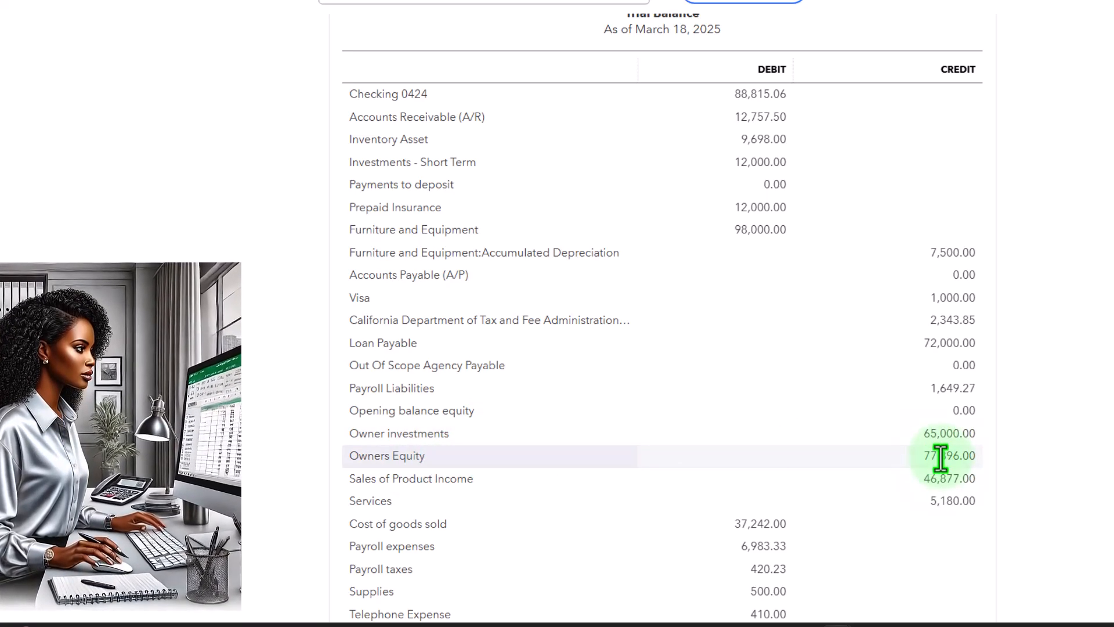
pyautogui.scroll(-3, 943, 456)
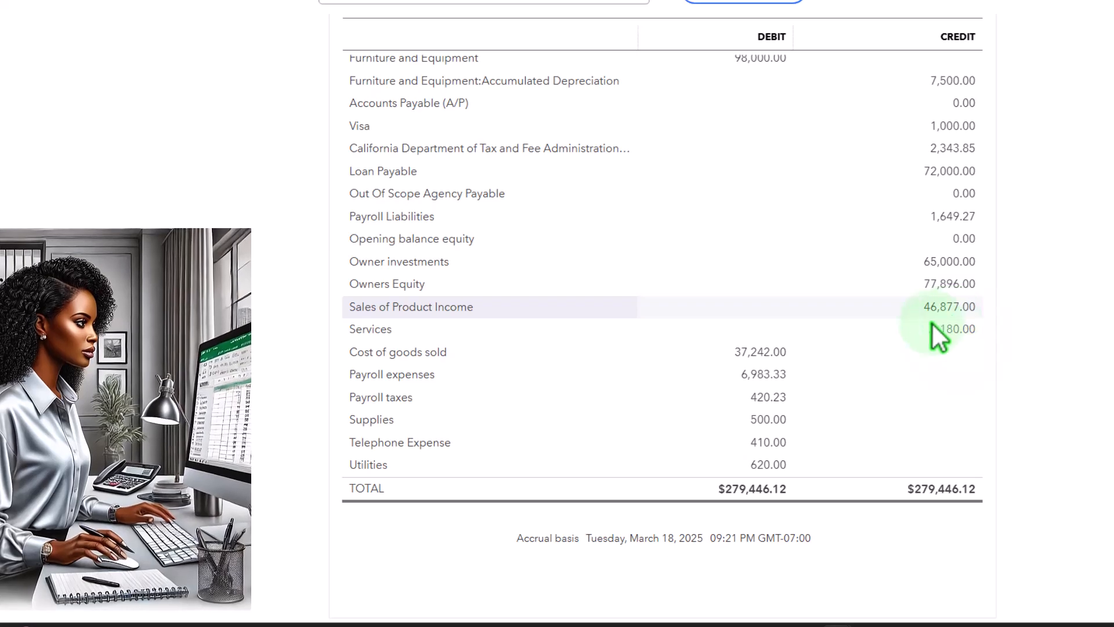